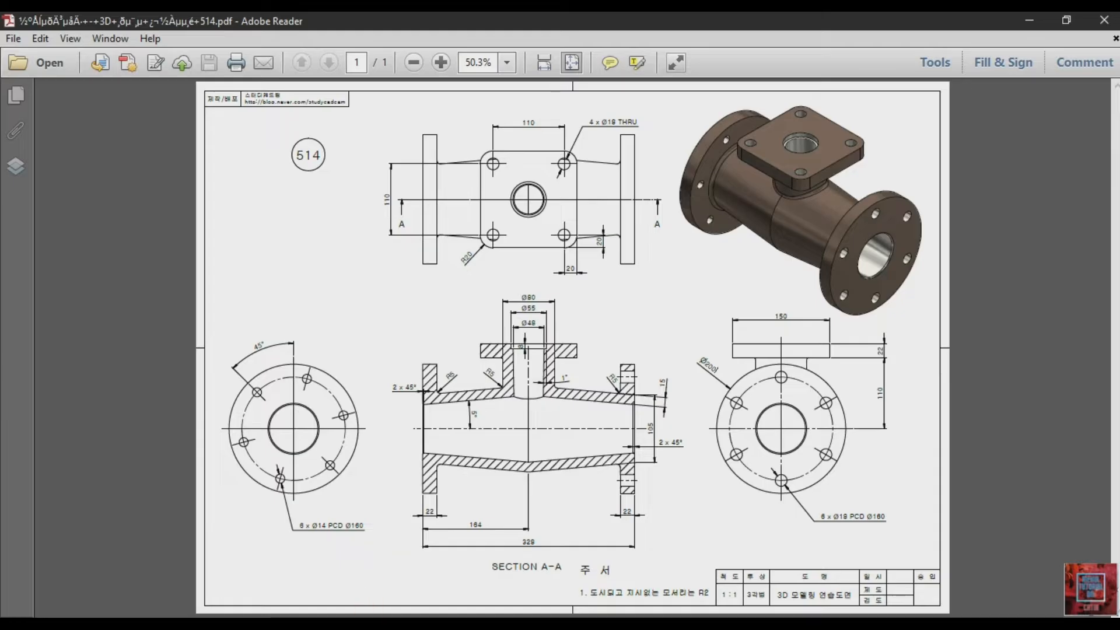
# Switch to CATIA V5, create a new Part Design part named Part1 and open a sketch on the yz plane
pyautogui.click(342, 625)
pyautogui.click(31, 39)
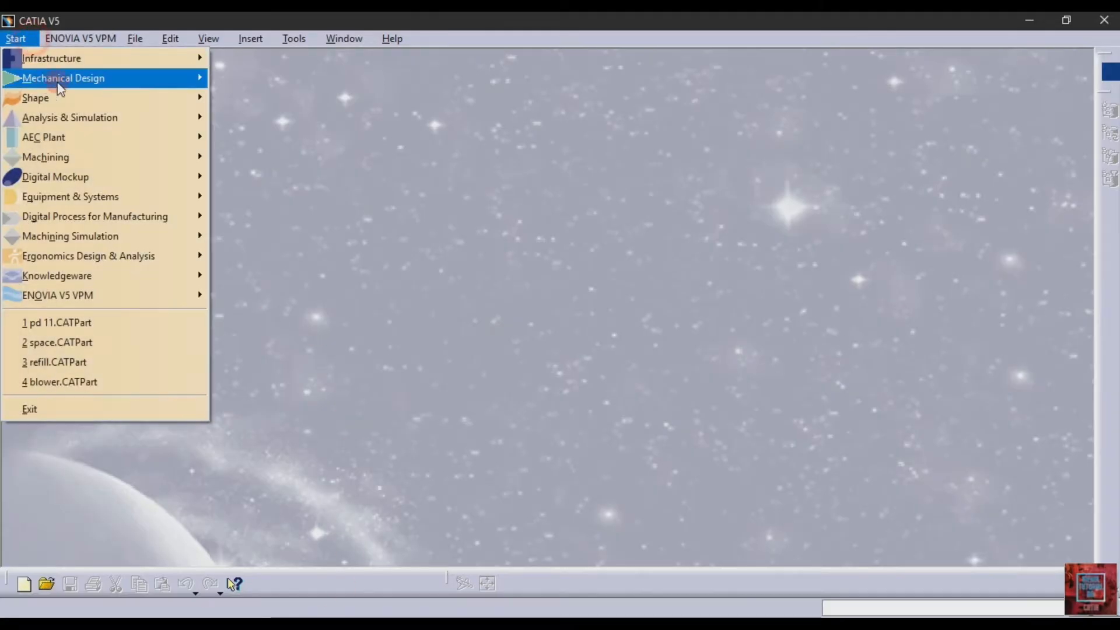
pyautogui.moveTo(195, 79)
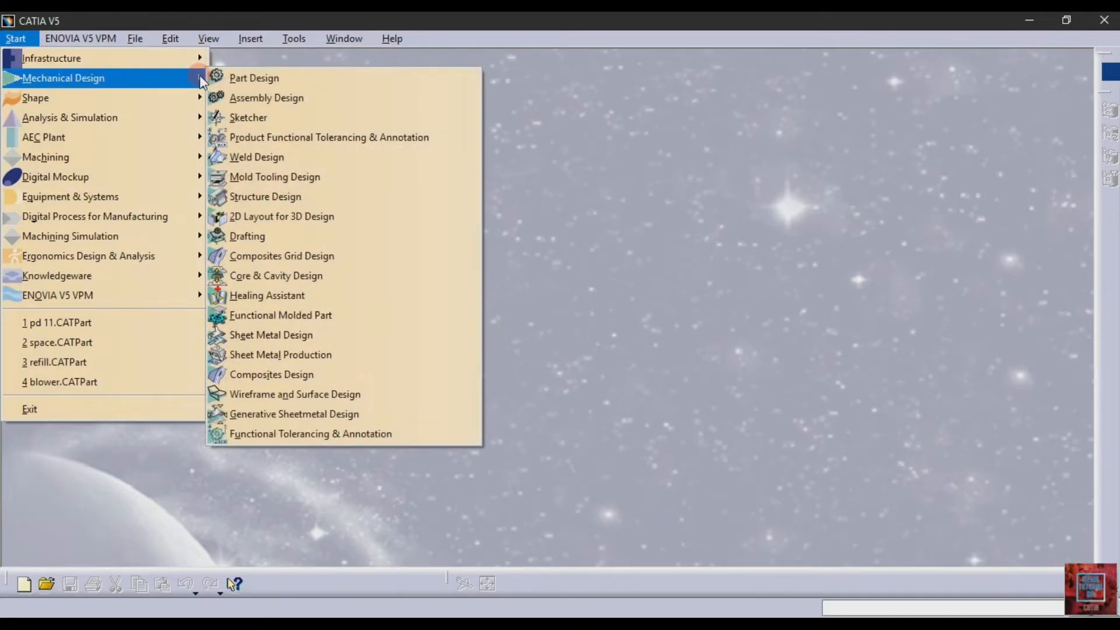
pyautogui.click(348, 79)
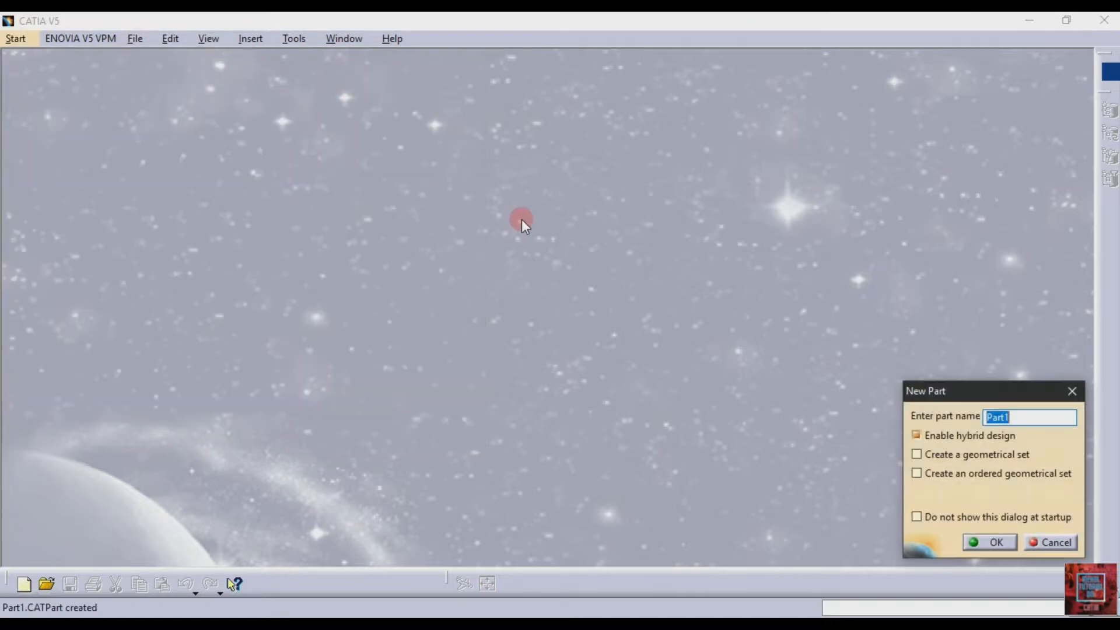
pyautogui.click(985, 540)
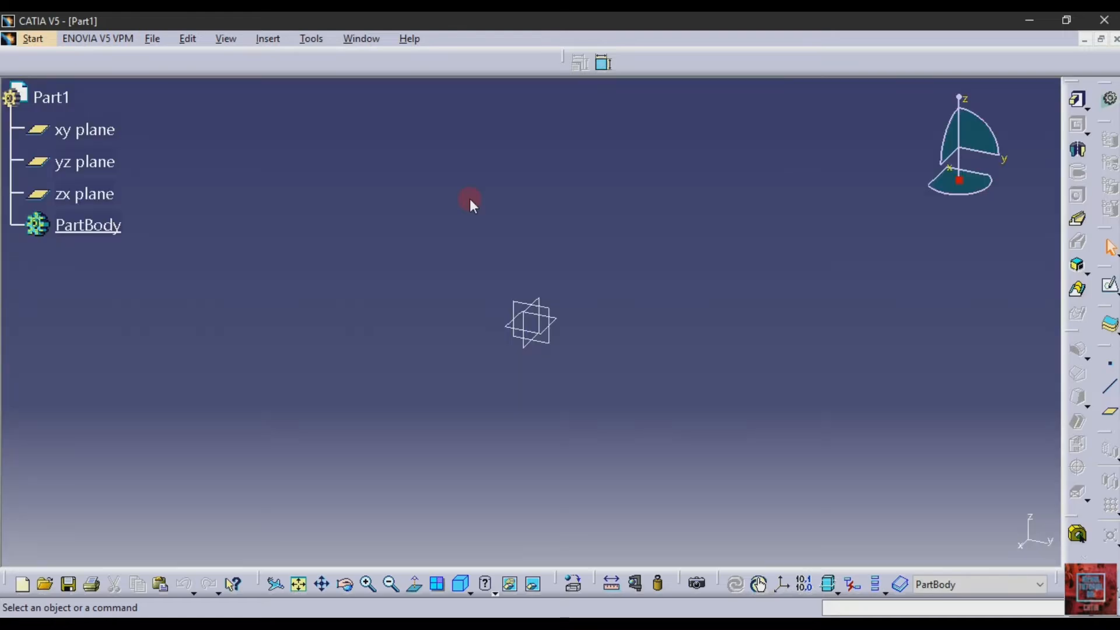
pyautogui.click(558, 313)
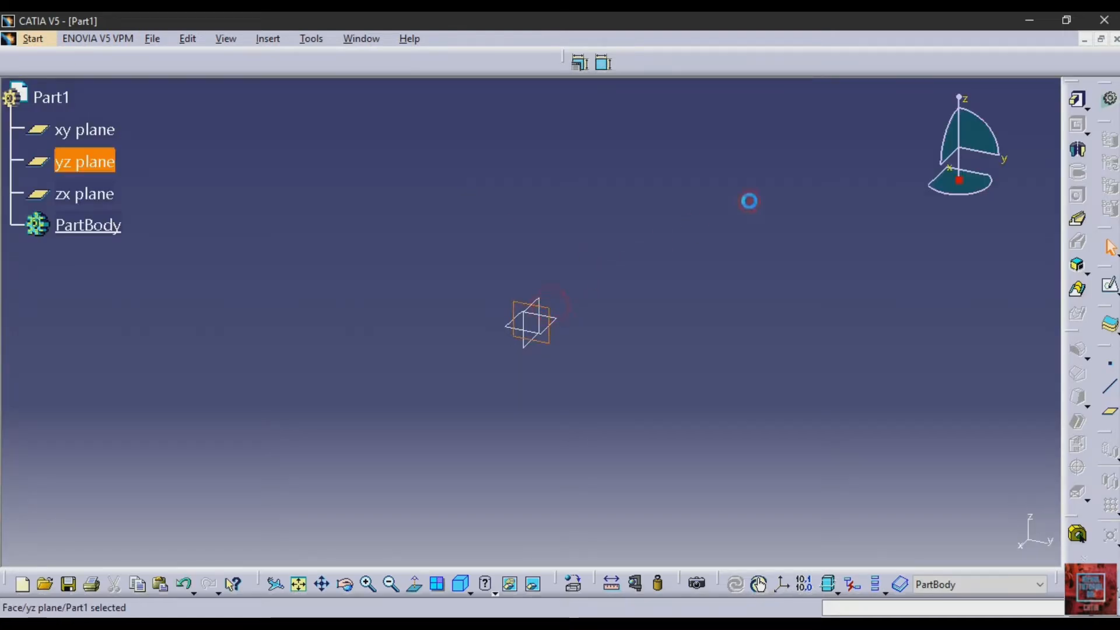
pyautogui.click(1110, 286)
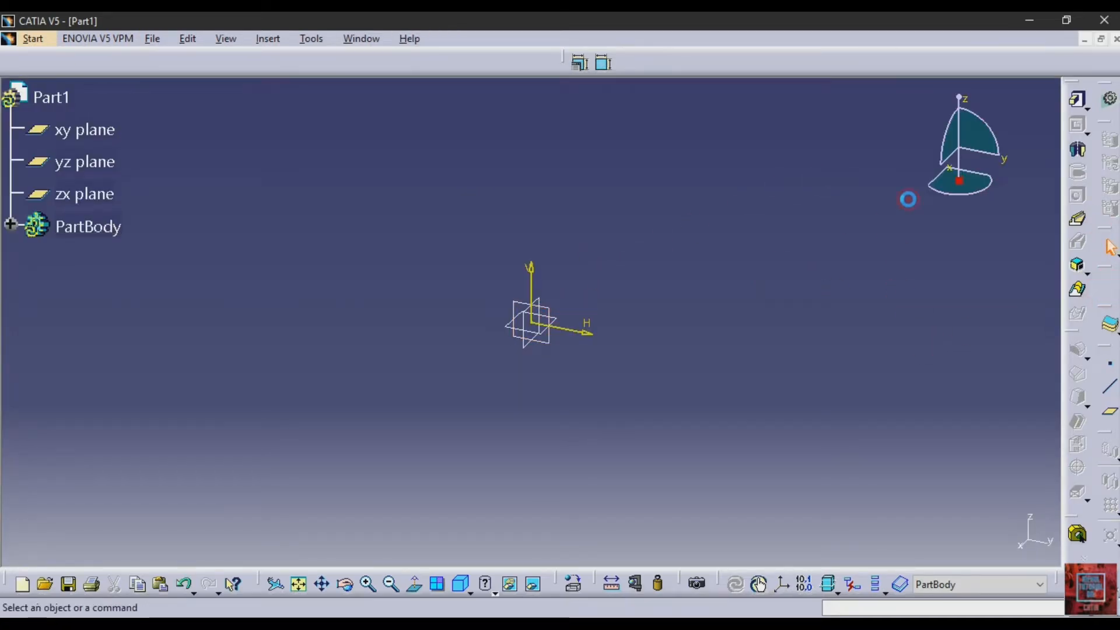
# Draw a vertical axis about 182 mm long and a horizontal axis about 147 mm long, both through the origin
pyautogui.click(1077, 245)
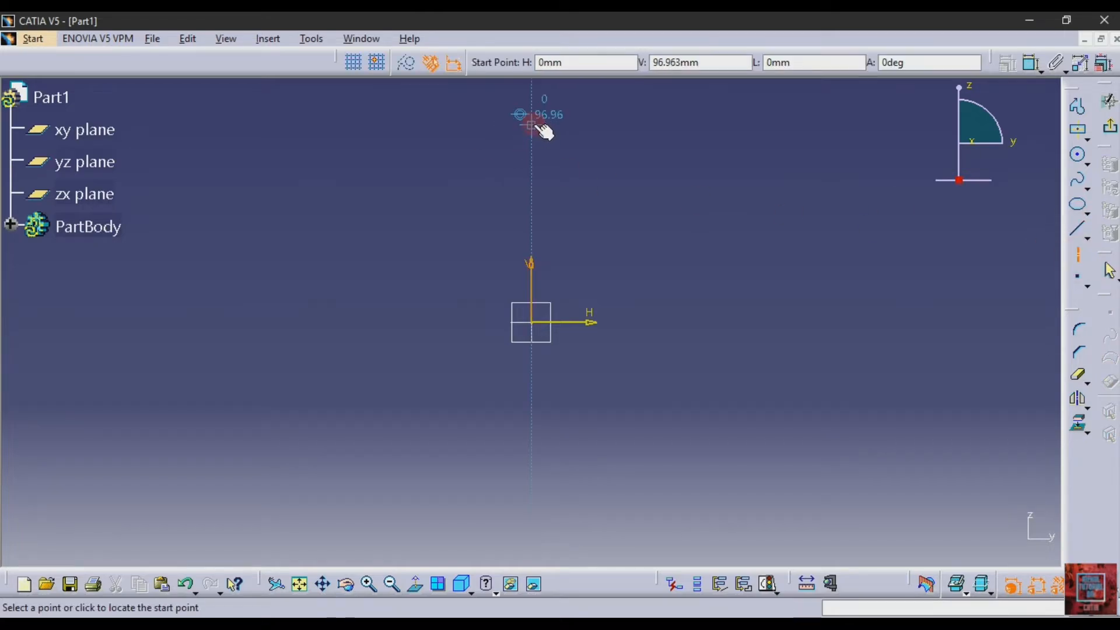
pyautogui.click(530, 125)
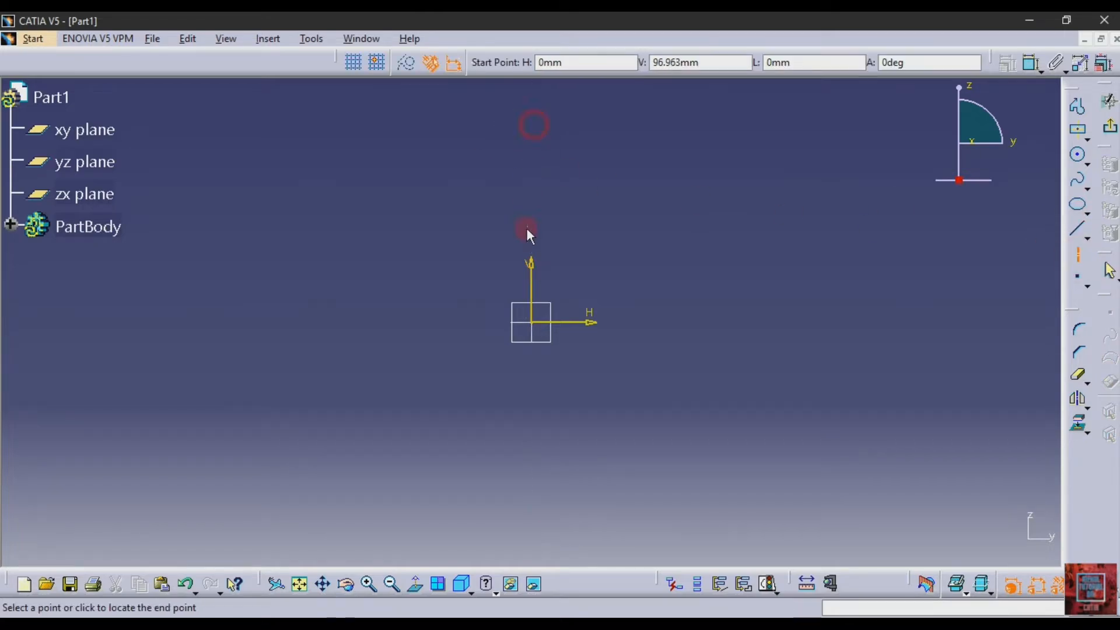
pyautogui.click(531, 495)
pyautogui.click(1076, 257)
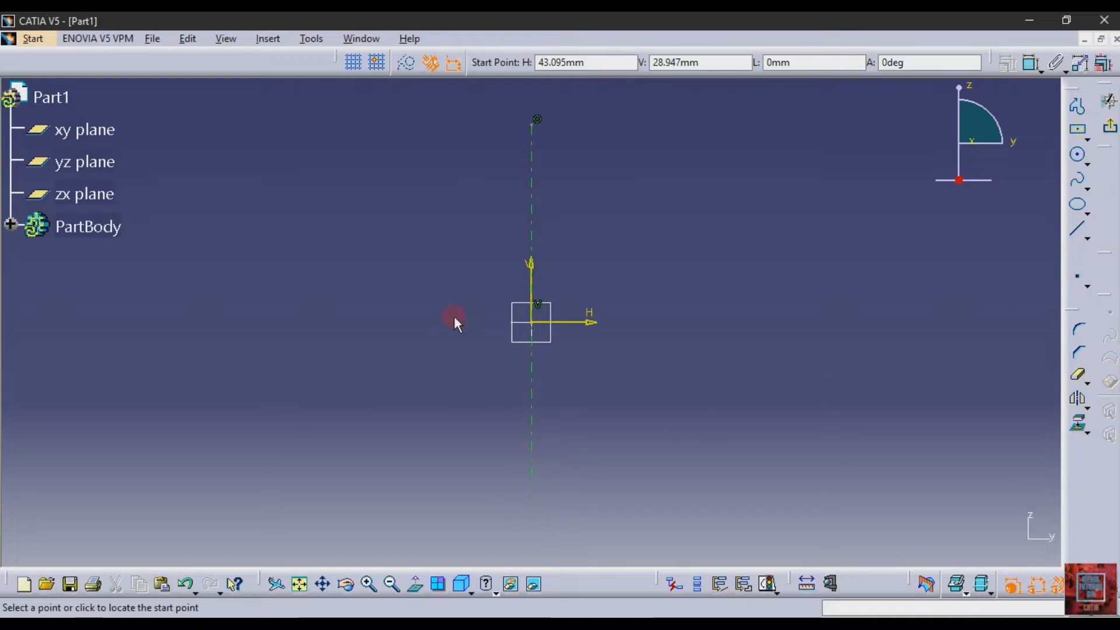
pyautogui.click(419, 321)
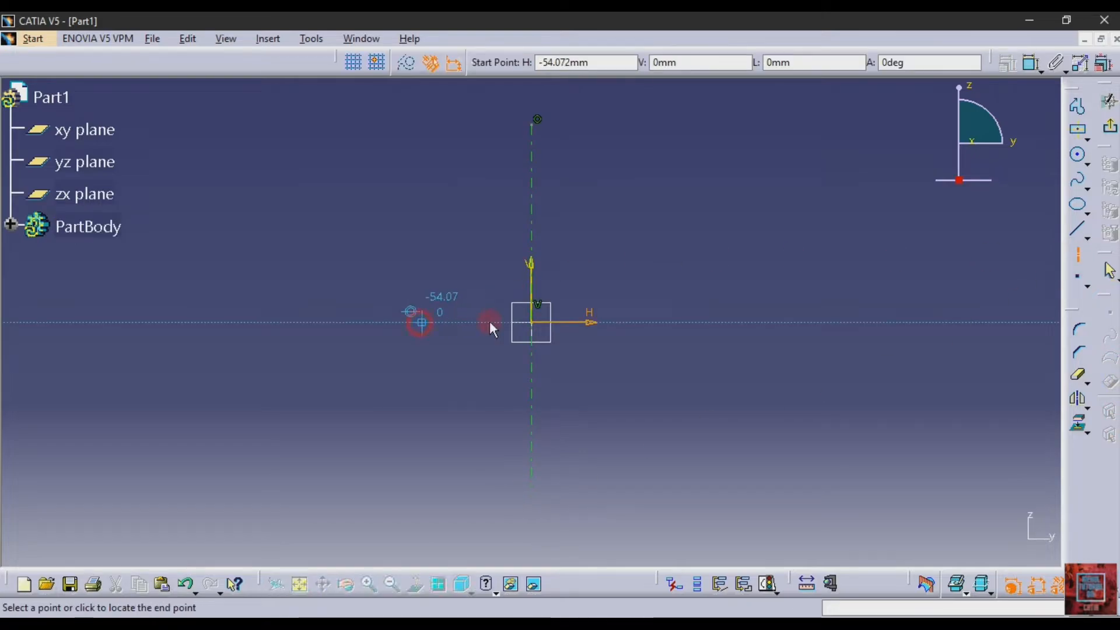
pyautogui.click(719, 322)
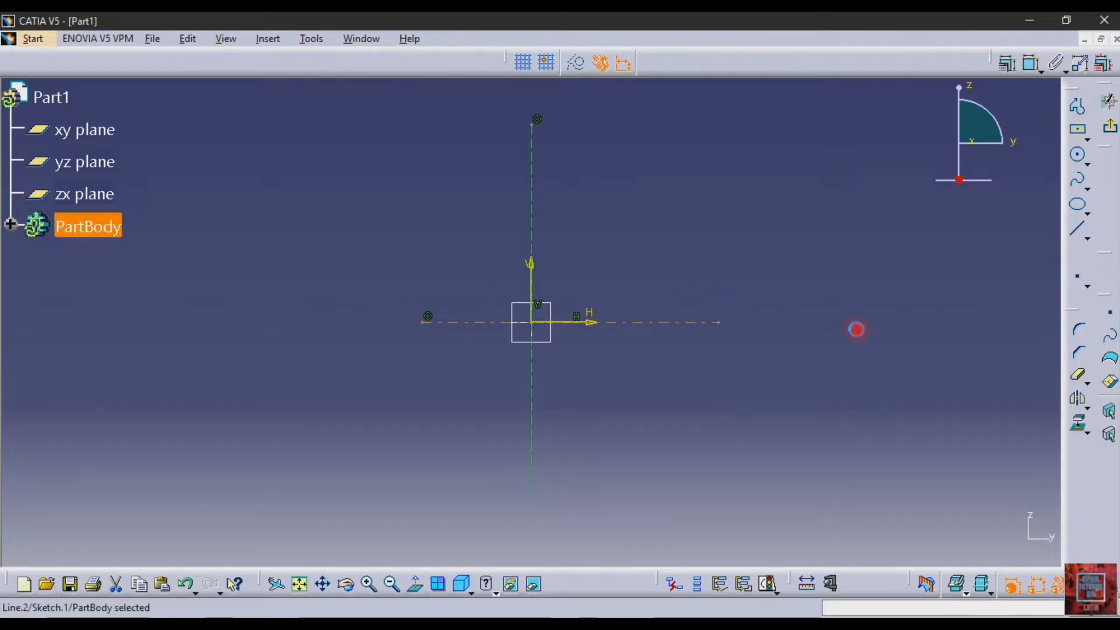
# Draw a vertical axis line about 78 mm long upward from the horizontal axis, about 86 mm along positive H
pyautogui.click(1076, 255)
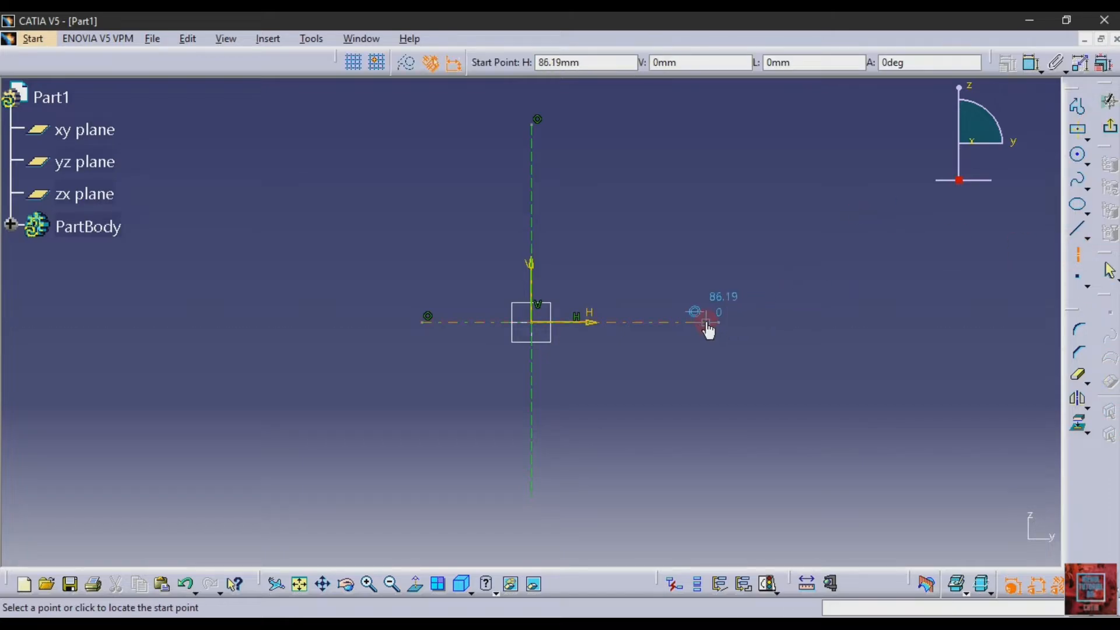
pyautogui.click(716, 273)
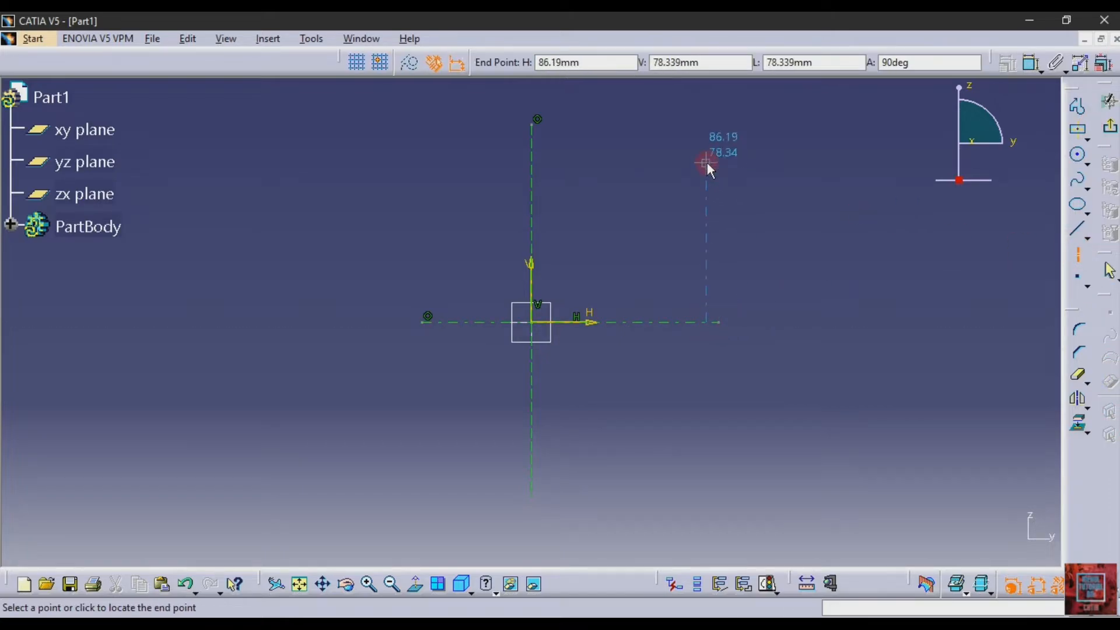
pyautogui.click(707, 162)
pyautogui.click(802, 251)
# Dimension the length of the short vertical axis line and set it to 105/2 mm
pyautogui.click(1031, 63)
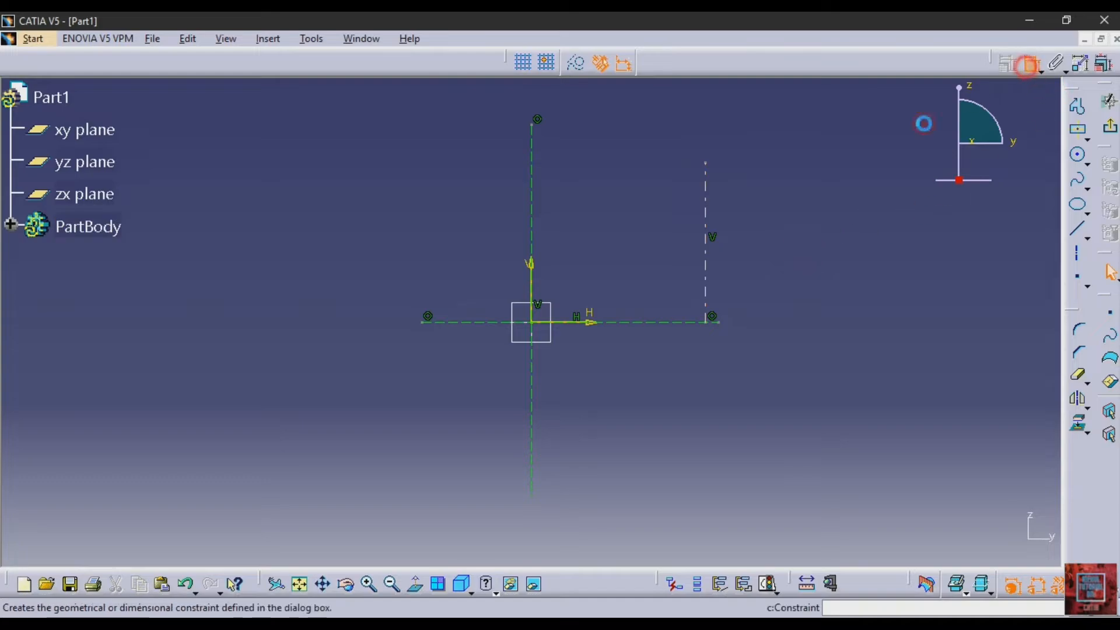
pyautogui.click(707, 282)
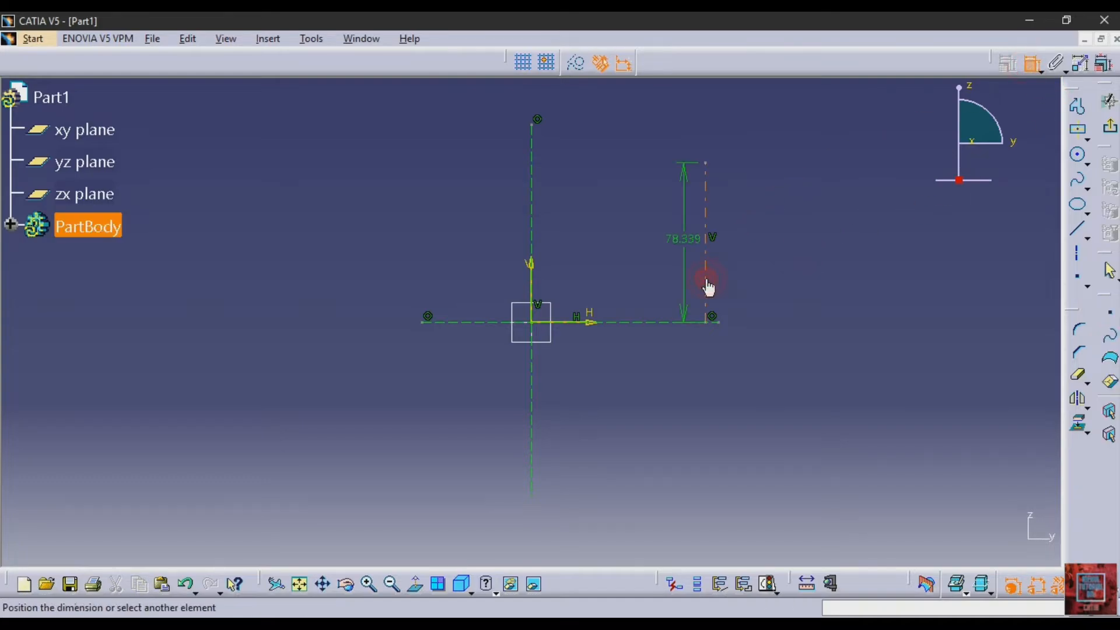
pyautogui.click(870, 250)
pyautogui.doubleClick(878, 252)
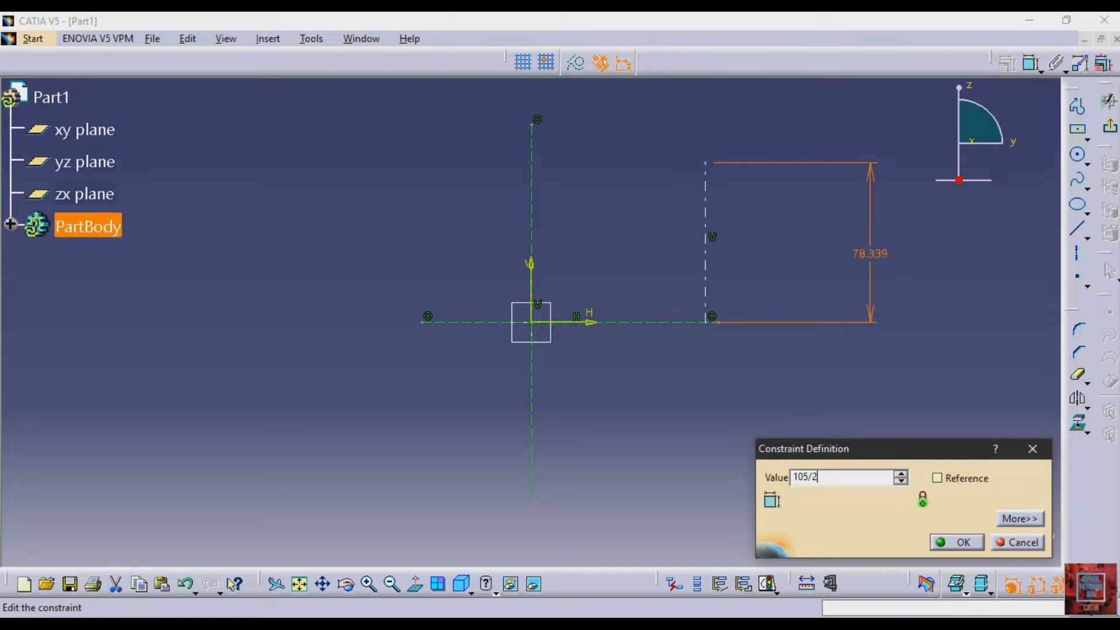
pyautogui.press('Return')
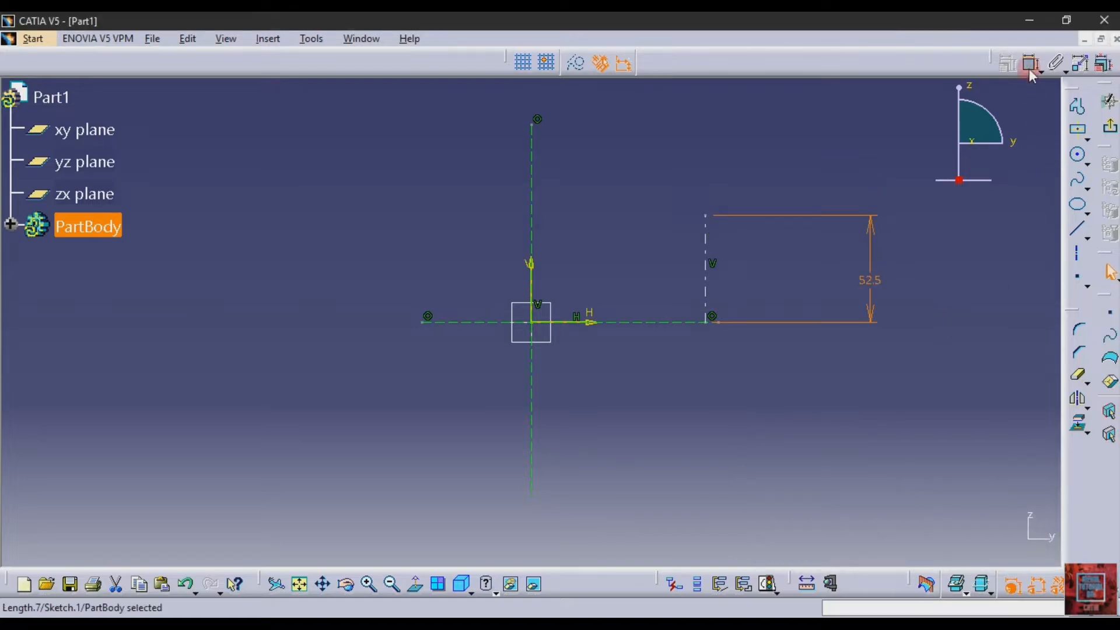
# Dimension the horizontal distance between the main vertical axis and the short vertical axis line
pyautogui.click(1030, 69)
pyautogui.click(705, 285)
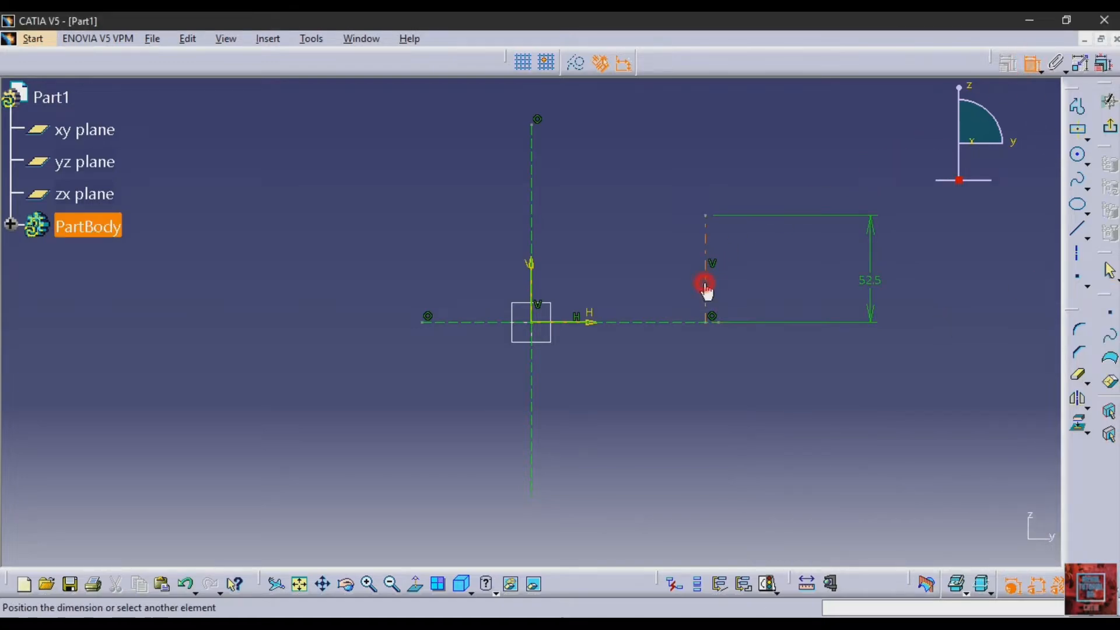
pyautogui.click(530, 249)
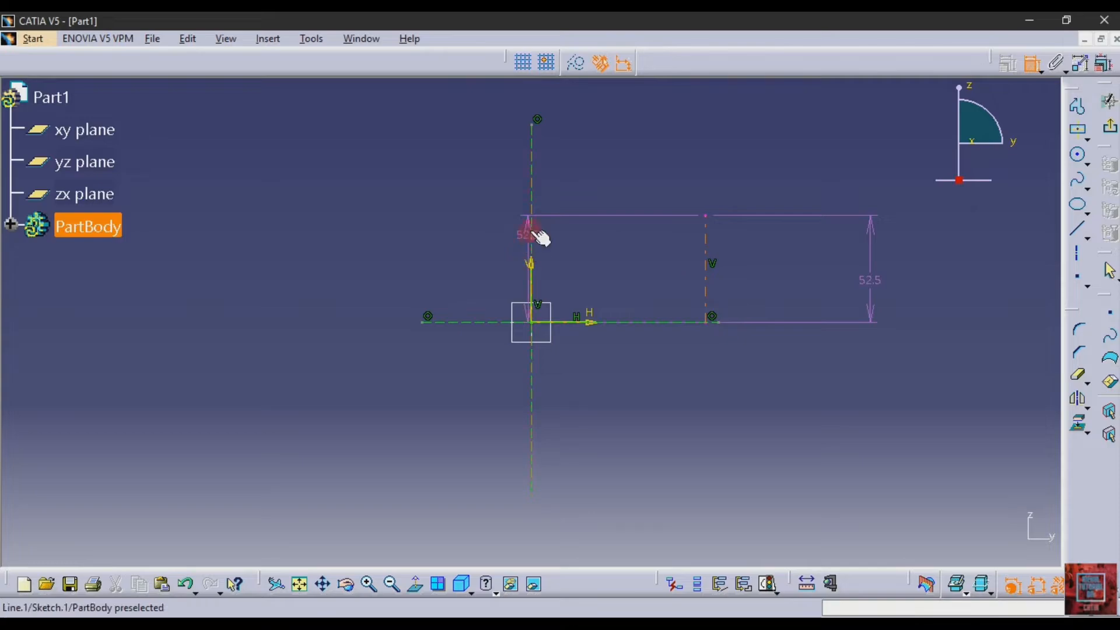
pyautogui.click(531, 235)
pyautogui.click(770, 436)
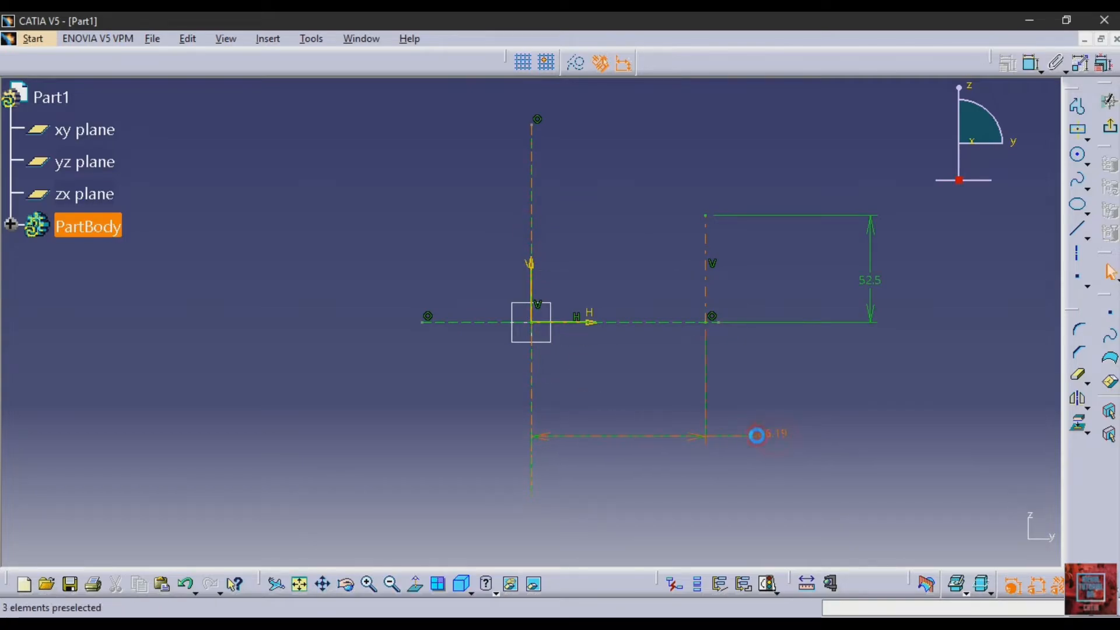
pyautogui.click(694, 478)
# Check the section's half-length in the Adobe Reader drawing, return to CATIA V5 and set the horizontal distance to 142 mm
pyautogui.click(455, 623)
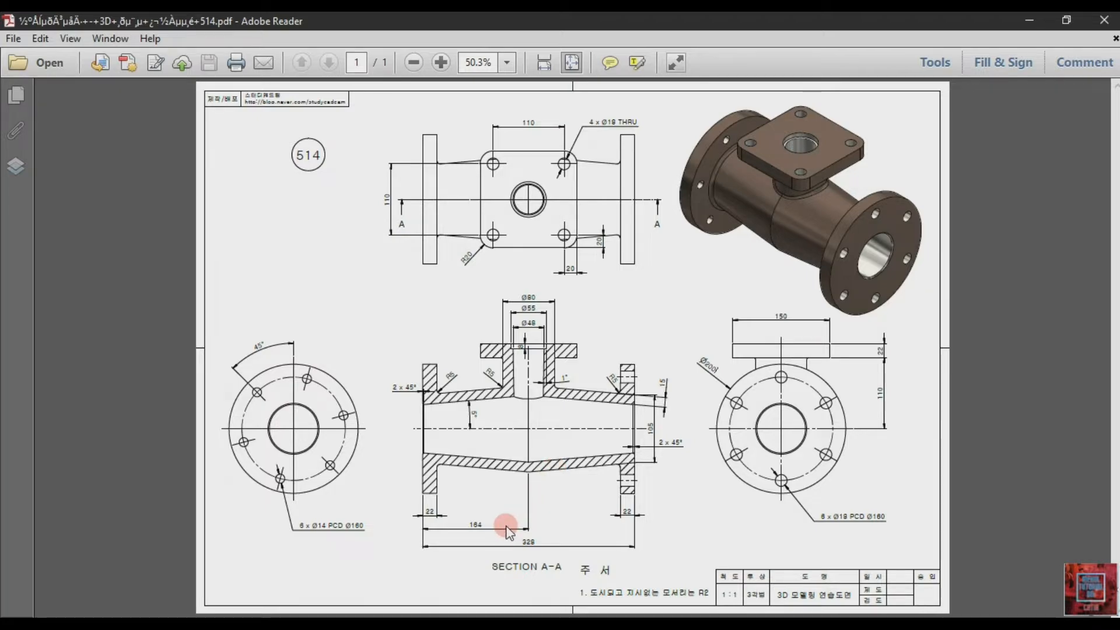
pyautogui.click(408, 623)
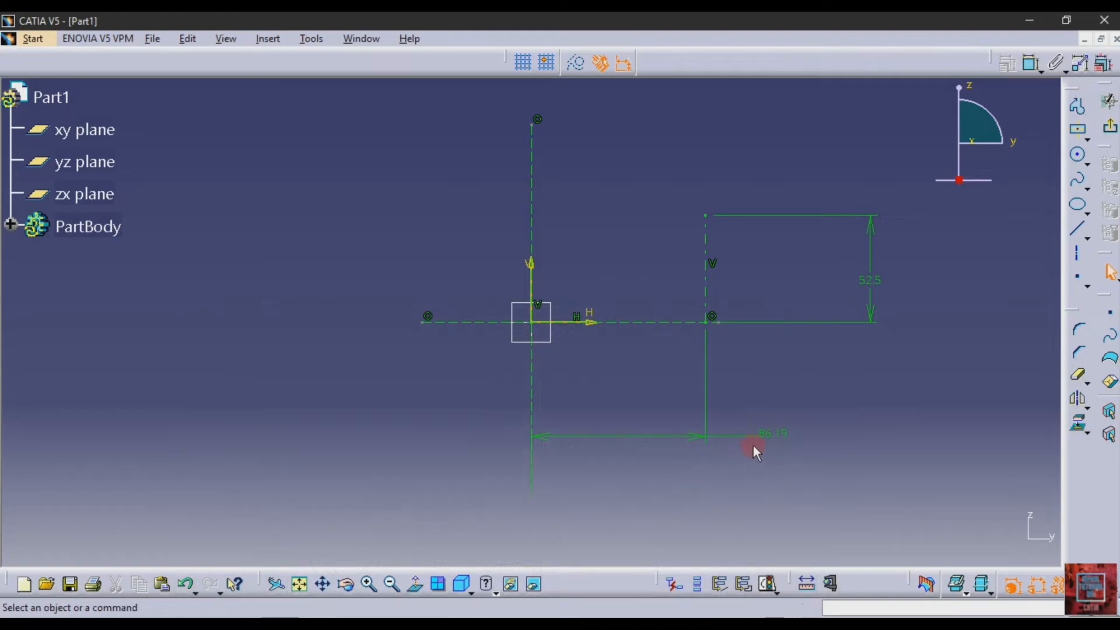
pyautogui.doubleClick(774, 434)
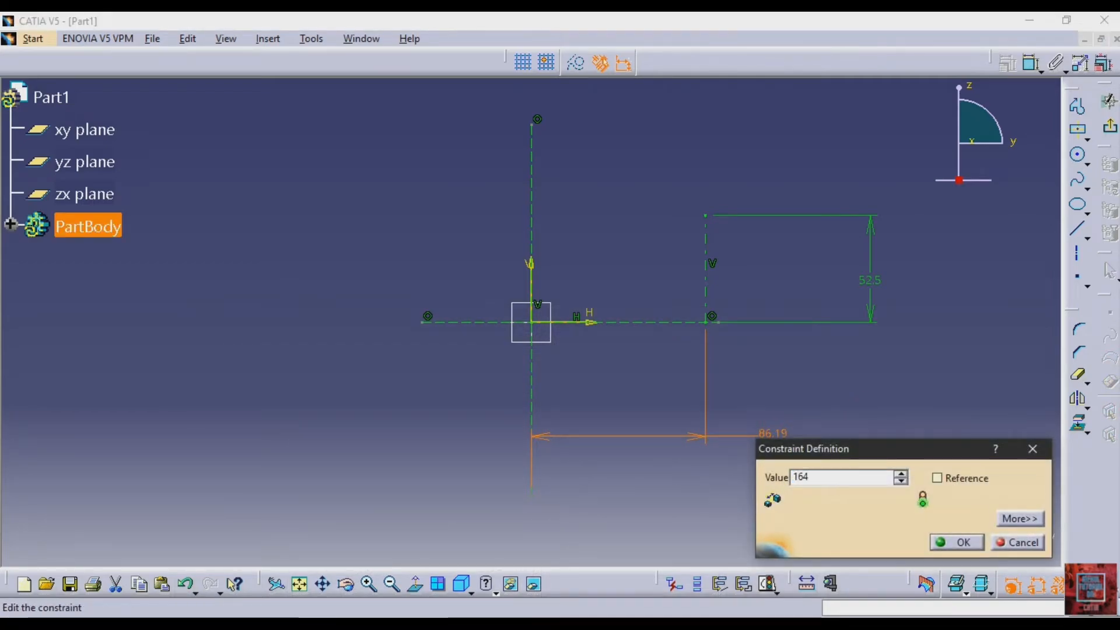
pyautogui.press('Return')
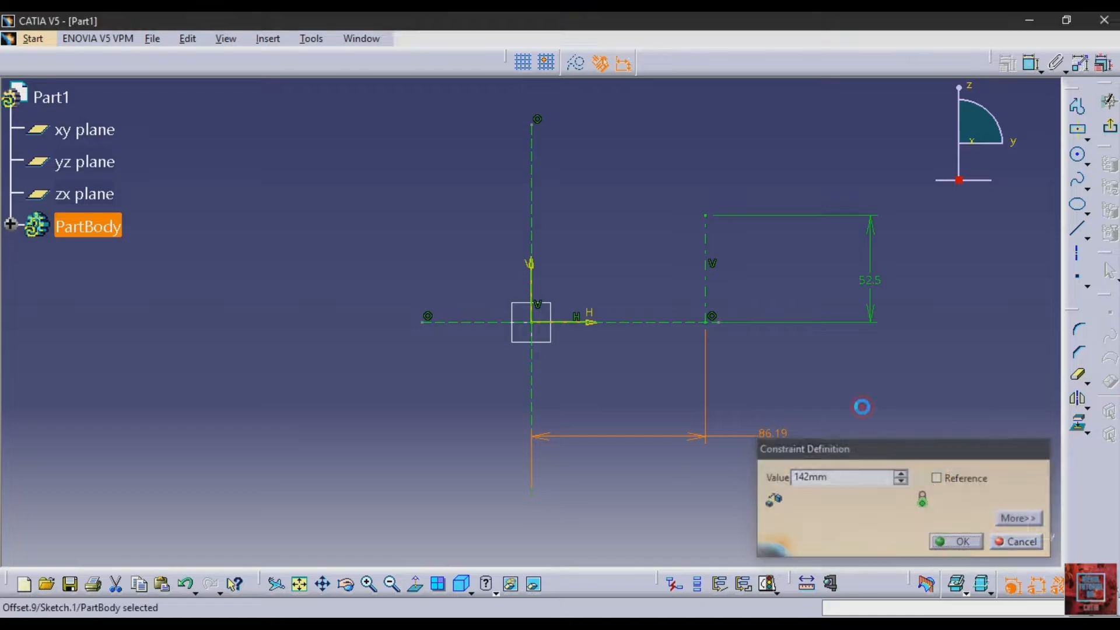
# Draw a sloping line about 190 mm long from the short axis line's upper endpoint, rising across the main vertical axis
pyautogui.click(1077, 228)
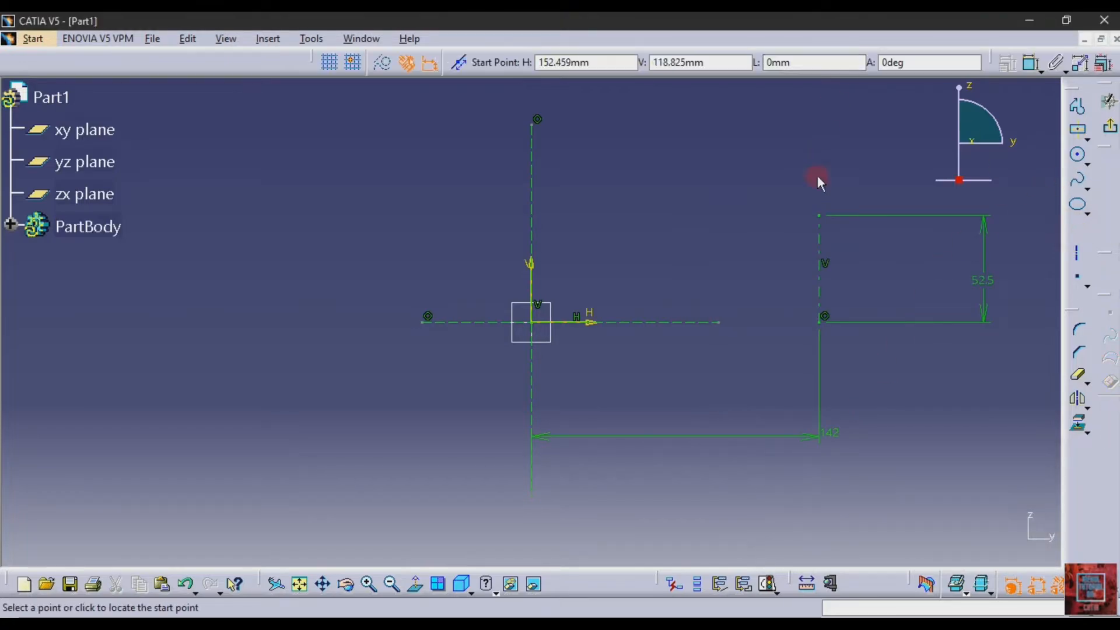
pyautogui.click(818, 216)
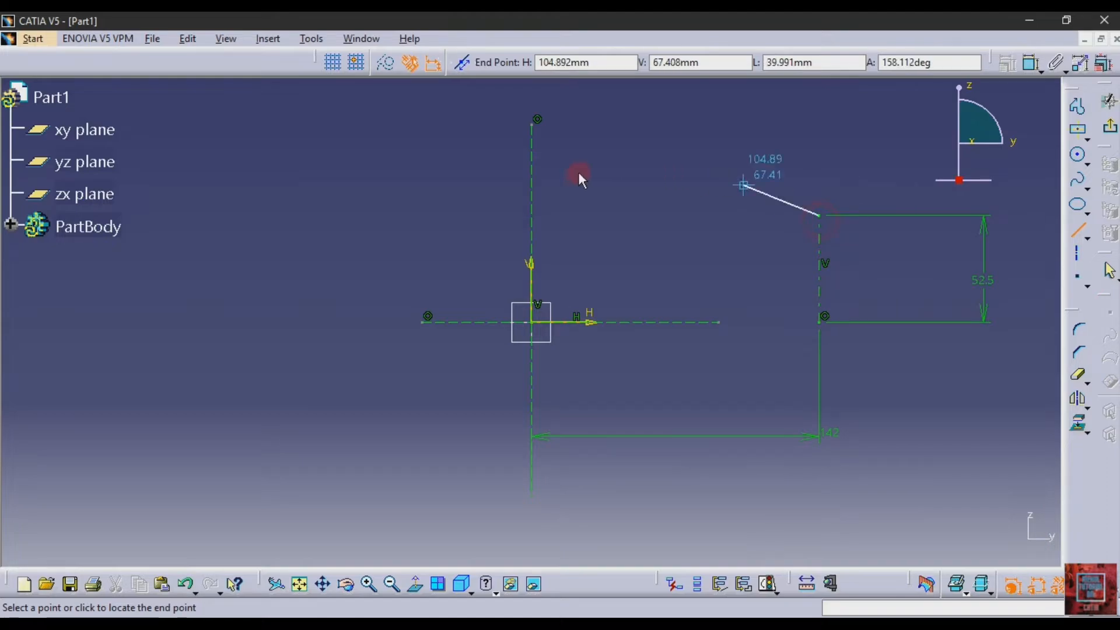
pyautogui.click(440, 150)
pyautogui.click(907, 425)
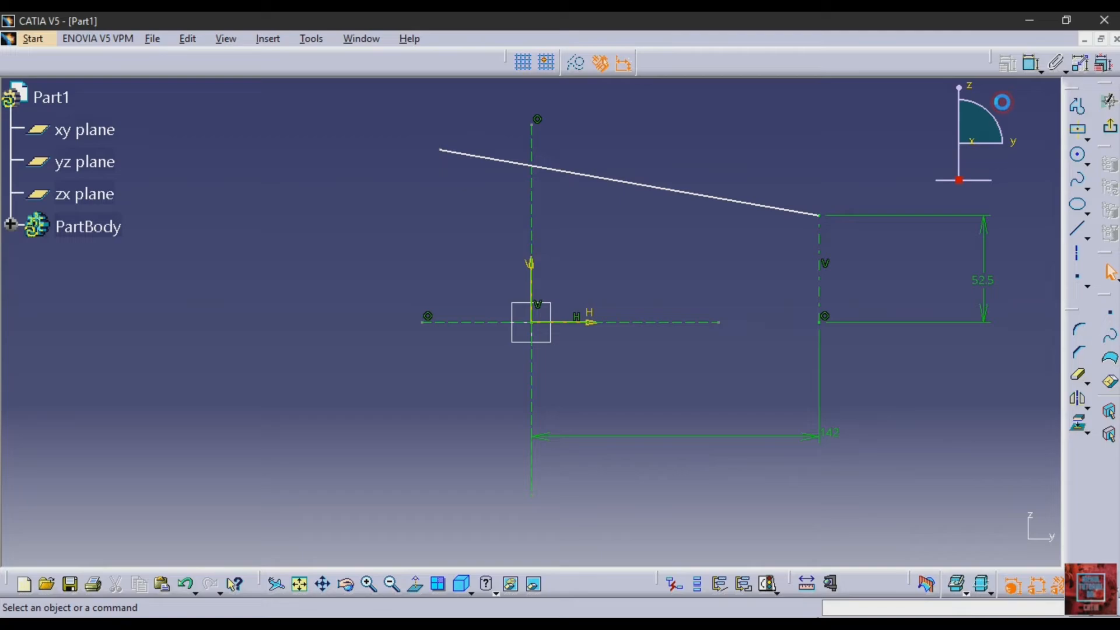
# Dimension the angle between the sloping line and the horizontal axis and set it to 5 degrees
pyautogui.click(1032, 63)
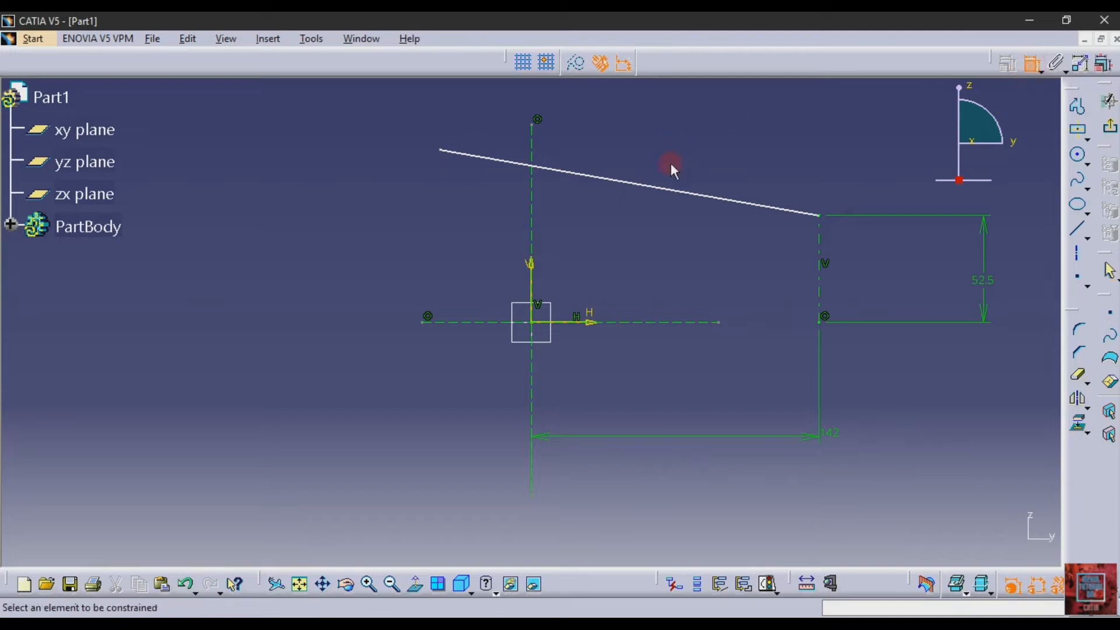
pyautogui.click(664, 195)
pyautogui.click(659, 323)
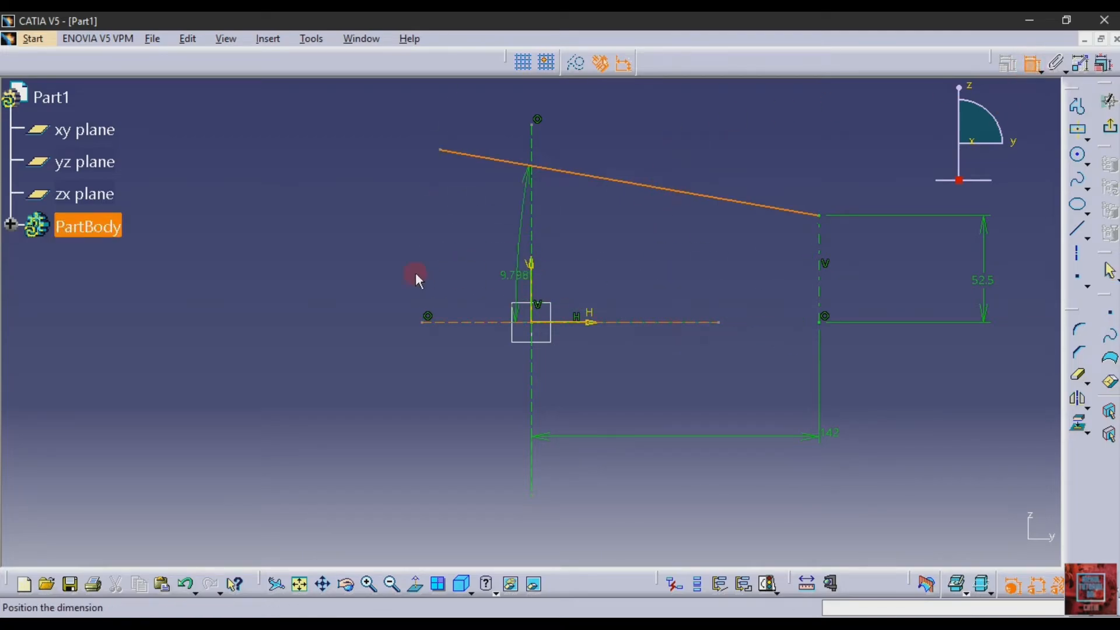
pyautogui.click(350, 260)
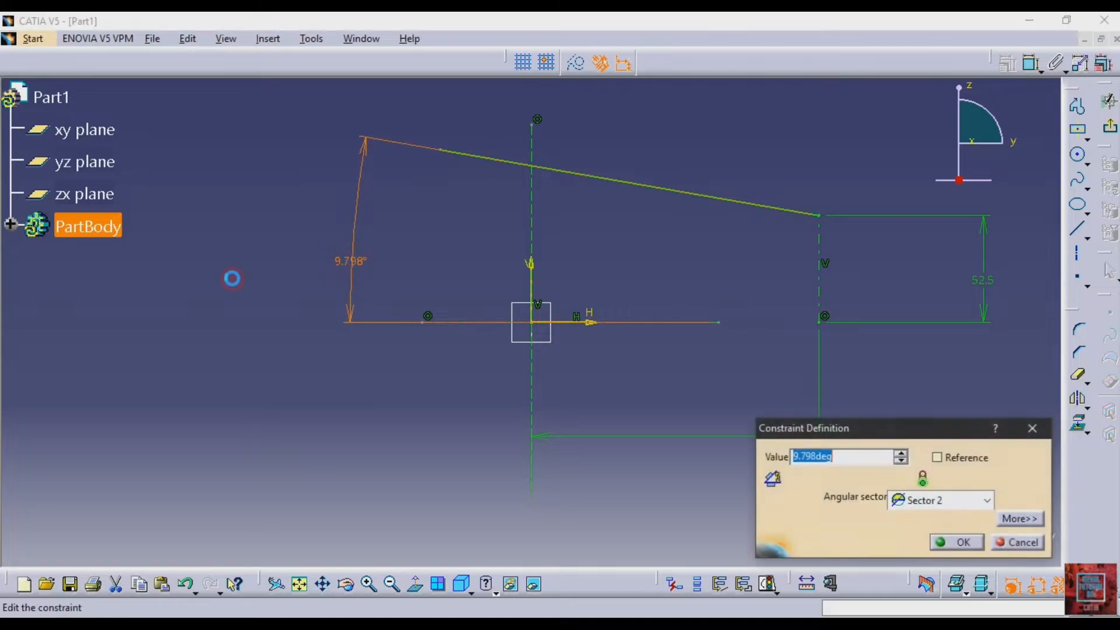
pyautogui.write('5')
pyautogui.press('Return')
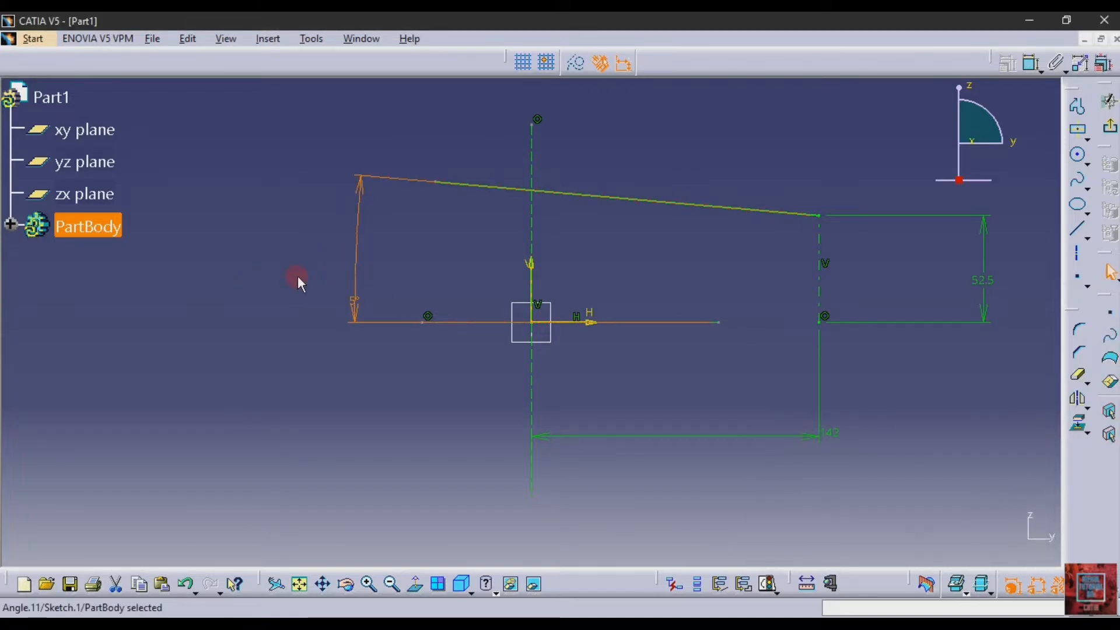
pyautogui.click(984, 436)
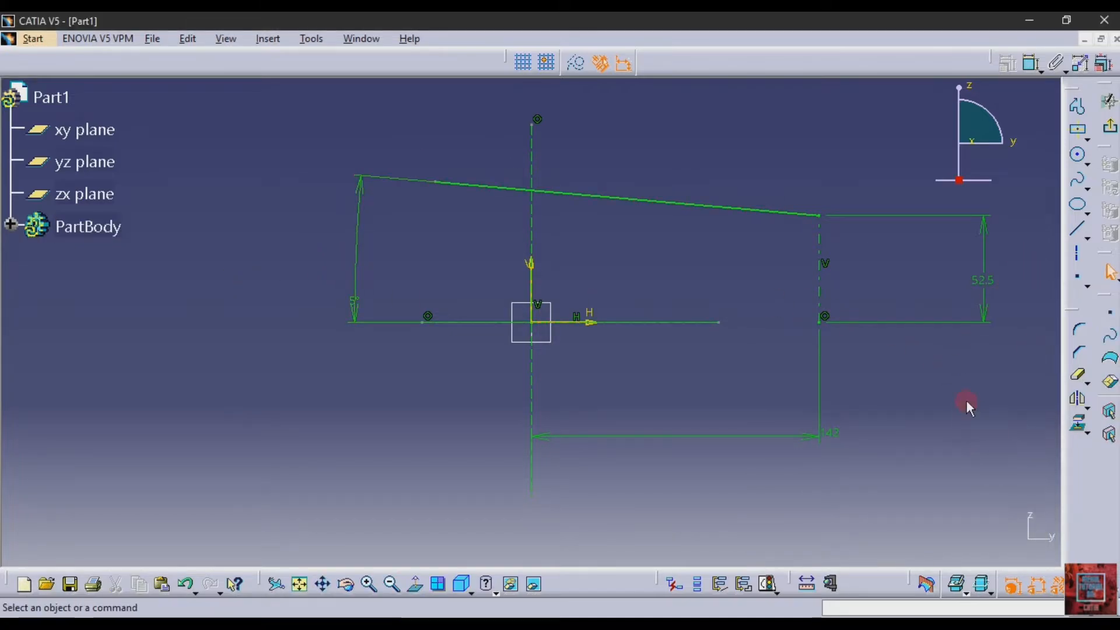
# Offset the sloping line about 23 mm downward to create a parallel copy beneath it
pyautogui.click(1087, 407)
pyautogui.click(1107, 413)
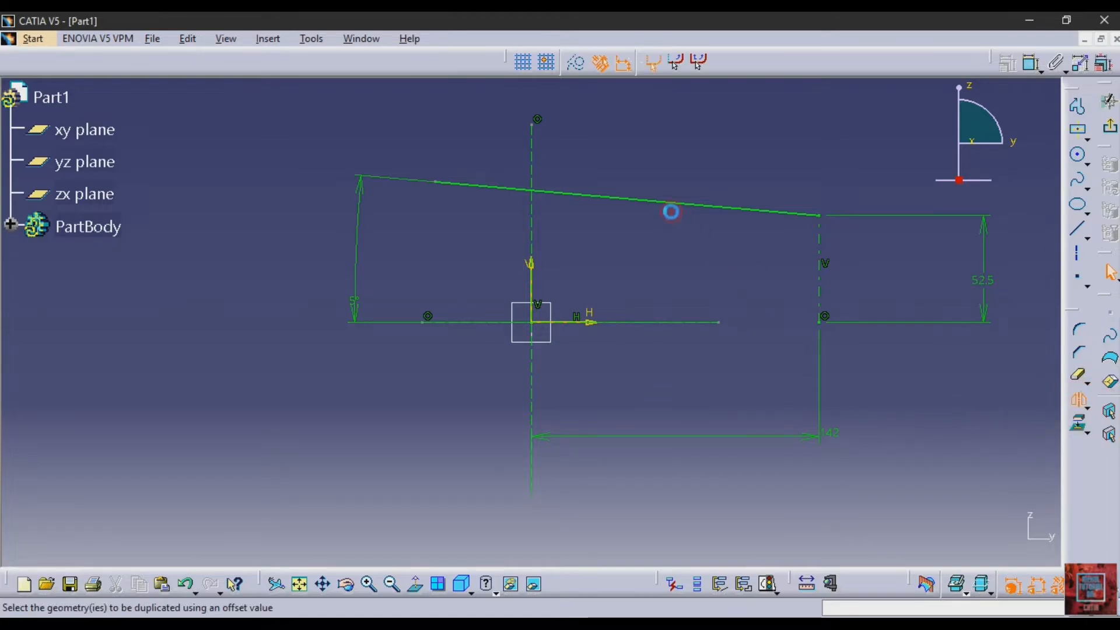
pyautogui.click(676, 209)
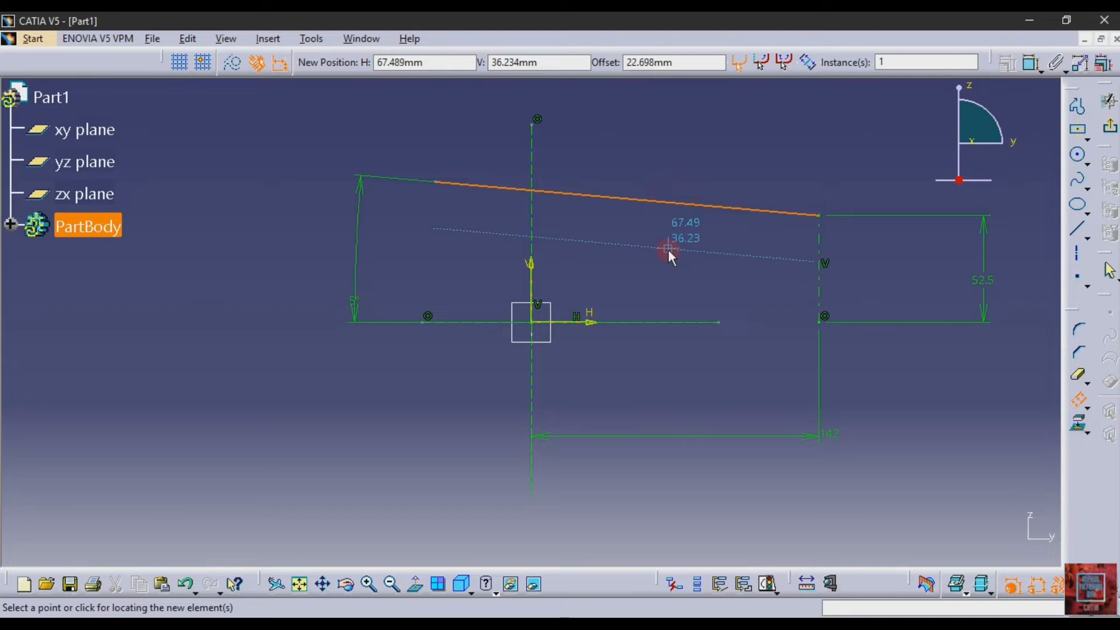
pyautogui.click(668, 250)
# Set the offset between the two parallel sloping lines to 15 mm
pyautogui.click(1031, 63)
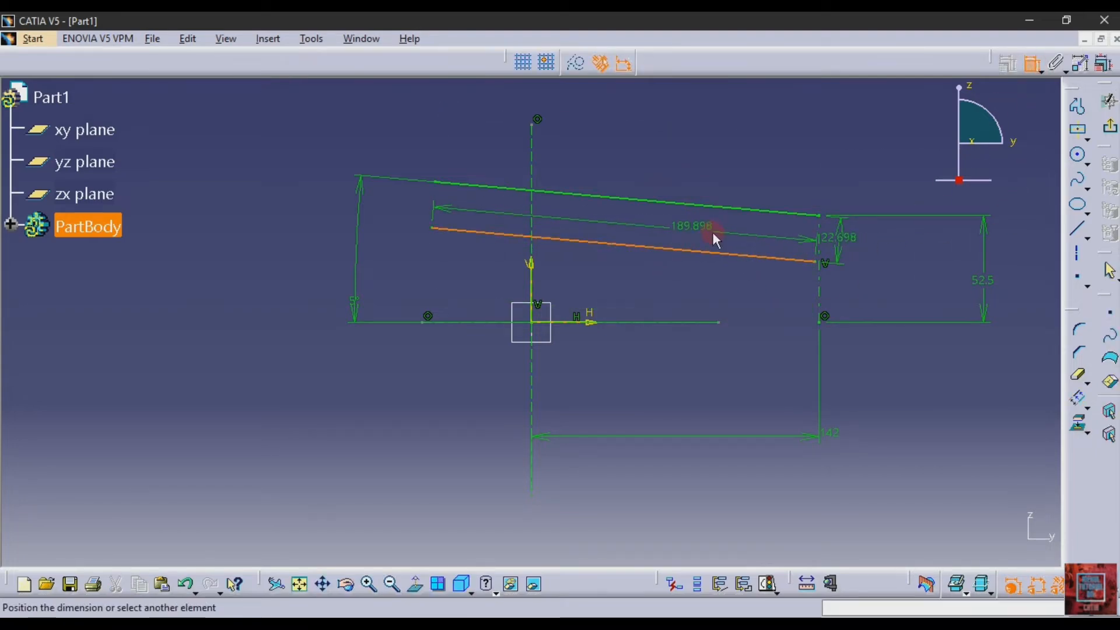
pyautogui.press('Escape')
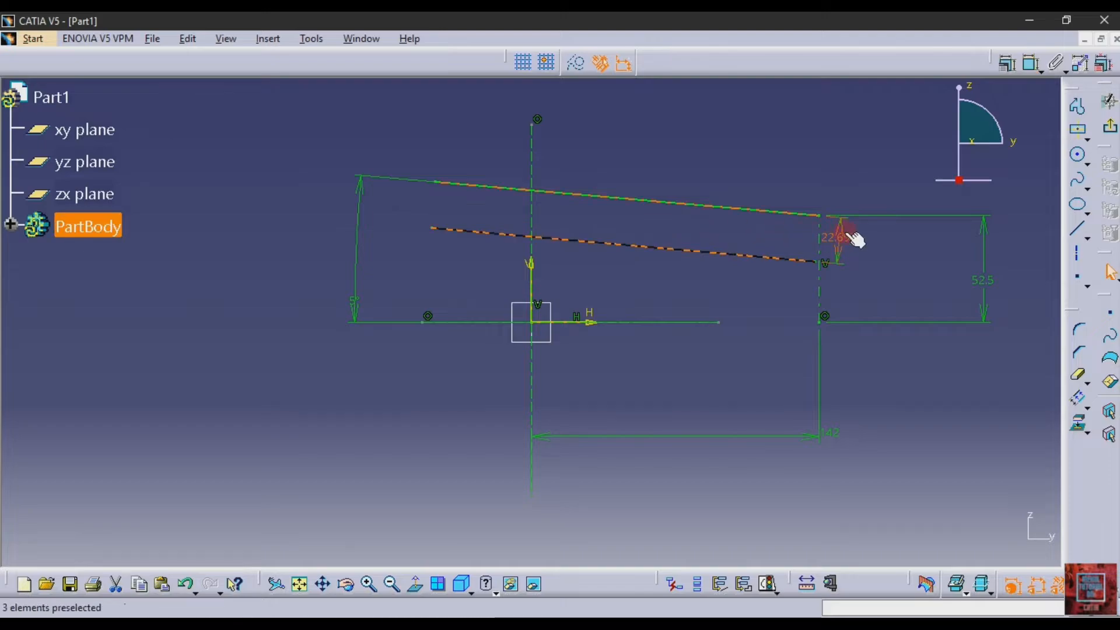
pyautogui.doubleClick(846, 232)
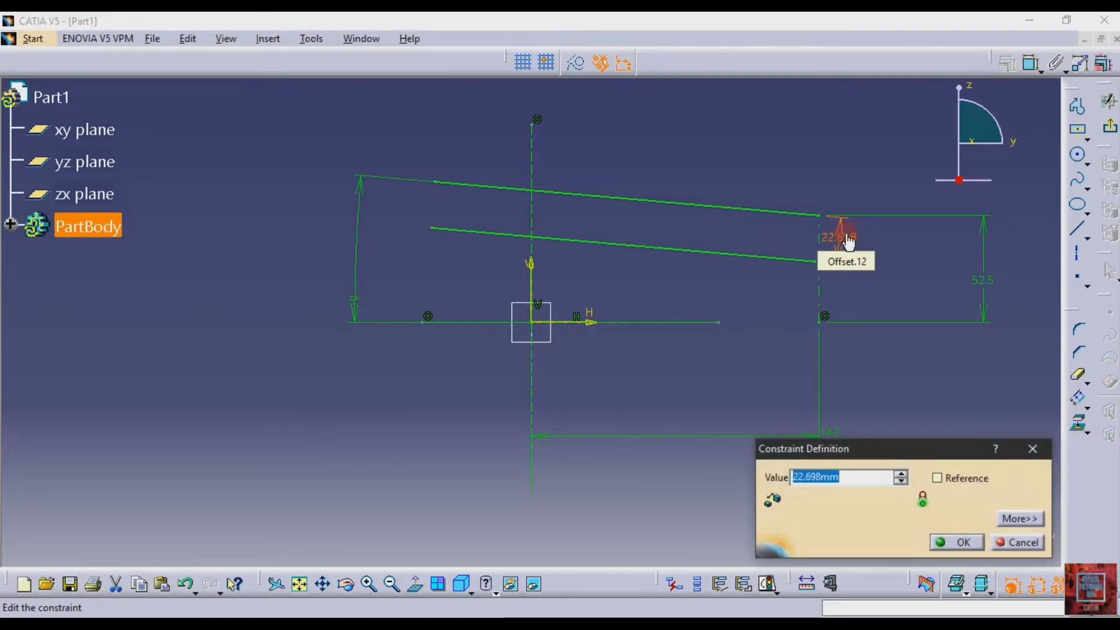
pyautogui.write('15')
pyautogui.press('Return')
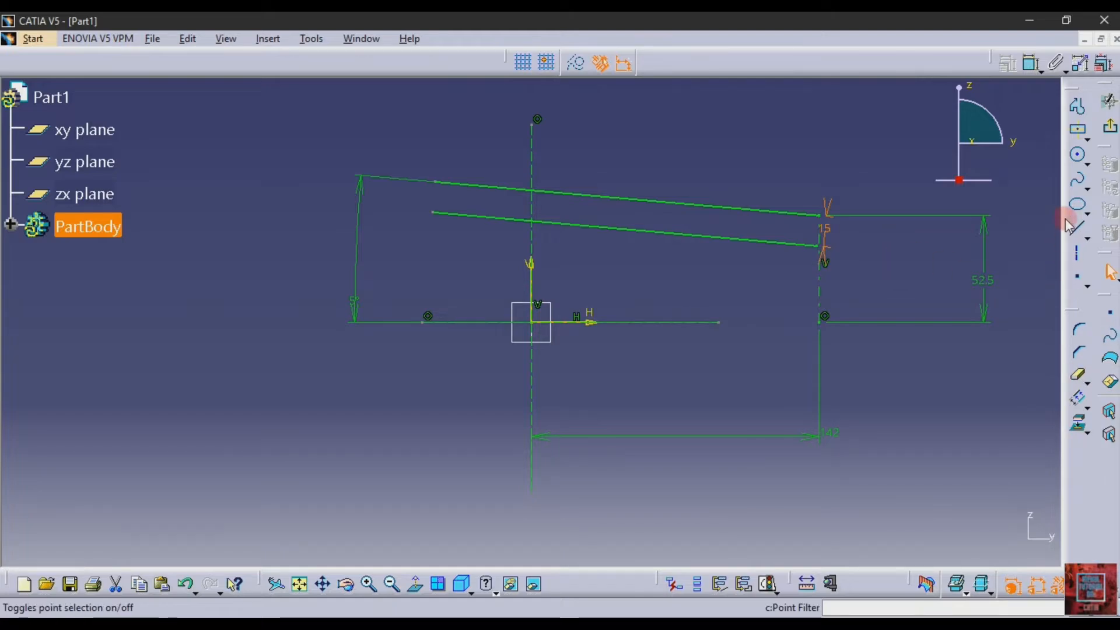
# Sketch the flange outline from the upper sloping line's lower endpoint: about 38 mm up, about 19 mm outward, and down past the lower sloping line's level
pyautogui.click(1076, 107)
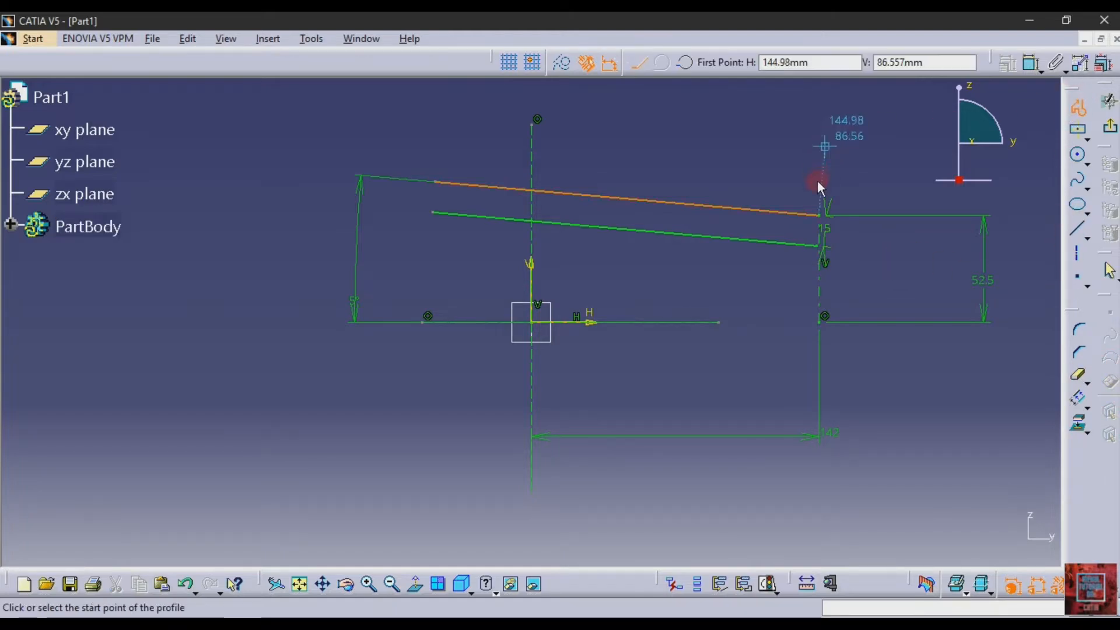
pyautogui.click(820, 216)
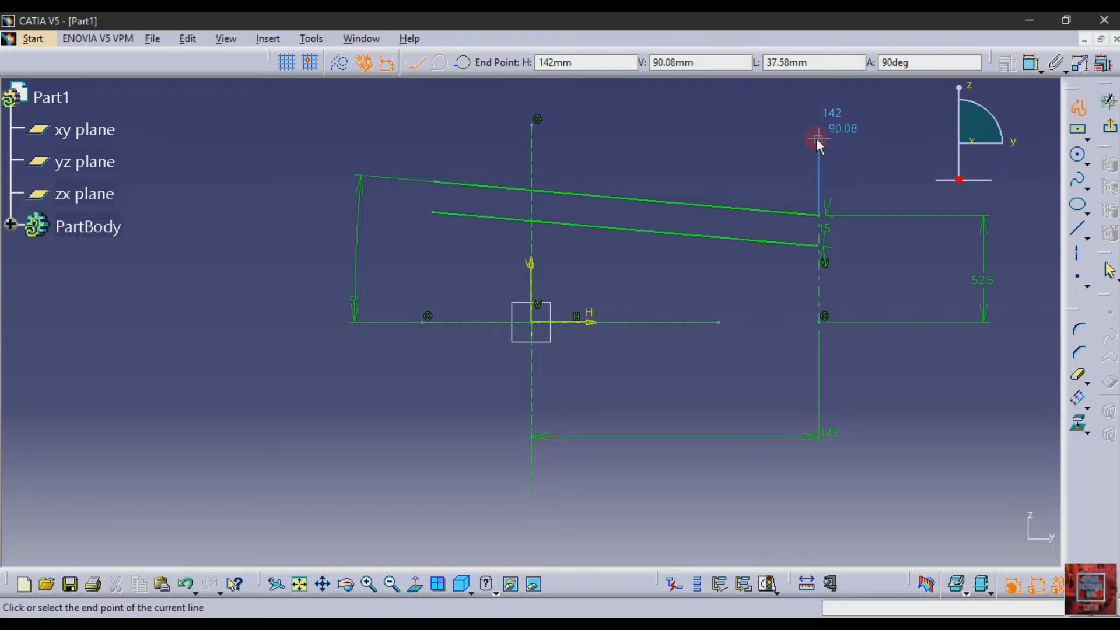
pyautogui.click(817, 138)
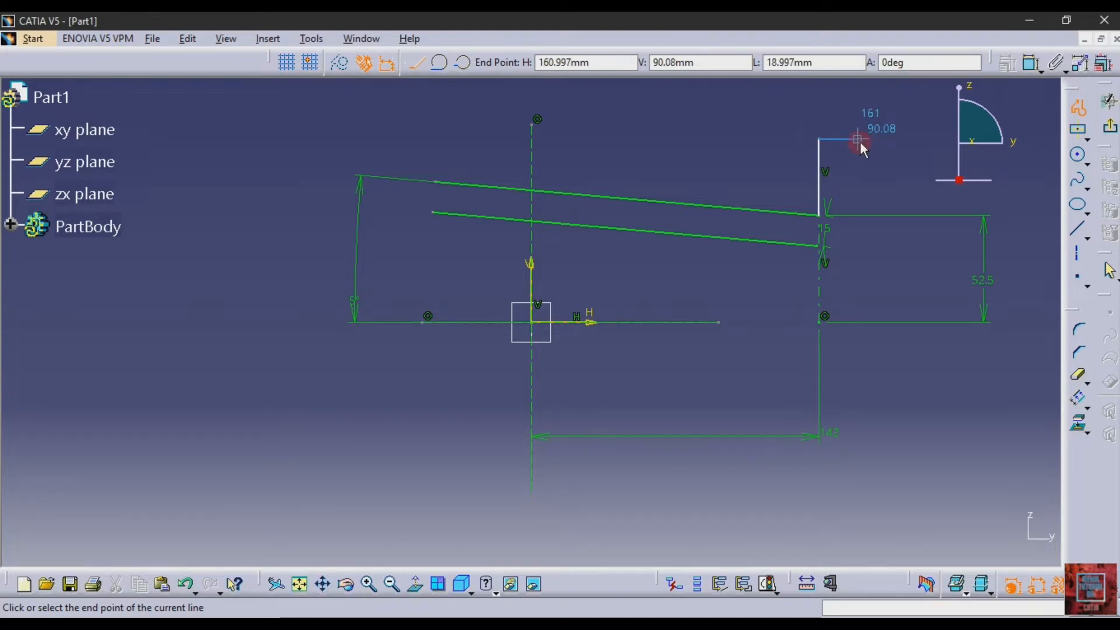
pyautogui.click(858, 139)
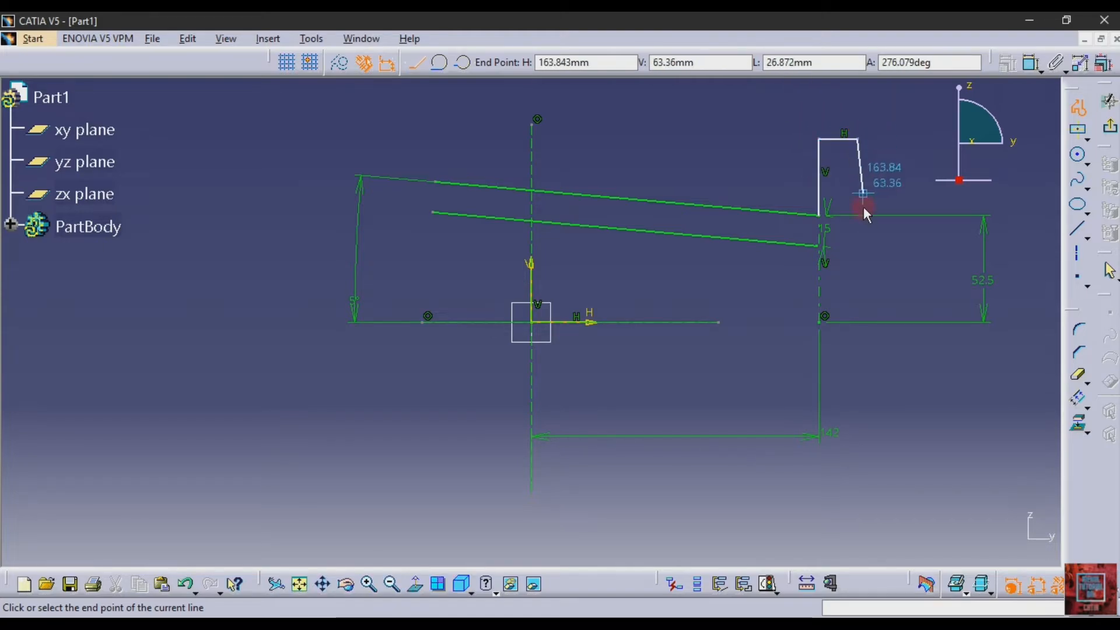
pyautogui.click(856, 280)
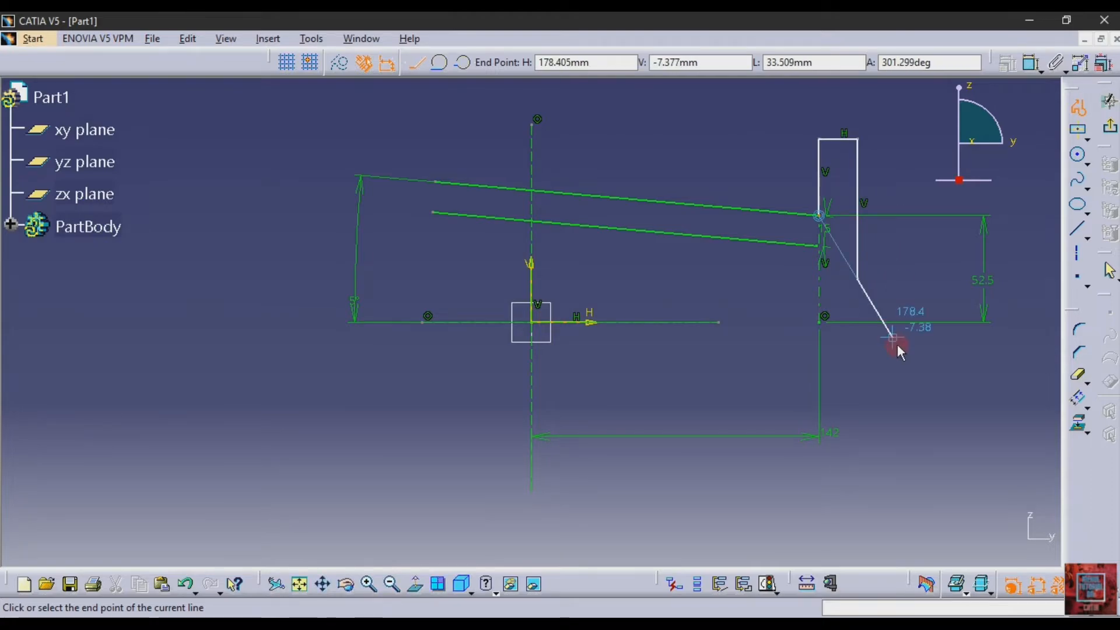
pyautogui.press('Escape')
pyautogui.click(883, 370)
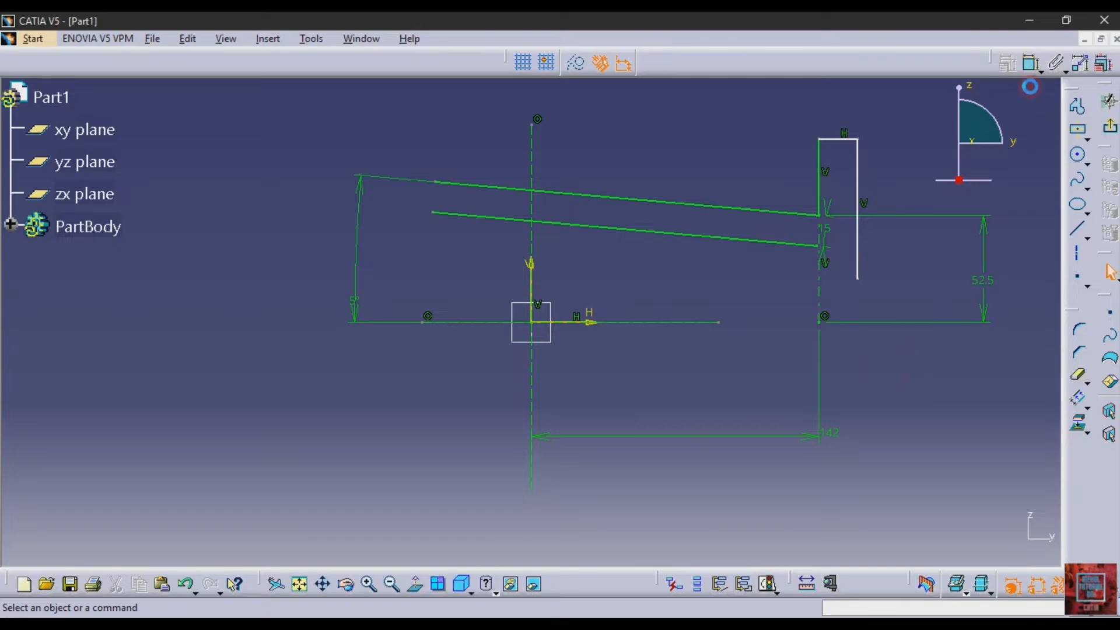
# Dimension the flange's upper inner corner from the horizontal axis and set the height to 100 mm
pyautogui.click(1028, 65)
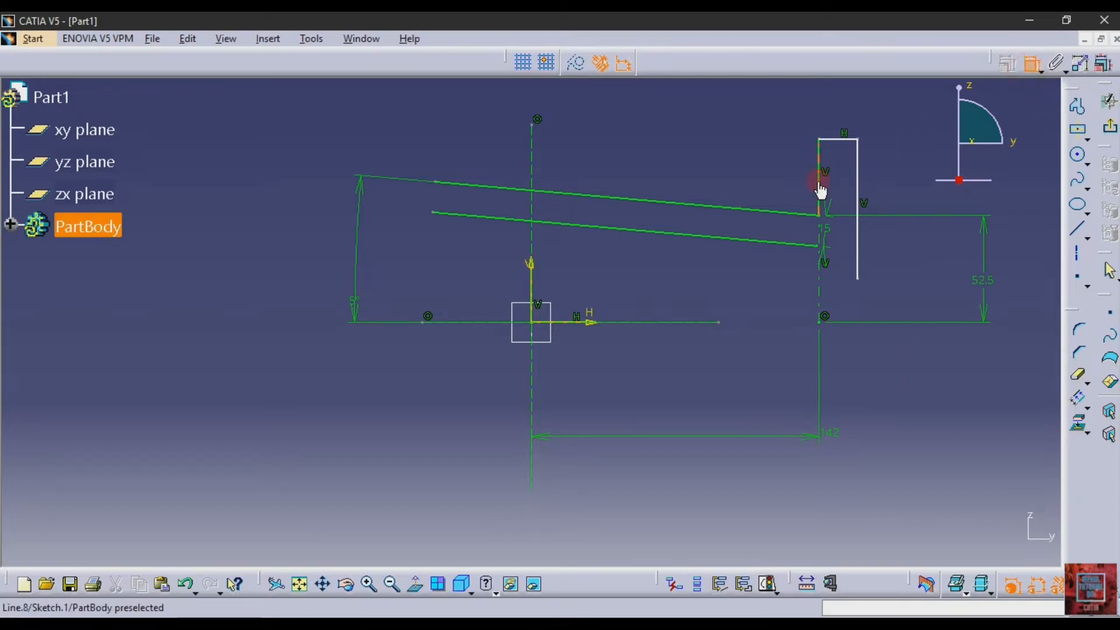
pyautogui.click(817, 142)
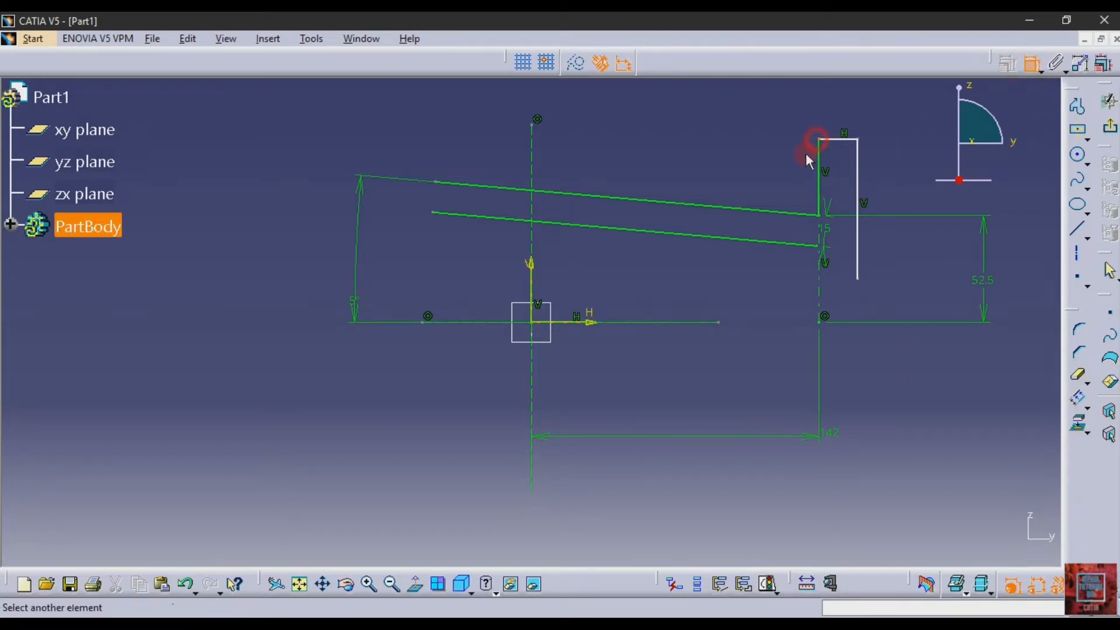
pyautogui.click(700, 321)
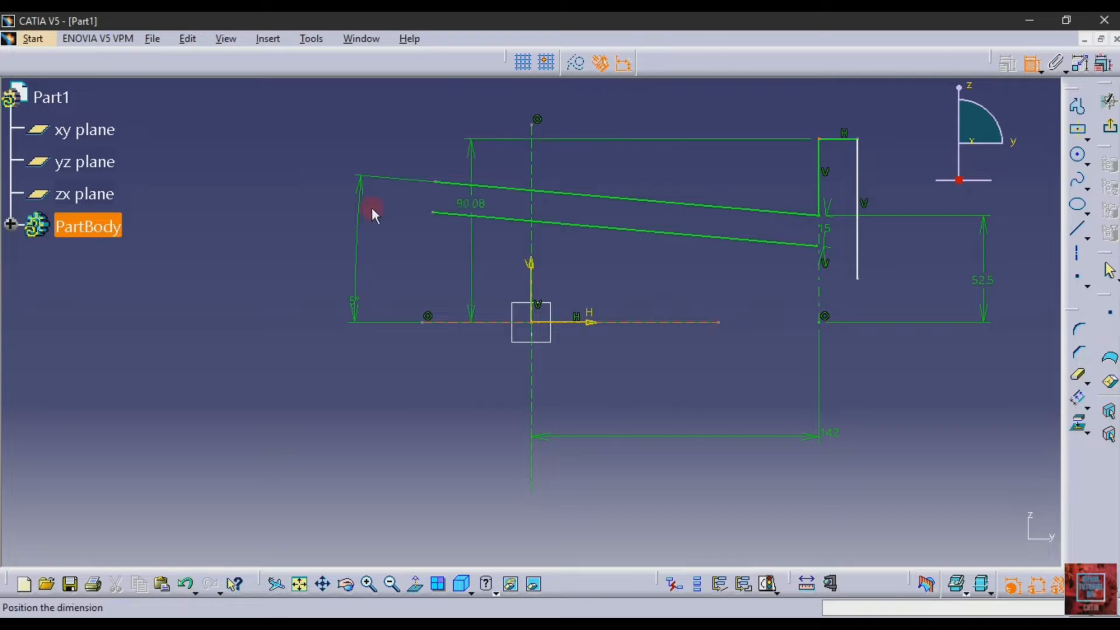
pyautogui.doubleClick(271, 217)
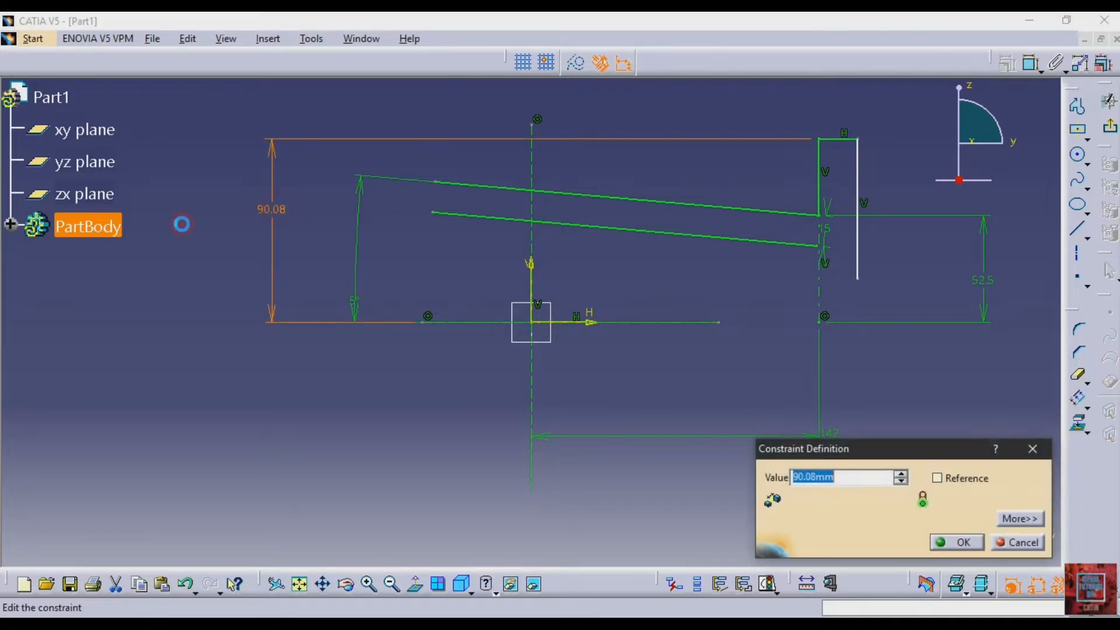
pyautogui.press('Return')
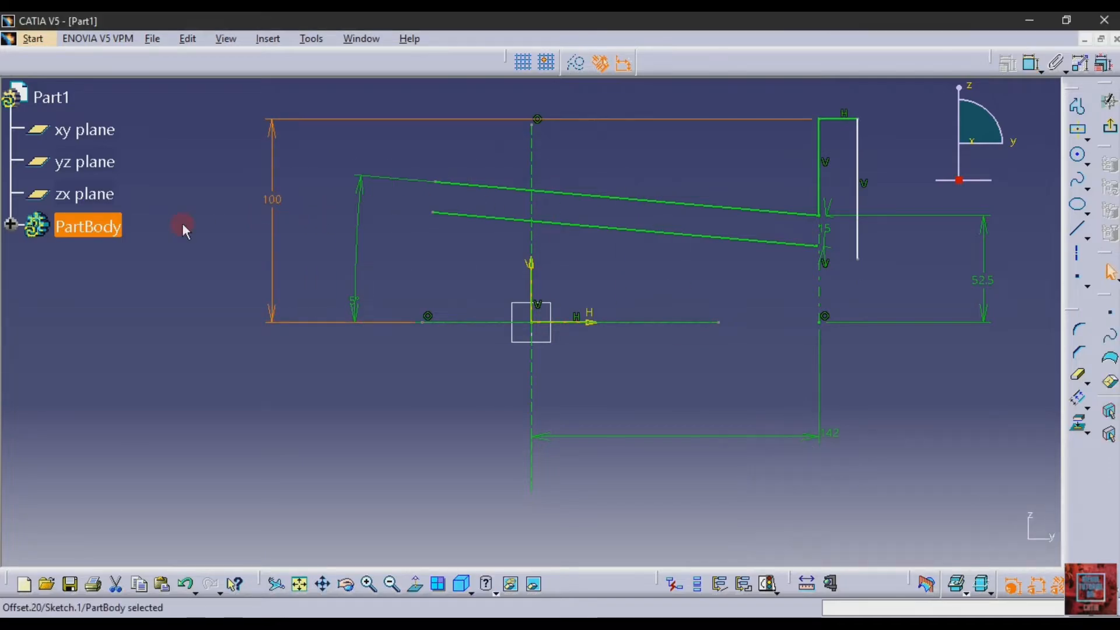
# Dimension the flange's upper horizontal edge and set its length to 22 mm
pyautogui.click(1029, 62)
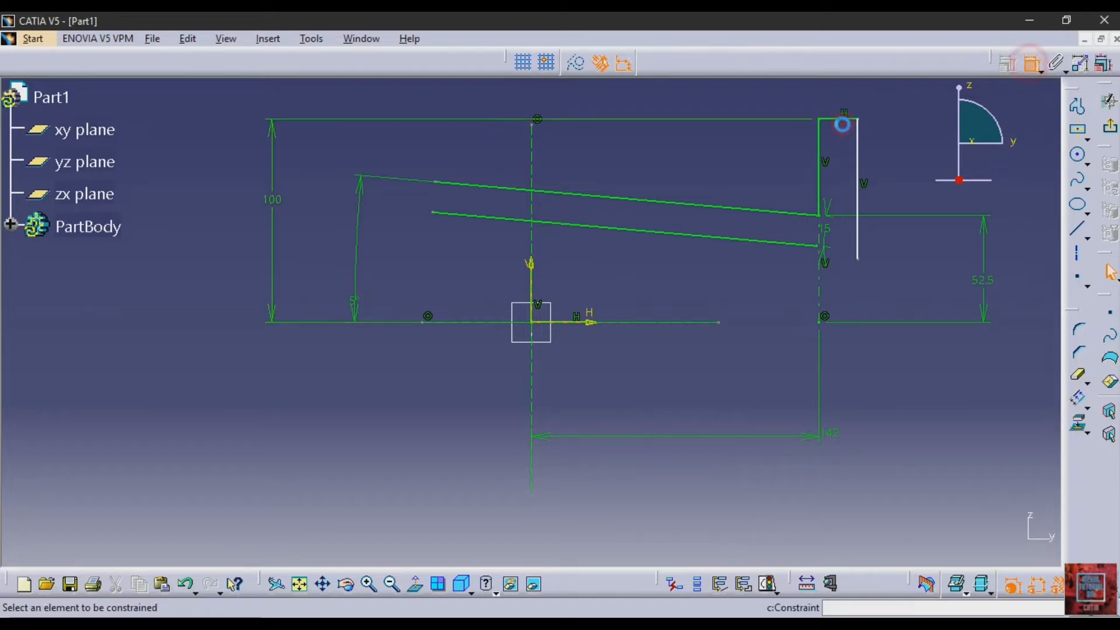
pyautogui.click(833, 117)
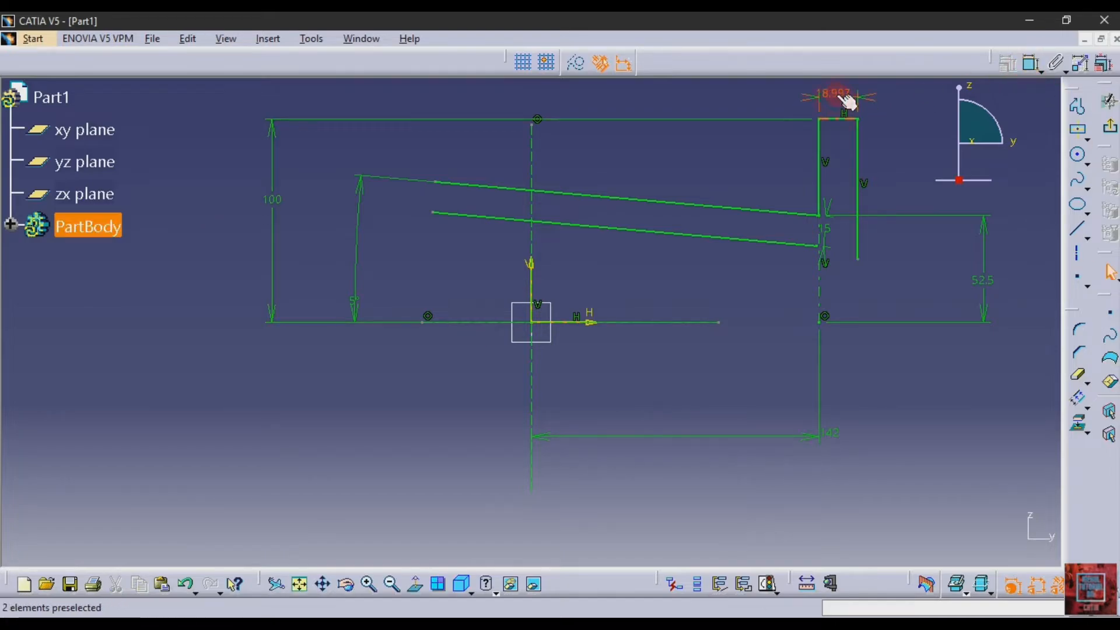
pyautogui.doubleClick(836, 94)
pyautogui.write('2')
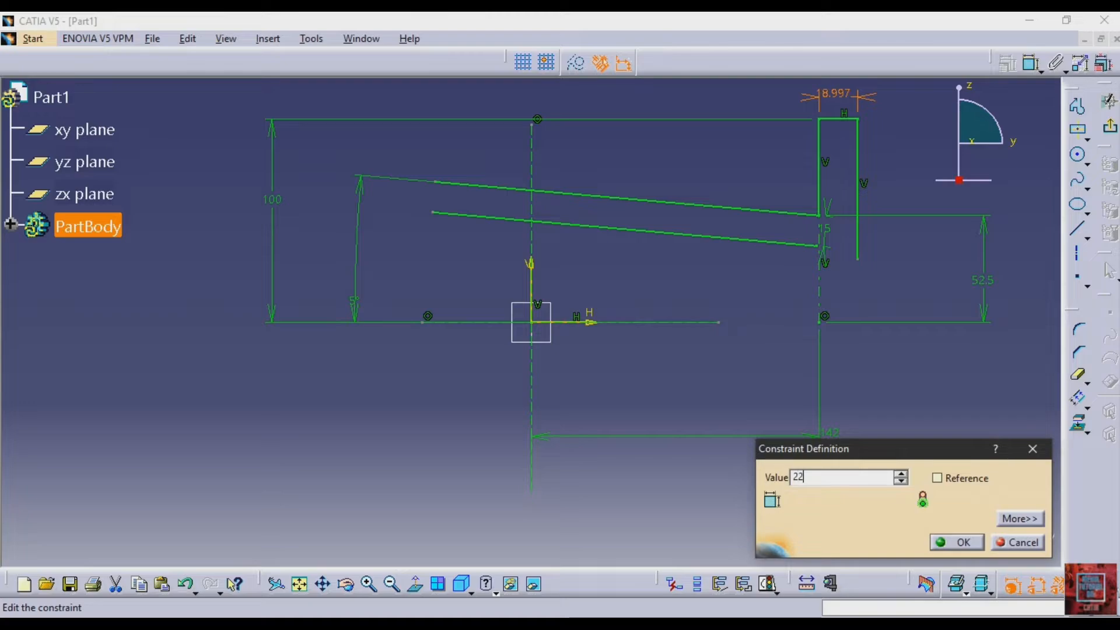
pyautogui.write('2')
pyautogui.press('Return')
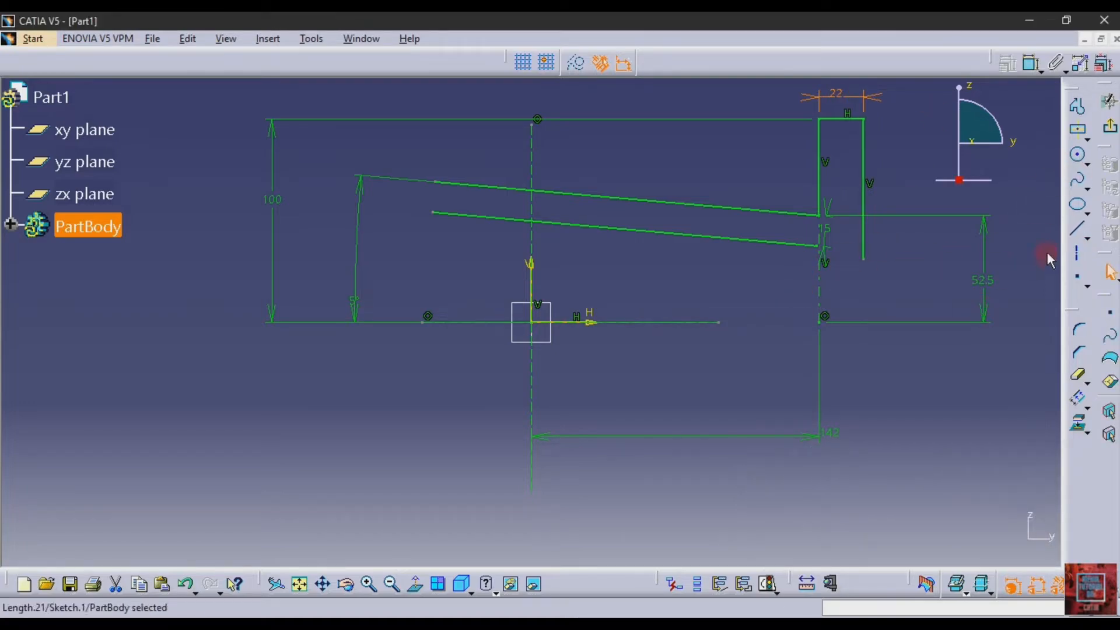
# Extend the lower sloping line with a collinear line about 41 mm long from its lower endpoint, crossing the flange's outer edge
pyautogui.click(1077, 229)
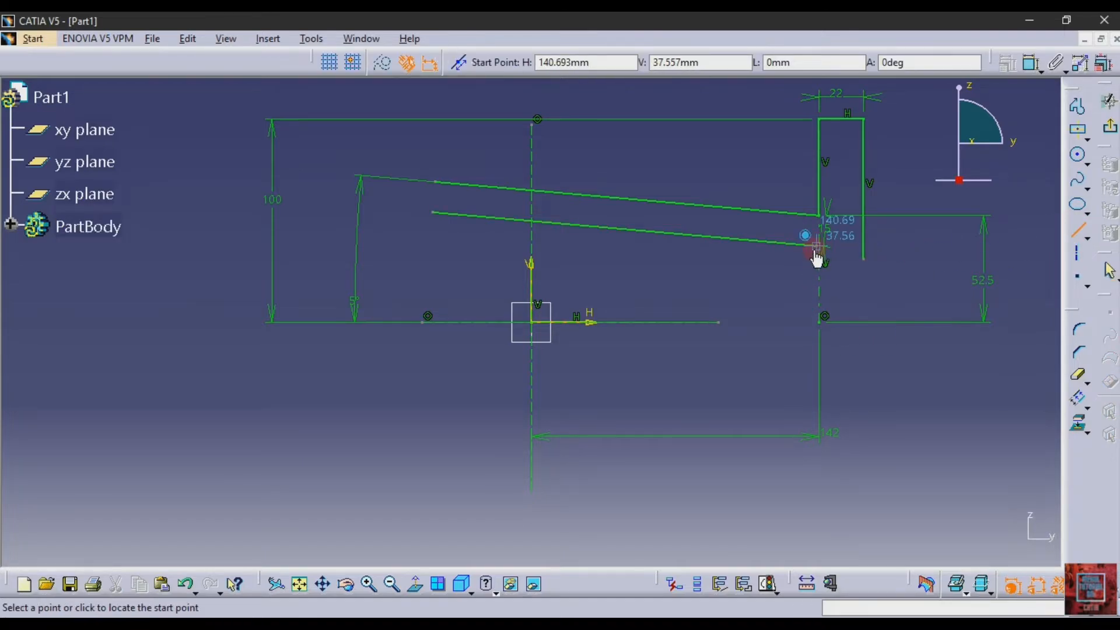
pyautogui.click(817, 247)
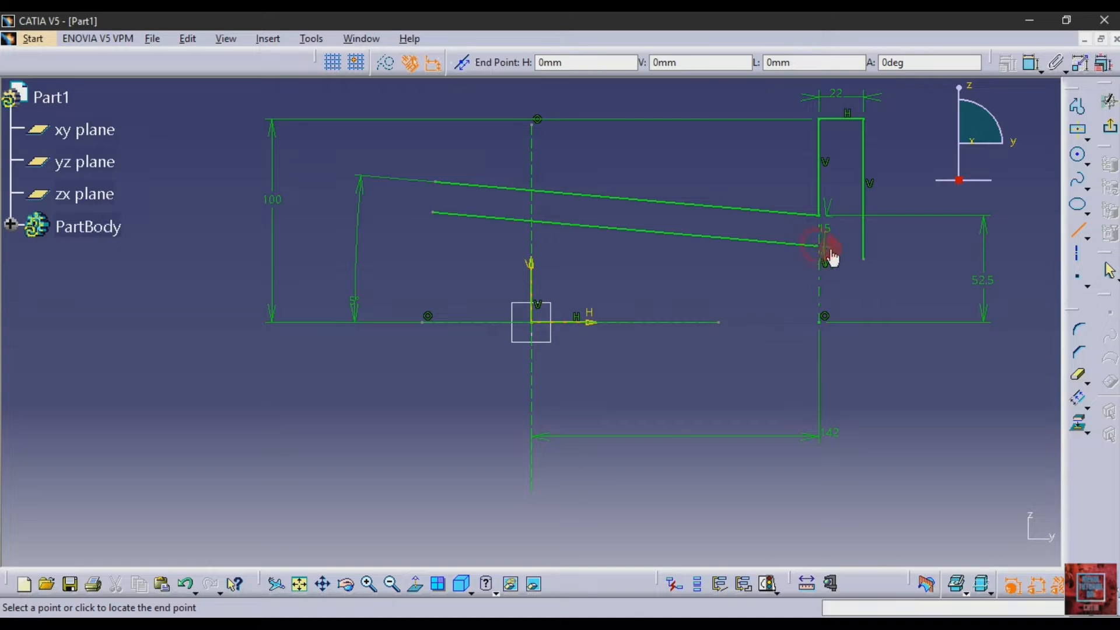
pyautogui.click(898, 252)
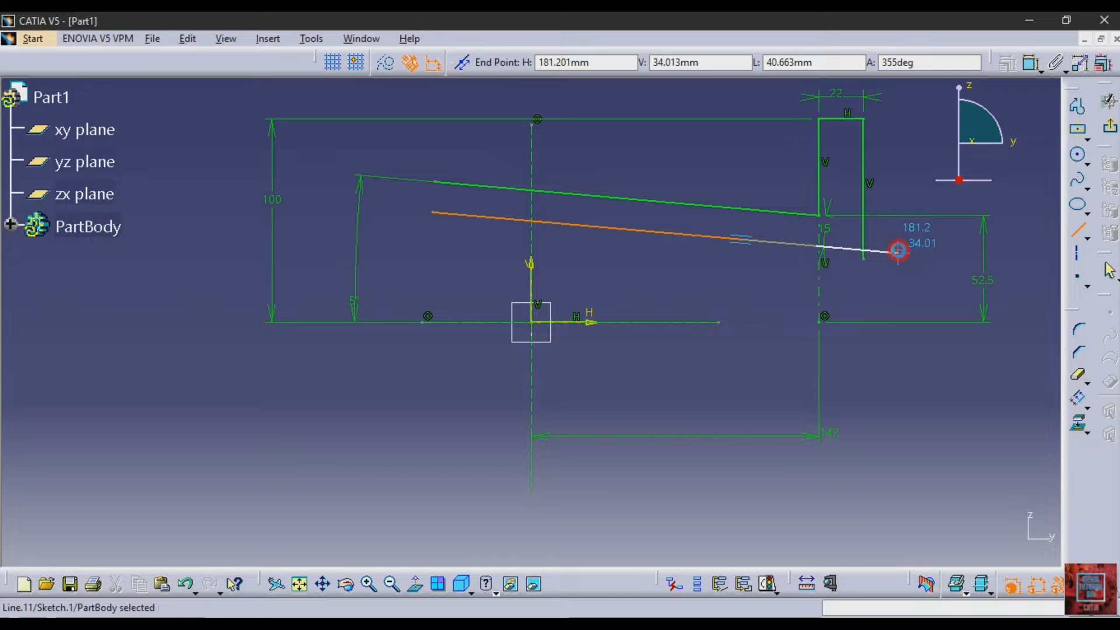
pyautogui.click(904, 420)
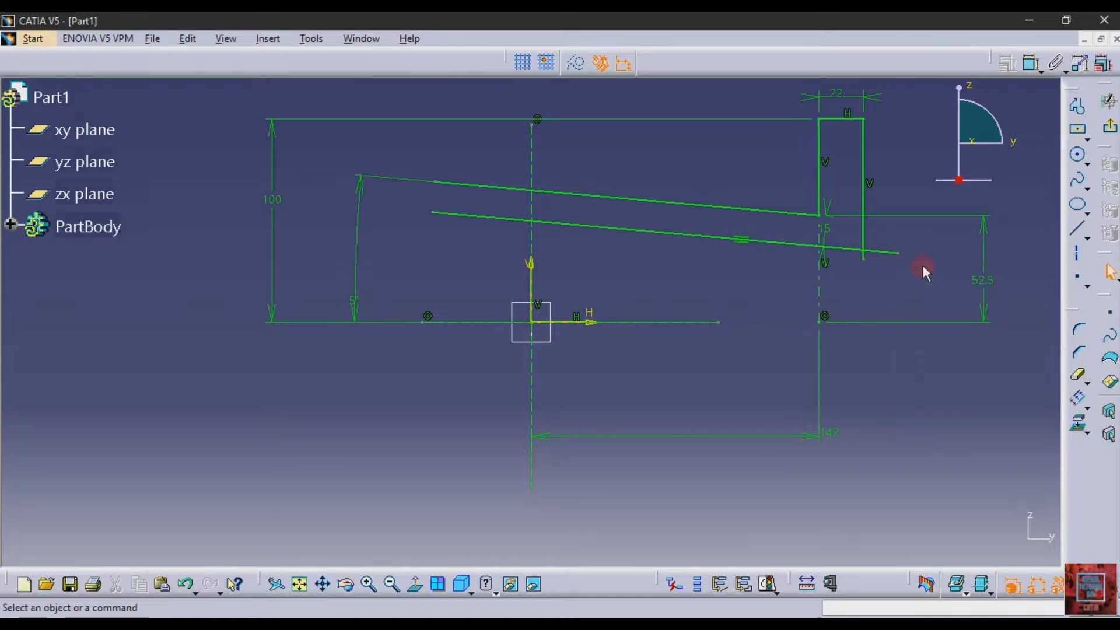
# Trim the overshooting ends of the extension line and the flange's outer vertical edge at their intersection
pyautogui.click(1079, 375)
pyautogui.click(885, 255)
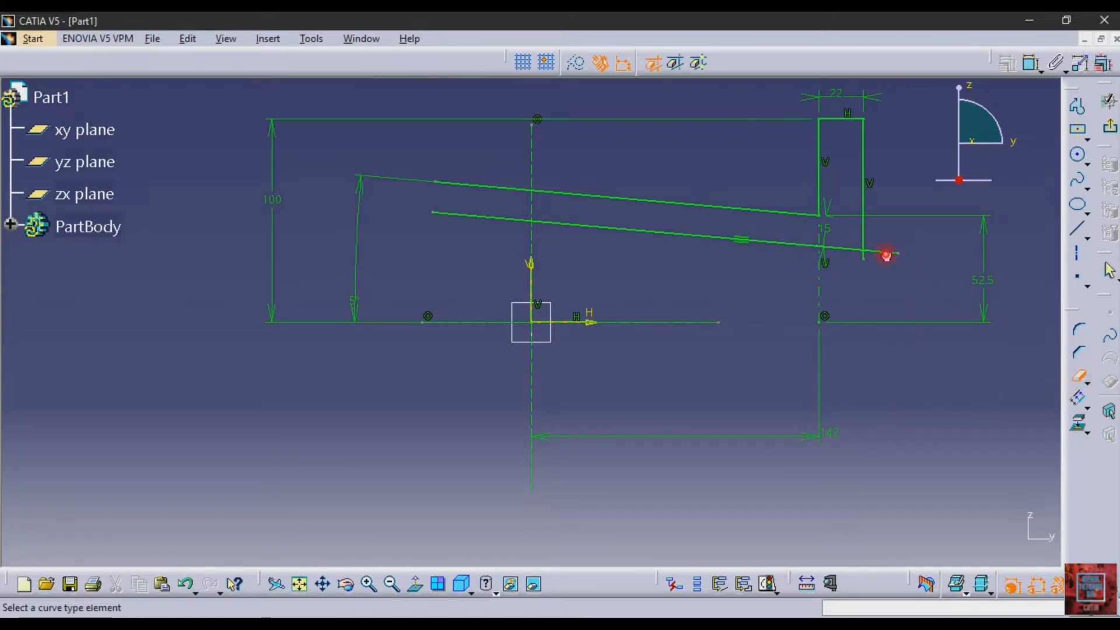
pyautogui.click(895, 253)
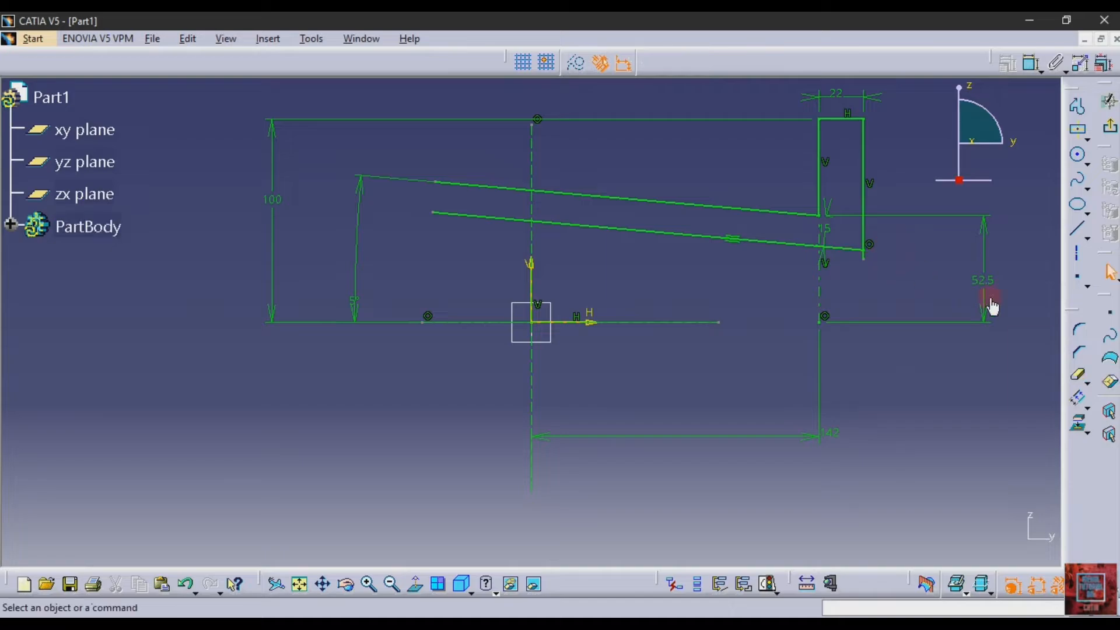
pyautogui.click(865, 258)
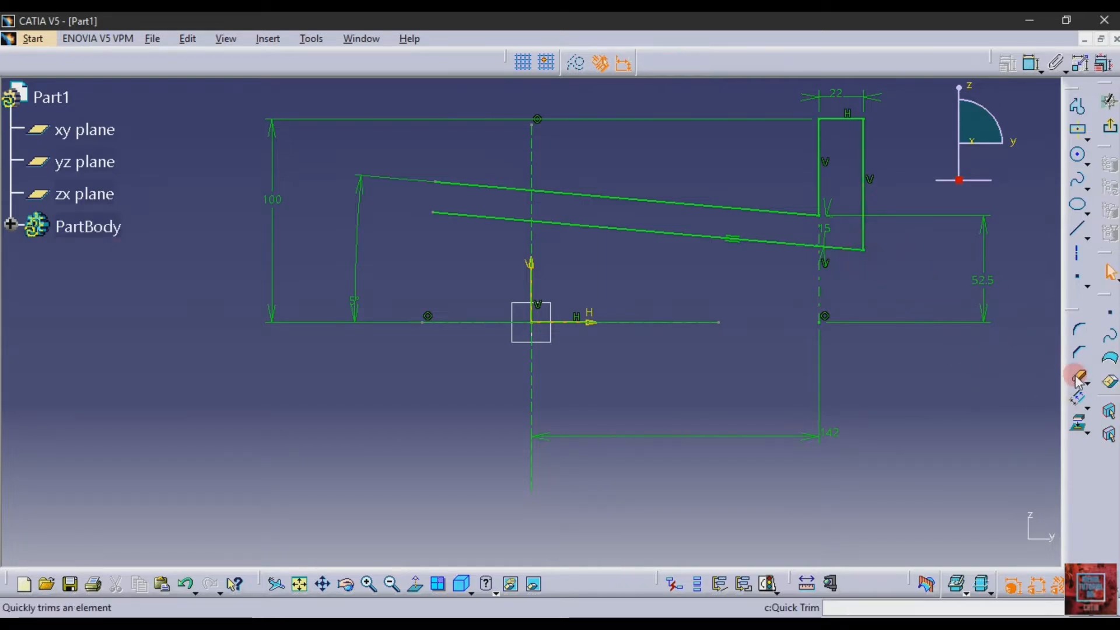
# Trim both sloping lines at the main vertical axis, removing the portions on the side opposite the flange
pyautogui.click(507, 219)
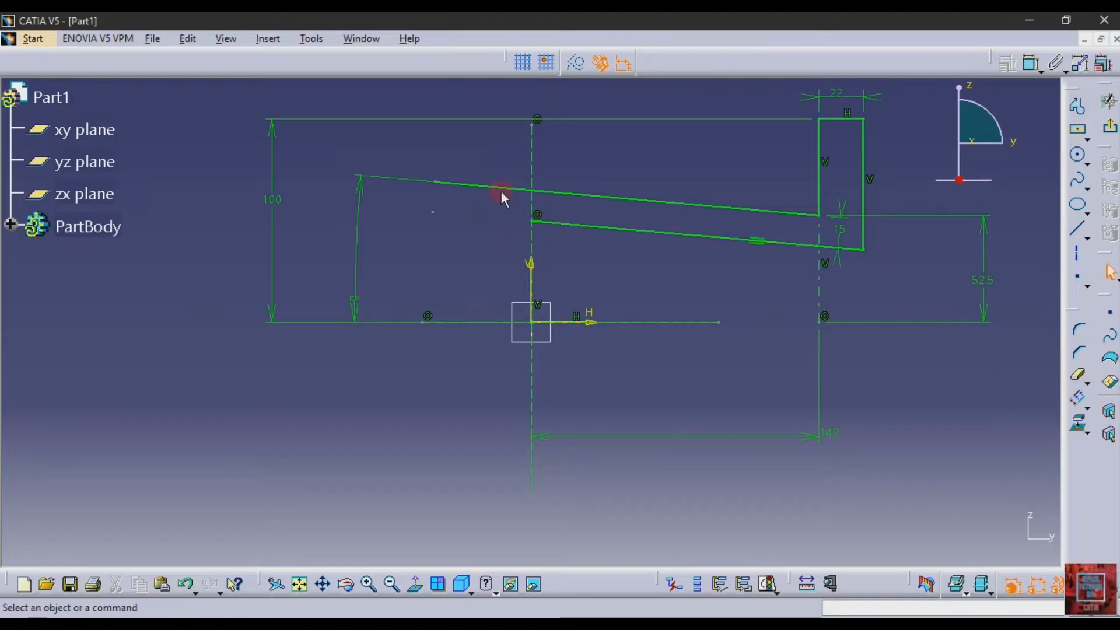
pyautogui.click(1077, 379)
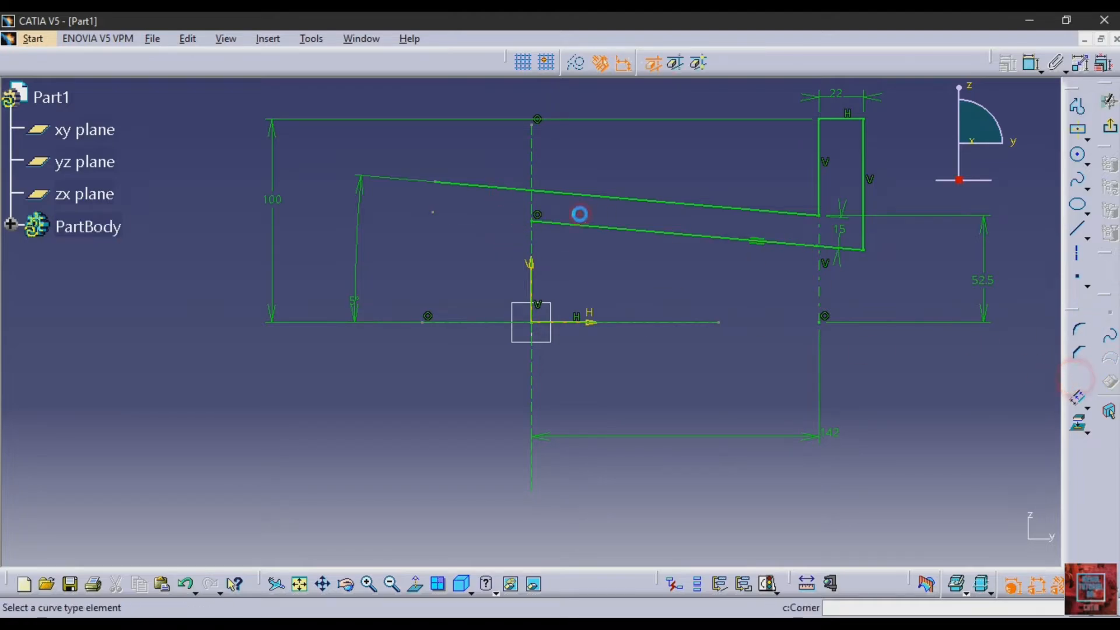
pyautogui.click(510, 187)
pyautogui.click(962, 416)
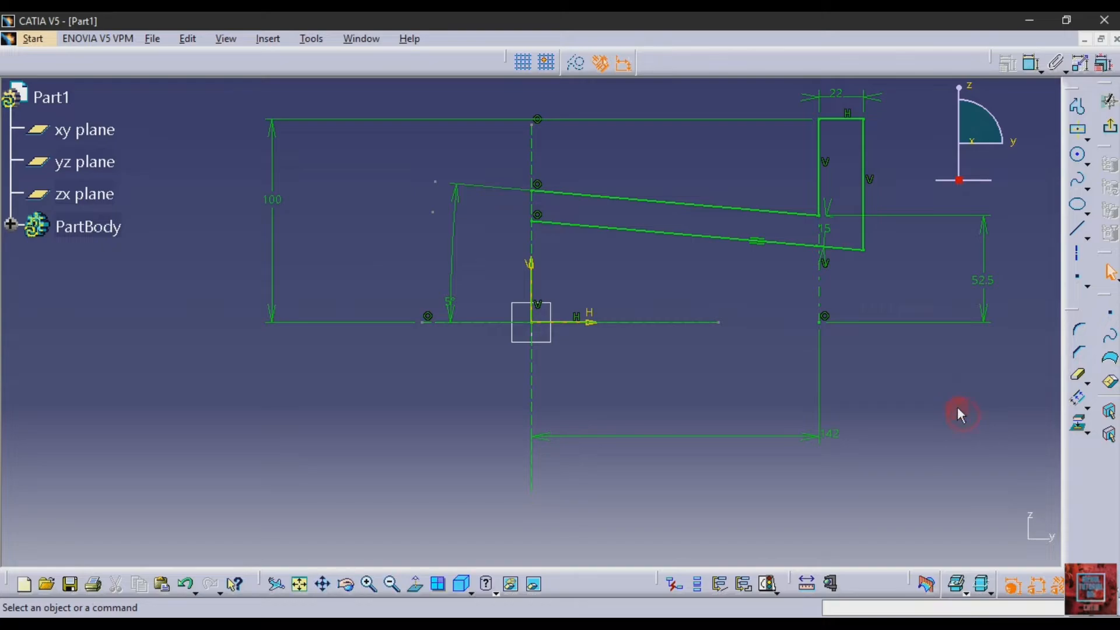
# Try to mirror the lower sloping line about the upper sloping line, and undo the mirrored copy
pyautogui.click(1080, 404)
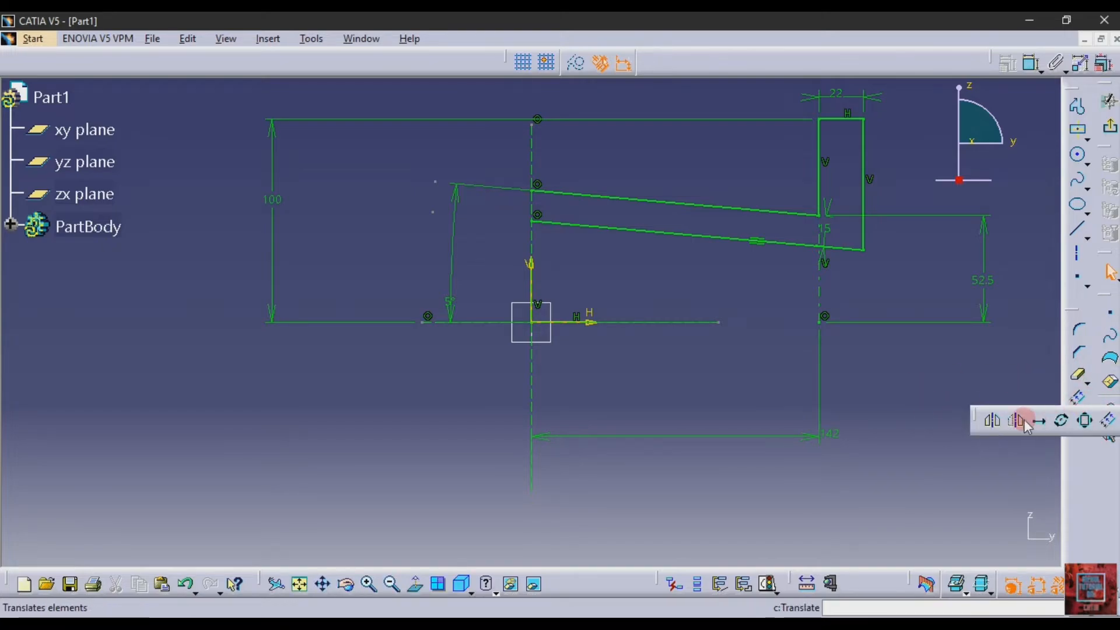
pyautogui.click(988, 417)
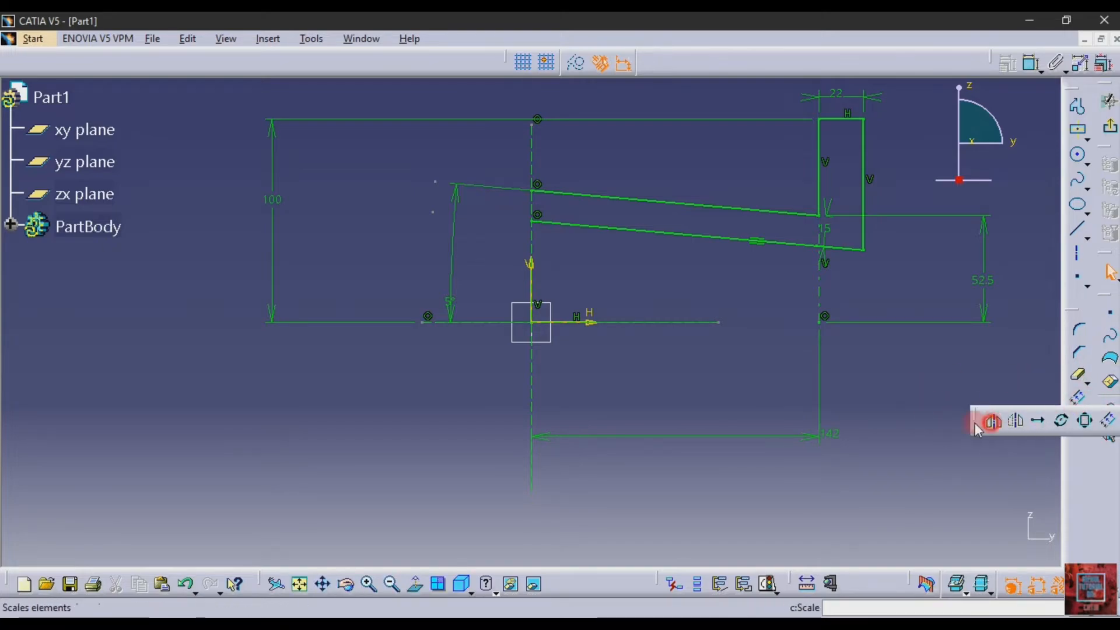
pyautogui.click(686, 236)
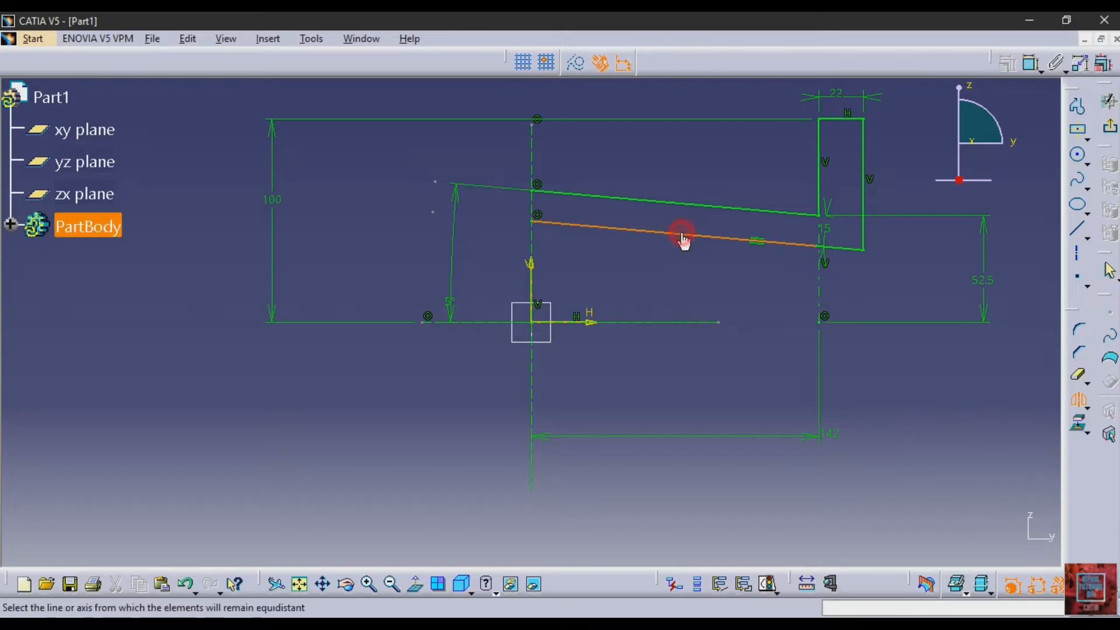
pyautogui.click(708, 205)
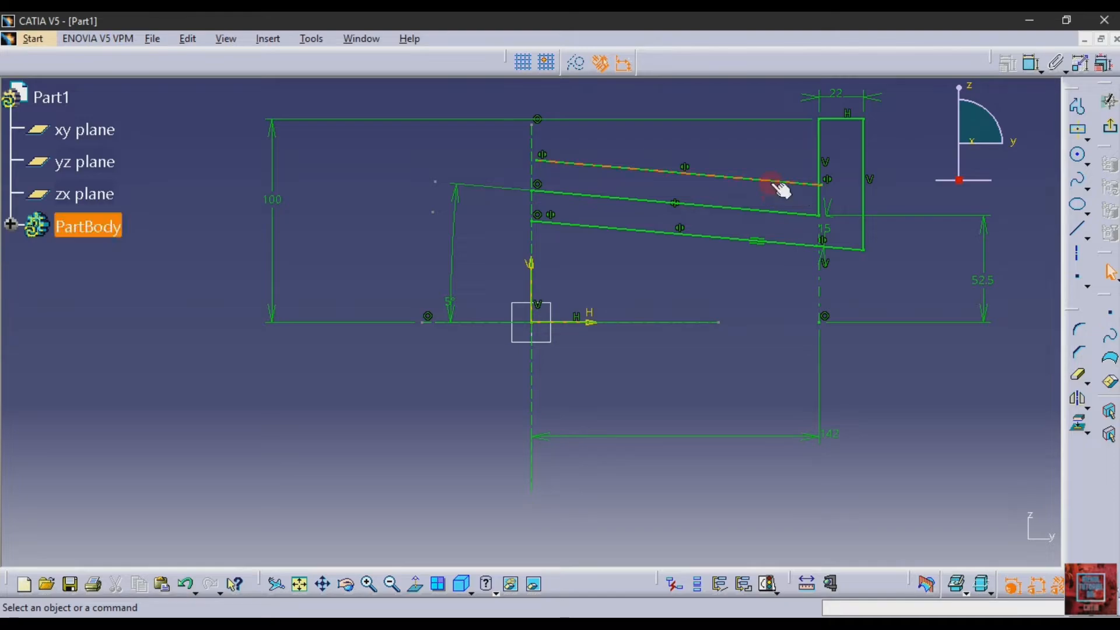
pyautogui.hotkey('ctrl', 'z')
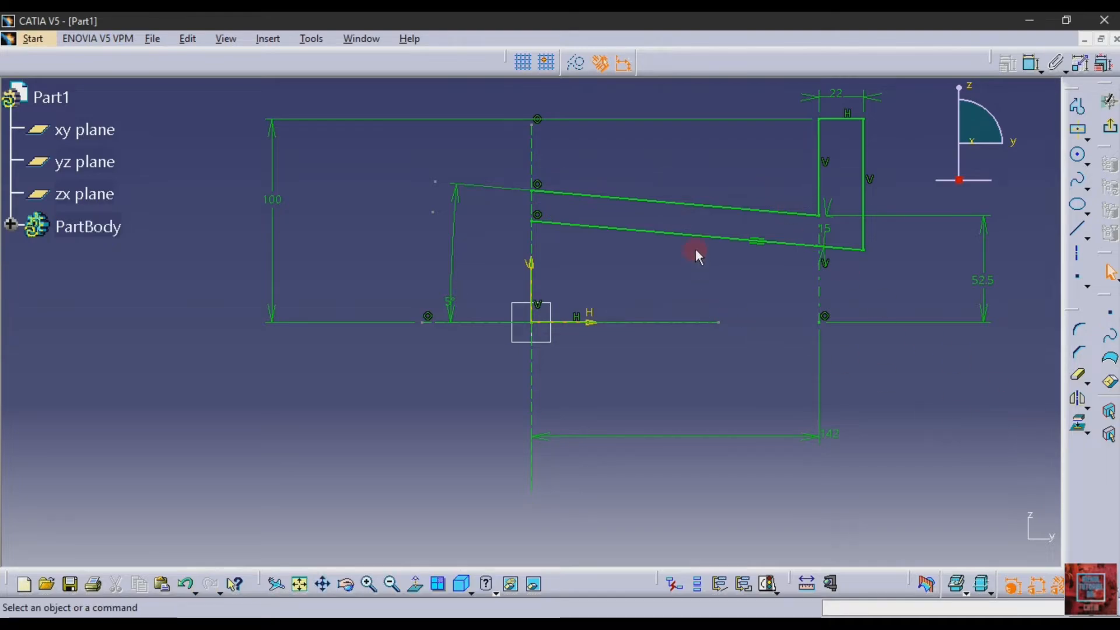
# Mirror the sloping lines and the flange lines of the profile about the sketch's vertical axis
pyautogui.click(697, 235)
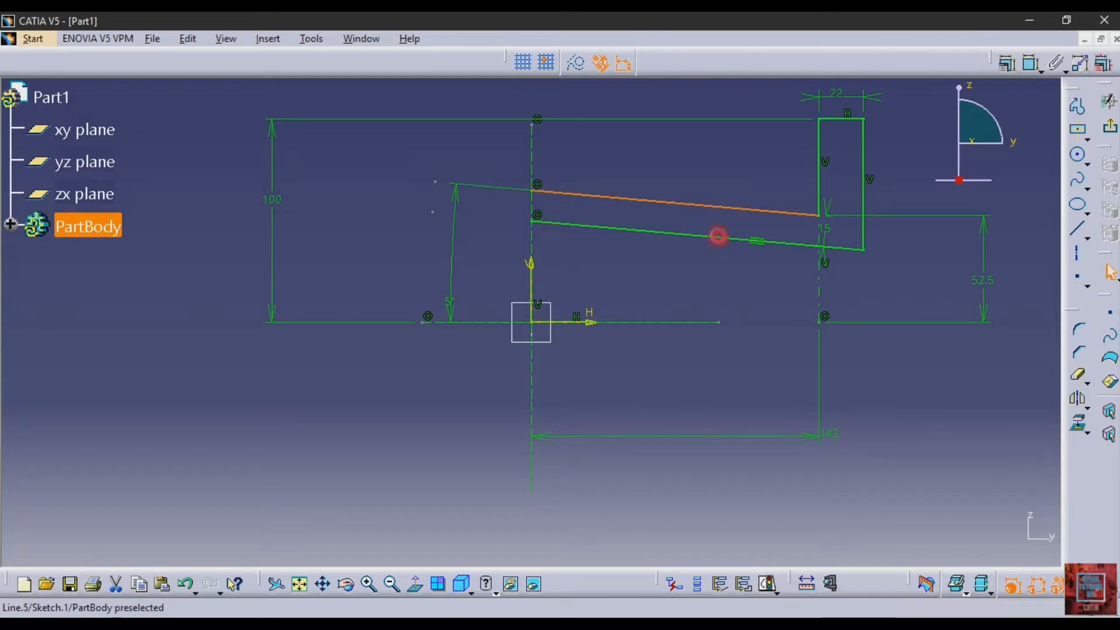
pyautogui.keyDown('ctrl'); pyautogui.click(721, 243); pyautogui.keyUp('ctrl')
pyautogui.keyDown('ctrl'); pyautogui.click(852, 245); pyautogui.keyUp('ctrl')
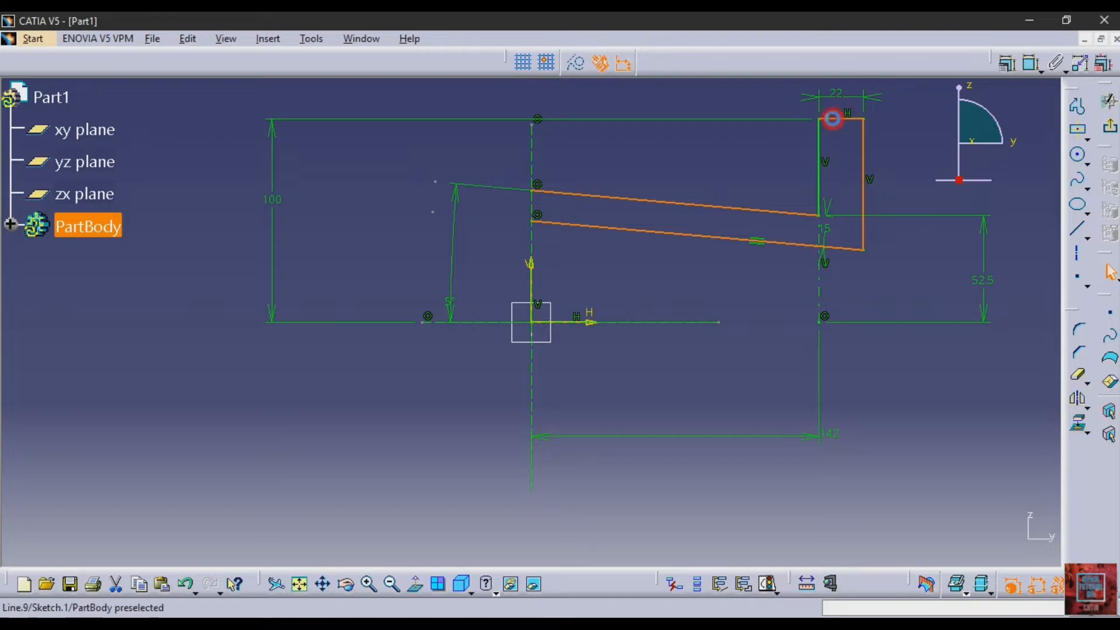
pyautogui.keyDown('ctrl'); pyautogui.click(819, 151); pyautogui.keyUp('ctrl')
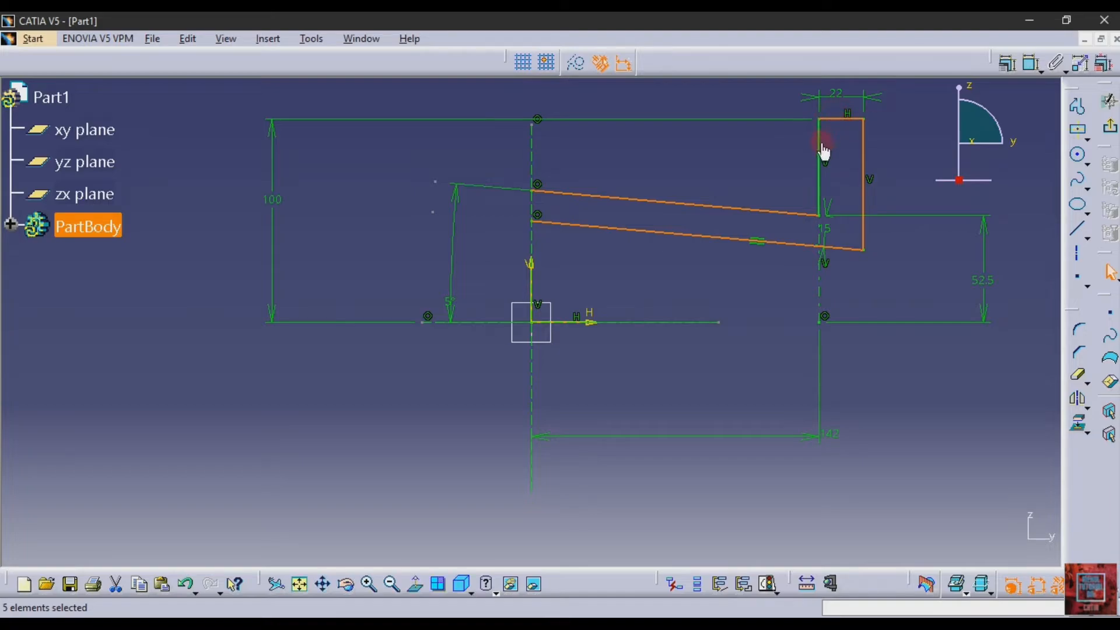
pyautogui.click(1078, 399)
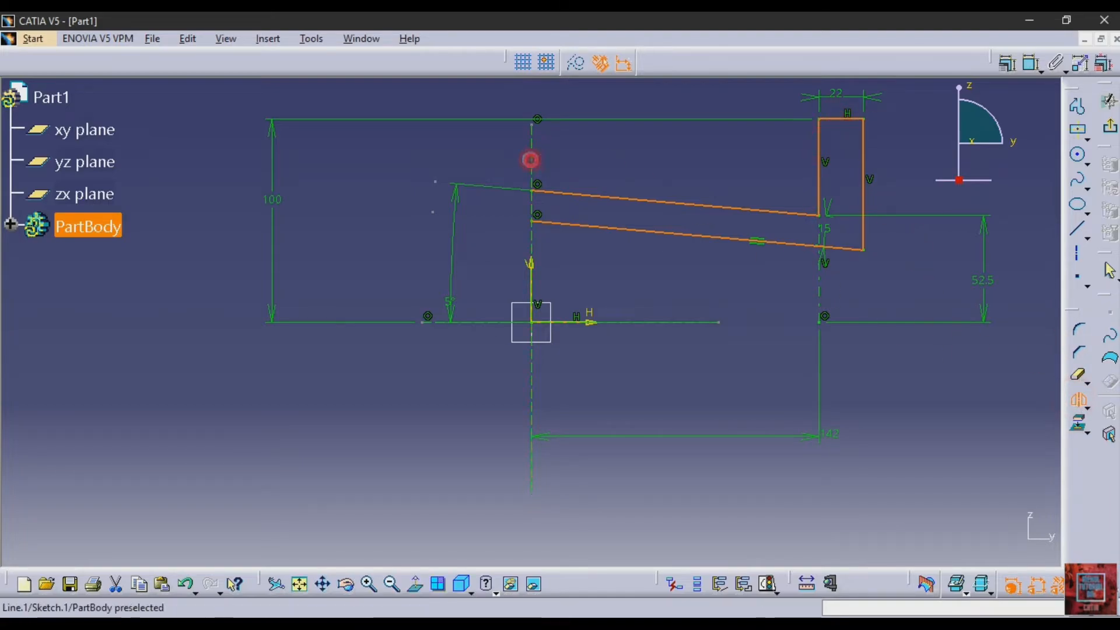
pyautogui.click(531, 160)
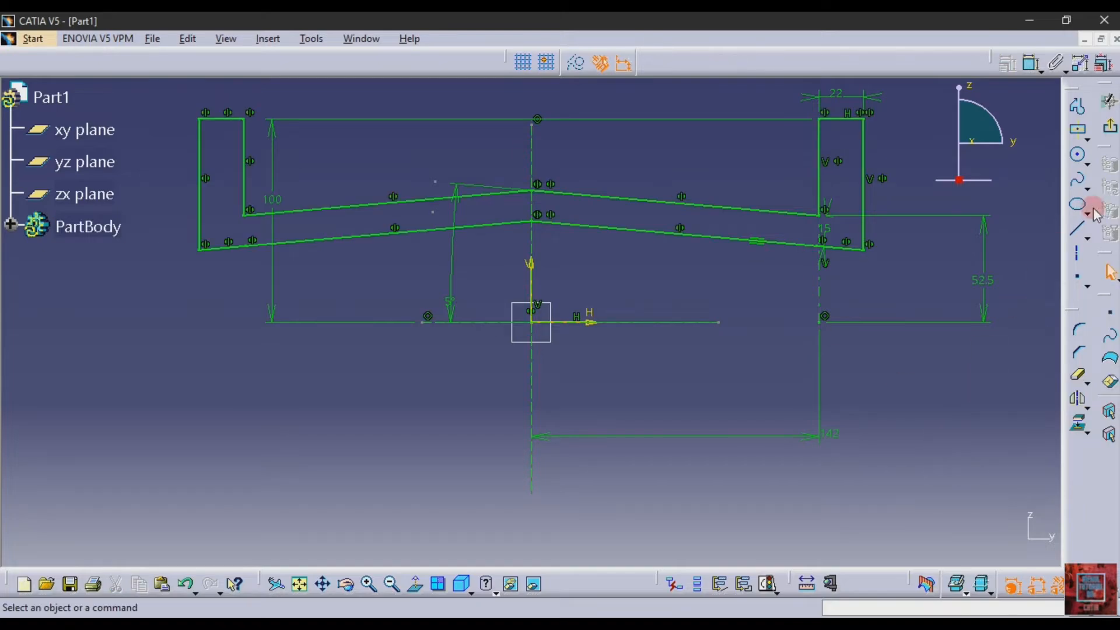
# Exit the sketch and revolve the profile 360° about the sketch's horizontal direction (HDirection) as a Shaft
pyautogui.click(1110, 127)
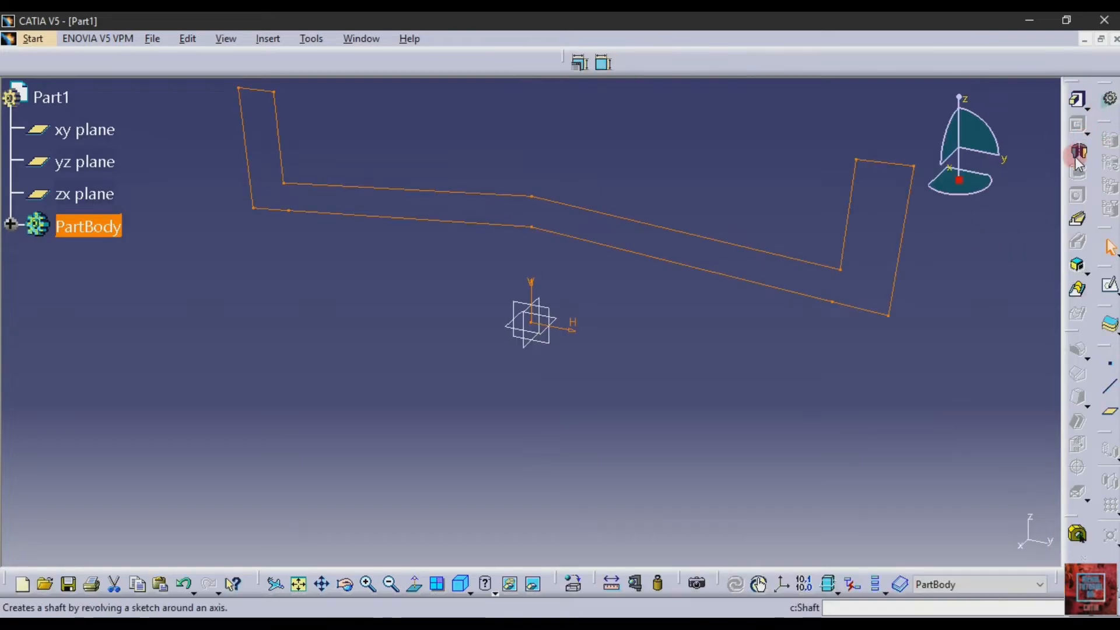
pyautogui.click(1077, 155)
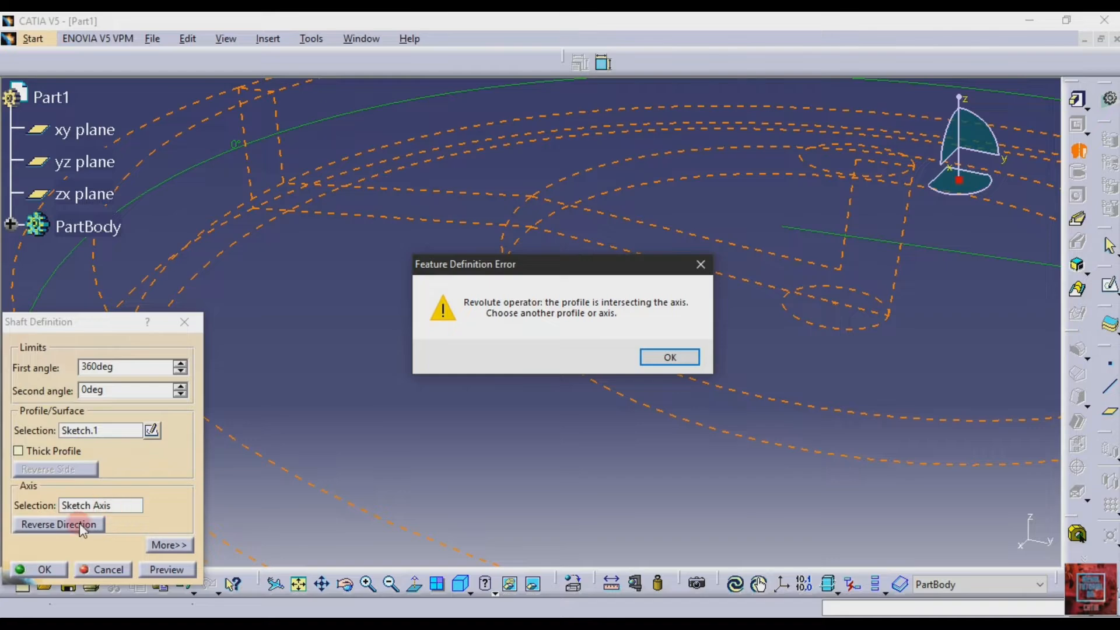
pyautogui.click(680, 354)
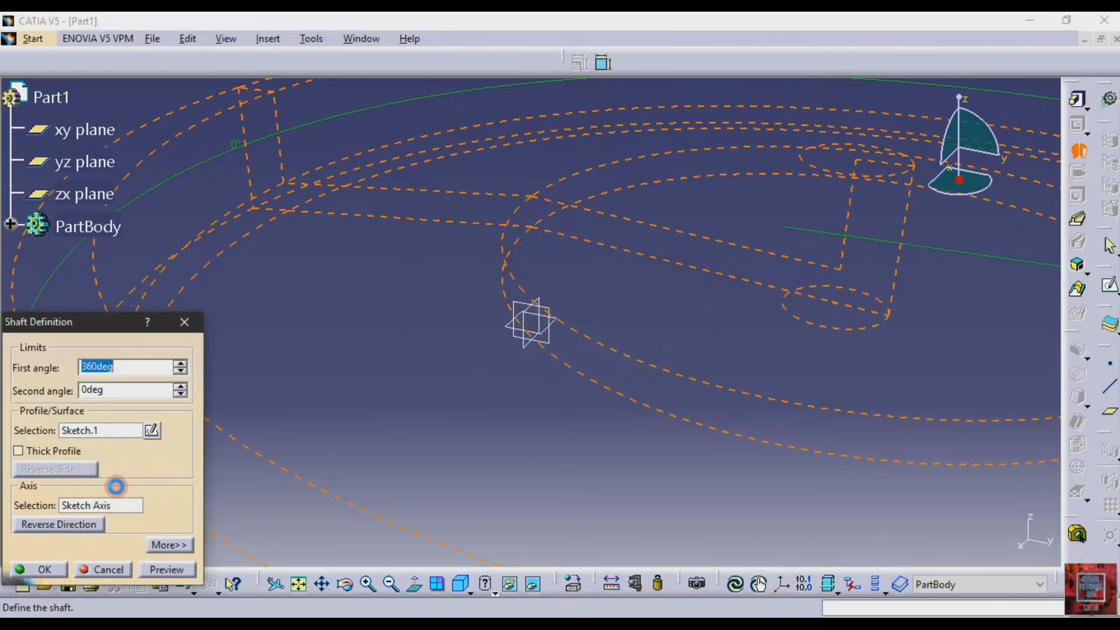
pyautogui.click(116, 505)
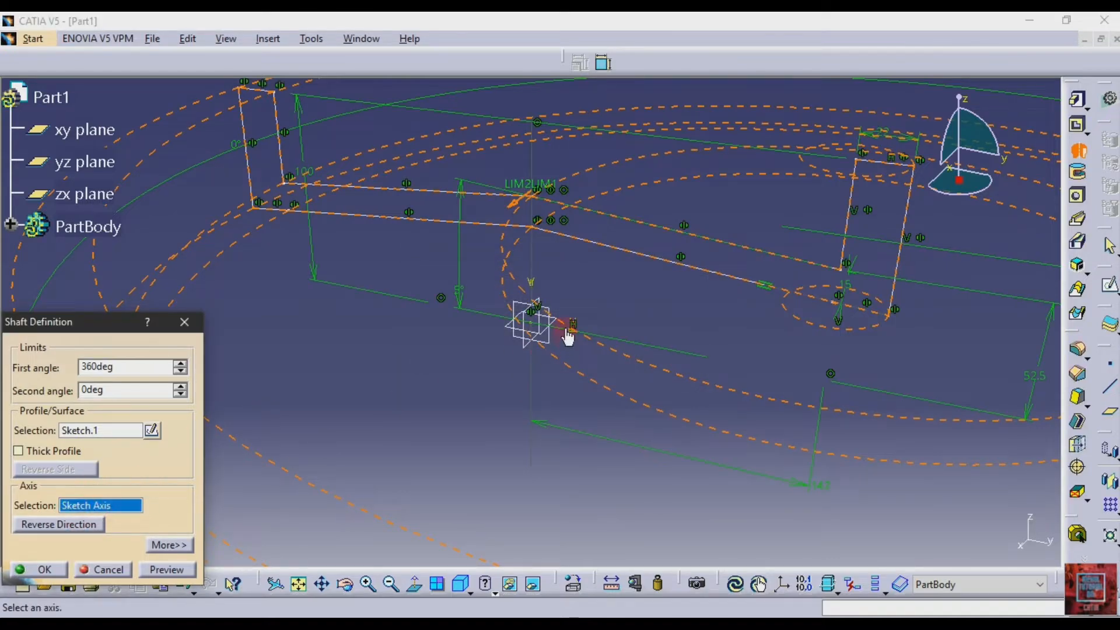
pyautogui.click(569, 331)
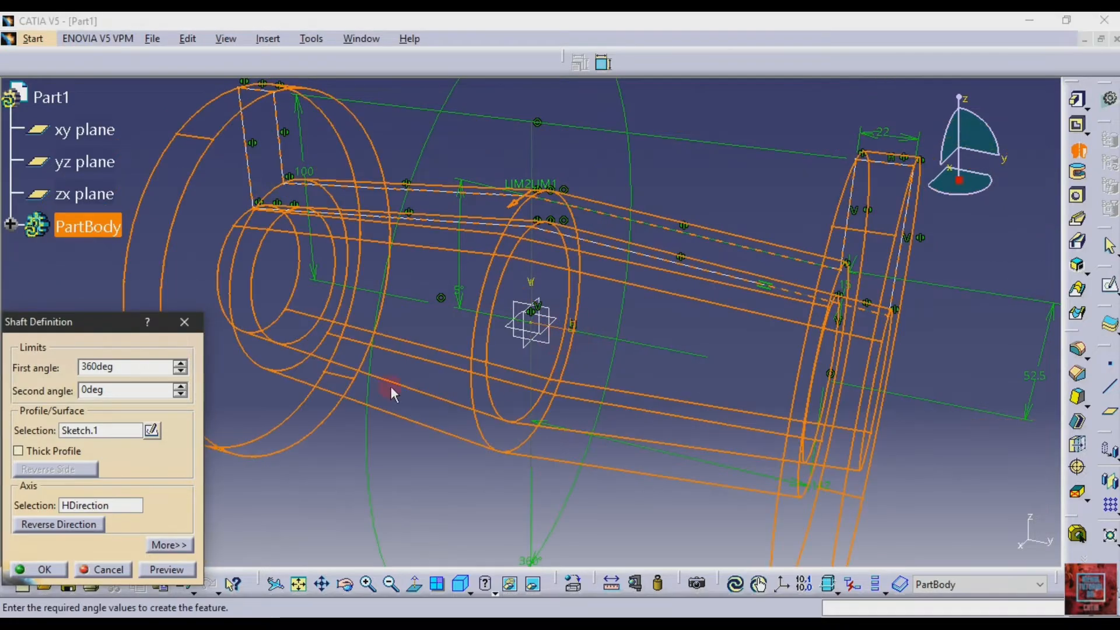
pyautogui.click(165, 571)
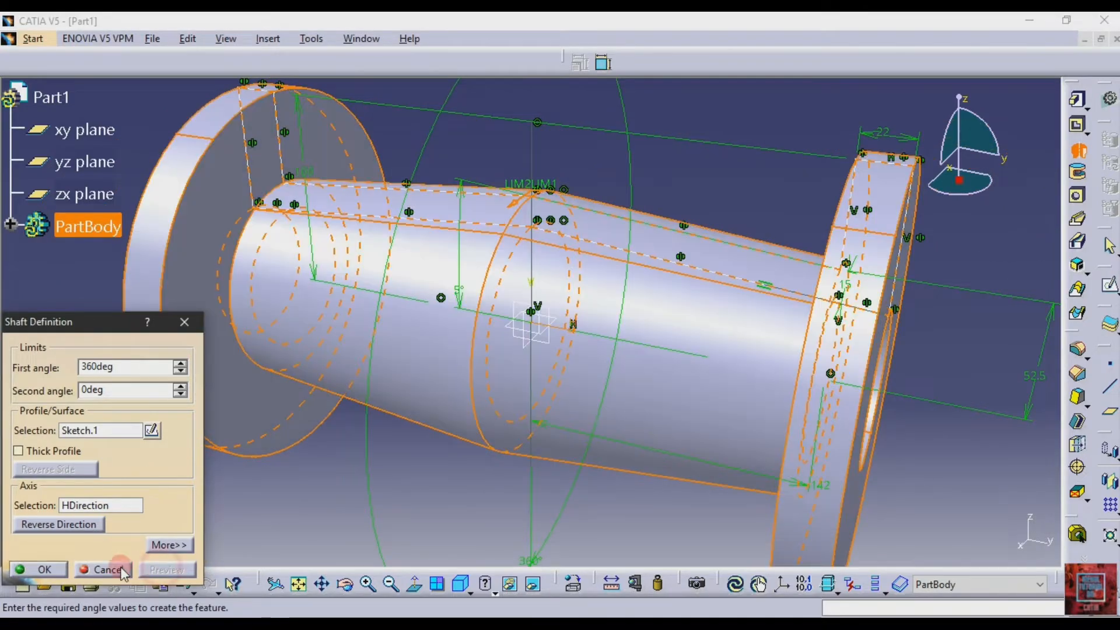
pyautogui.click(38, 569)
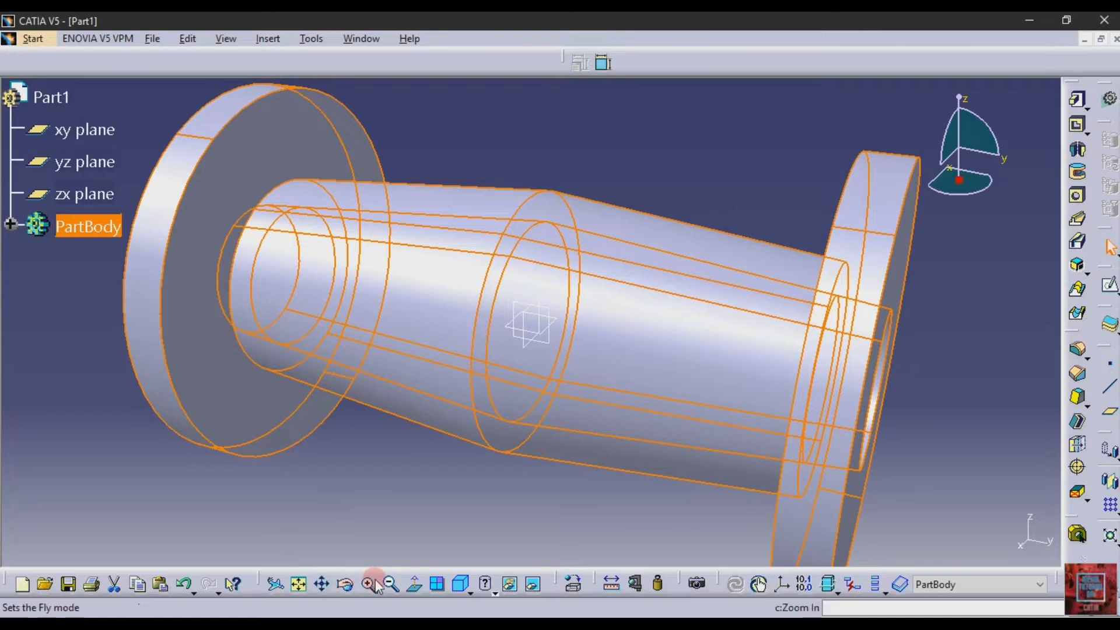
pyautogui.click(389, 582)
pyautogui.click(388, 493)
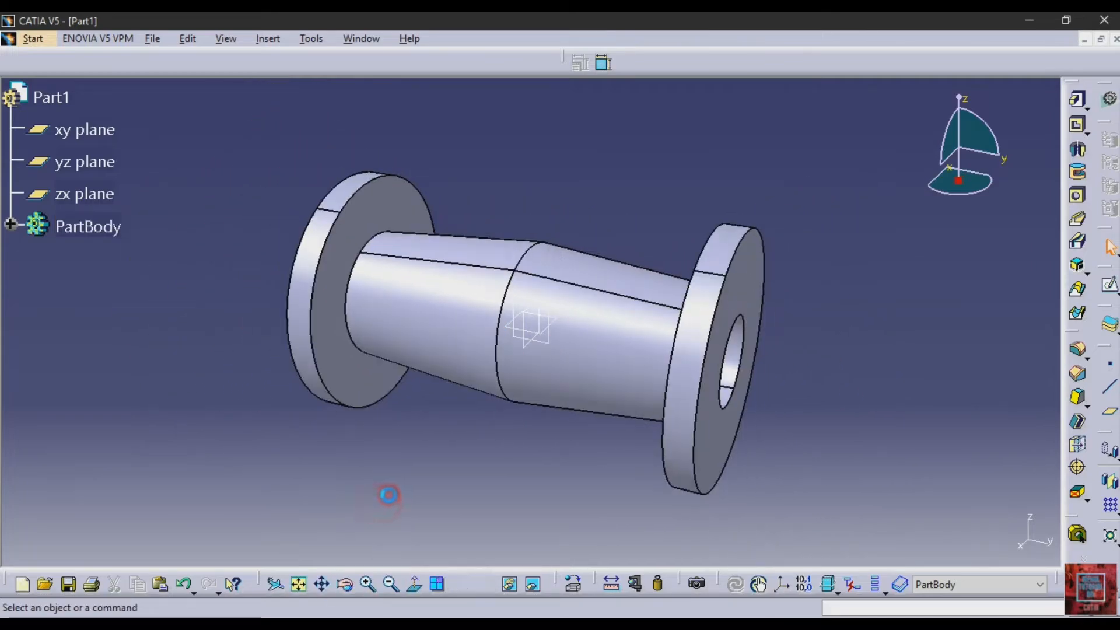
# Create a reference plane above the body, offset 110+22 mm from the xy plane, using the heights in drawing 514
pyautogui.click(1109, 412)
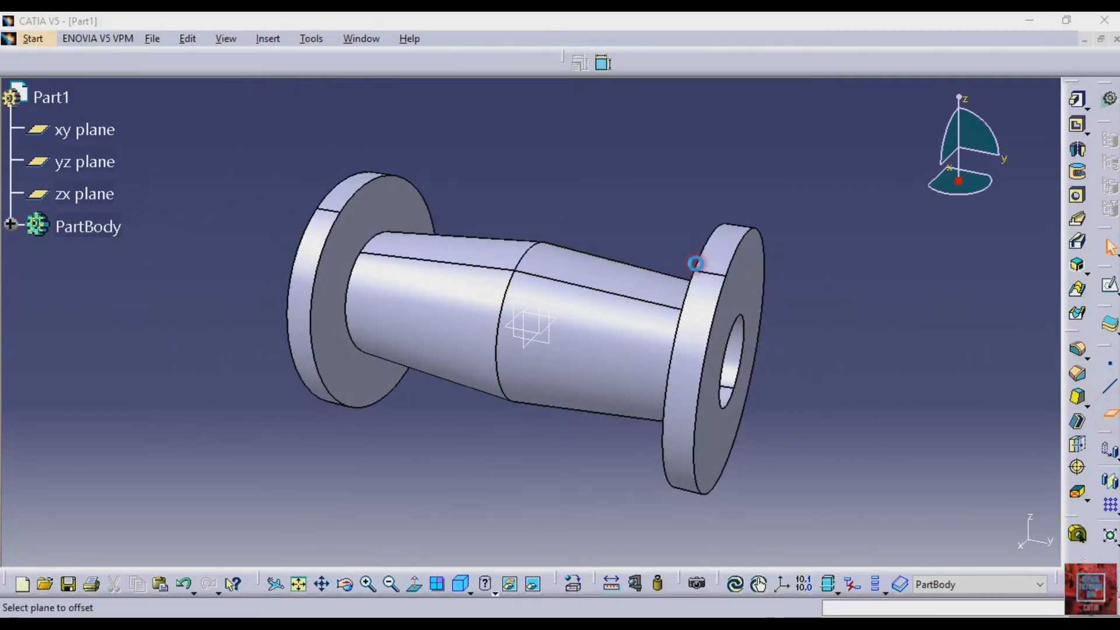
pyautogui.click(558, 320)
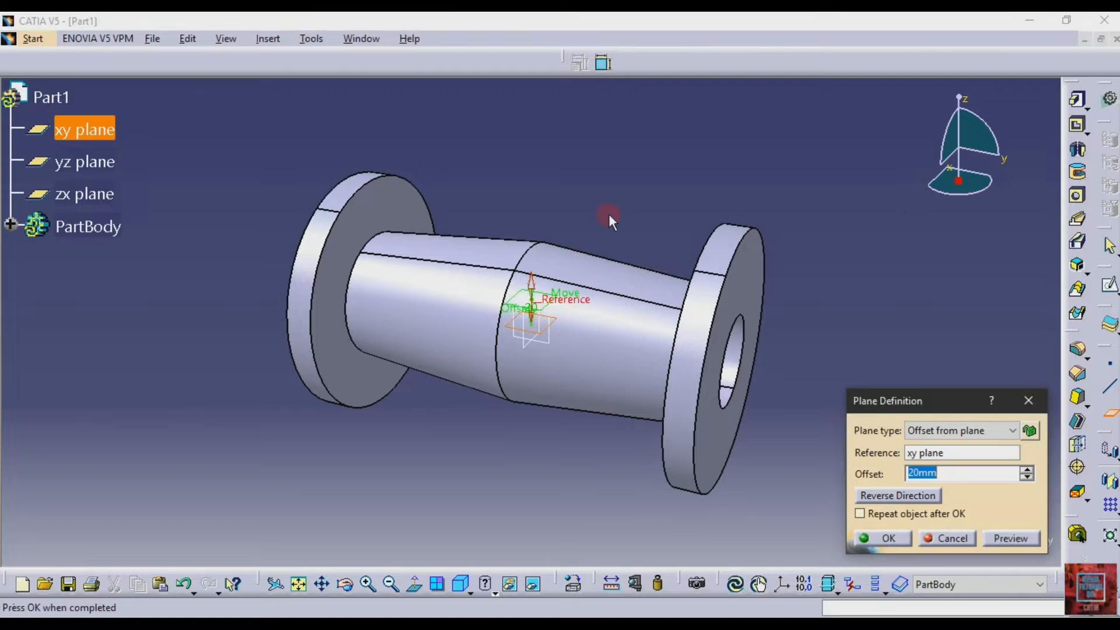
pyautogui.click(956, 470)
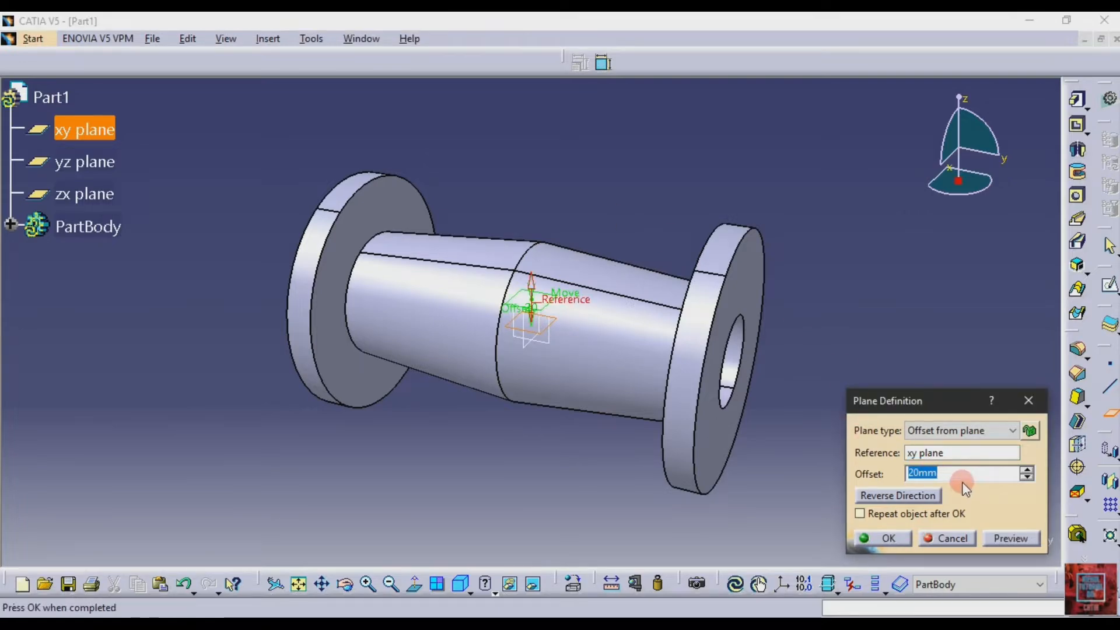
pyautogui.click(959, 470)
pyautogui.click(873, 472)
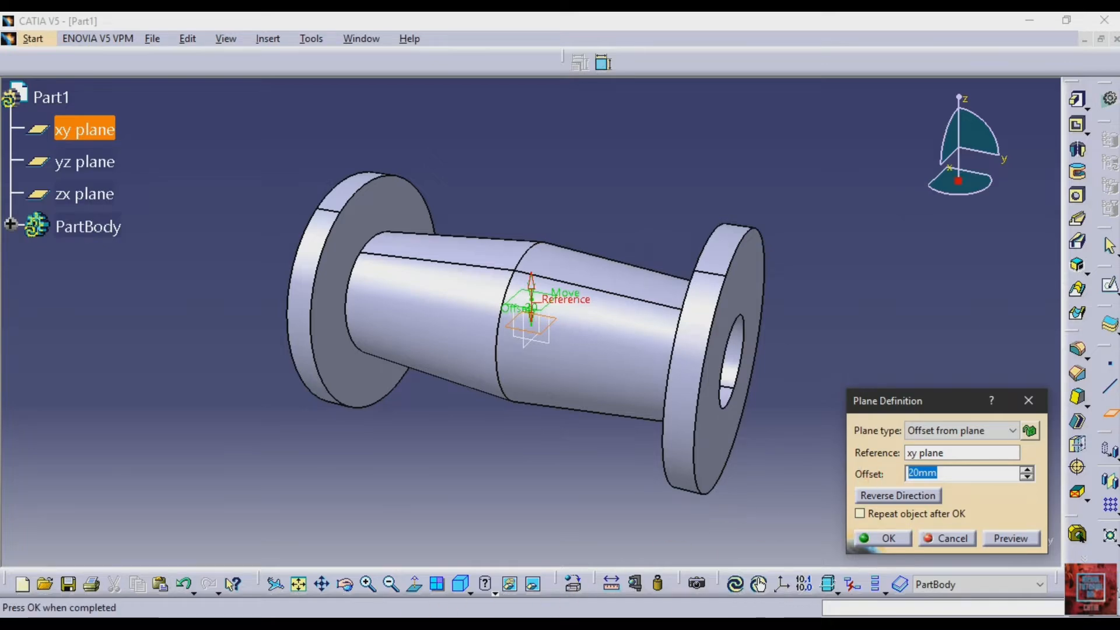
pyautogui.click(432, 623)
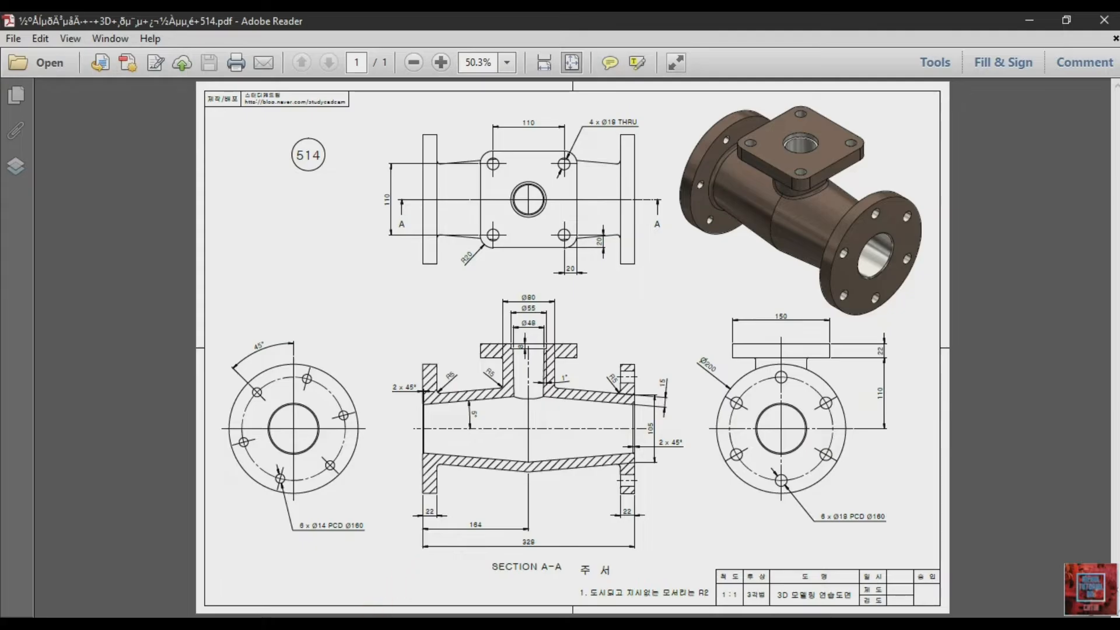
pyautogui.click(709, 623)
pyautogui.moveTo(947, 472); pyautogui.dragTo(839, 474)
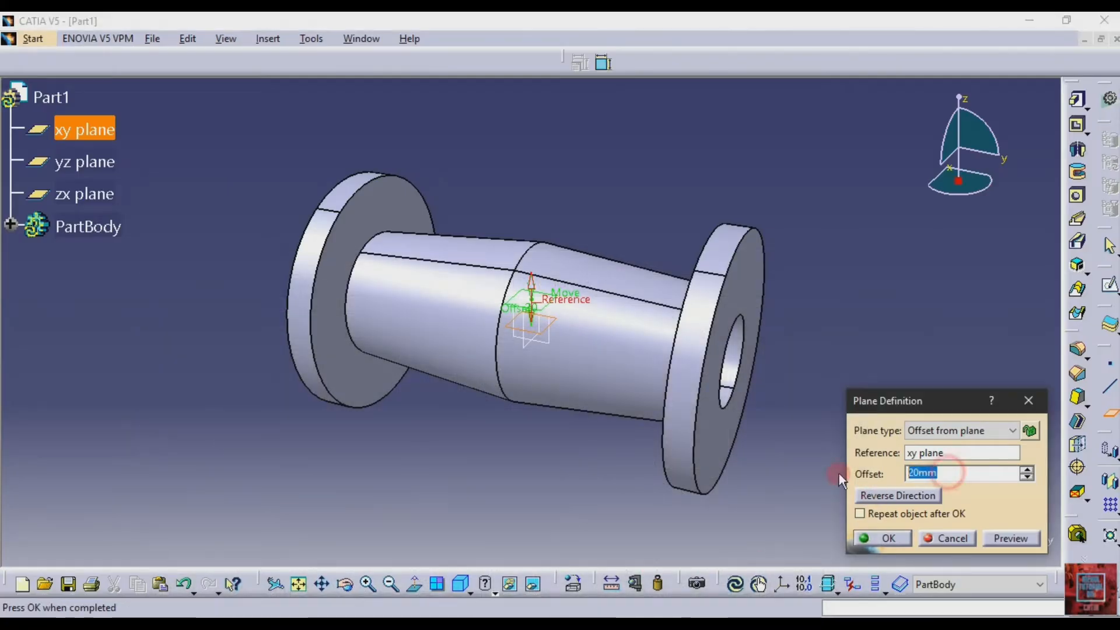
pyautogui.write('110+22')
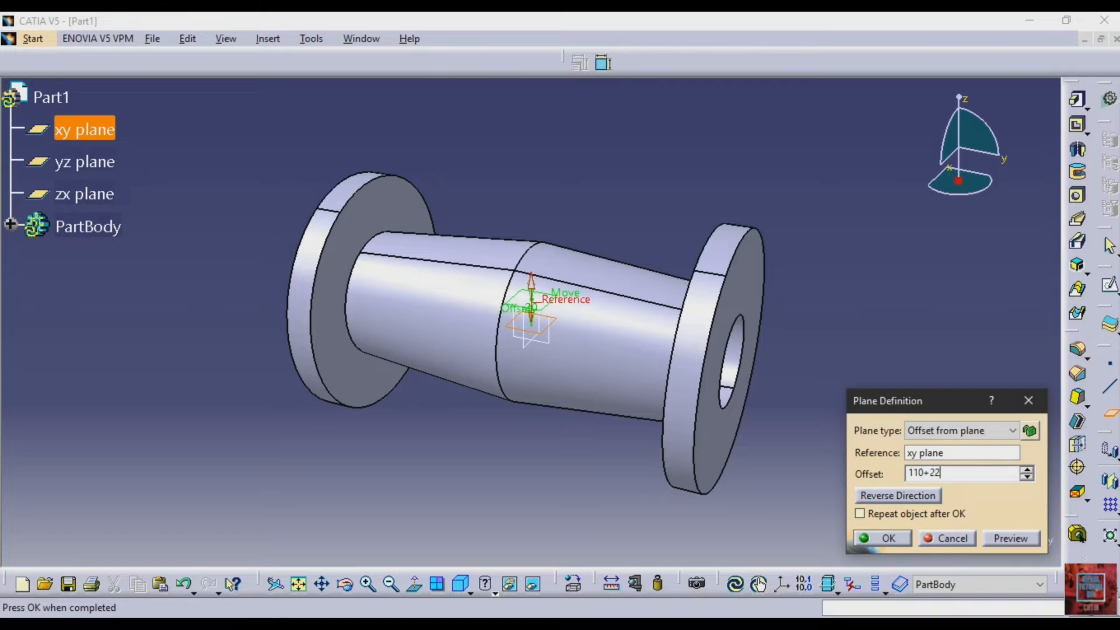
pyautogui.click(883, 537)
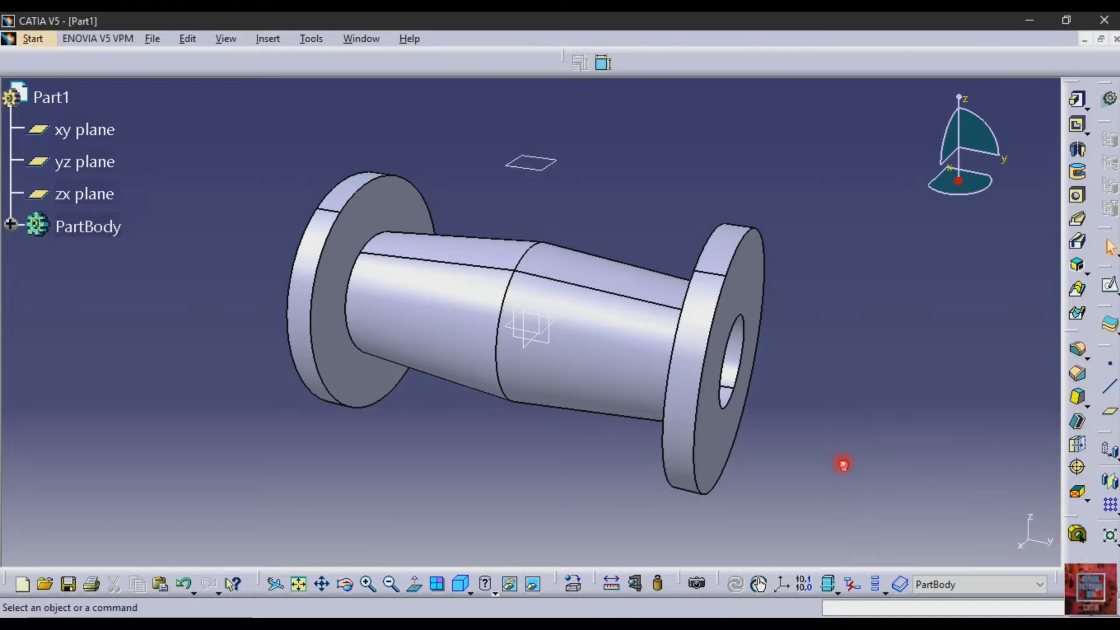
# Start a sketch on the new offset plane and draw a centered rectangle about 162 by 127 mm at the origin
pyautogui.click(553, 184)
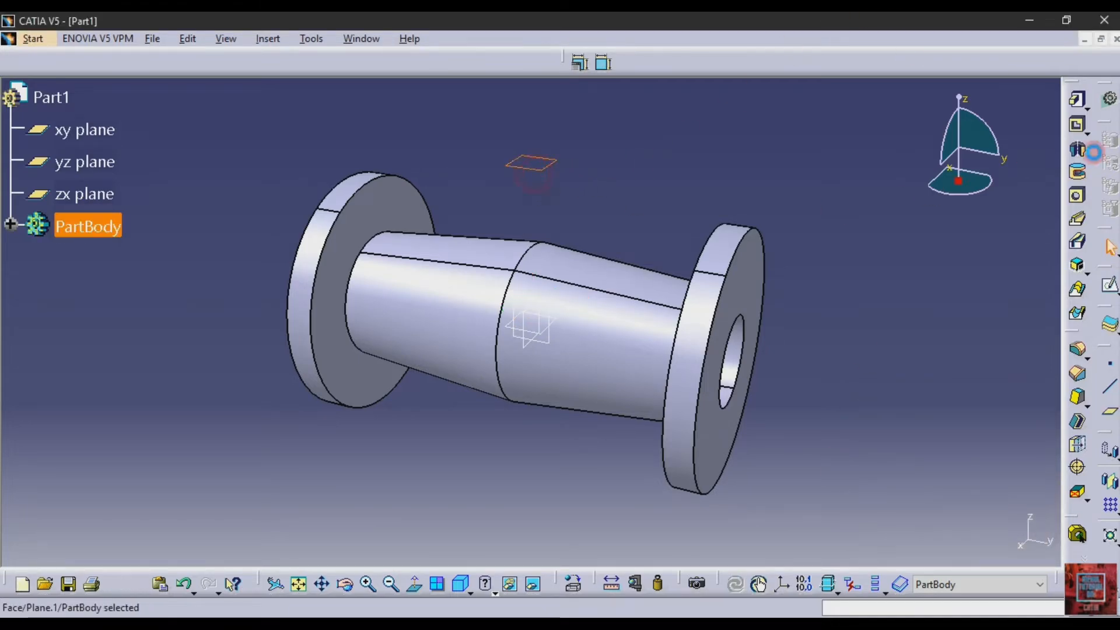
pyautogui.click(1108, 285)
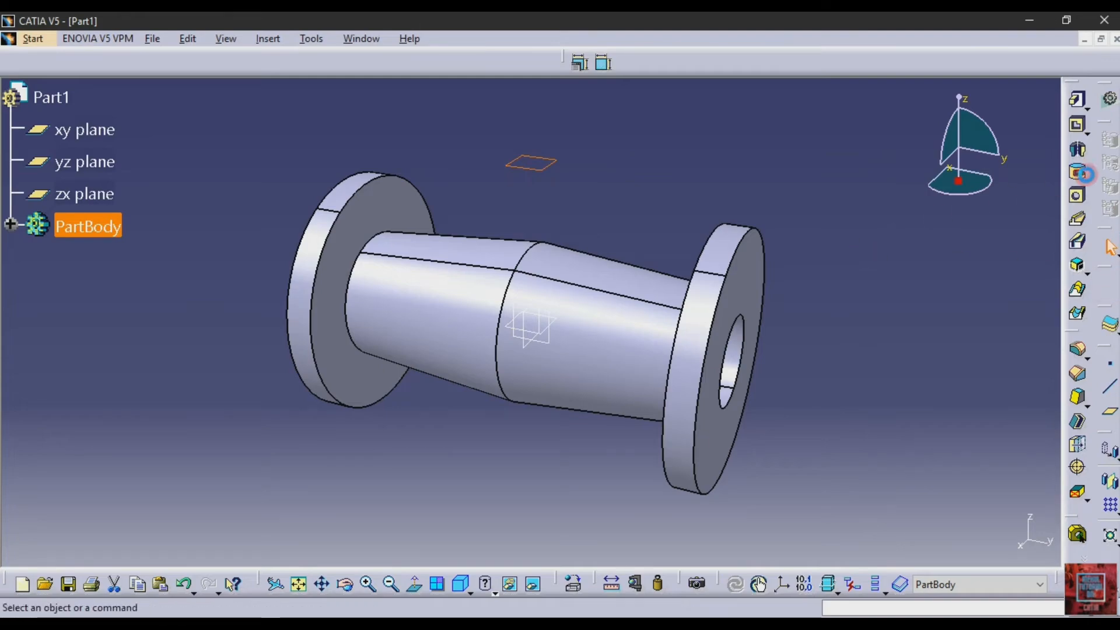
pyautogui.click(1080, 135)
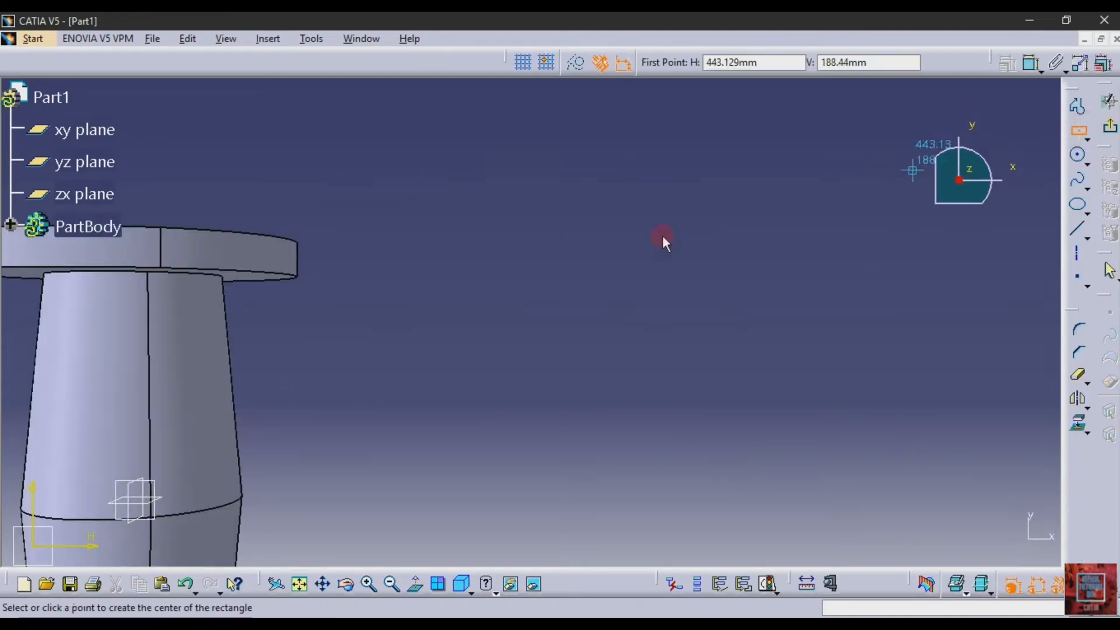
pyautogui.click(300, 586)
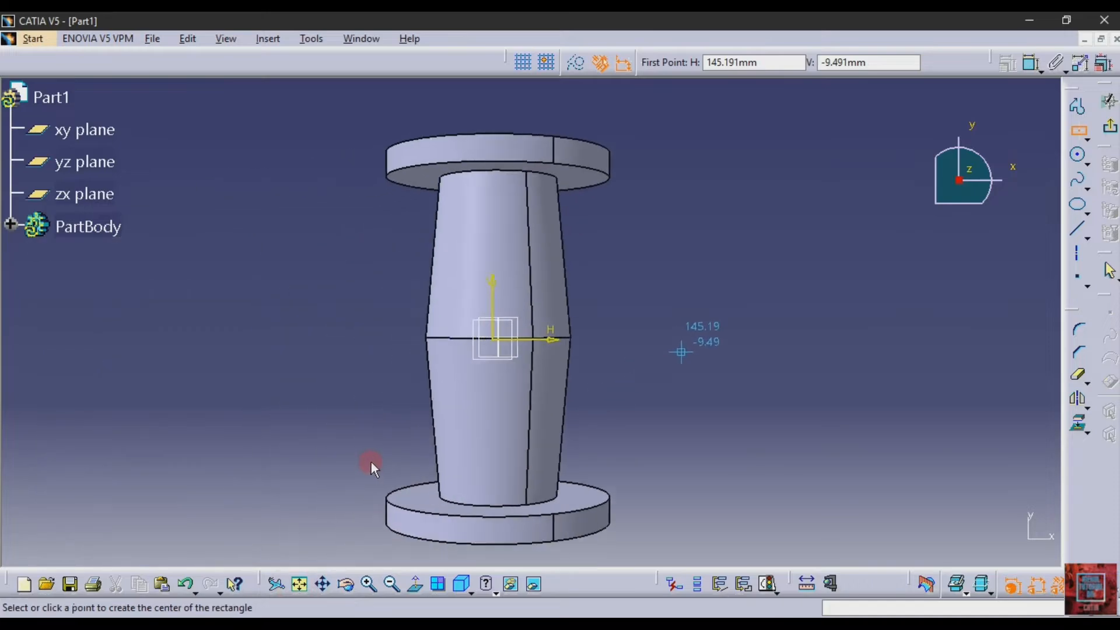
pyautogui.click(531, 321)
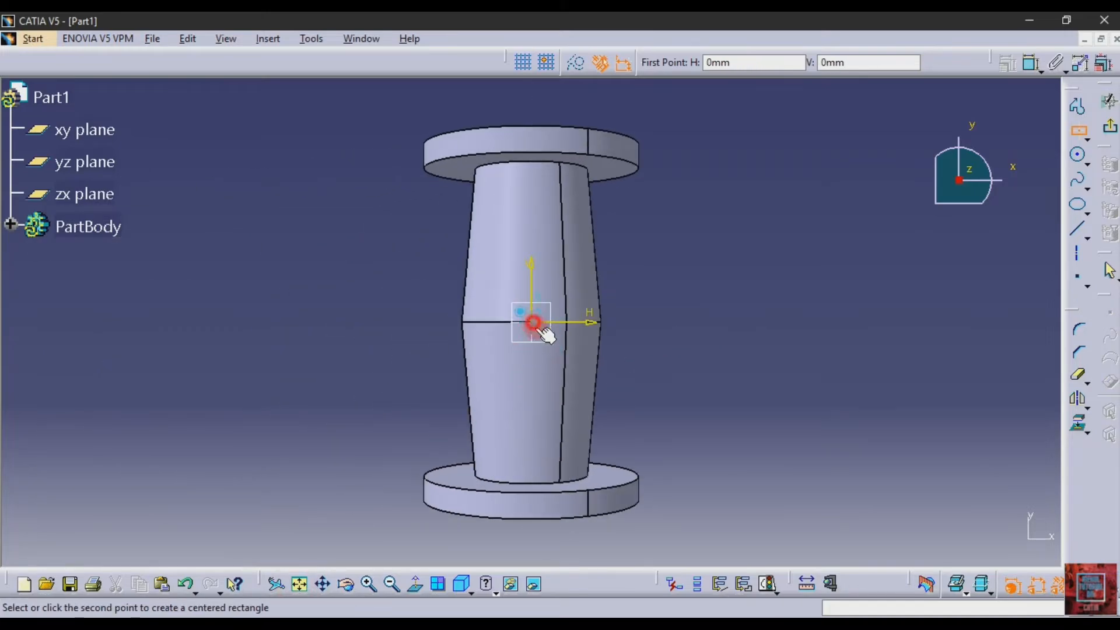
pyautogui.click(632, 401)
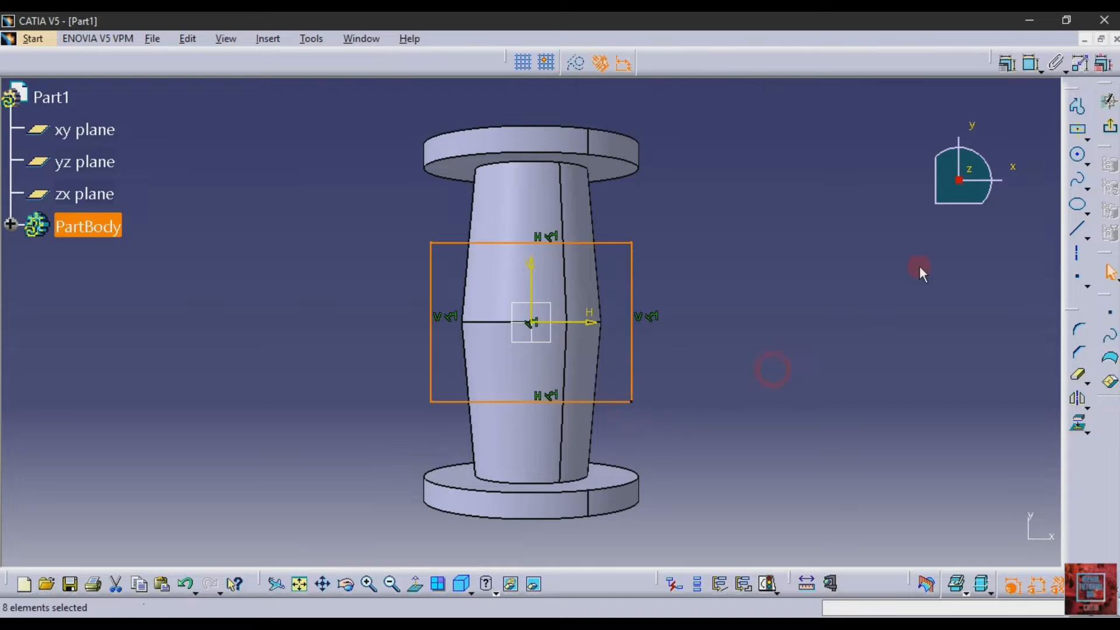
pyautogui.click(764, 187)
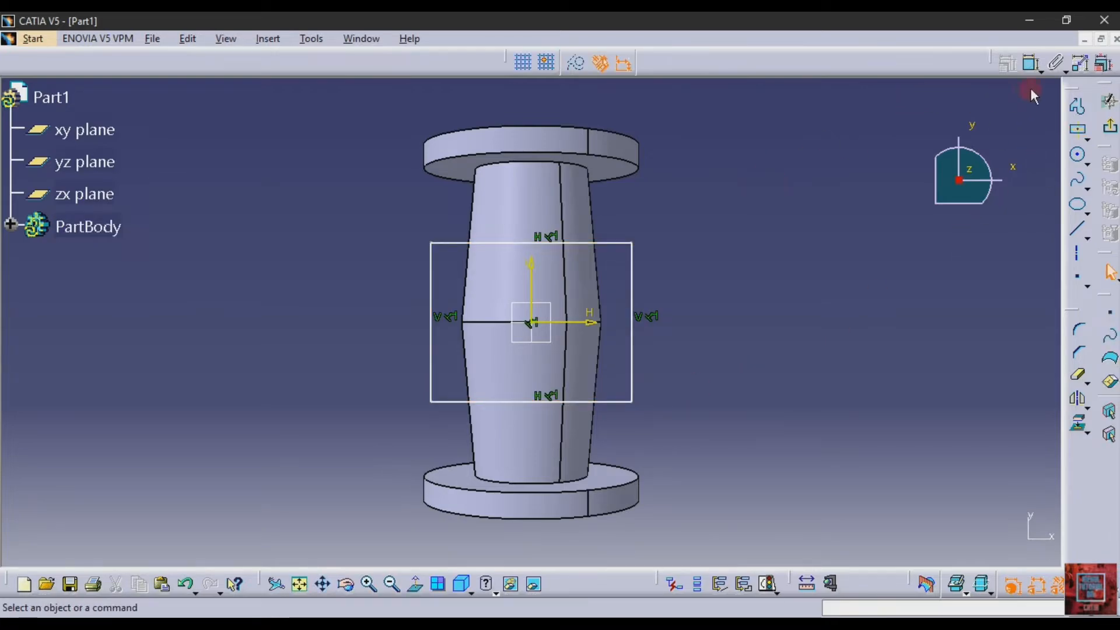
# Dimension the rectangle's horizontal width and set it to 150 mm
pyautogui.click(1030, 62)
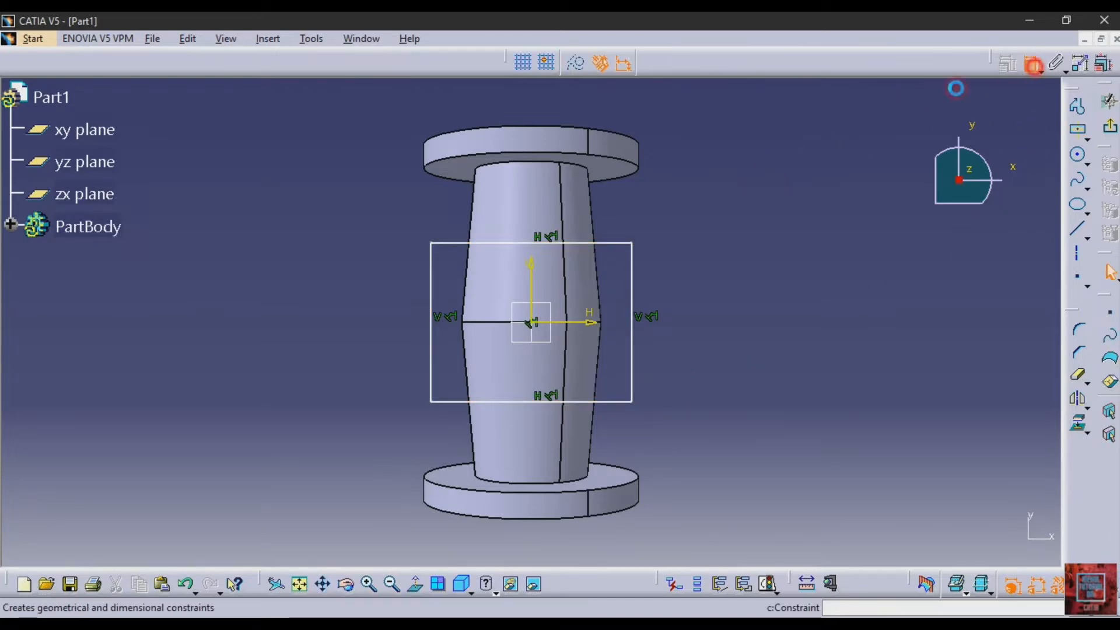
pyautogui.click(588, 243)
pyautogui.click(338, 181)
pyautogui.doubleClick(338, 182)
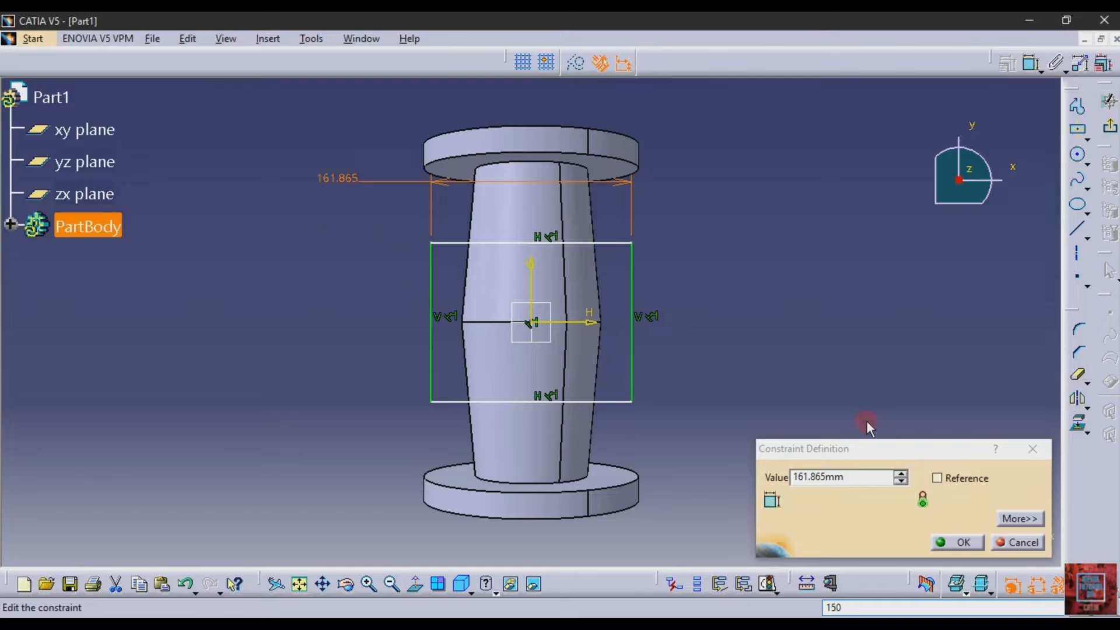
pyautogui.doubleClick(861, 477)
pyautogui.write('150')
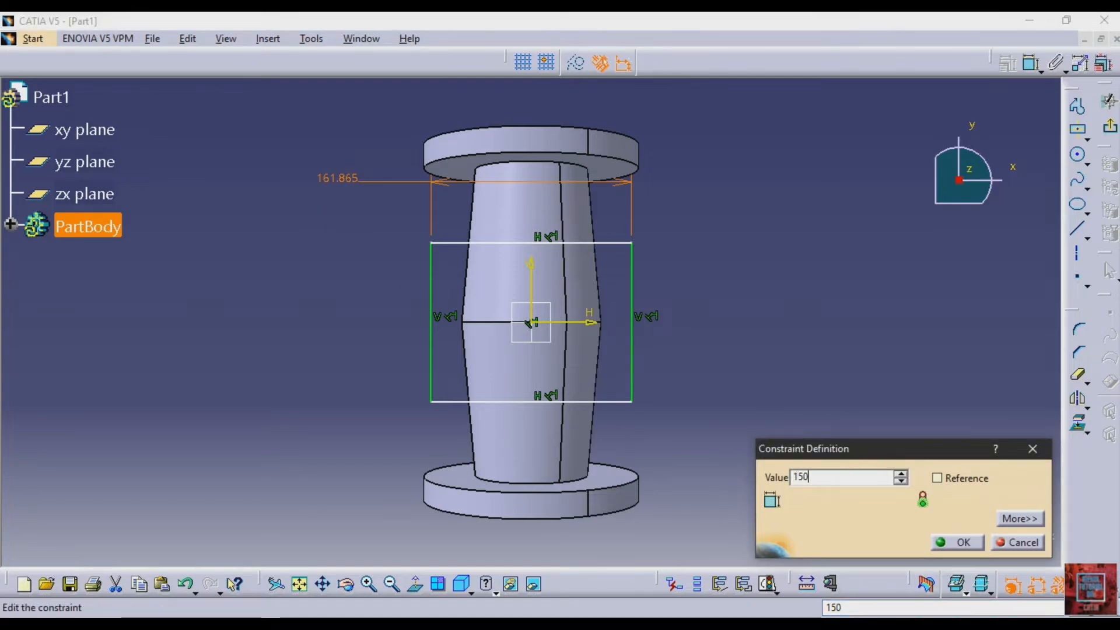
pyautogui.press('Return')
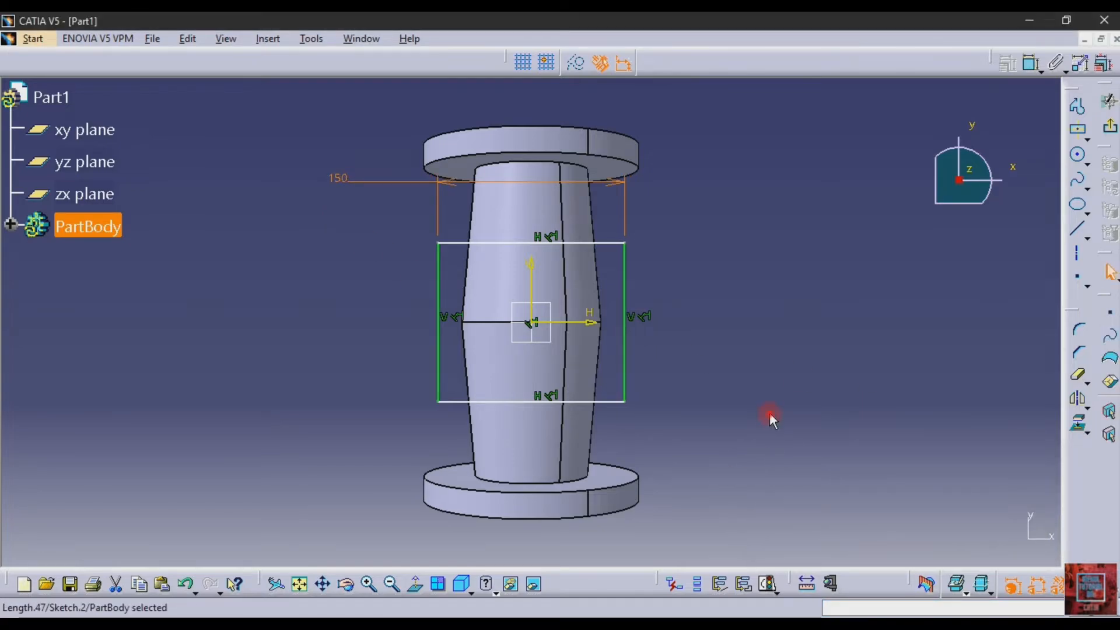
pyautogui.click(769, 418)
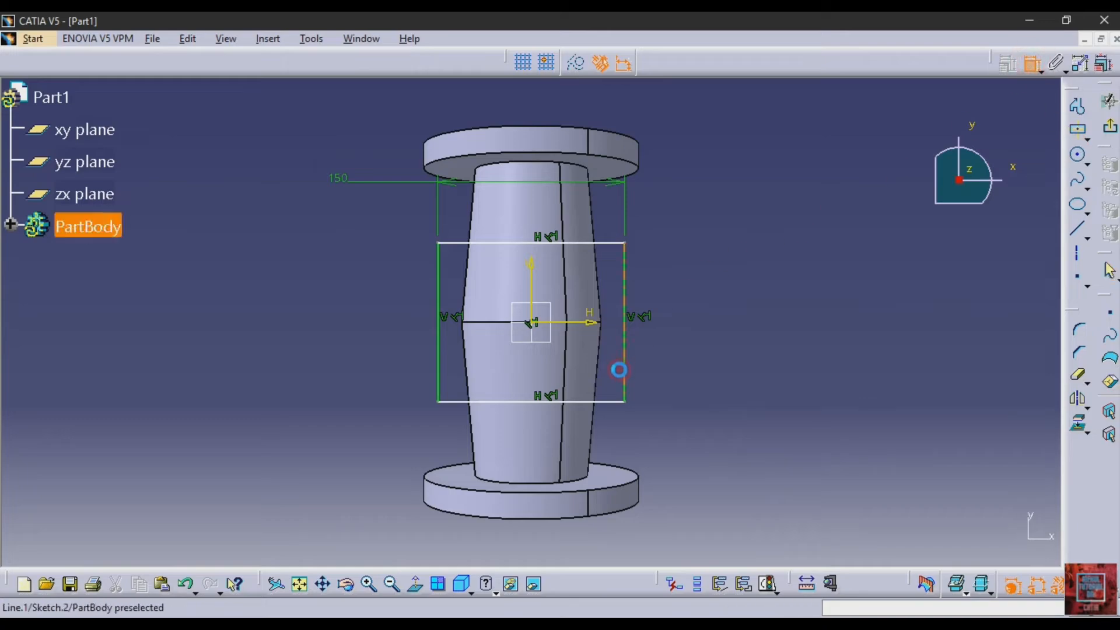
# Dimension the rectangle's vertical side and set it to 150 mm
pyautogui.click(624, 367)
pyautogui.click(753, 338)
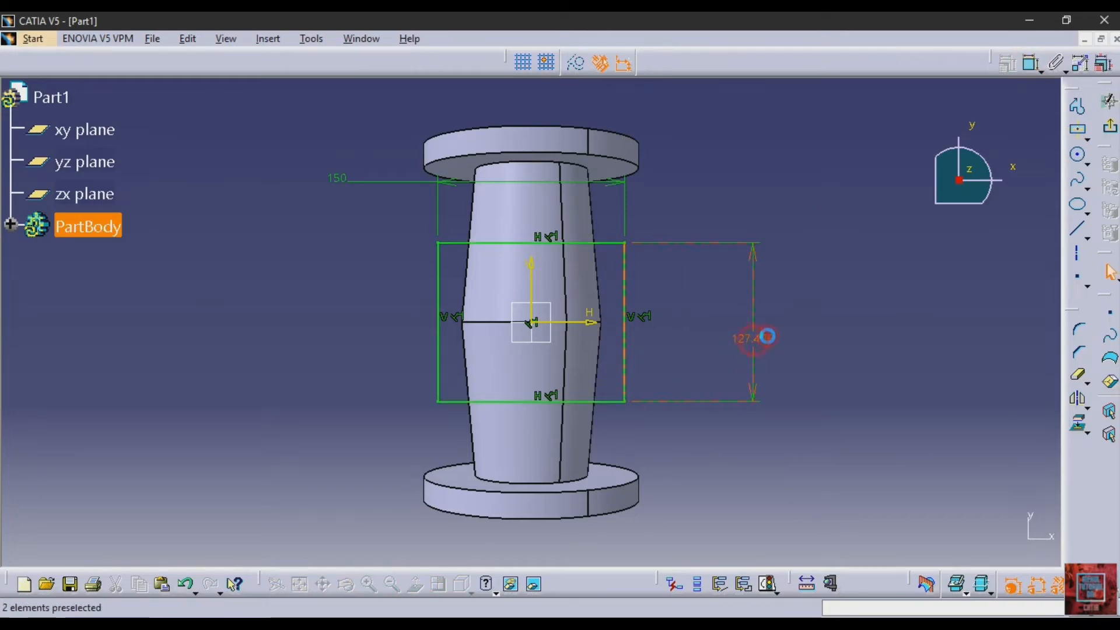
pyautogui.doubleClick(771, 337)
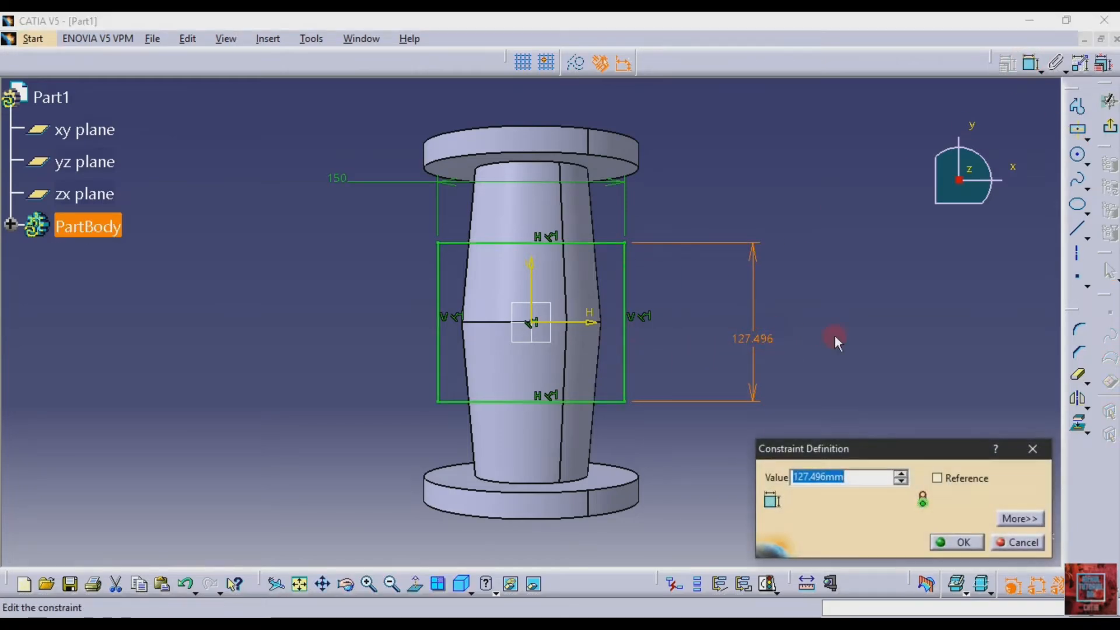
pyautogui.write('150')
pyautogui.press('Return')
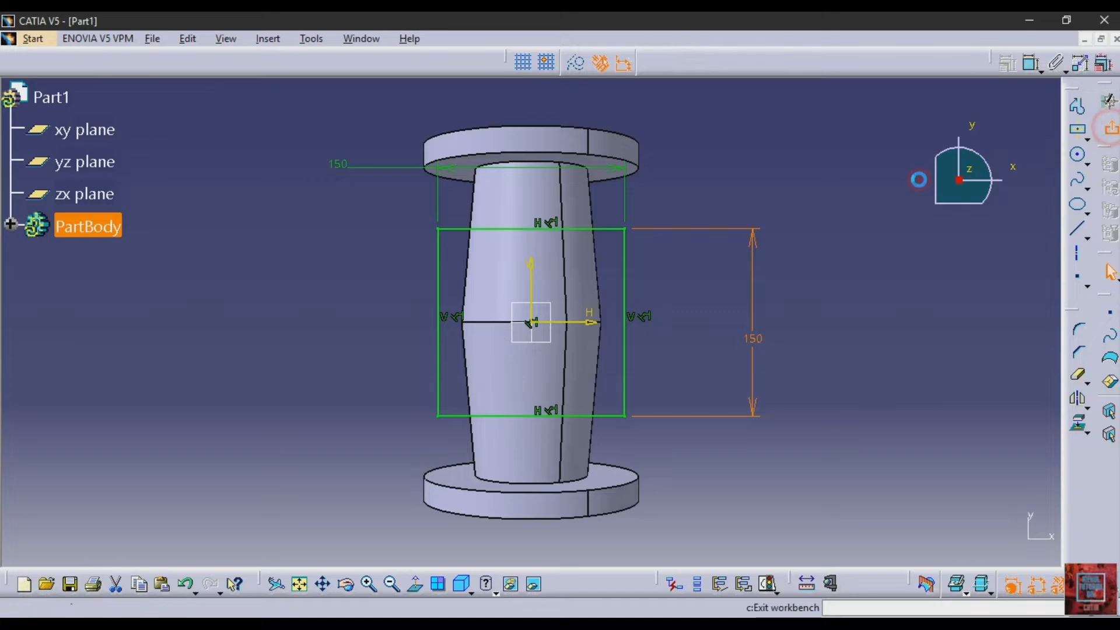
# Exit the sketch and pad the square profile 22 mm, with the direction reversed toward the revolved body
pyautogui.click(1110, 126)
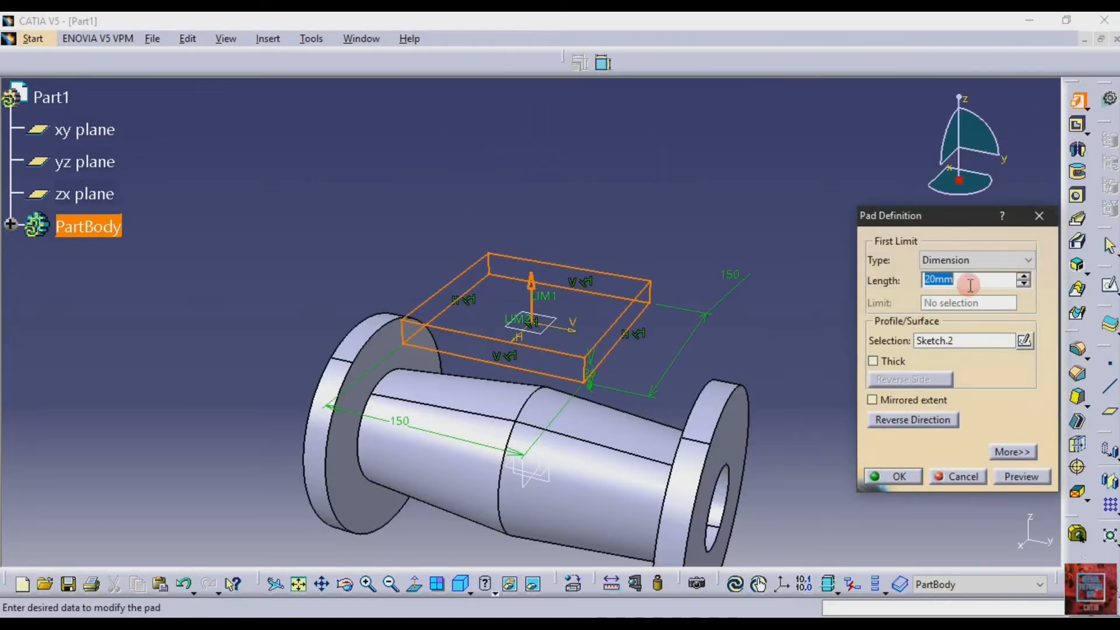
pyautogui.write('22')
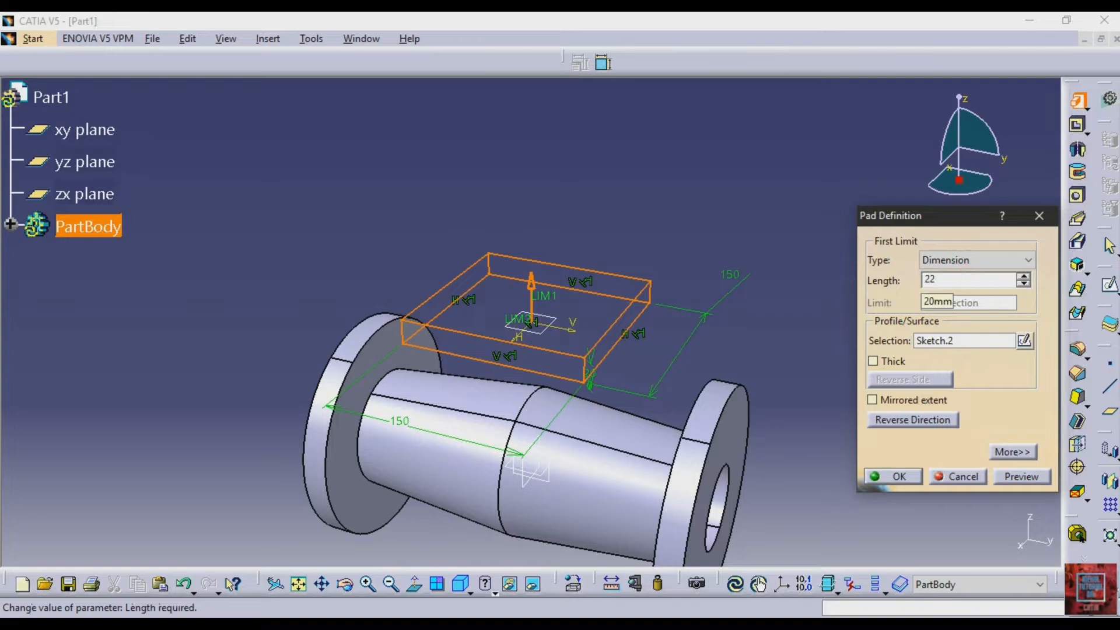
pyautogui.click(892, 419)
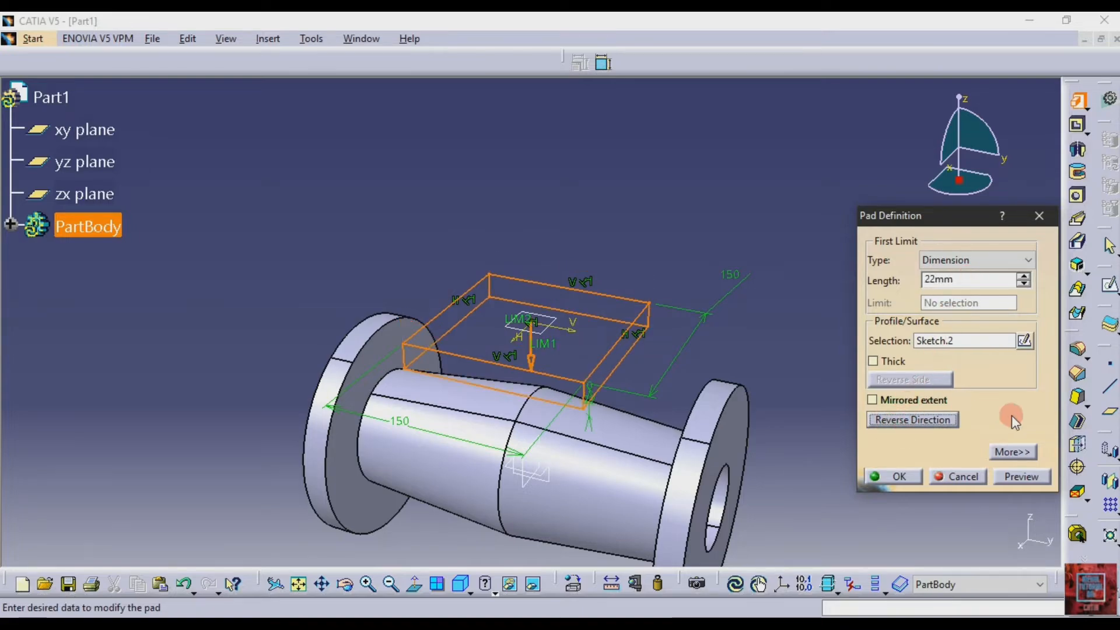
pyautogui.click(1030, 477)
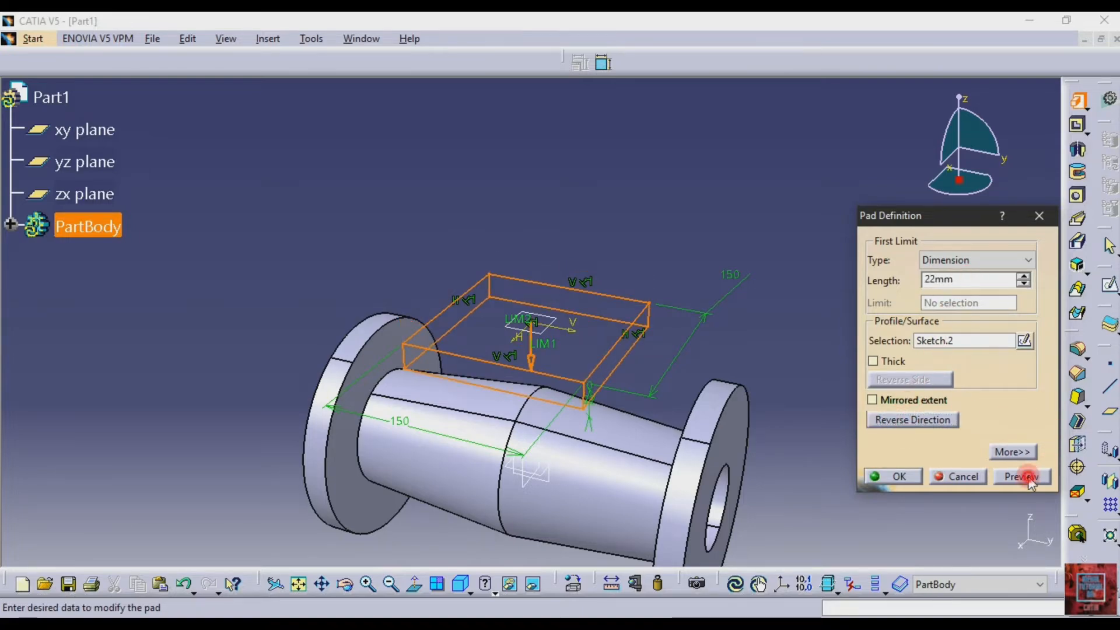
pyautogui.click(810, 381)
pyautogui.click(898, 477)
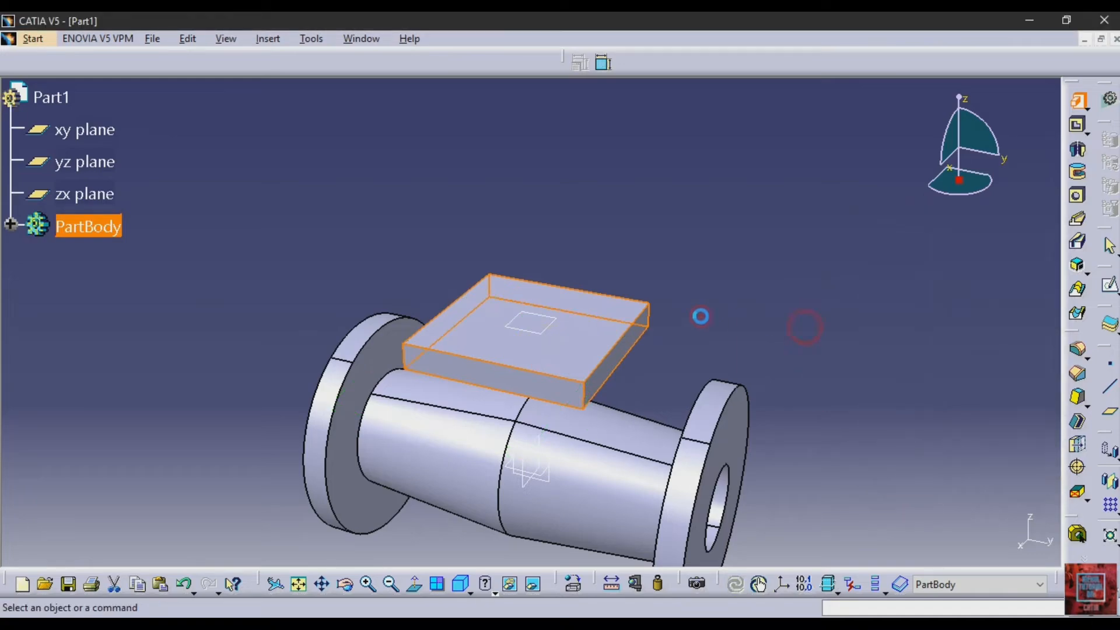
# Start a sketch on the offset plane at the flange's top and draw a circle about 100 mm in diameter centered at the origin
pyautogui.click(554, 332)
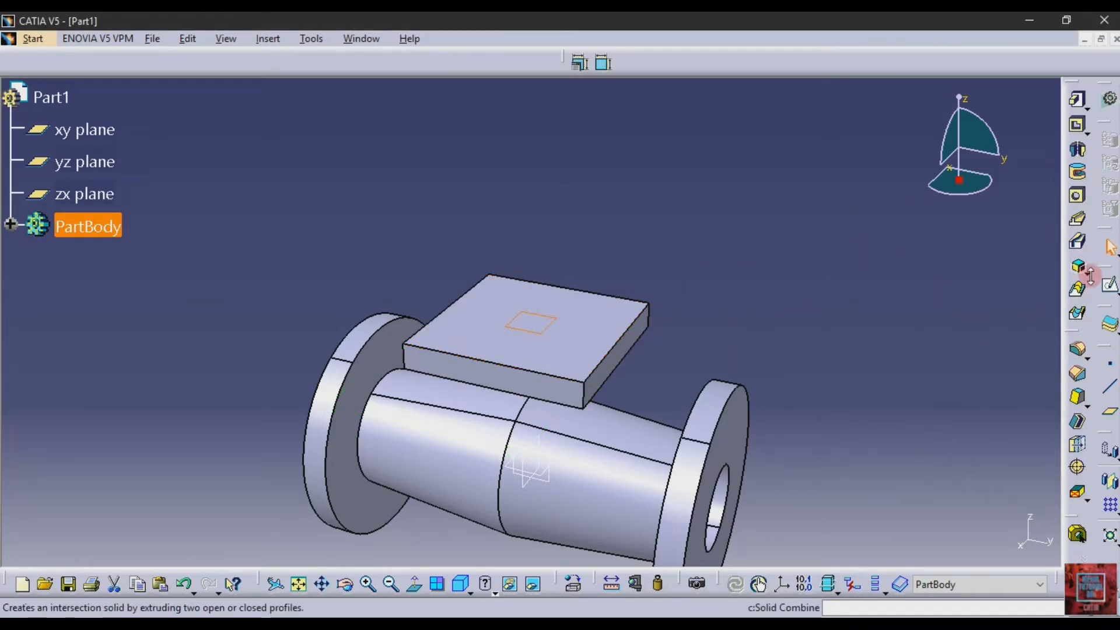
pyautogui.click(1109, 285)
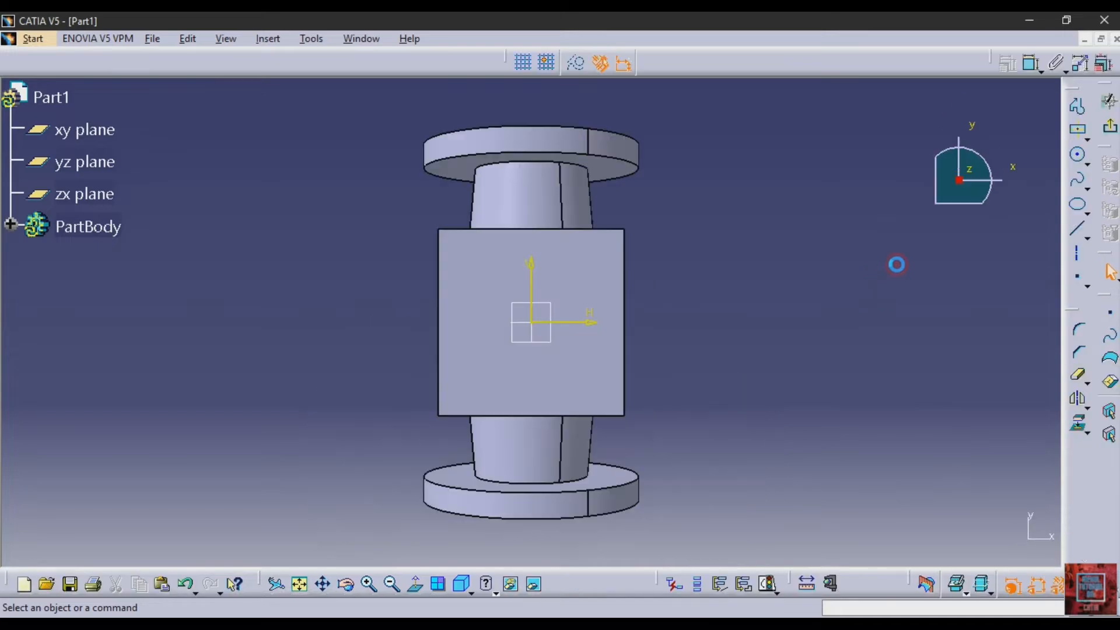
pyautogui.click(1077, 154)
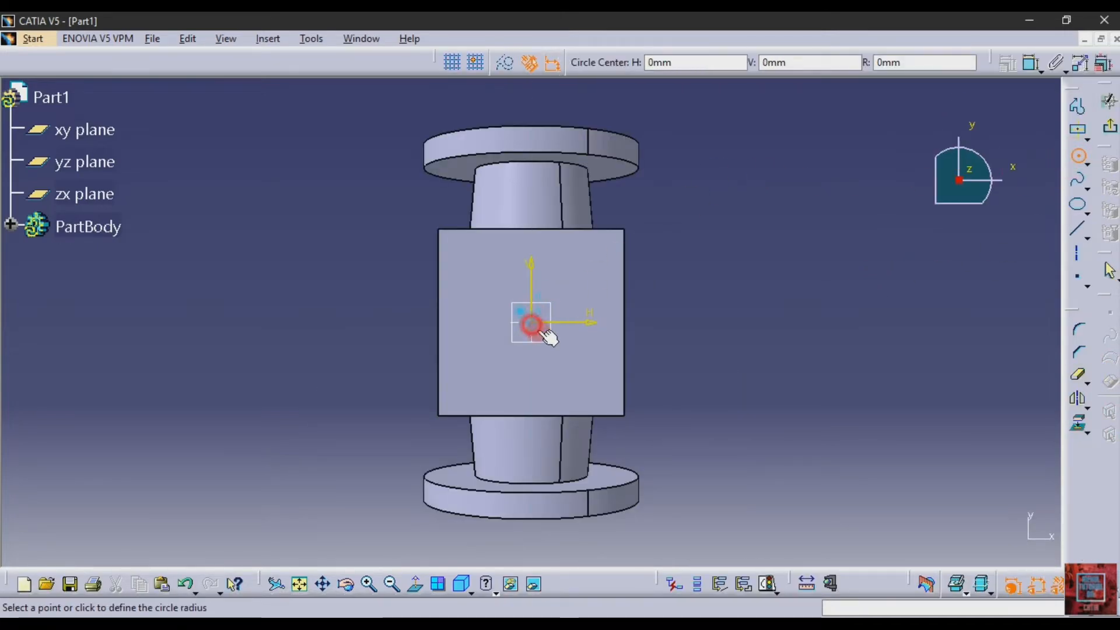
pyautogui.click(575, 365)
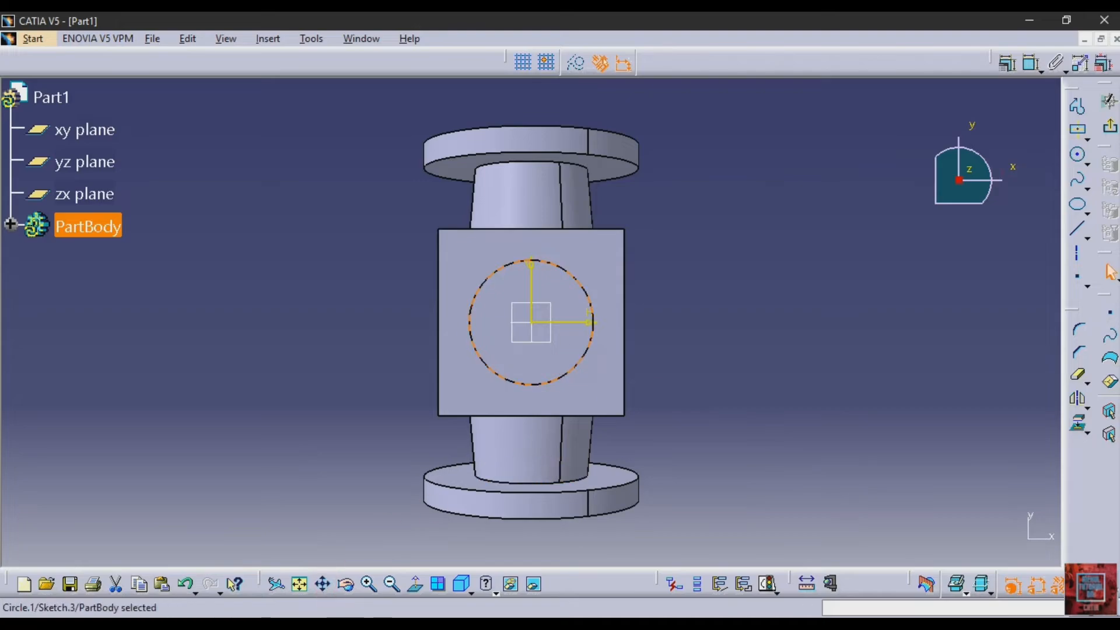
# Check the neck's outer diameter in drawing 514, dimension the circle, and set its diameter to 80 mm
pyautogui.hotkey('alt', 'Tab')
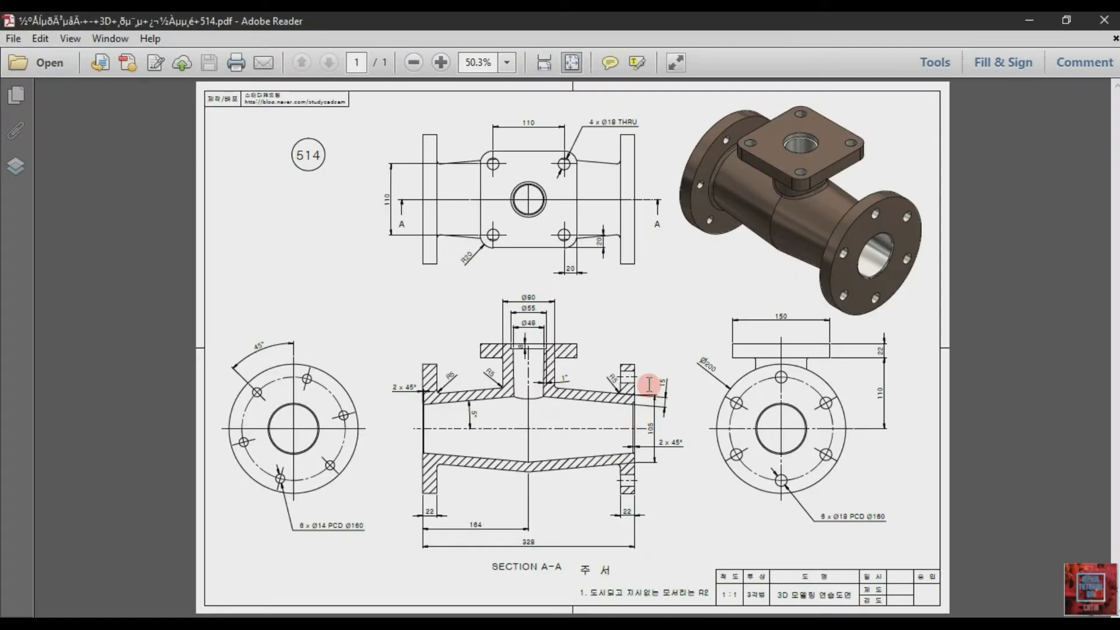
pyautogui.hotkey('alt', 'Tab')
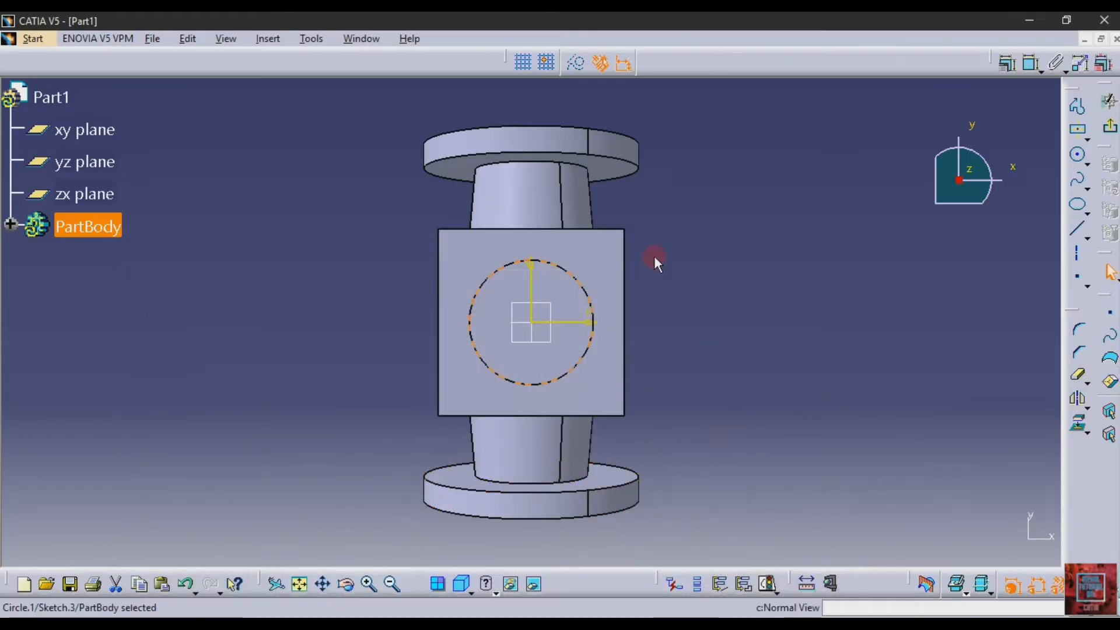
pyautogui.click(1032, 63)
pyautogui.click(726, 291)
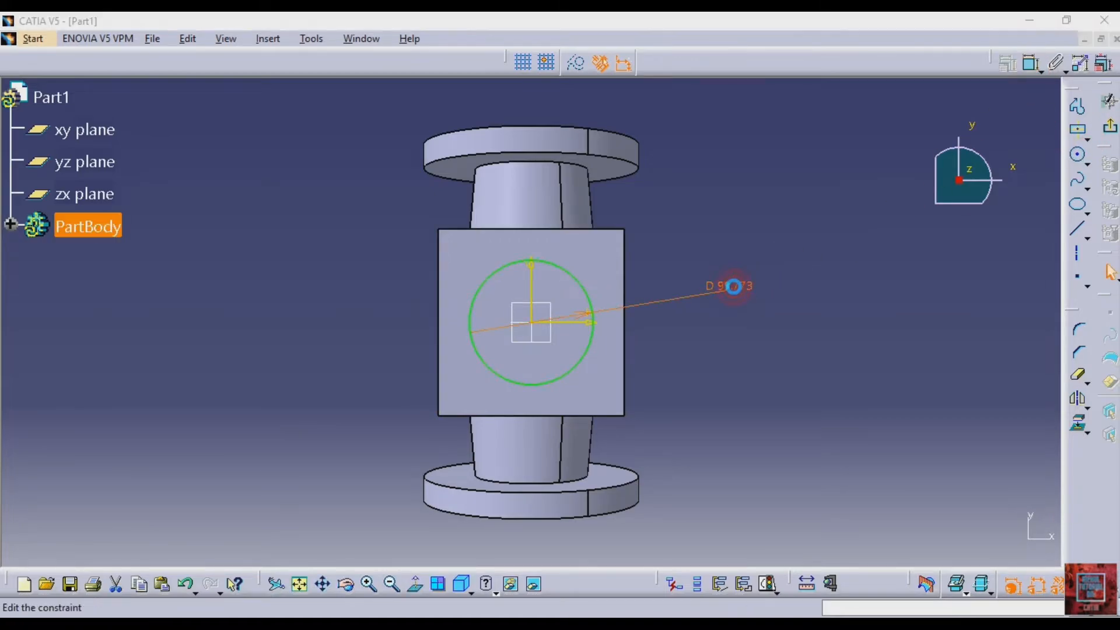
pyautogui.doubleClick(733, 291)
pyautogui.press('Return')
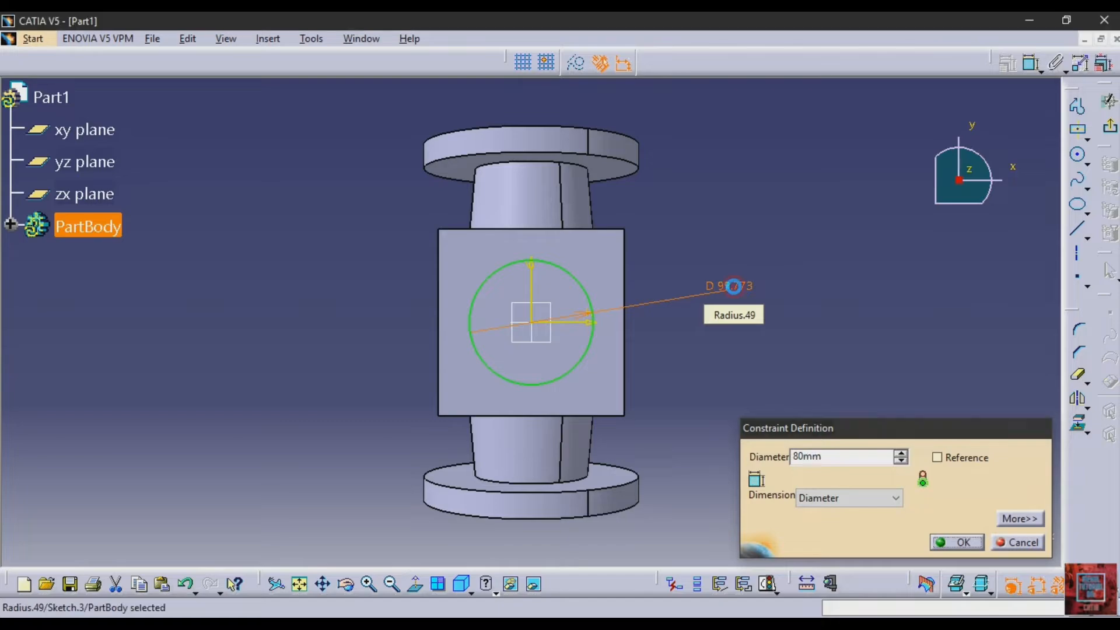
pyautogui.click(735, 289)
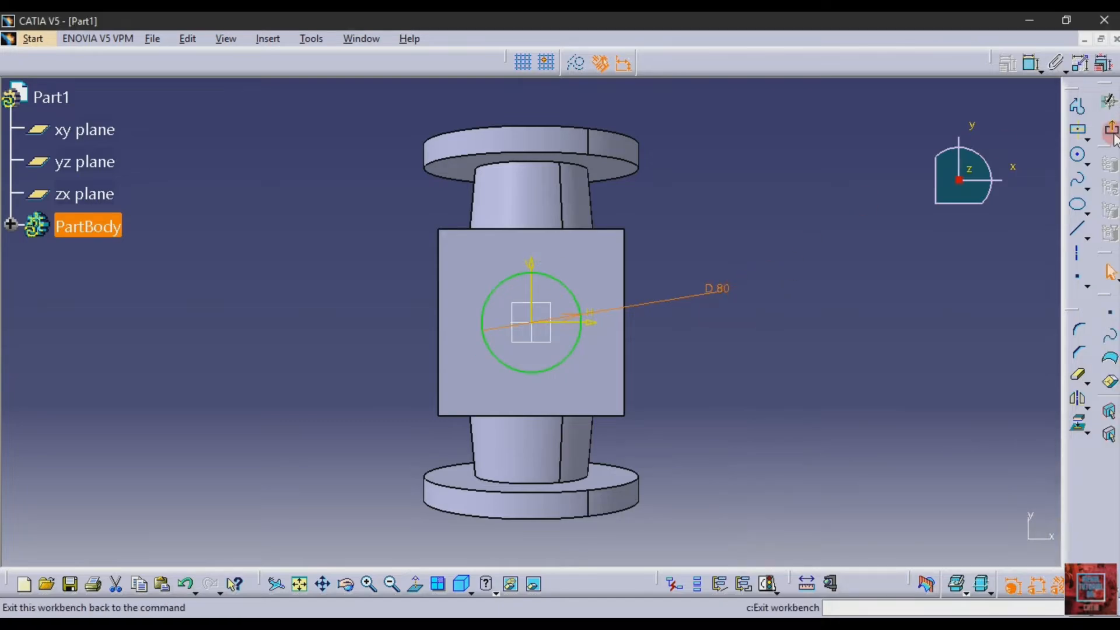
# Exit the sketch and pad the 80 mm circle in the reversed direction, up to the tapered body's outer surface
pyautogui.click(1109, 101)
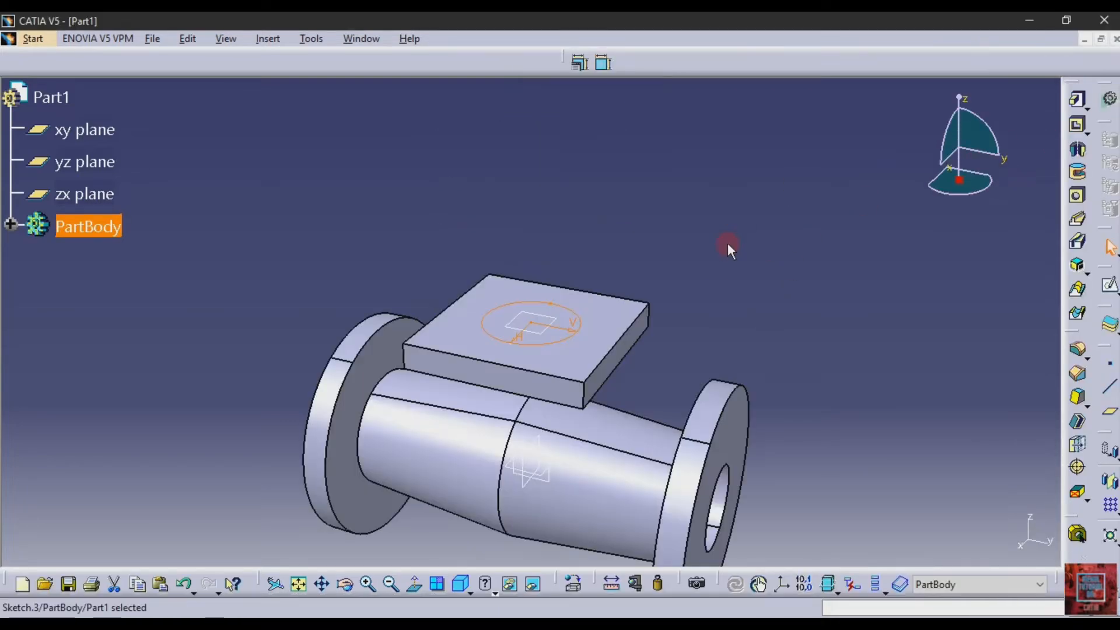
pyautogui.click(1076, 100)
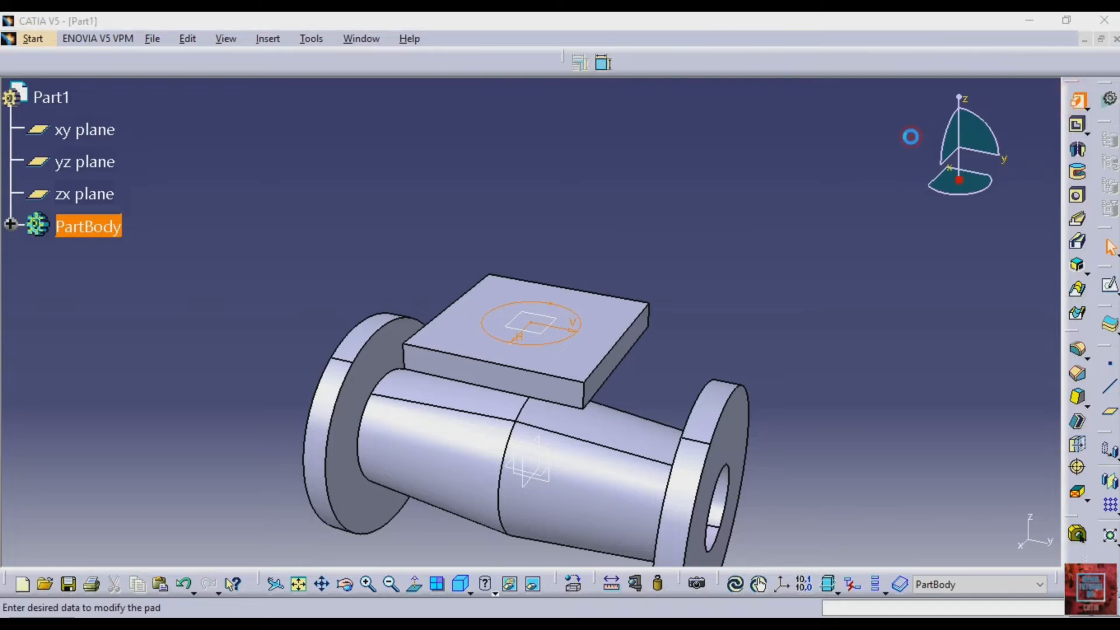
pyautogui.click(912, 418)
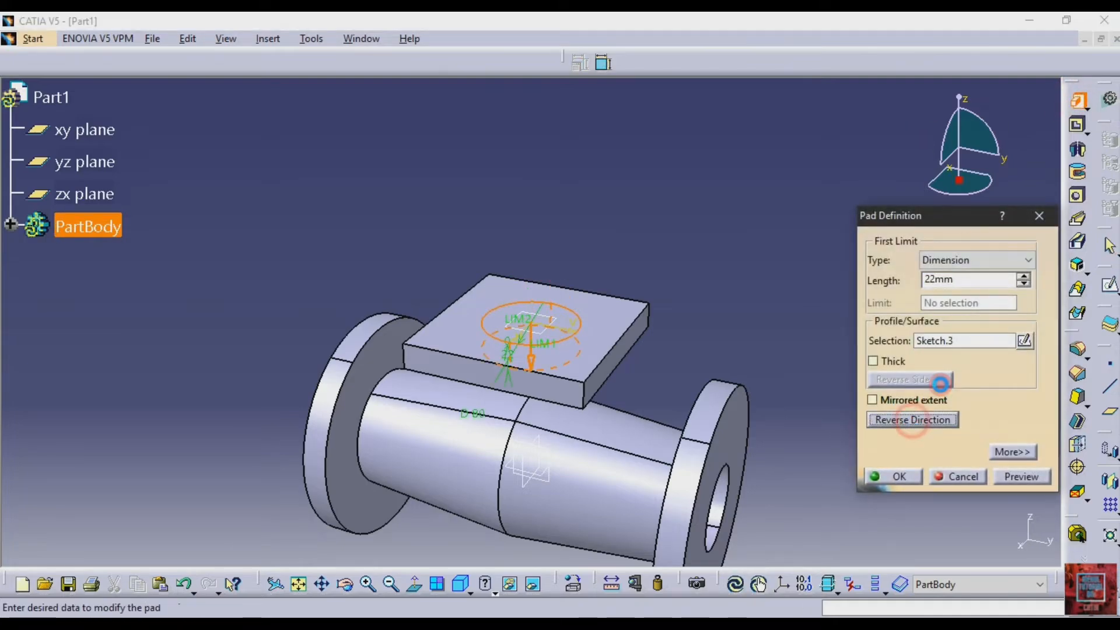
pyautogui.click(1022, 264)
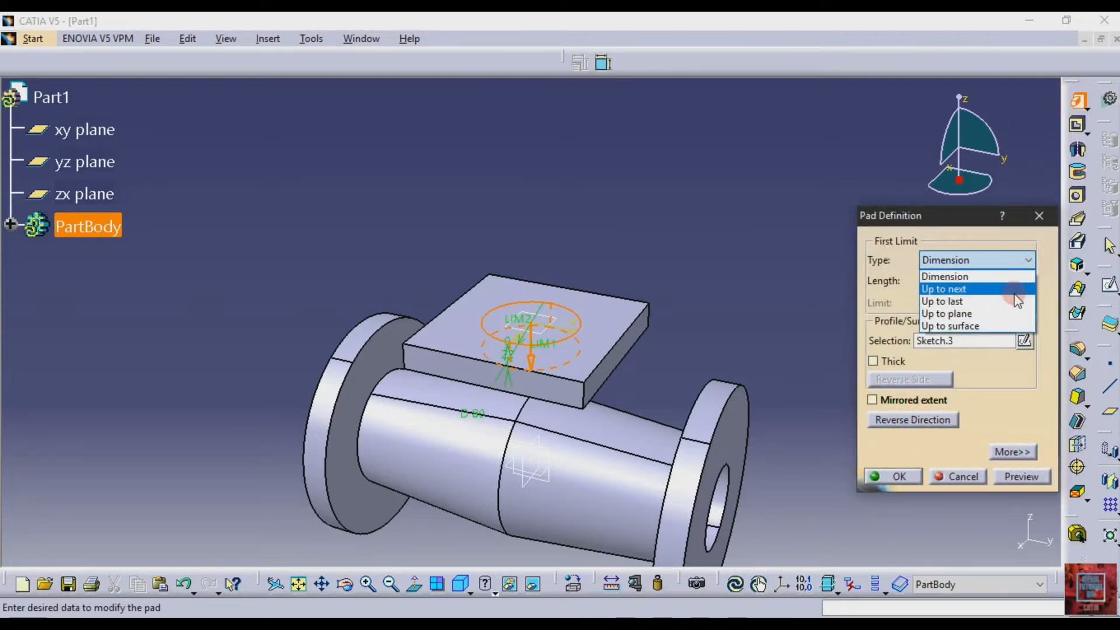
pyautogui.click(1005, 327)
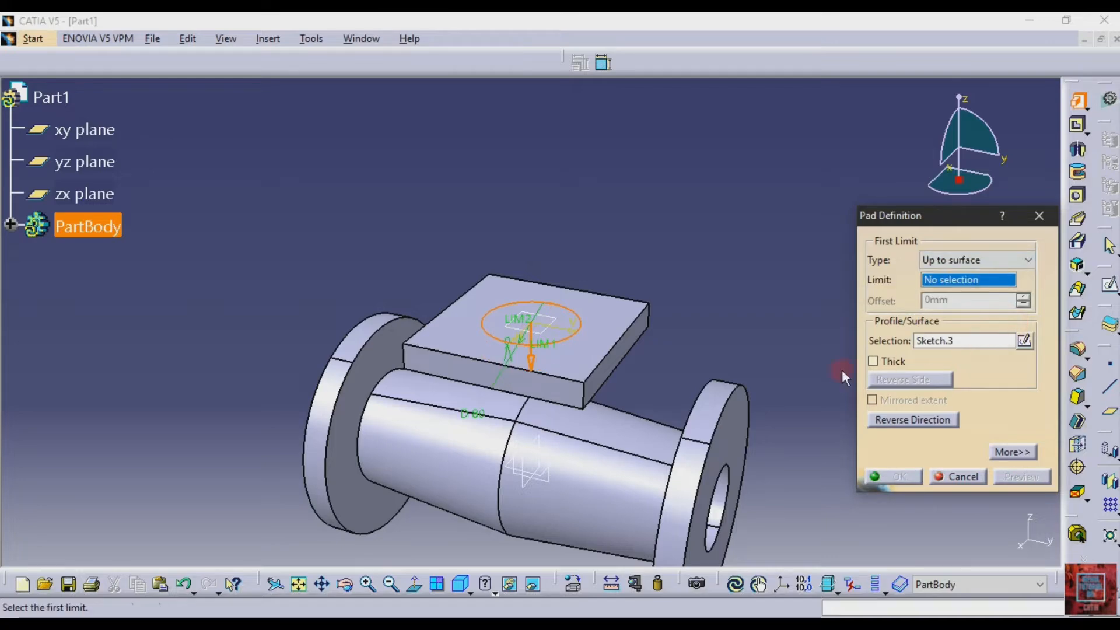
pyautogui.click(608, 468)
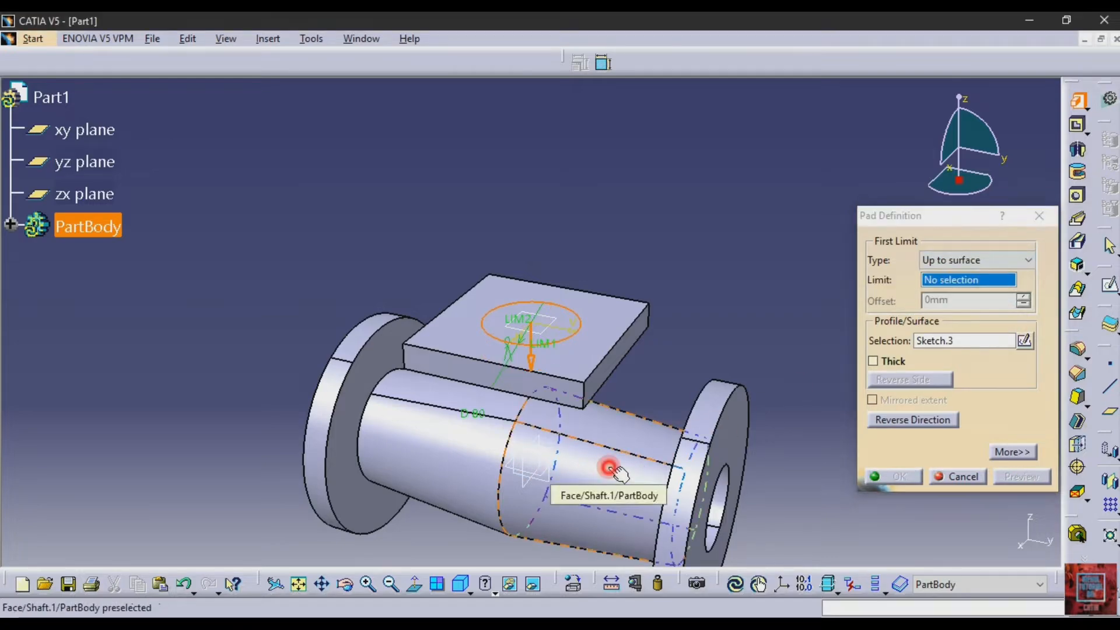
pyautogui.click(1026, 477)
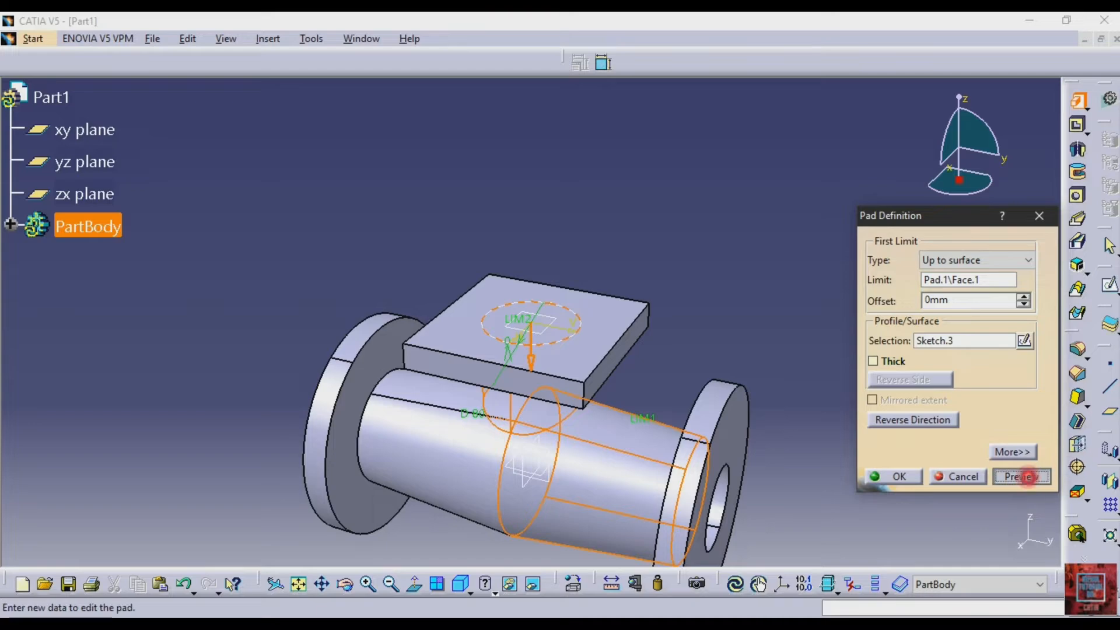
pyautogui.click(874, 477)
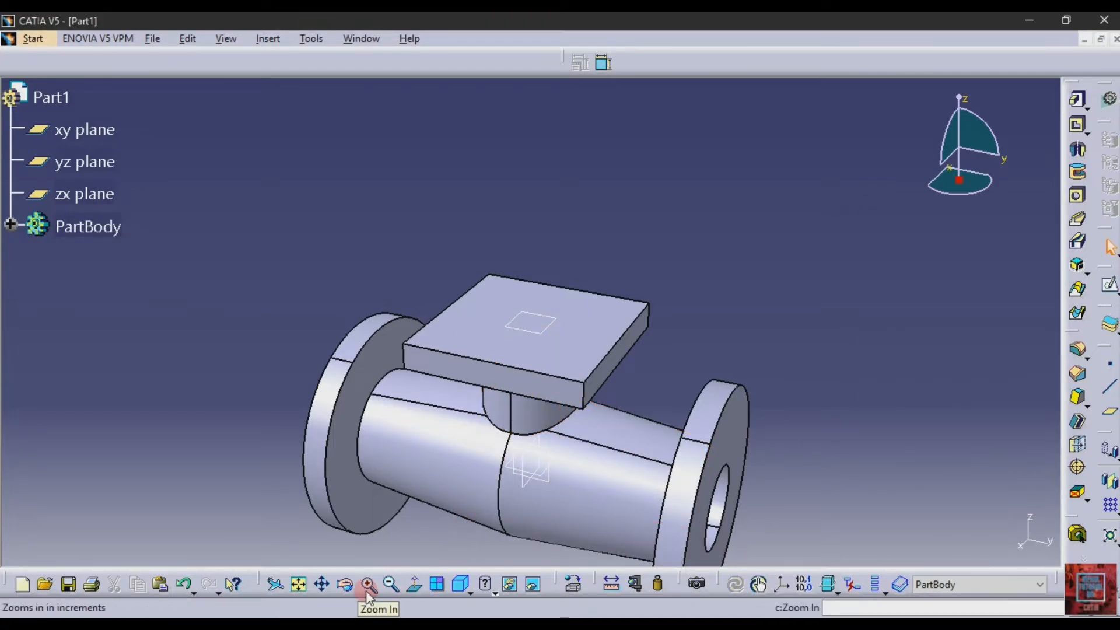
# Start another sketch on the offset plane at the square flange's top
pyautogui.click(345, 584)
pyautogui.moveTo(241, 445); pyautogui.dragTo(309, 454)
pyautogui.click(558, 321)
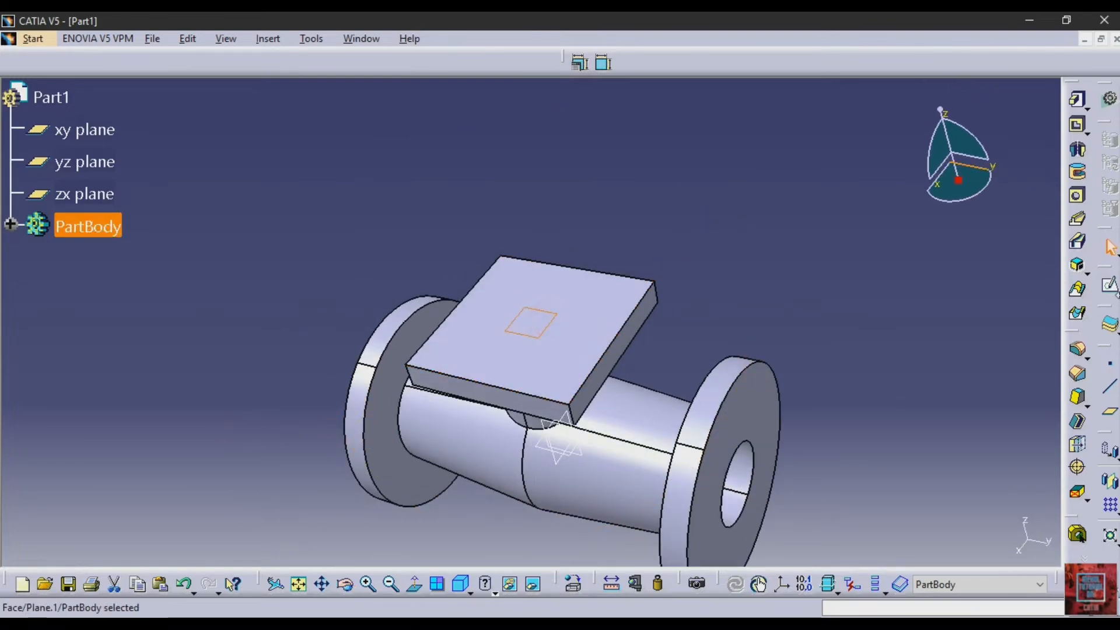
pyautogui.click(1108, 285)
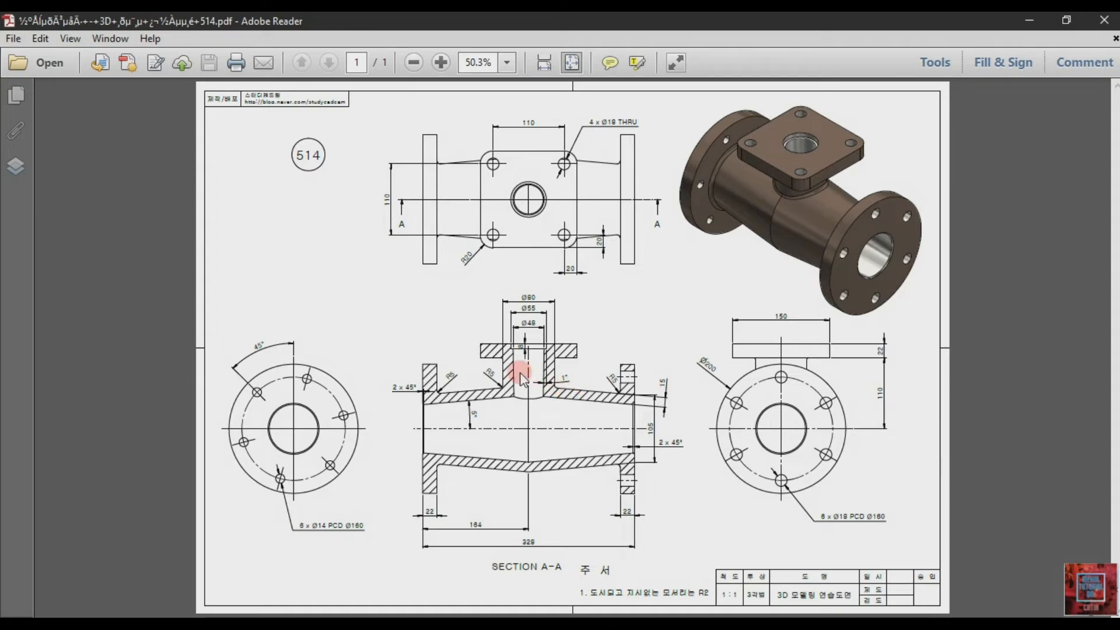
# Check the neck bore diameters in an enlarged view of drawing 514, and draw a circle about 121 mm in diameter at the sketch origin
pyautogui.click(546, 62)
pyautogui.click(440, 62)
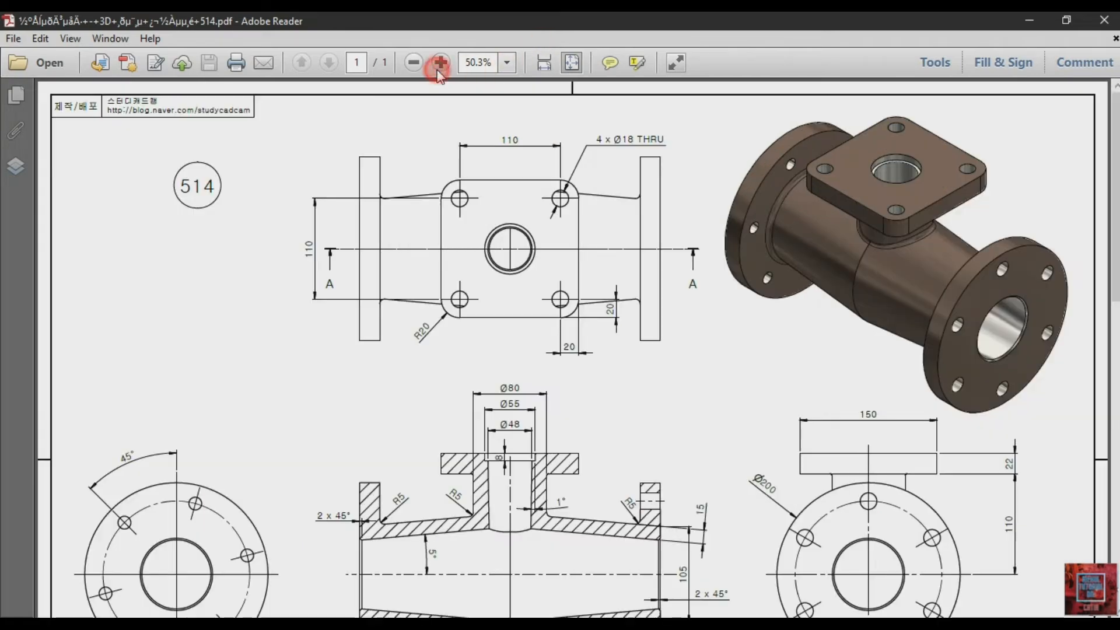
pyautogui.click(507, 293)
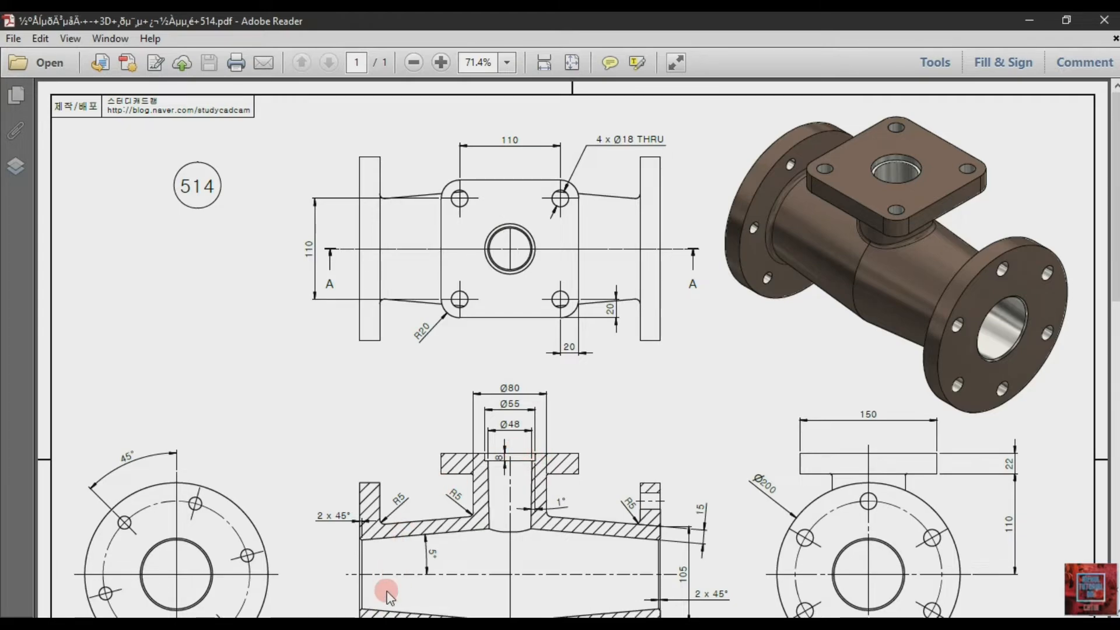
pyautogui.hotkey('alt', 'Tab')
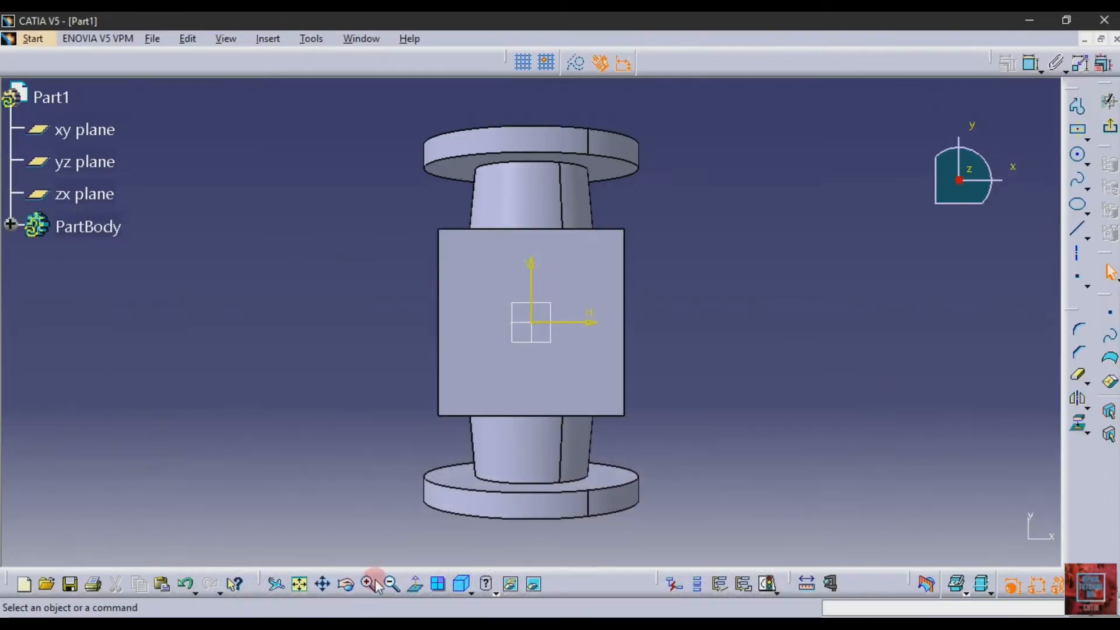
pyautogui.click(1077, 155)
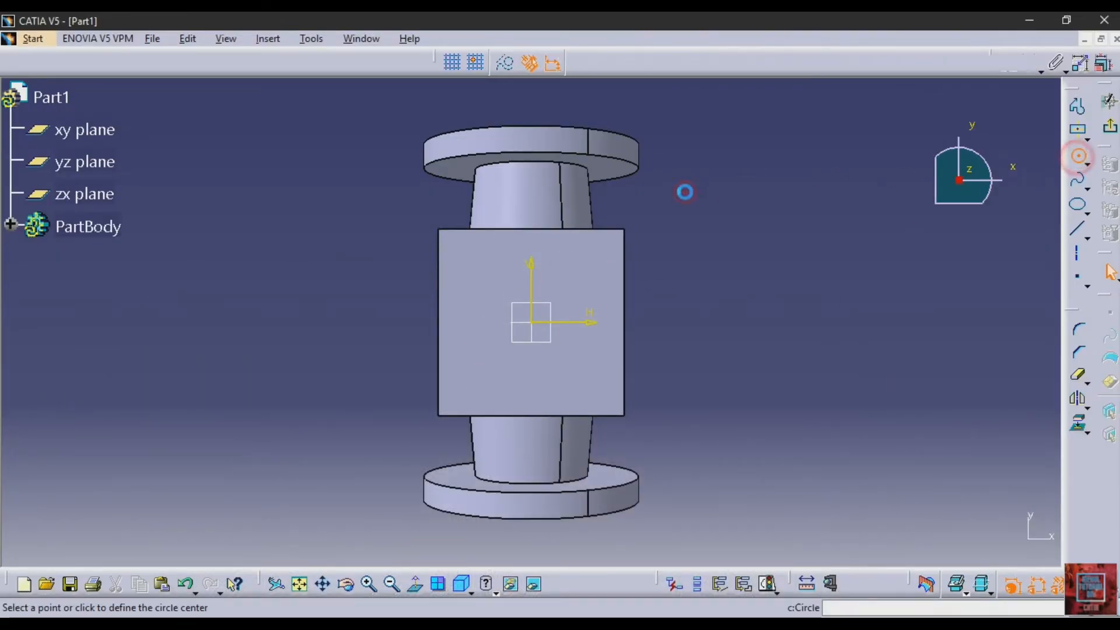
pyautogui.click(532, 323)
pyautogui.click(572, 382)
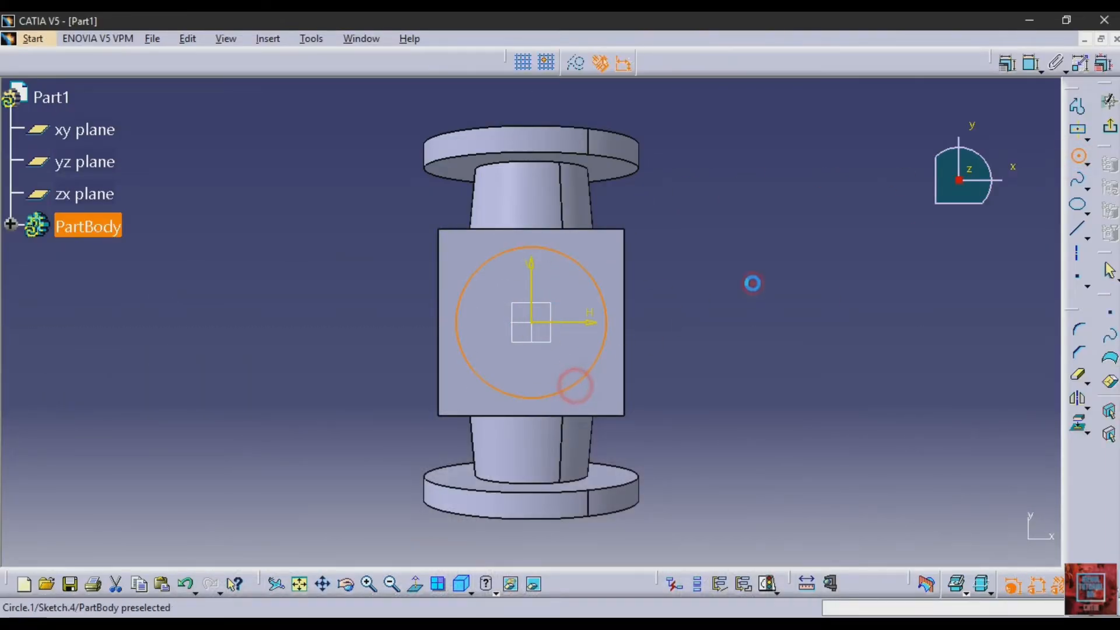
# Dimension the new circle, set its diameter to 48 mm, and exit the sketch
pyautogui.click(1031, 69)
pyautogui.click(728, 326)
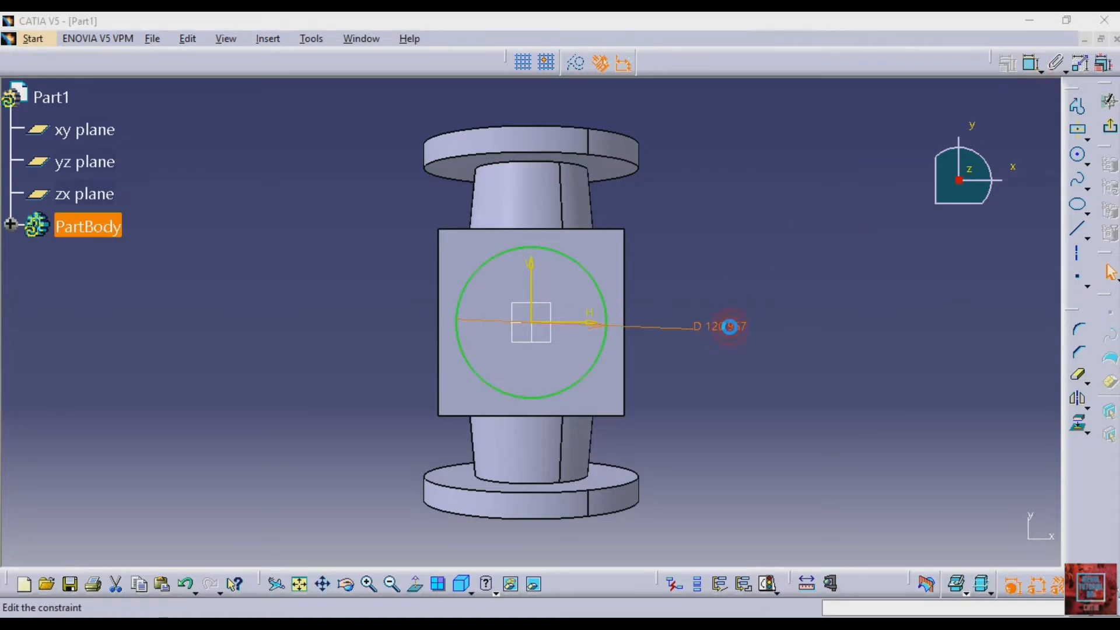
pyautogui.doubleClick(729, 327)
pyautogui.write('48')
pyautogui.press('Return')
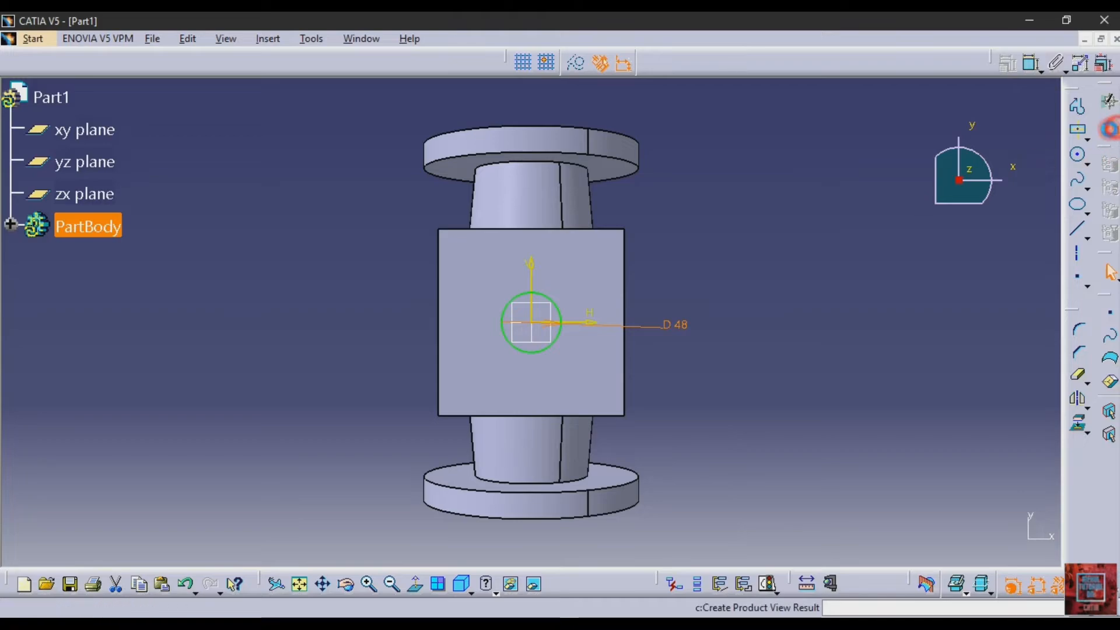
pyautogui.click(902, 162)
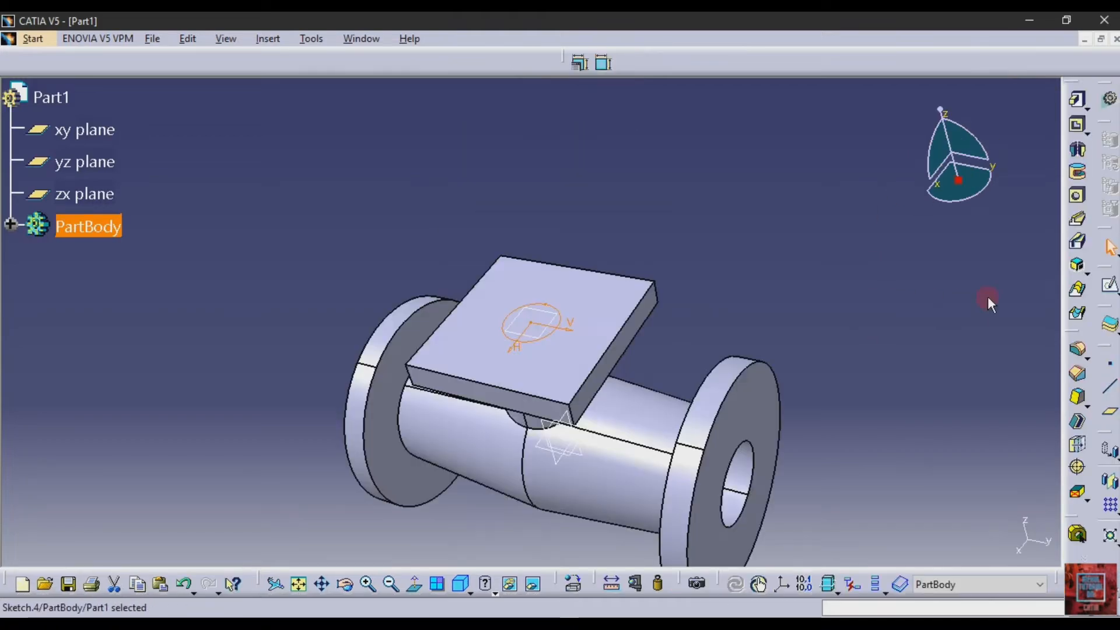
# Cut the 48 mm circle through the square flange and neck as a pocket with its limit set to Up to next
pyautogui.click(1077, 124)
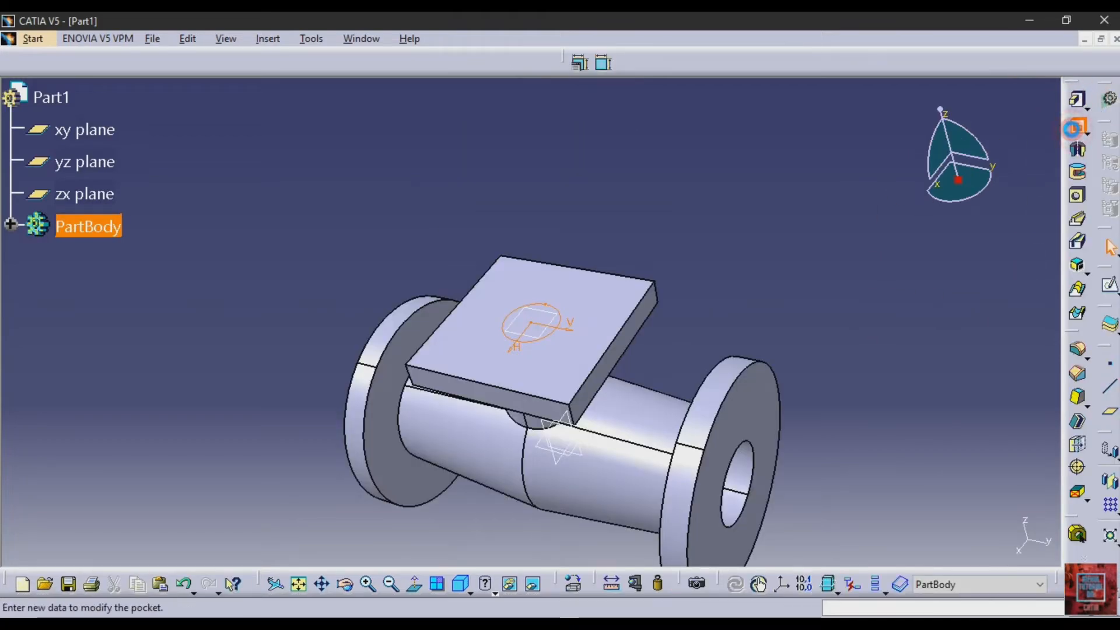
pyautogui.click(979, 258)
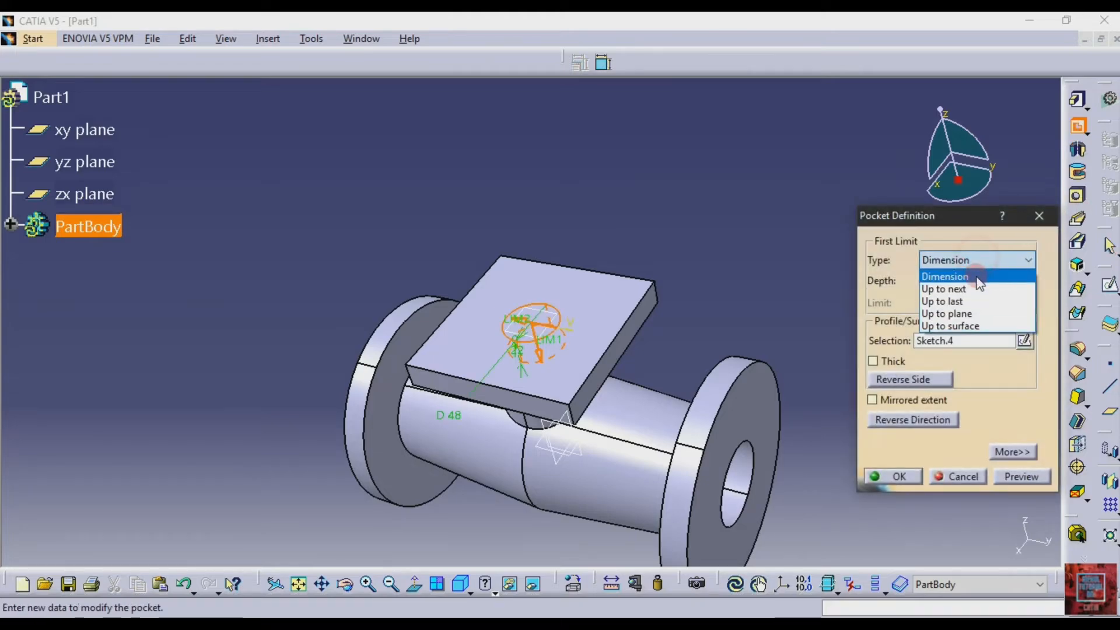
pyautogui.click(975, 291)
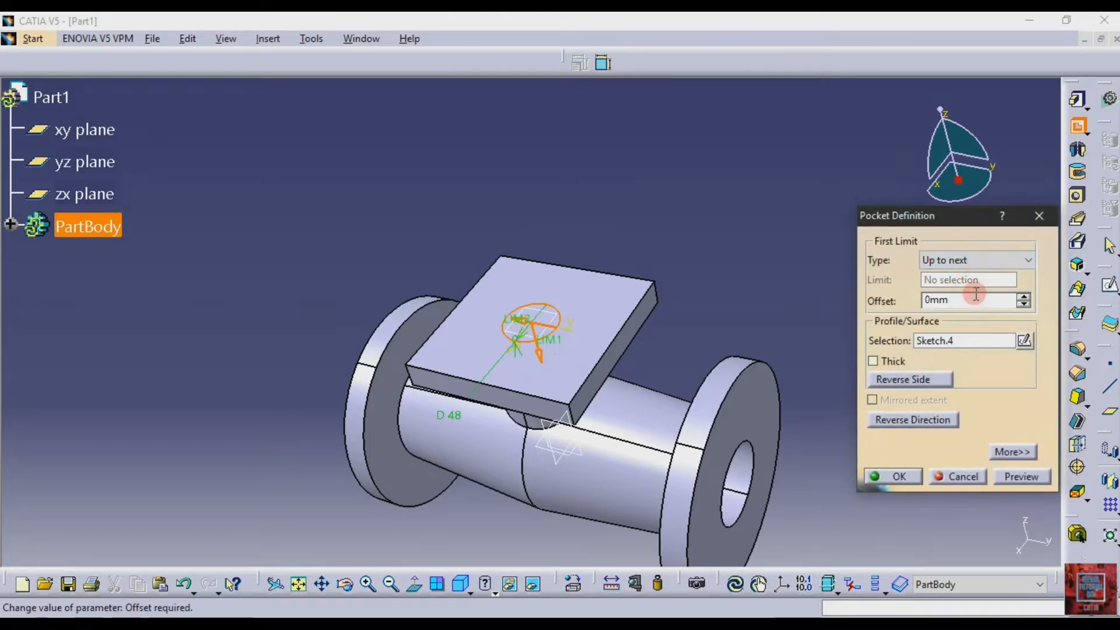
pyautogui.click(346, 585)
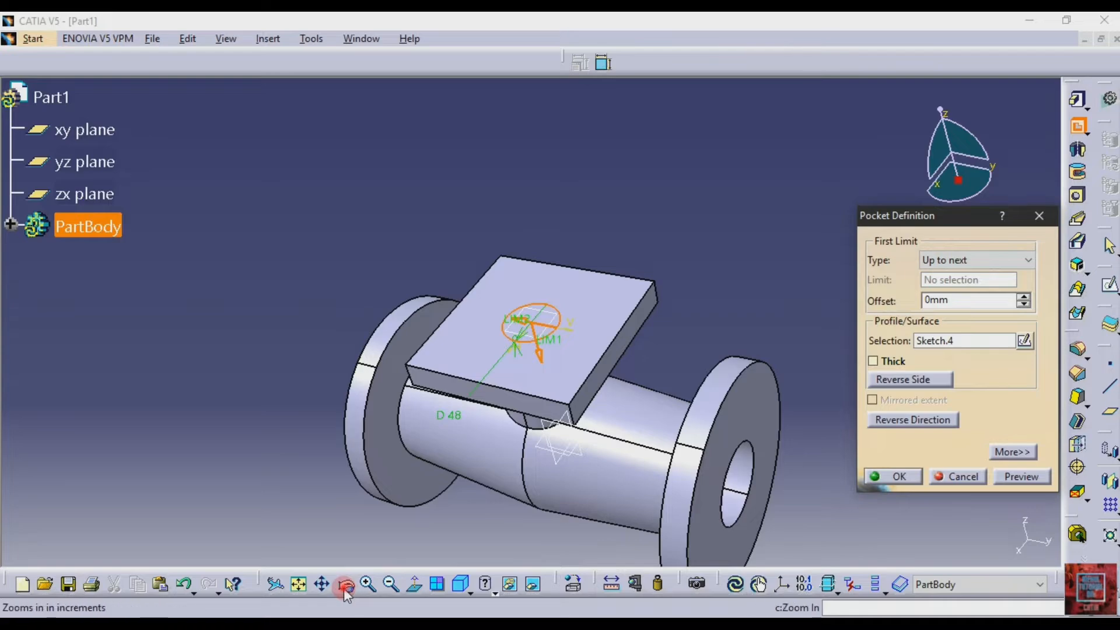
pyautogui.moveTo(827, 465); pyautogui.dragTo(455, 297)
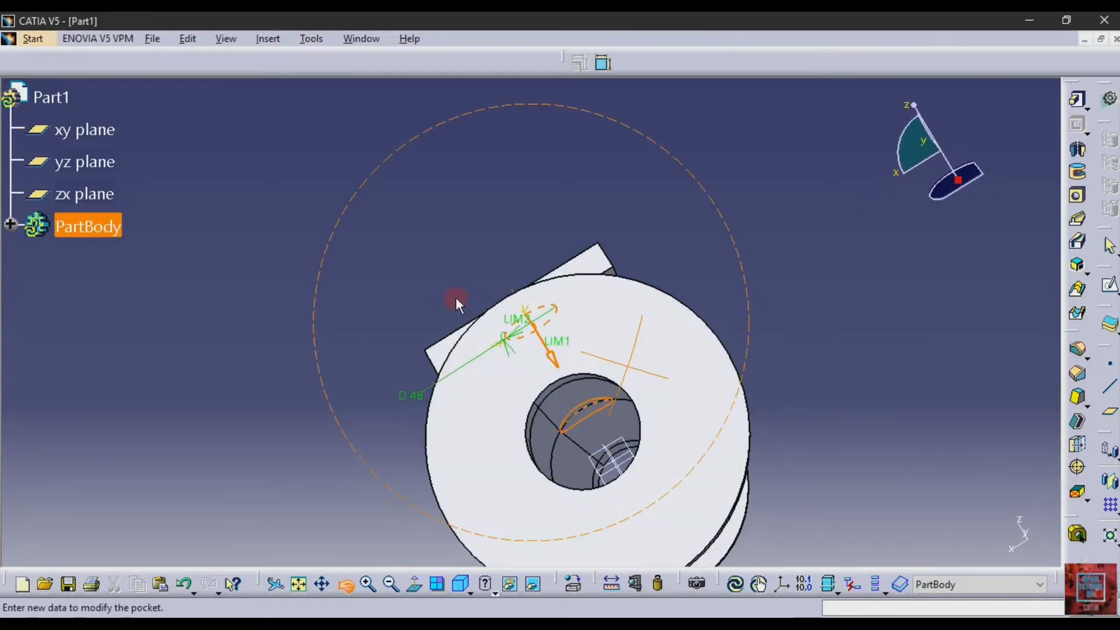
pyautogui.click(1012, 476)
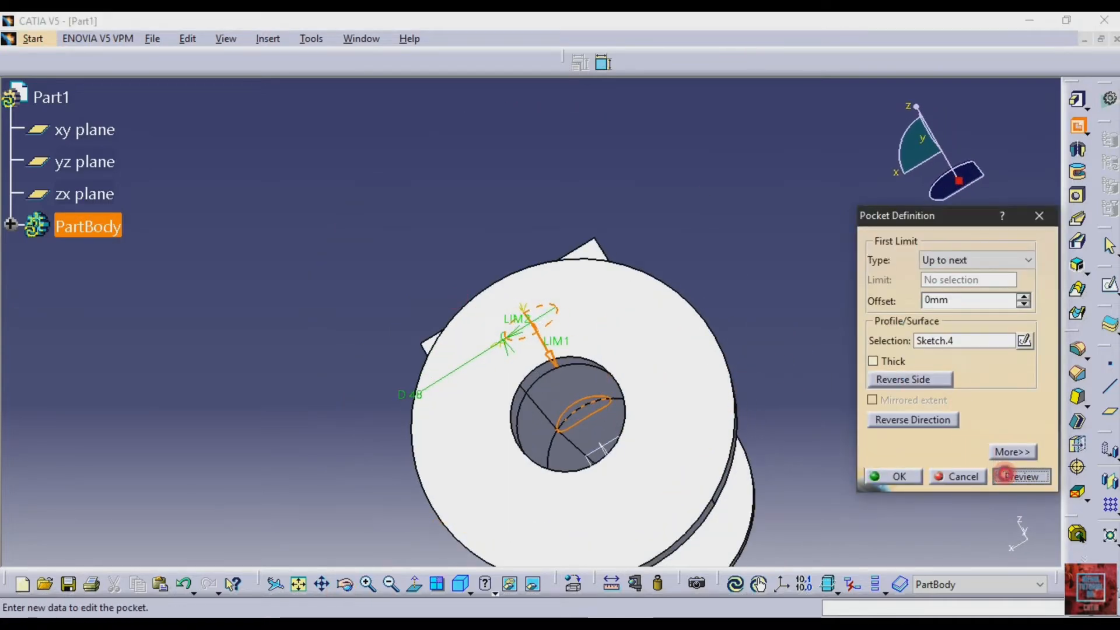
pyautogui.click(898, 477)
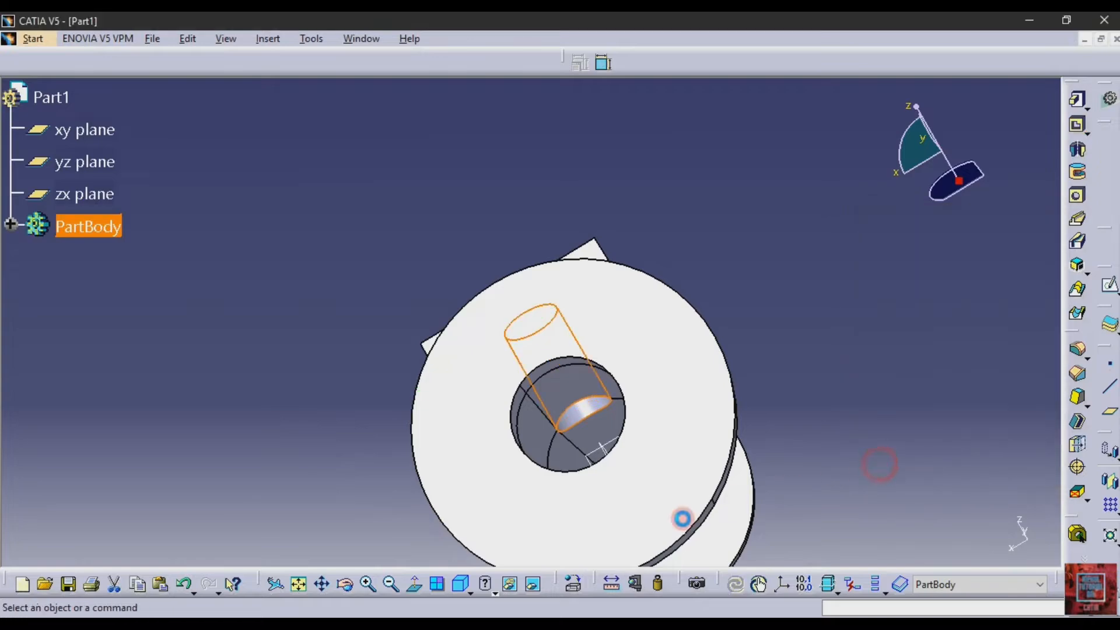
# Start a sketch on the square flange's top and draw a circle about 88 mm in diameter centred on the origin
pyautogui.click(346, 584)
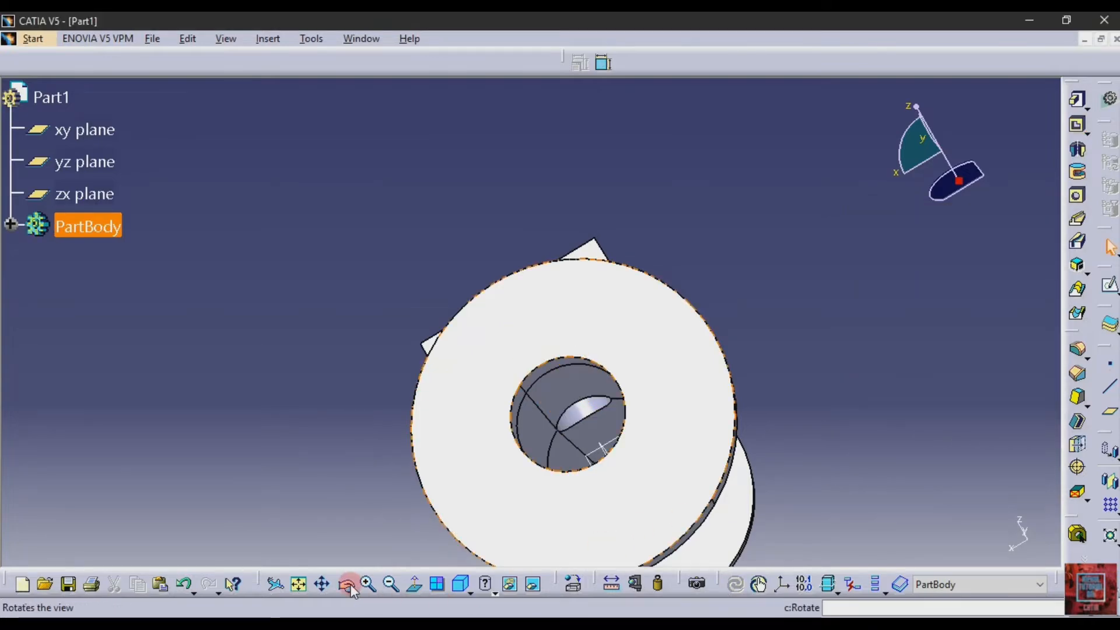
pyautogui.moveTo(805, 501); pyautogui.dragTo(624, 325)
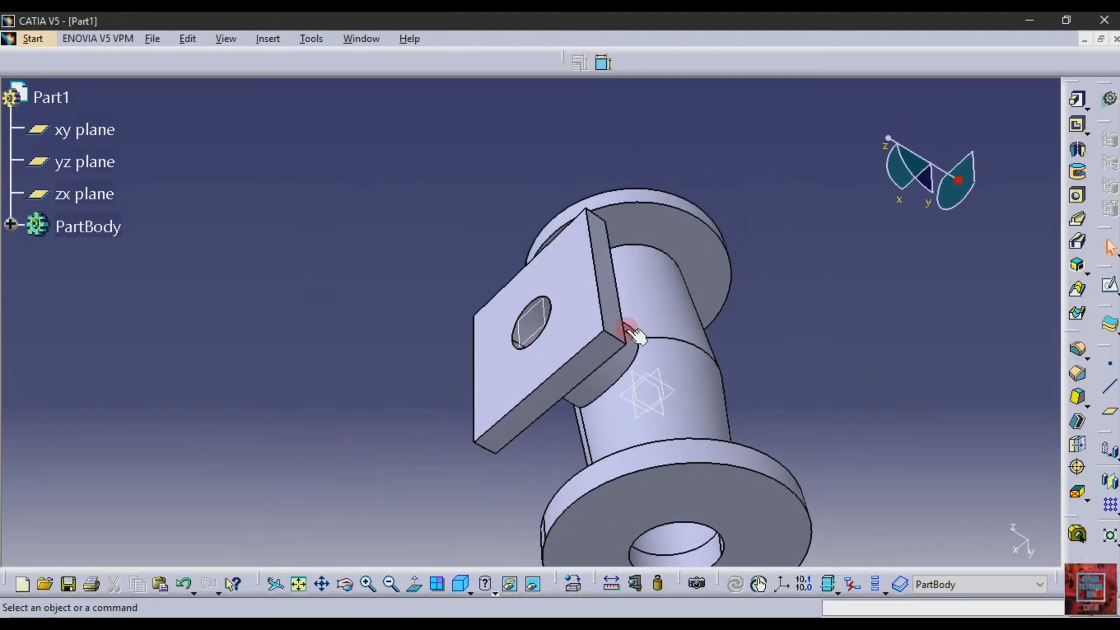
pyautogui.click(1109, 291)
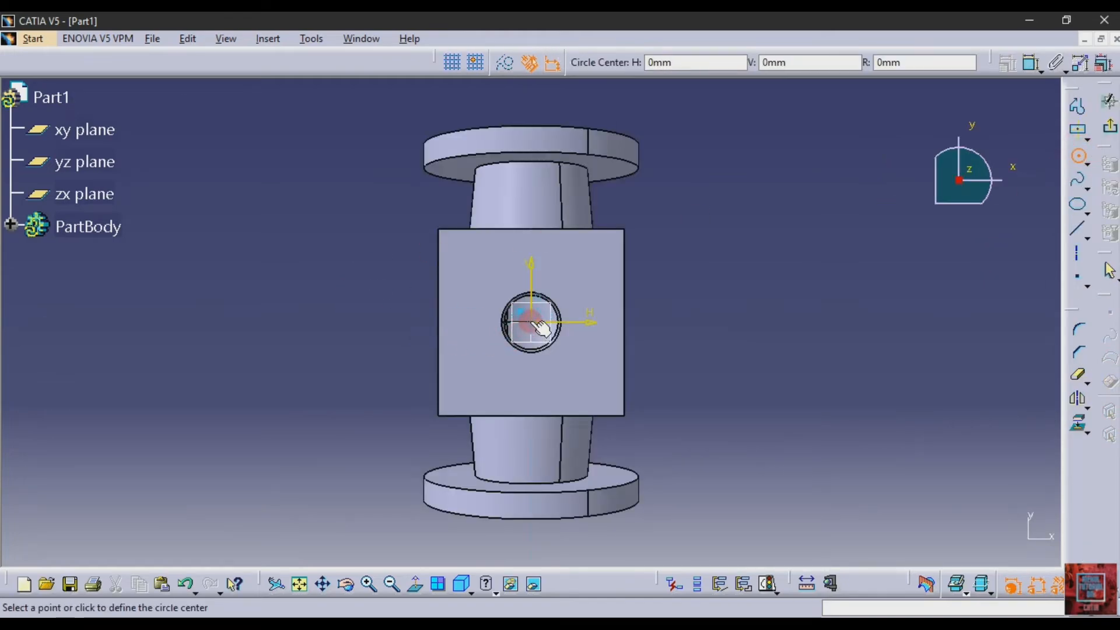
pyautogui.click(532, 322)
pyautogui.click(560, 368)
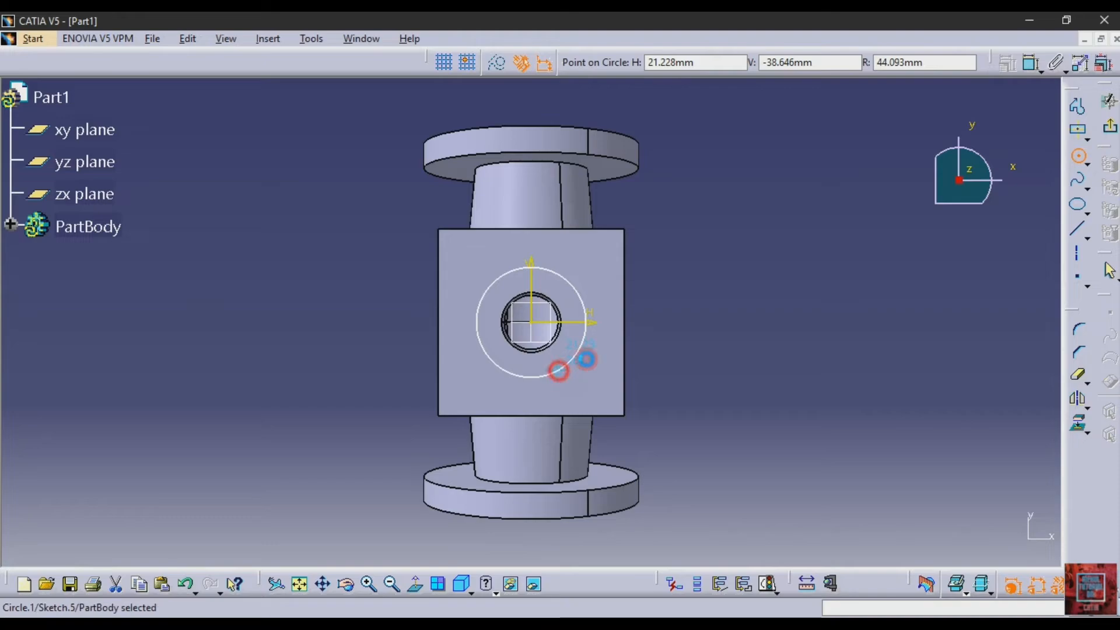
# Dimension the new circle, check the counterbore diameter in drawing 514, set it to 55 mm, and exit the sketch
pyautogui.click(1026, 69)
pyautogui.click(752, 301)
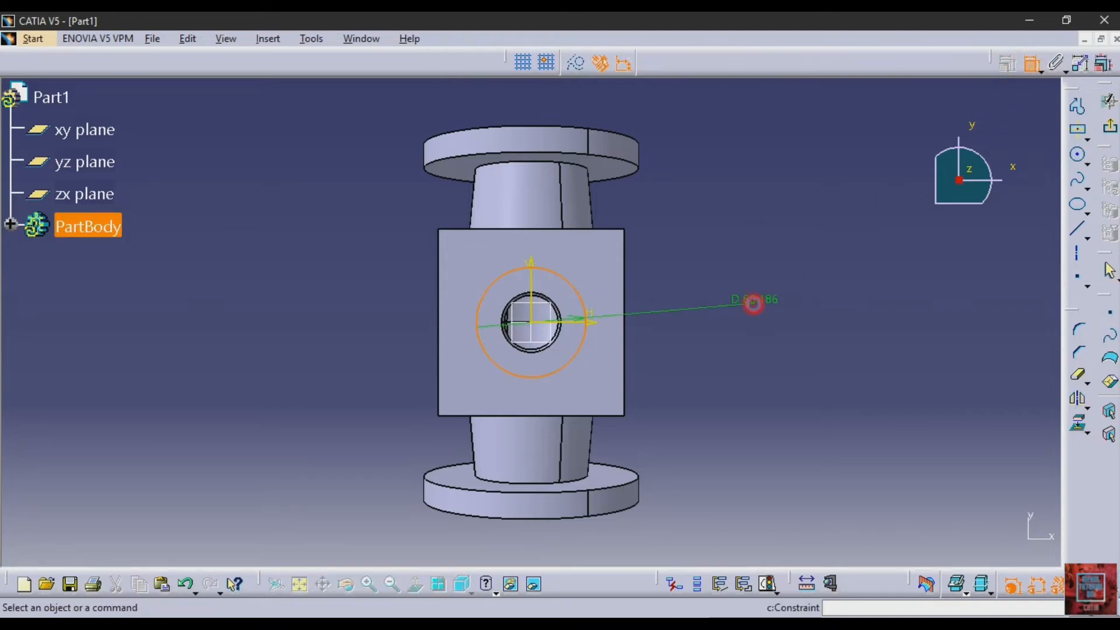
pyautogui.click(367, 623)
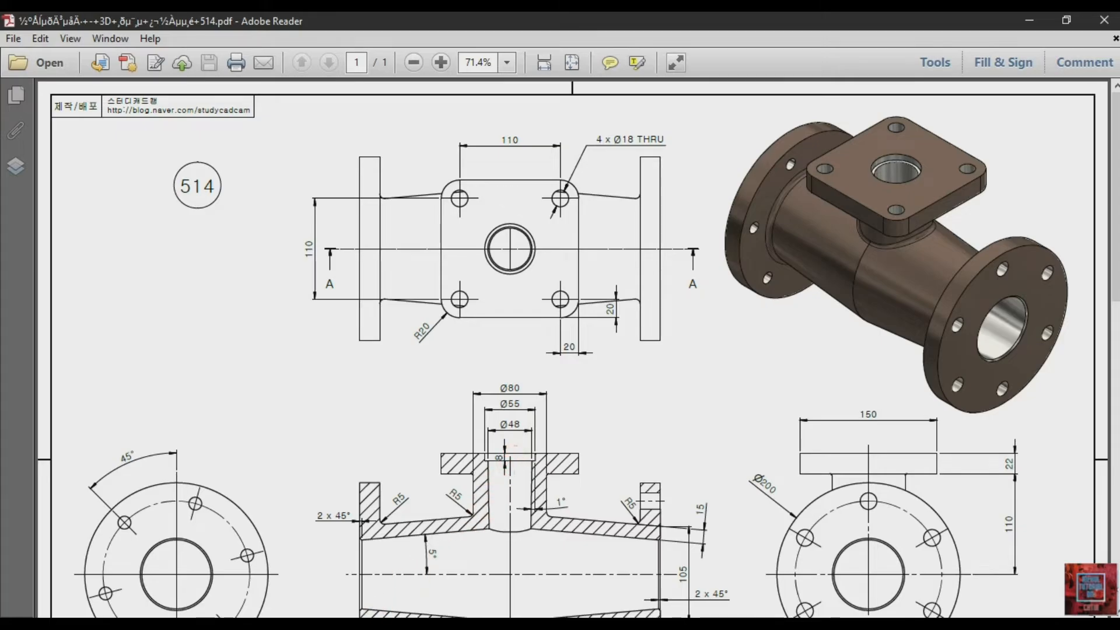
pyautogui.click(367, 623)
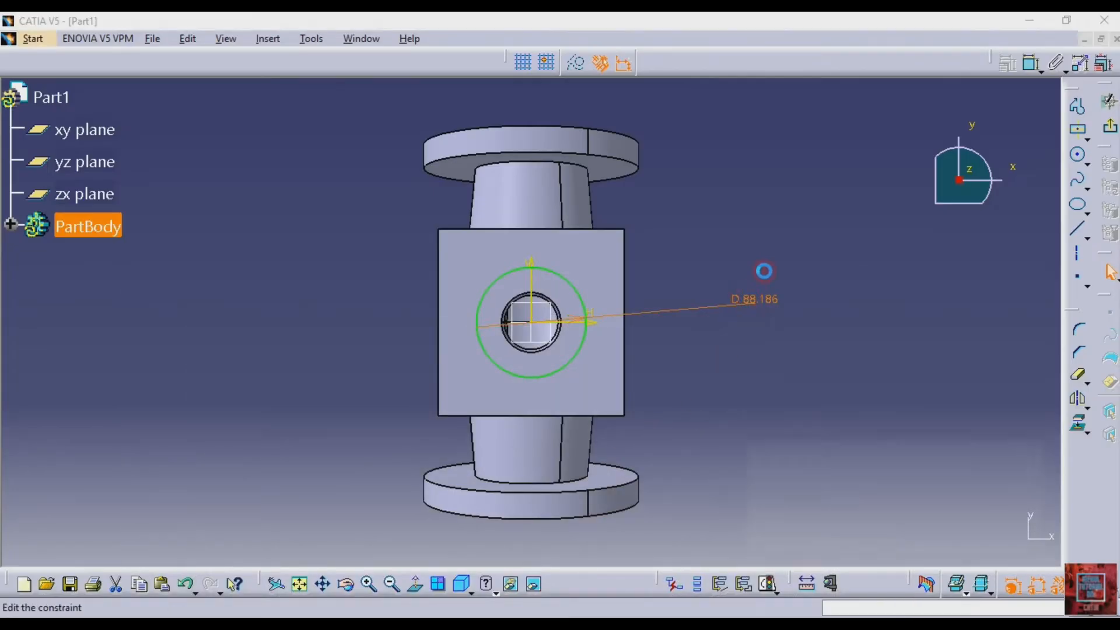
pyautogui.doubleClick(764, 271)
pyautogui.write('55')
pyautogui.press('Return')
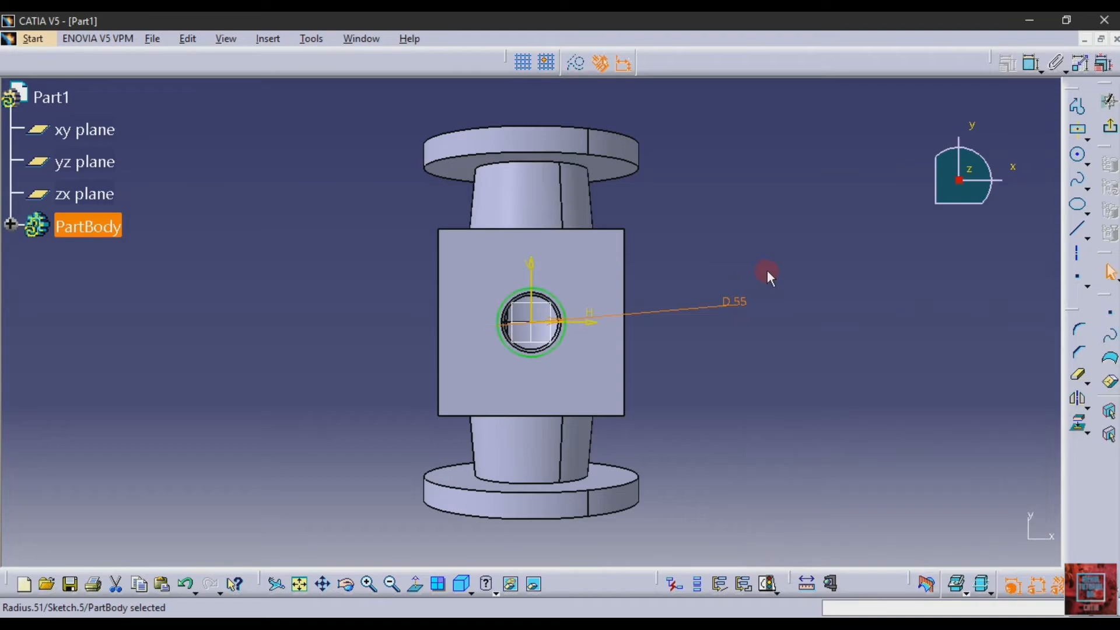
pyautogui.click(1110, 124)
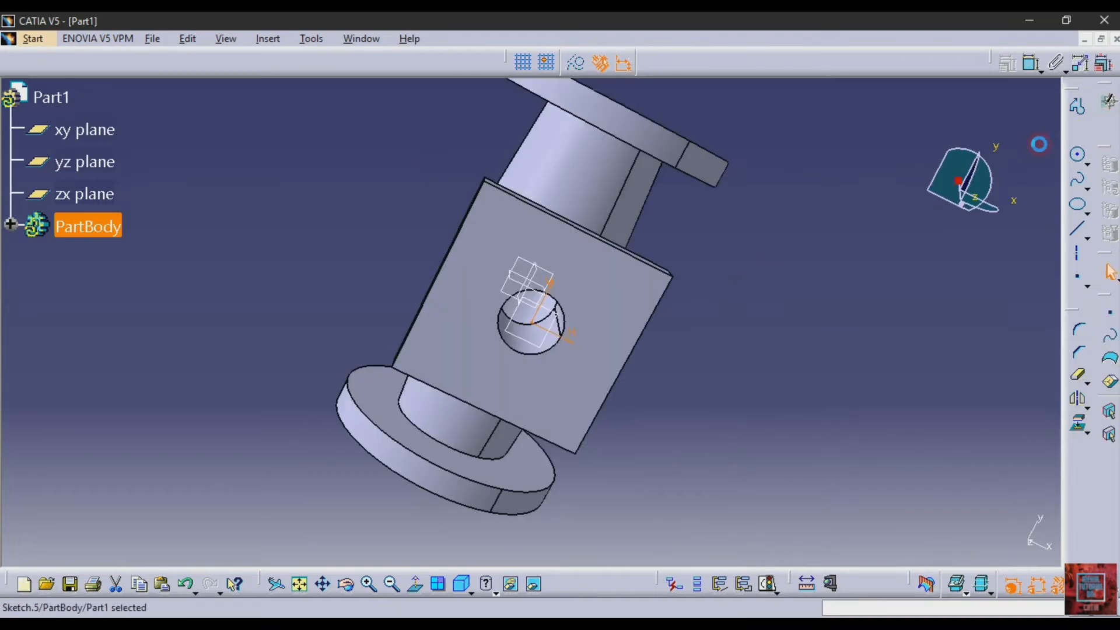
# Pocket the 55 mm circle with a Dimension limit to a depth of 8 mm
pyautogui.click(1076, 127)
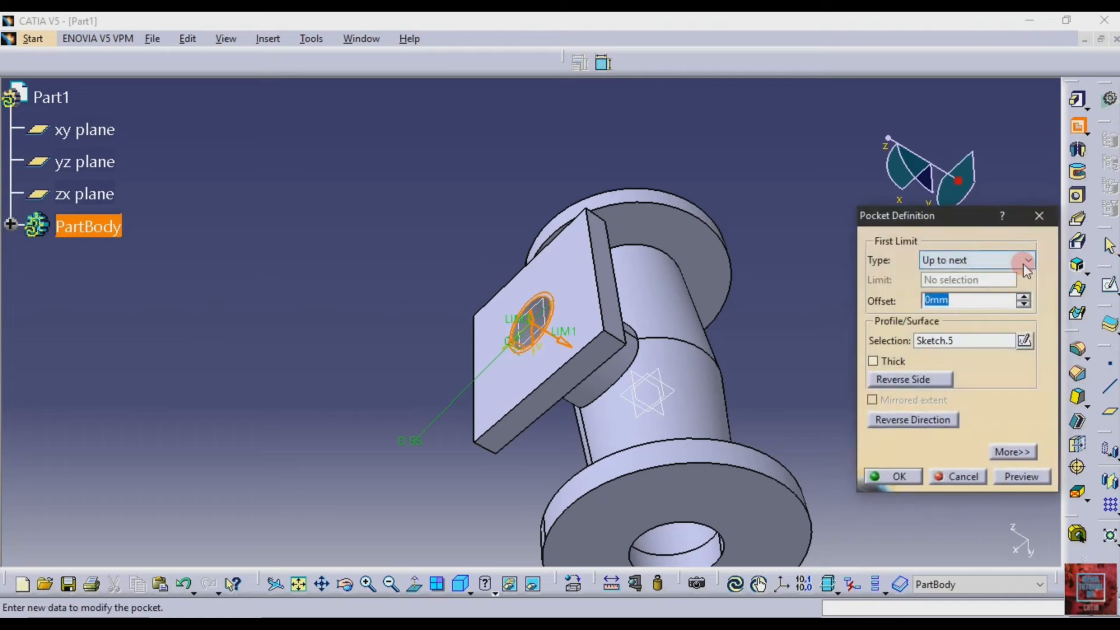
pyautogui.click(1027, 268)
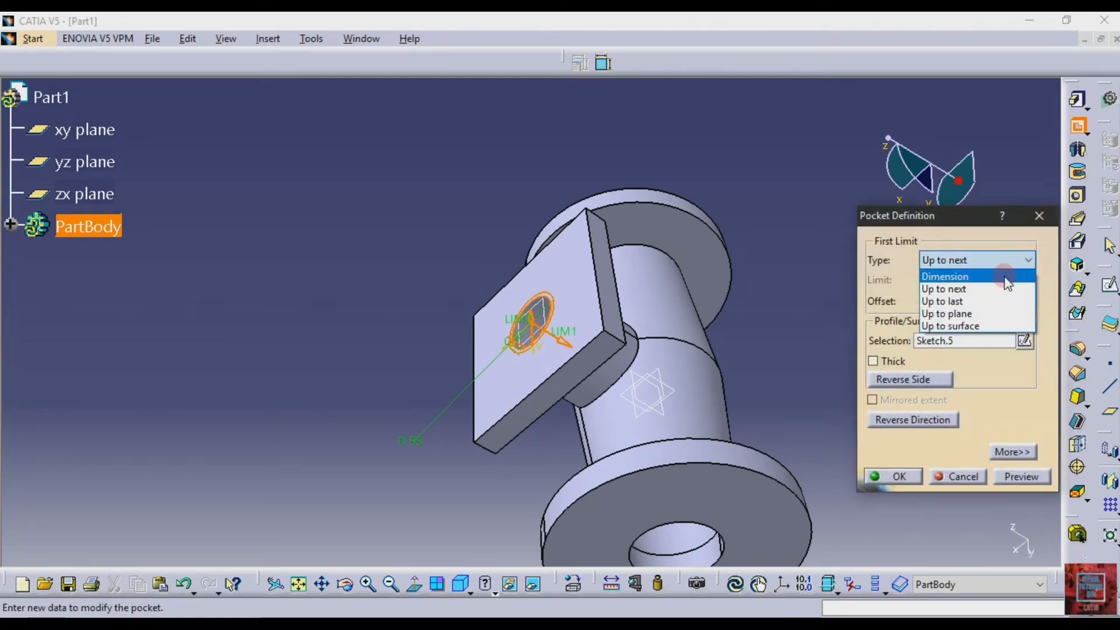
pyautogui.click(1015, 276)
pyautogui.doubleClick(978, 283)
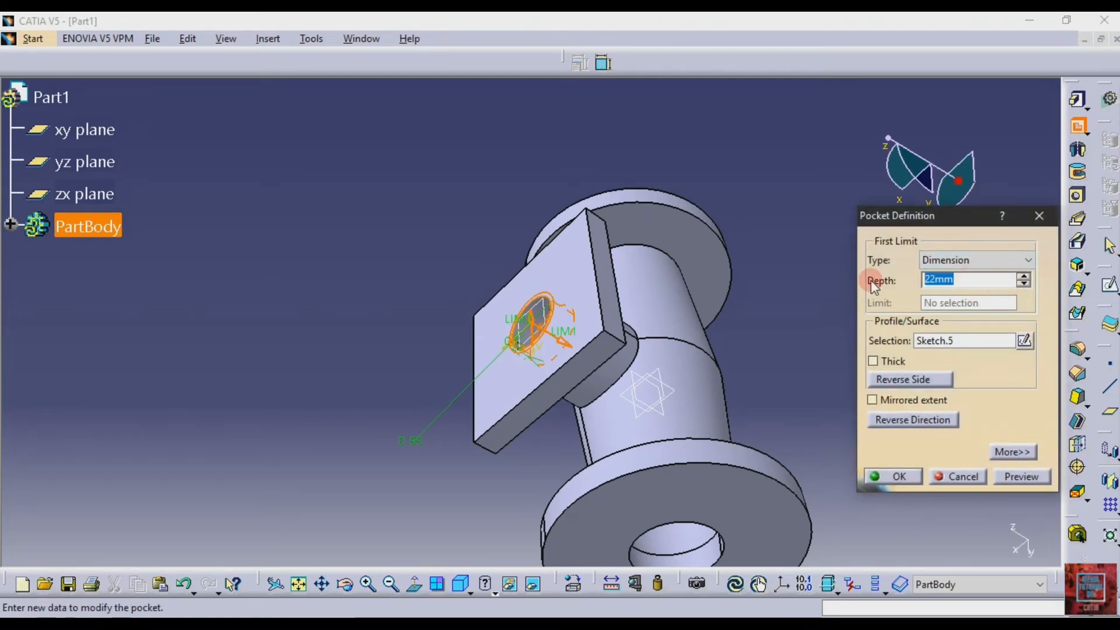
pyautogui.click(897, 475)
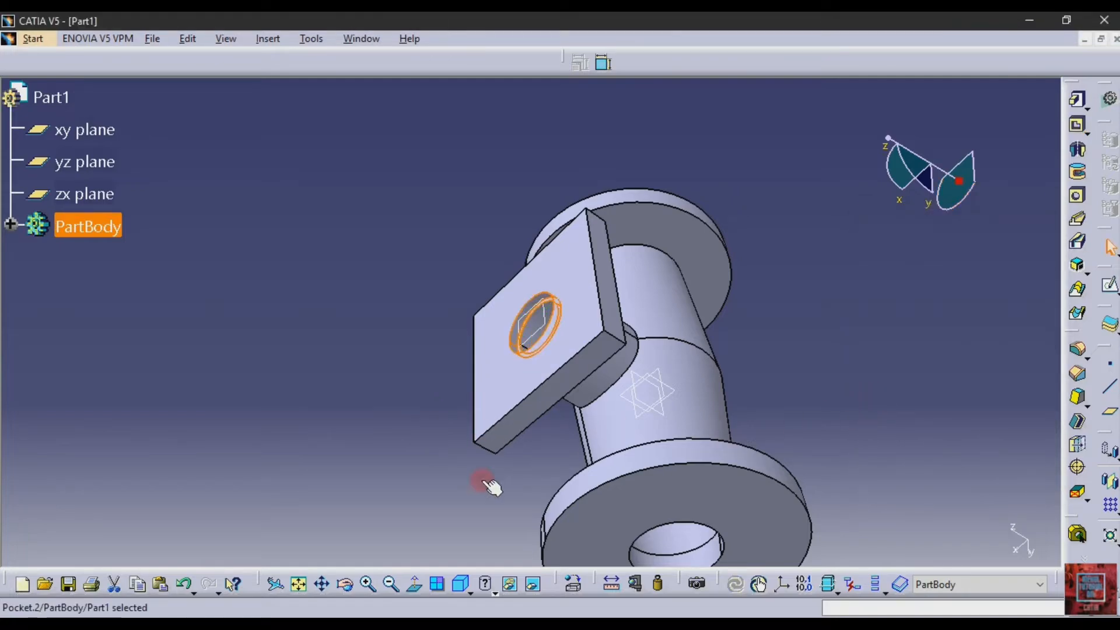
# Check the round flanges' bolt-hole details in drawing 514, and start a sketch on the outer face of the nearer round flange
pyautogui.click(385, 625)
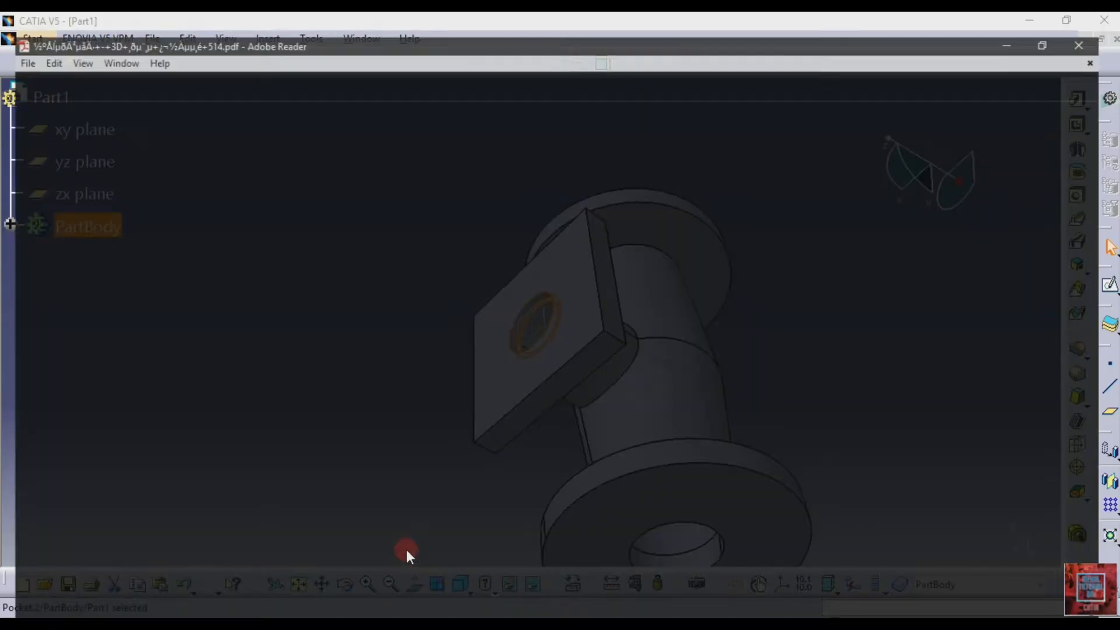
pyautogui.scroll(-1, 576, 333)
pyautogui.scroll(-3, 577, 333)
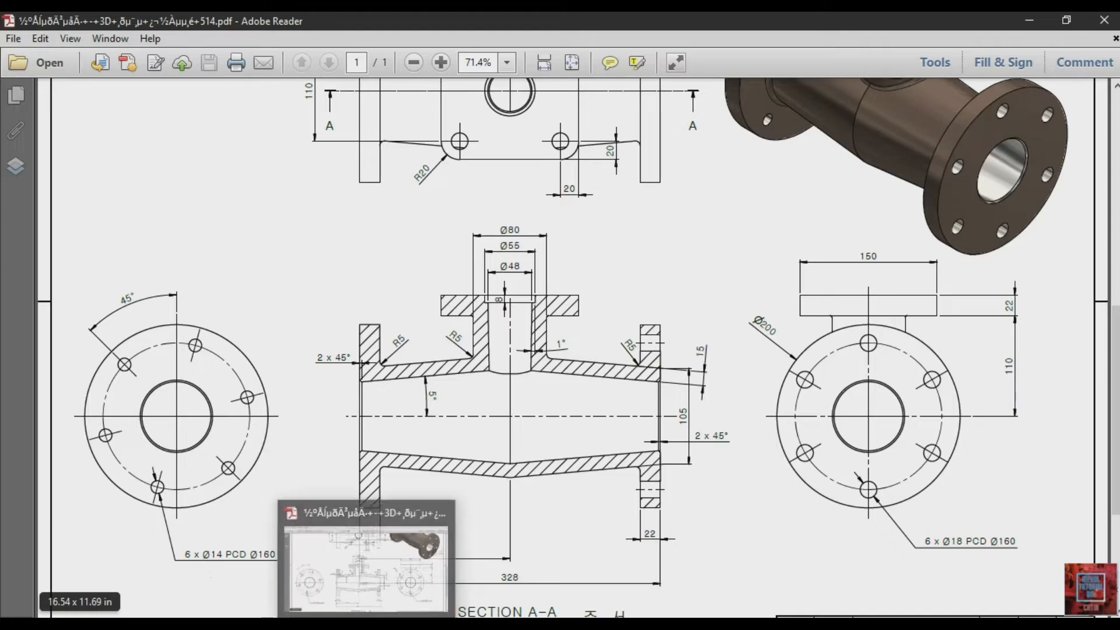
pyautogui.click(339, 623)
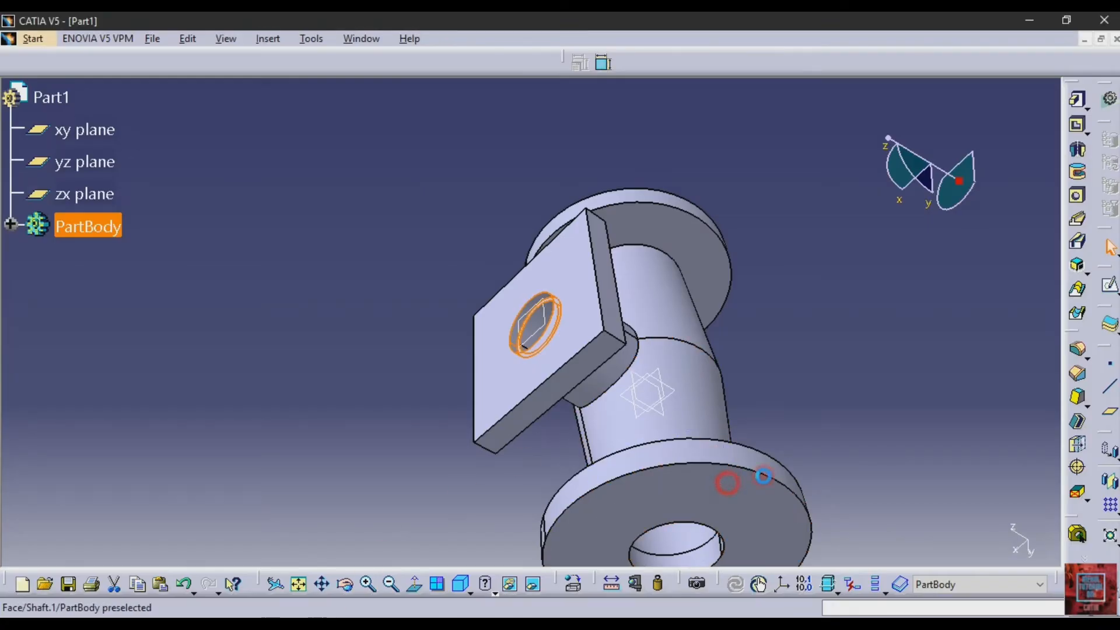
pyautogui.click(736, 488)
pyautogui.click(1106, 288)
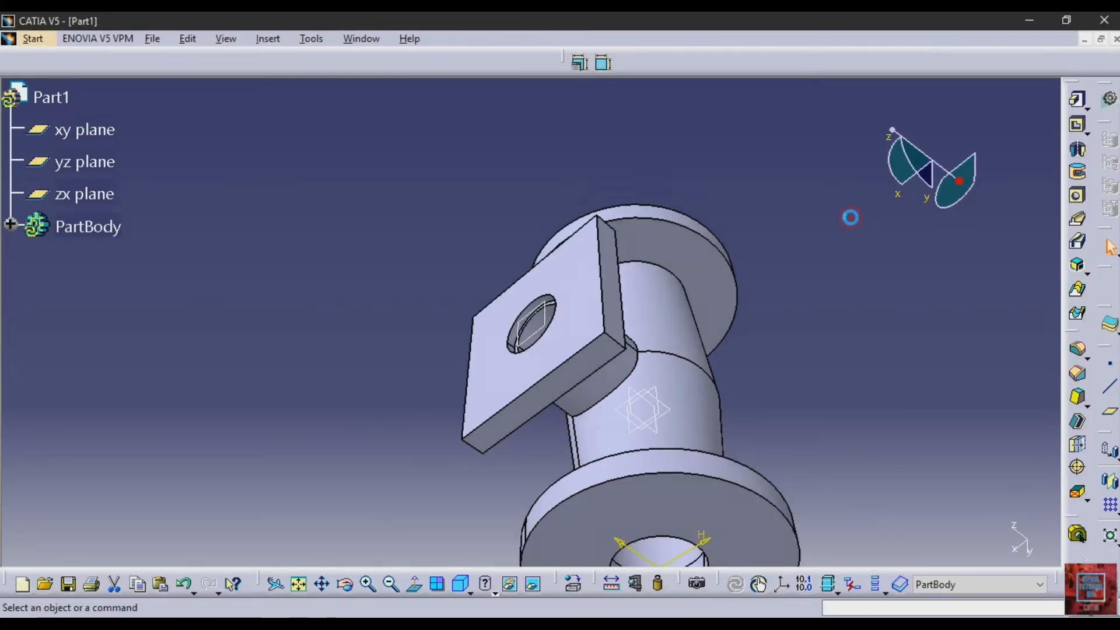
pyautogui.click(296, 587)
pyautogui.click(299, 584)
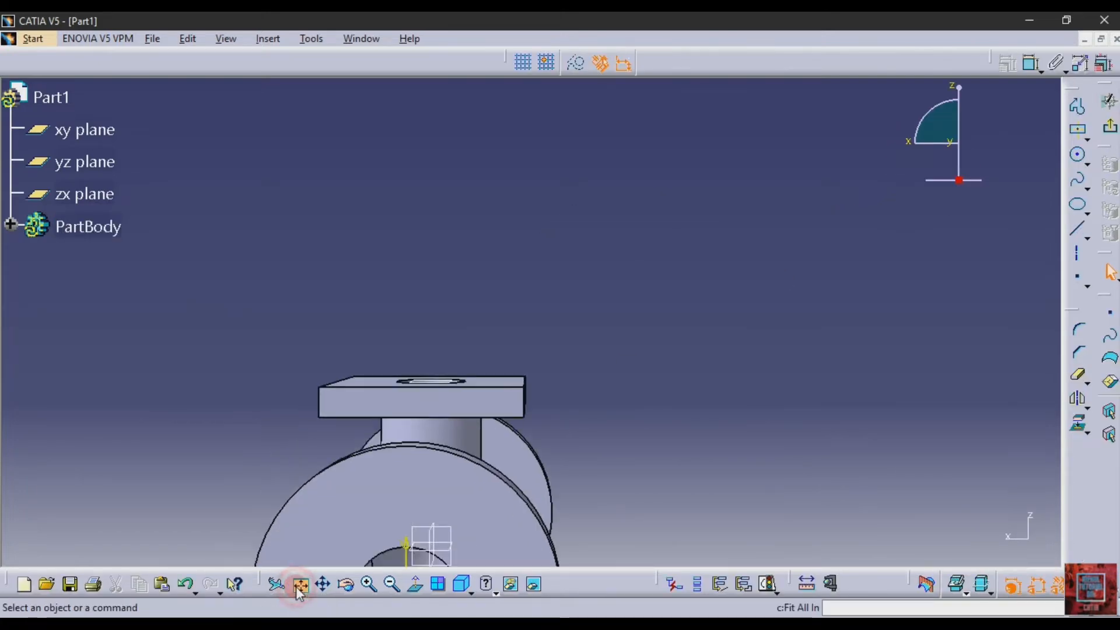
# Draw a construction circle at the sketch origin and dimension its diameter to 160 mm as the bolt-hole pitch circle
pyautogui.click(1077, 155)
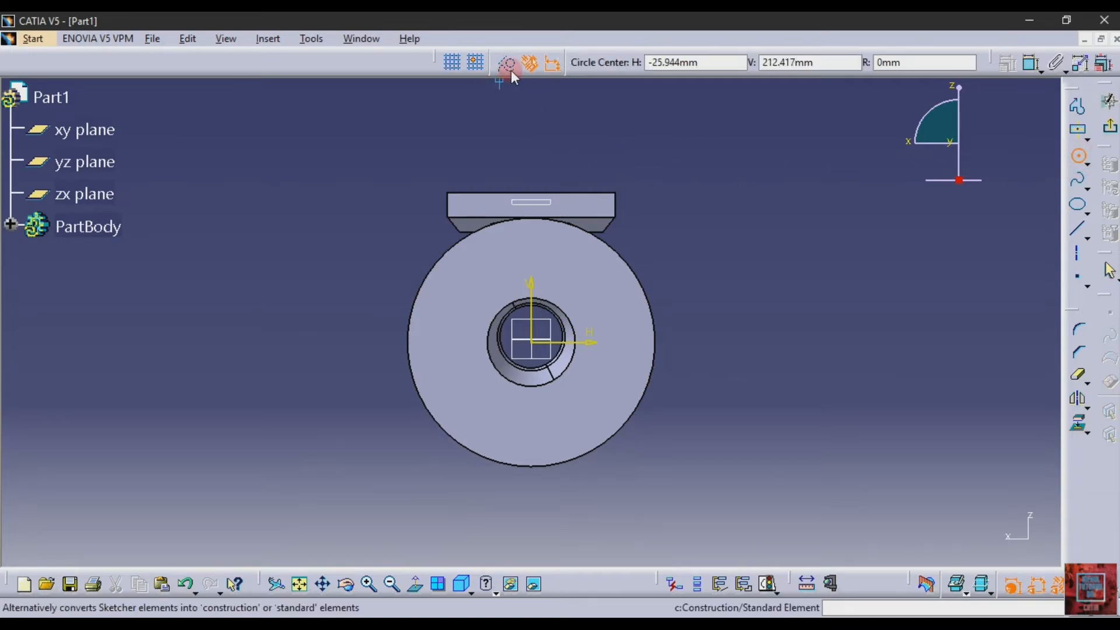
pyautogui.click(535, 344)
pyautogui.click(586, 422)
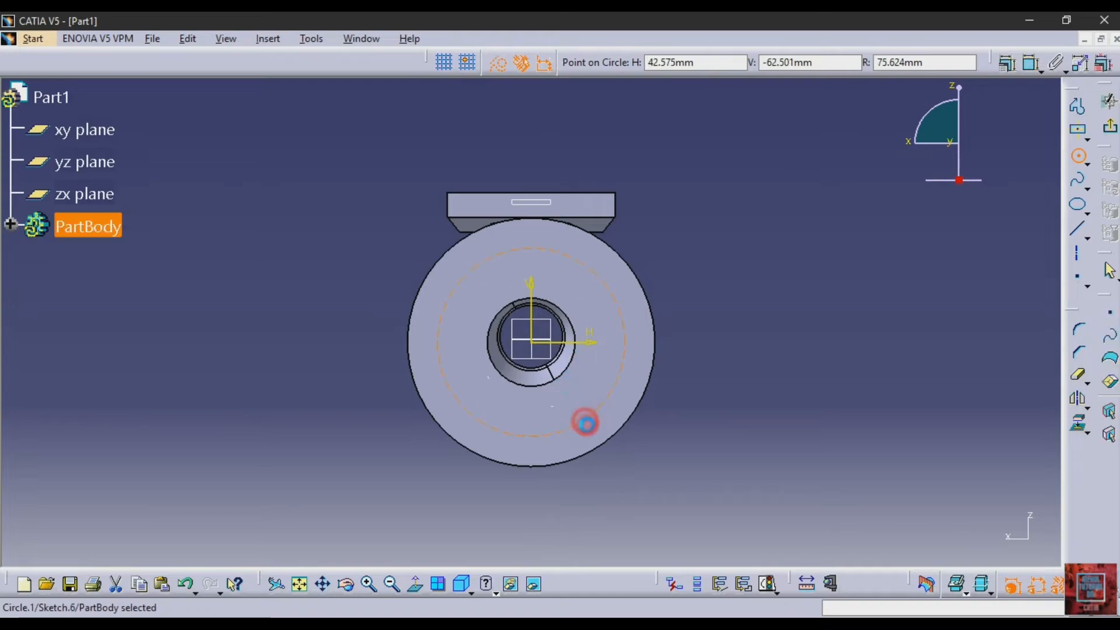
pyautogui.click(1032, 63)
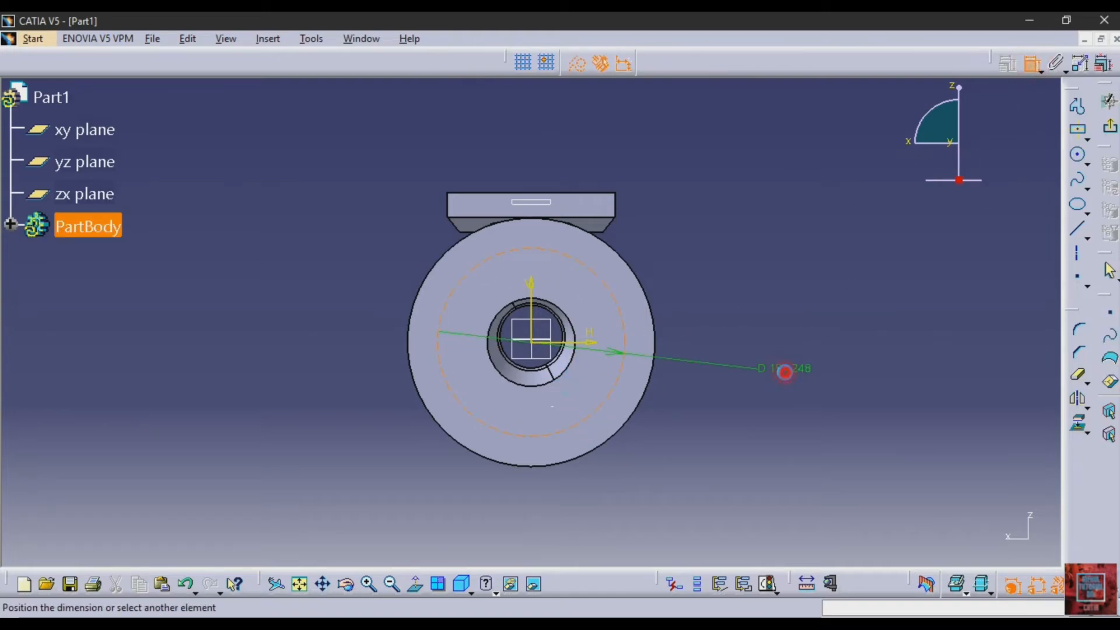
pyautogui.click(785, 372)
pyautogui.doubleClick(794, 369)
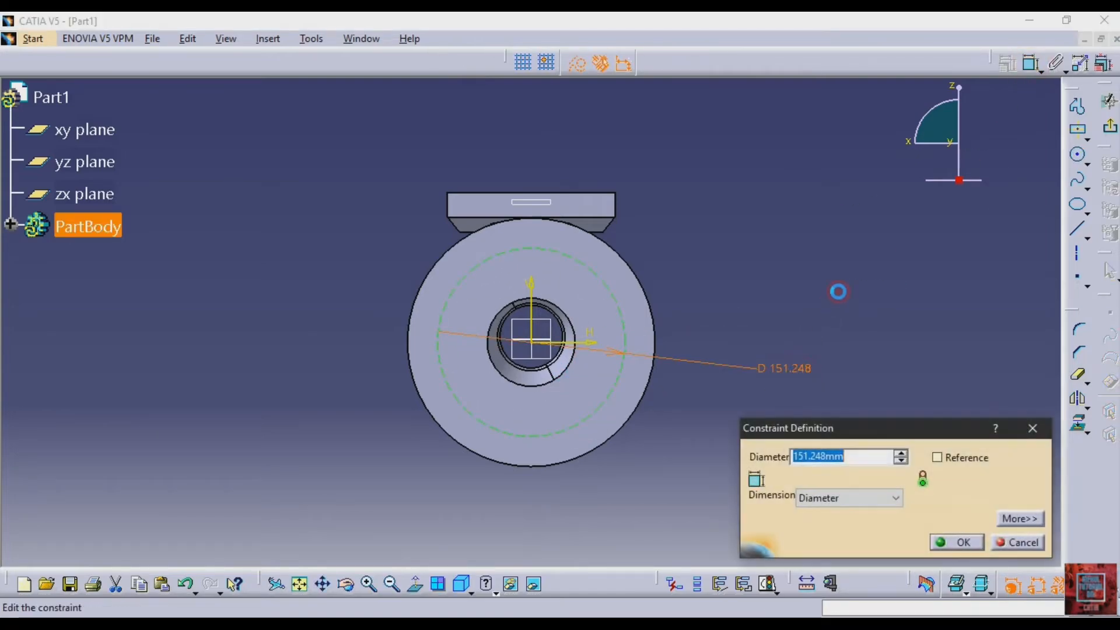
pyautogui.write('160')
pyautogui.press('Return')
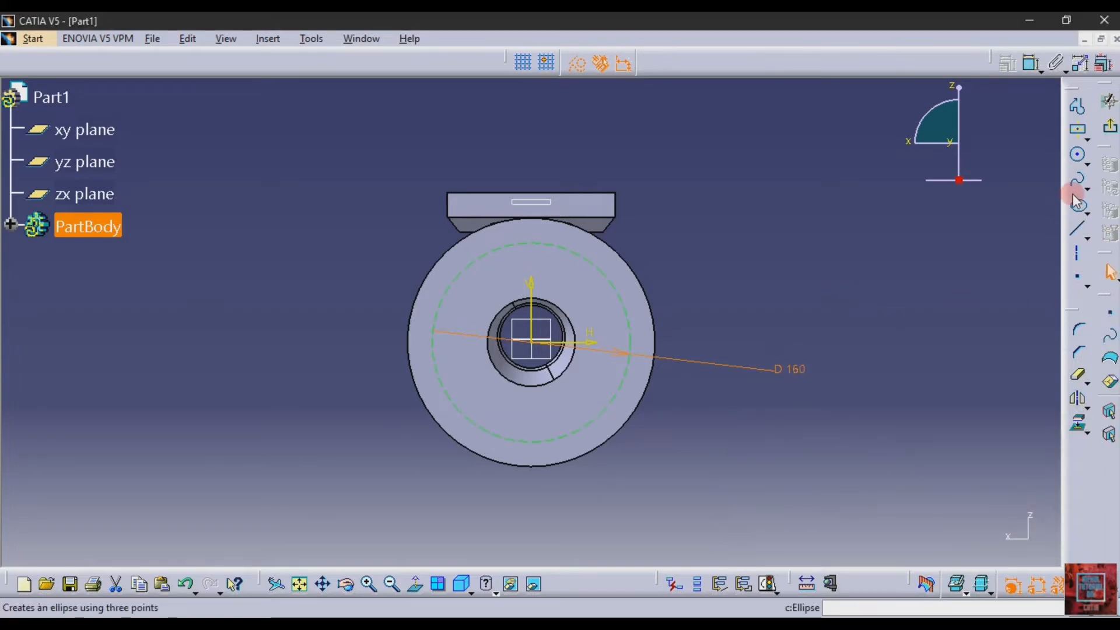
# Draw a standard circle where the pitch circle crosses the vertical axis above the bore, and dimension its diameter to 14 mm
pyautogui.click(1079, 155)
pyautogui.click(506, 62)
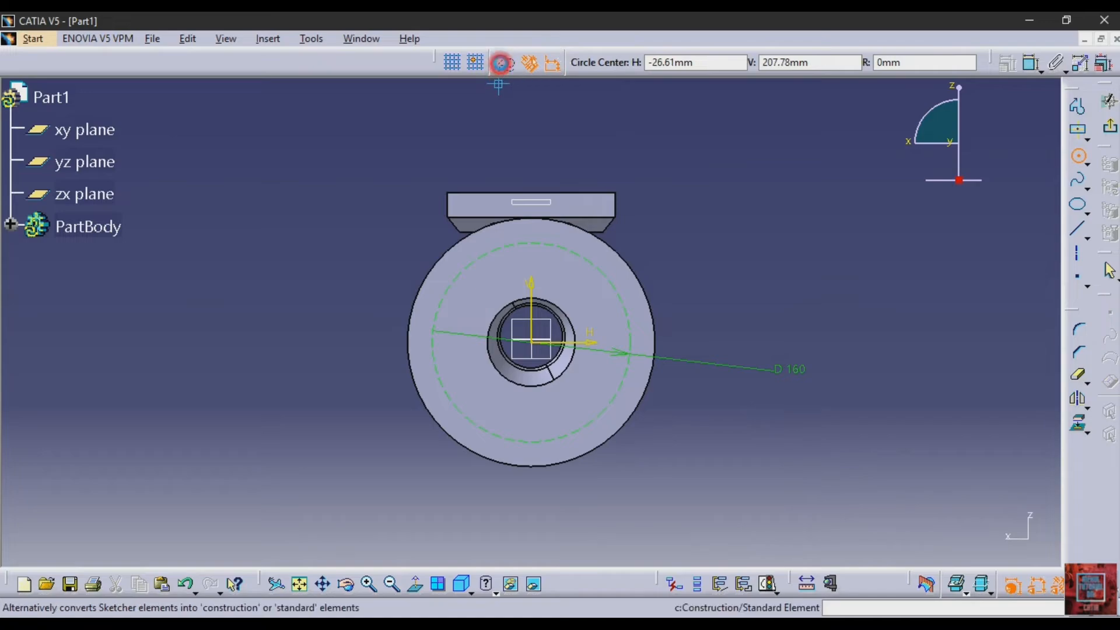
pyautogui.click(532, 244)
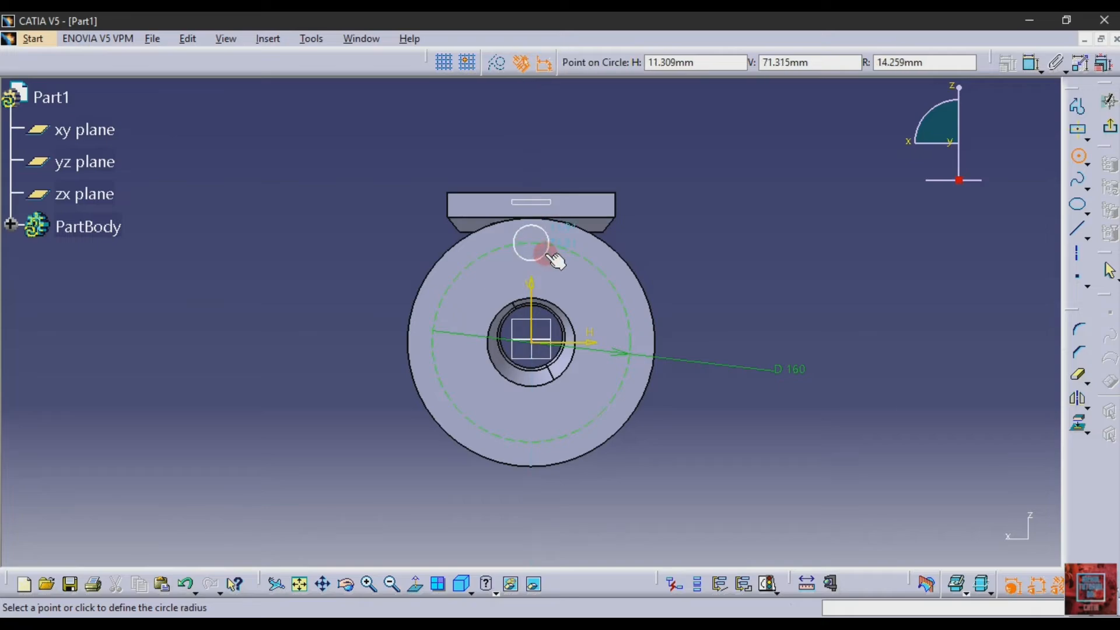
pyautogui.click(554, 259)
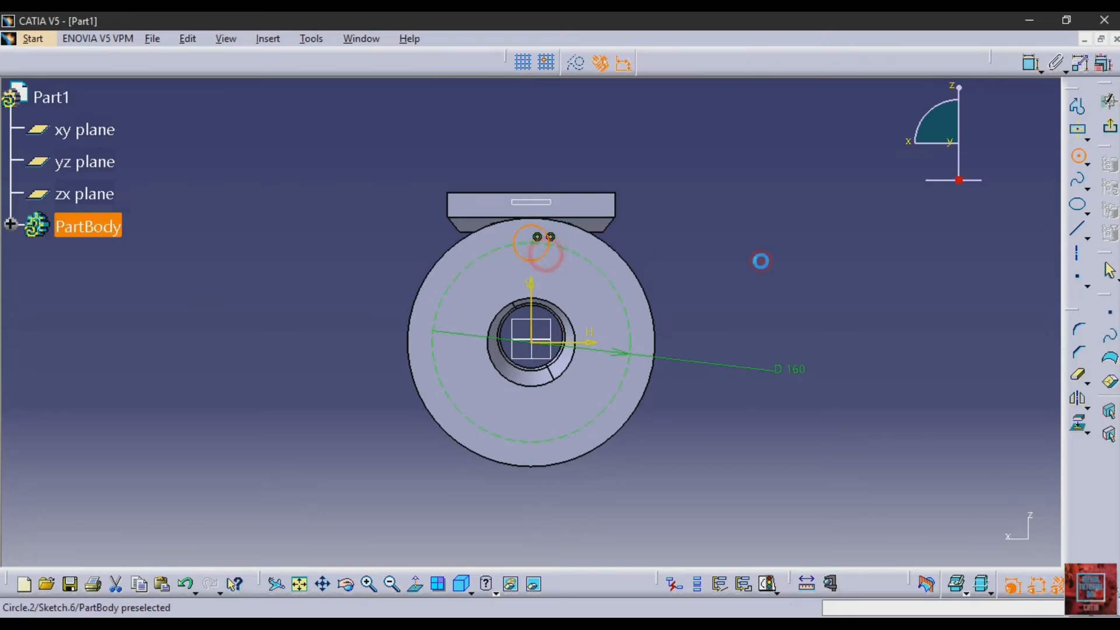
pyautogui.click(1030, 63)
pyautogui.click(702, 260)
pyautogui.doubleClick(719, 258)
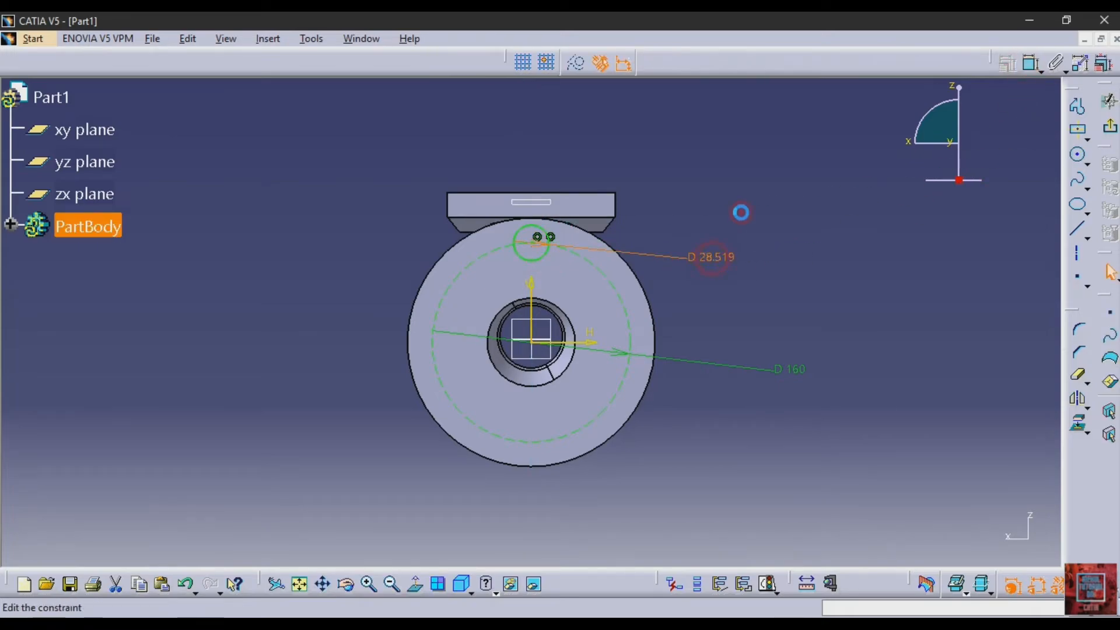
pyautogui.write('14mm')
pyautogui.press('Return')
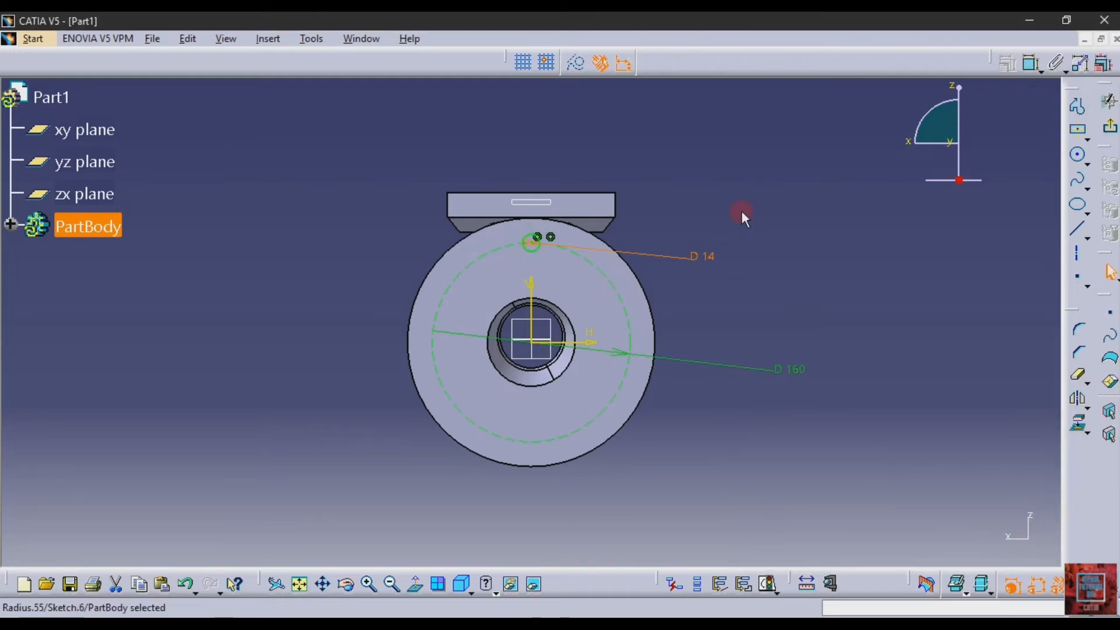
# Recheck drawing 514, exit the bolt-hole sketch, and pocket the 14 mm circle with an Up to next limit
pyautogui.click(292, 623)
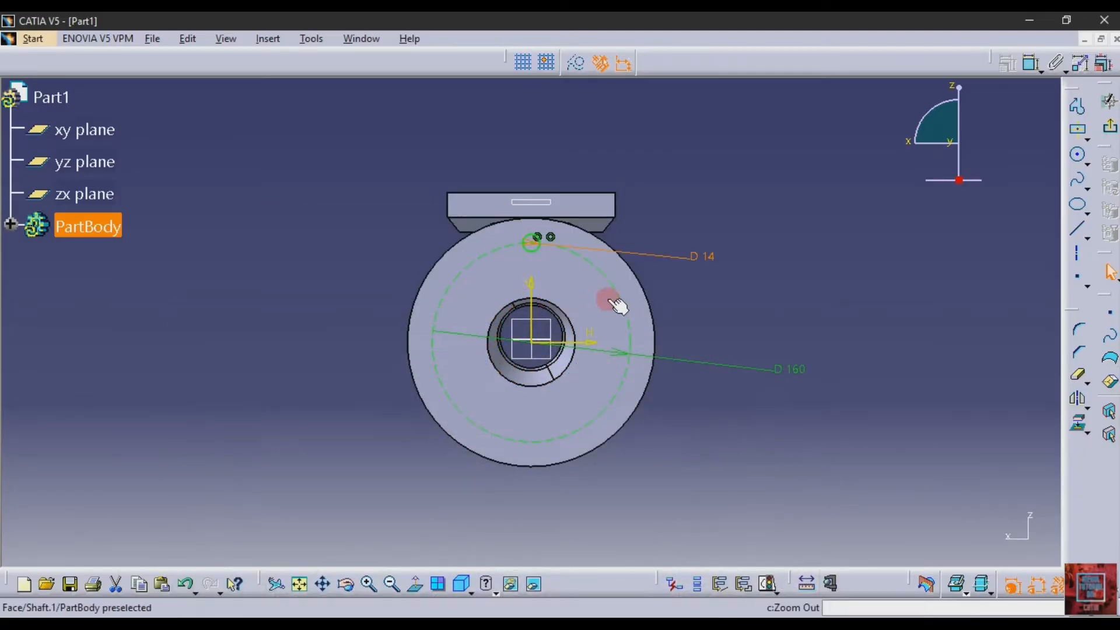
pyautogui.click(609, 301)
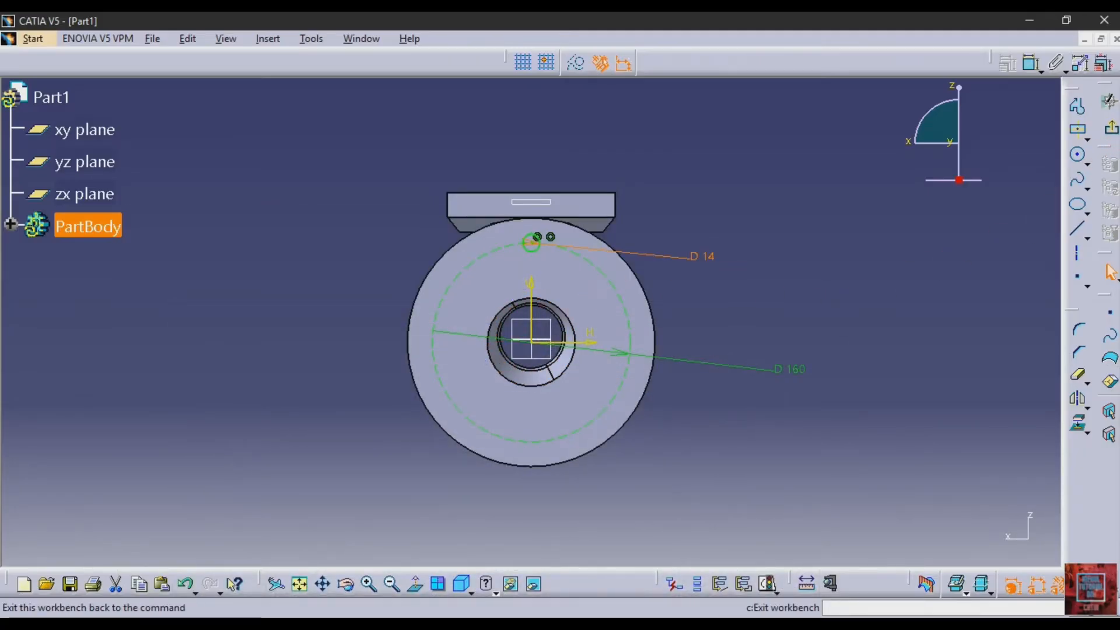
pyautogui.click(1080, 174)
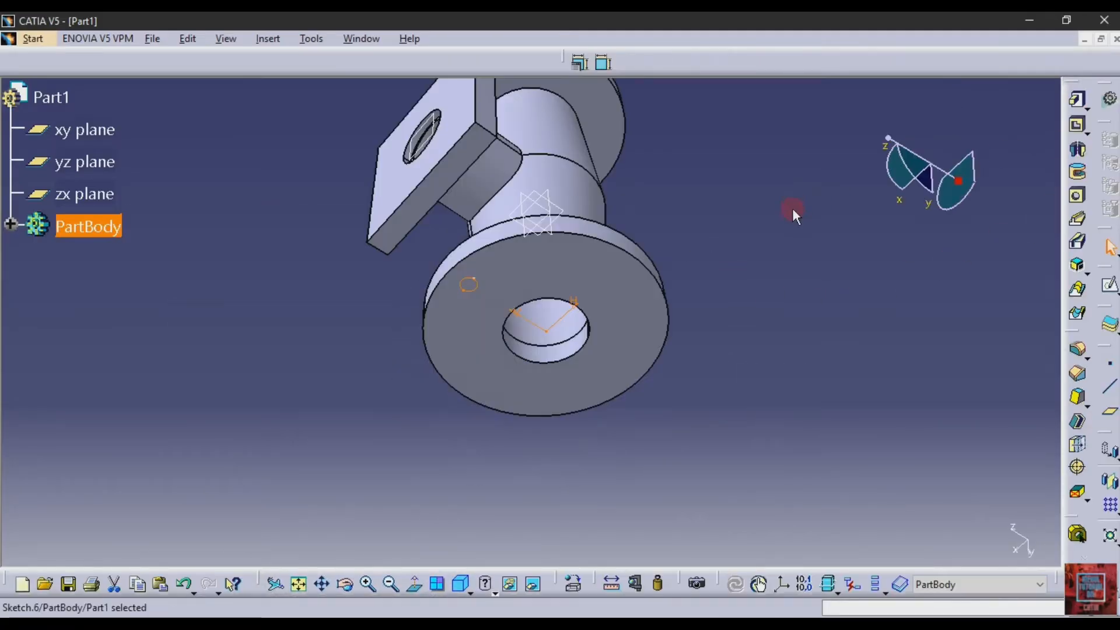
pyautogui.click(1077, 124)
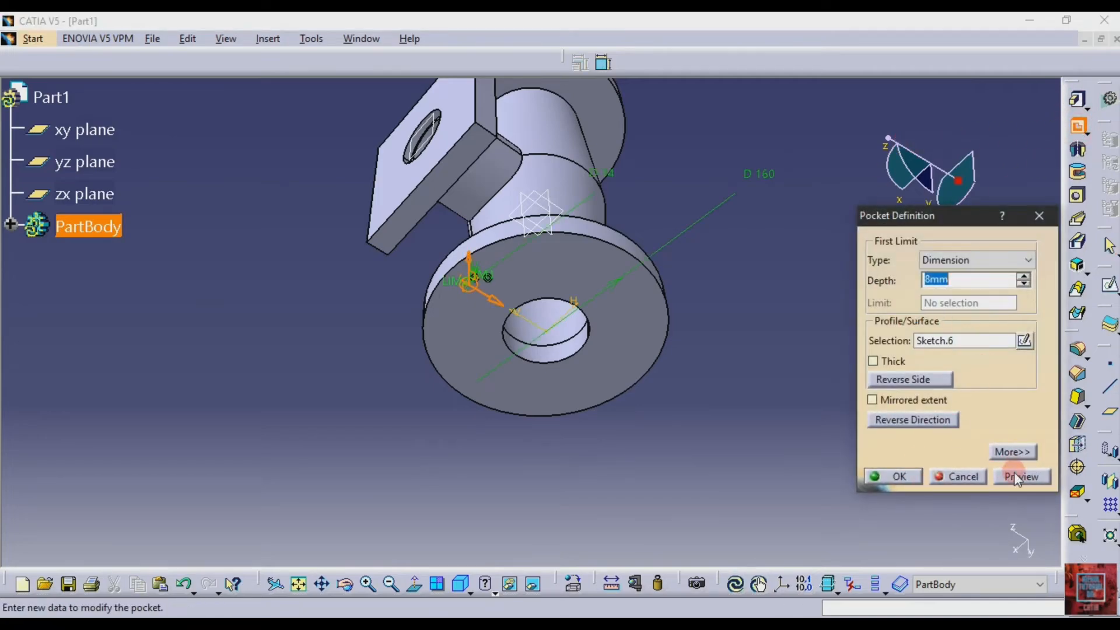
pyautogui.click(995, 258)
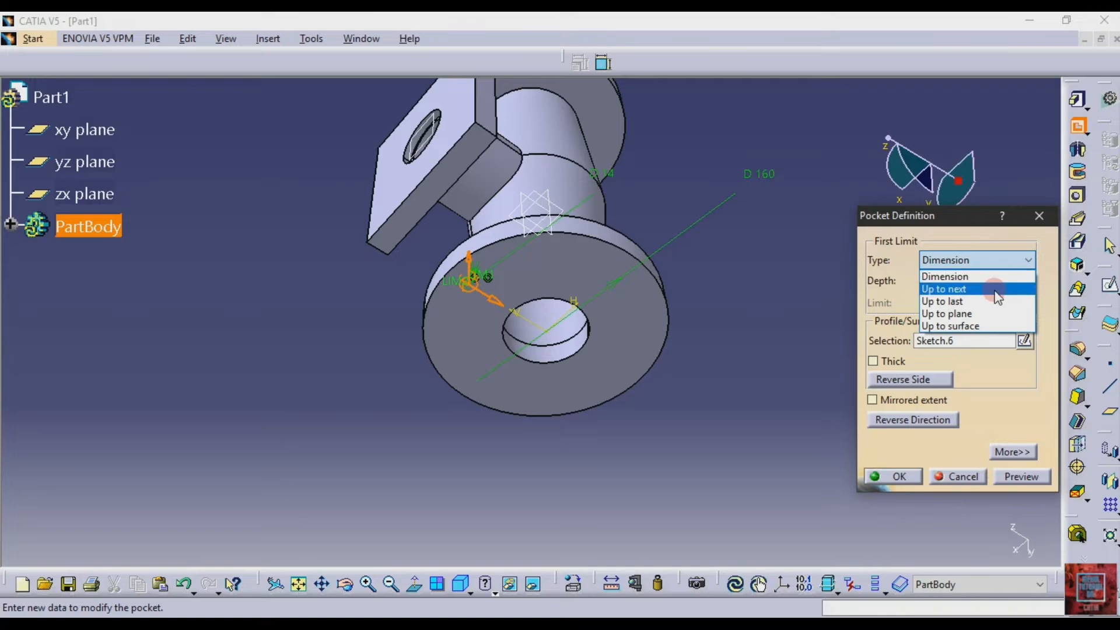
pyautogui.click(995, 290)
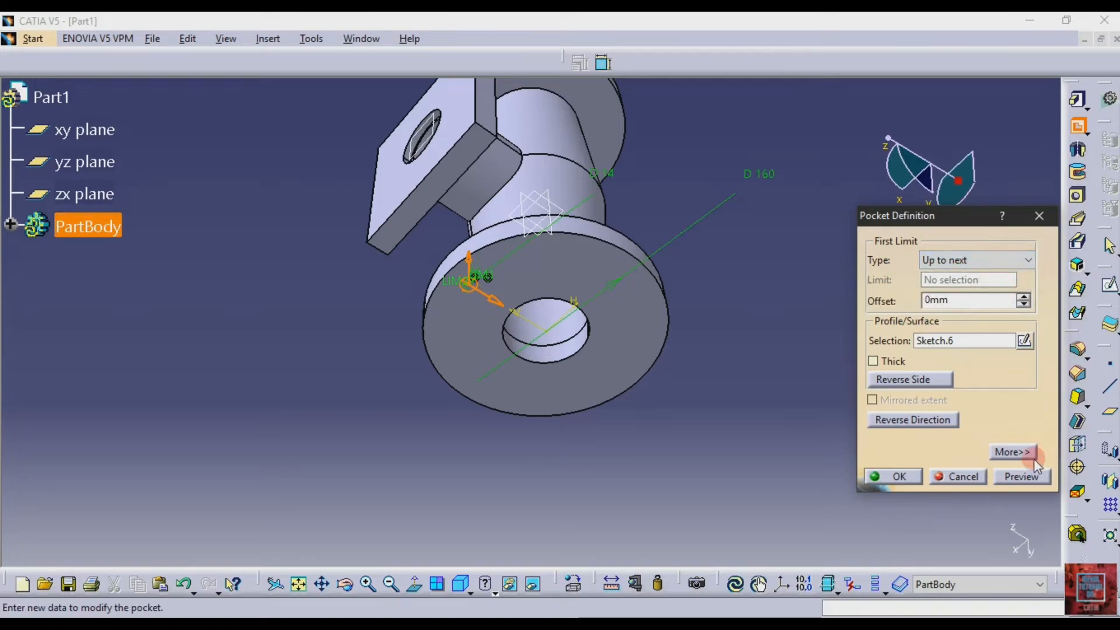
pyautogui.click(911, 479)
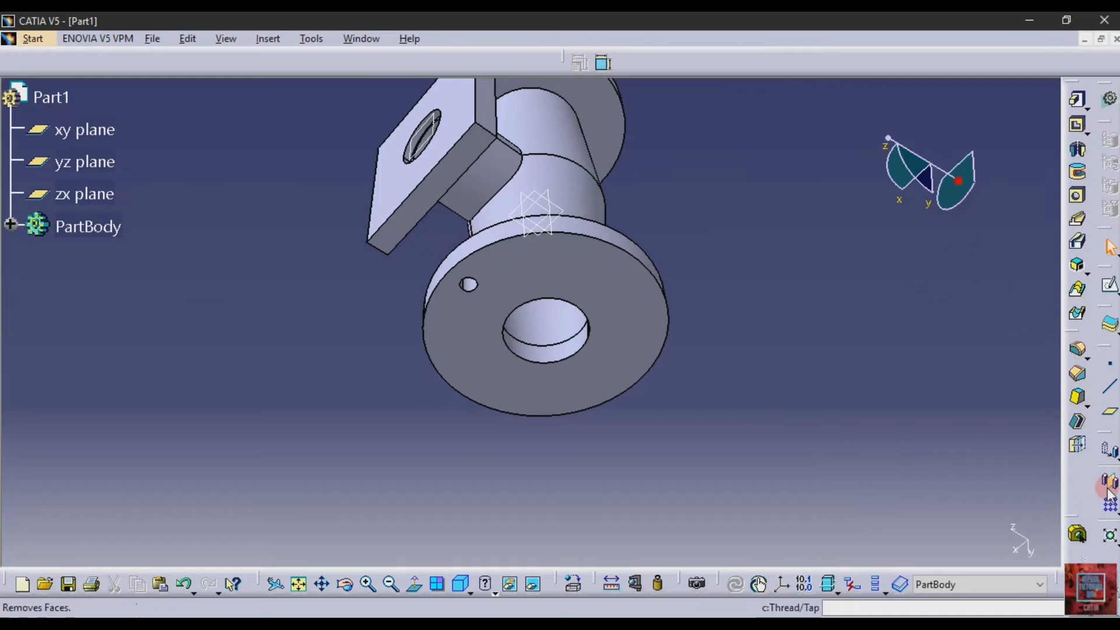
# Start a circular pattern using the Complete crown parameters with 6 instances
pyautogui.click(1117, 513)
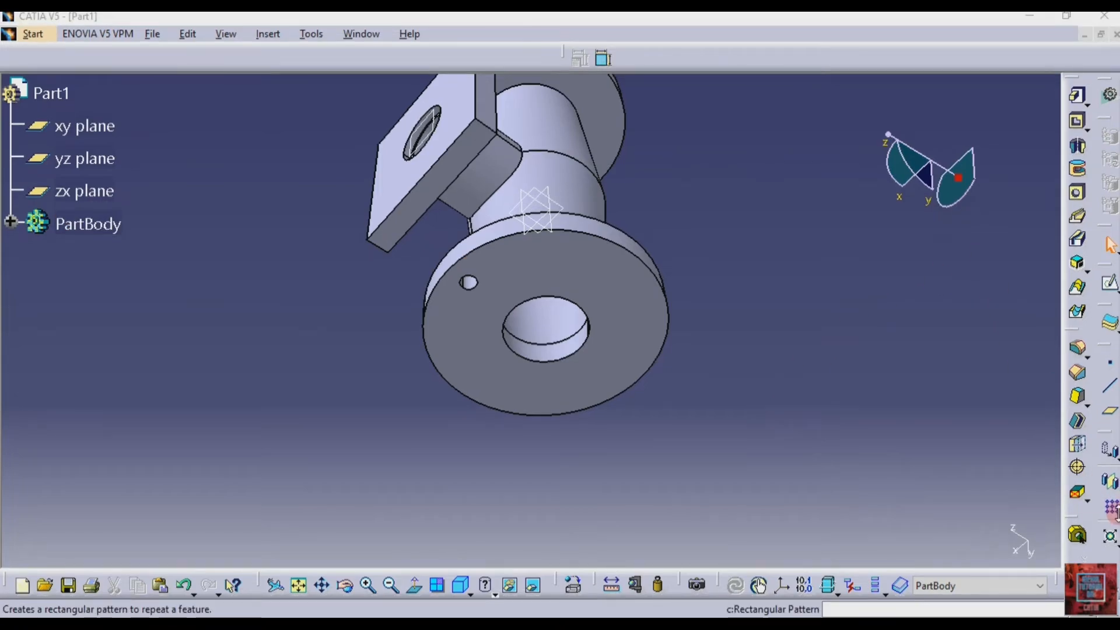
pyautogui.click(1117, 516)
pyautogui.click(914, 475)
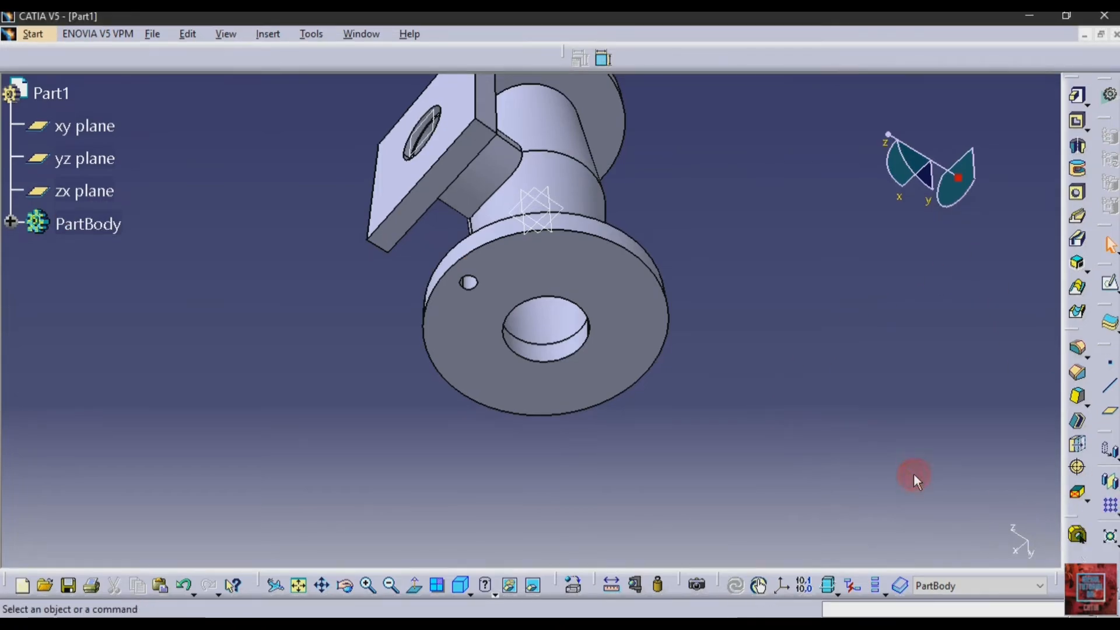
pyautogui.click(1115, 513)
pyautogui.click(1090, 527)
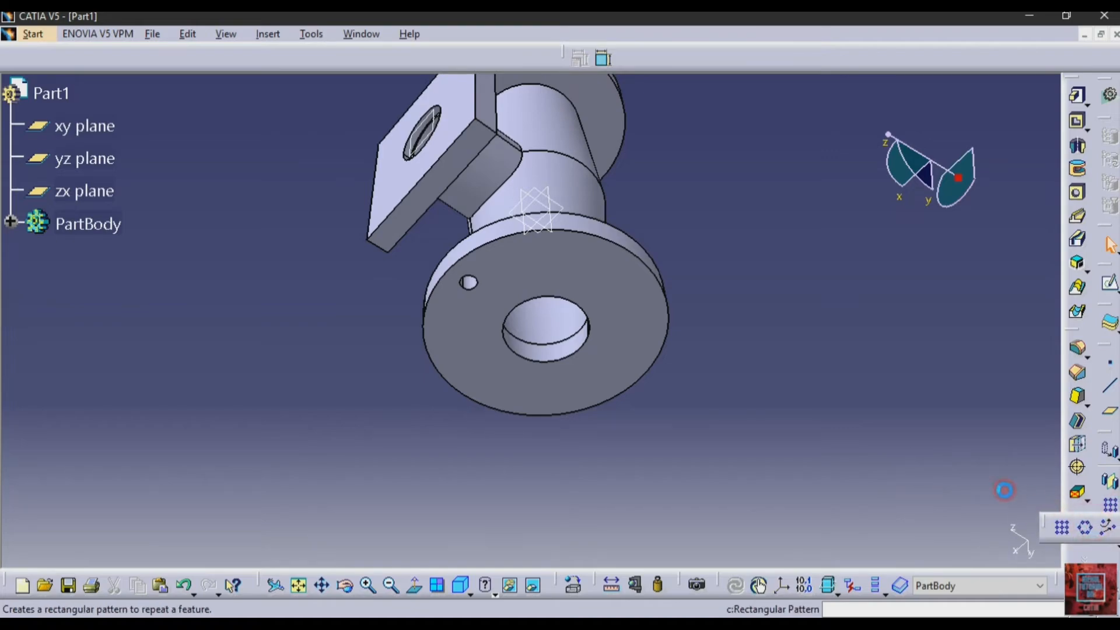
pyautogui.click(907, 345)
pyautogui.click(888, 324)
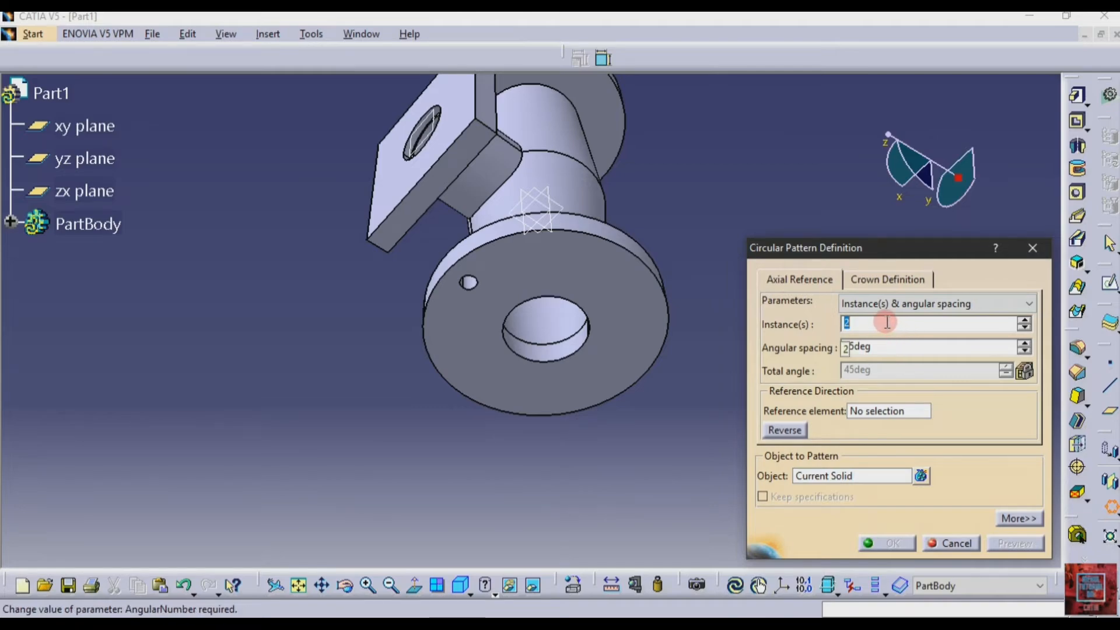
pyautogui.click(890, 305)
pyautogui.click(894, 302)
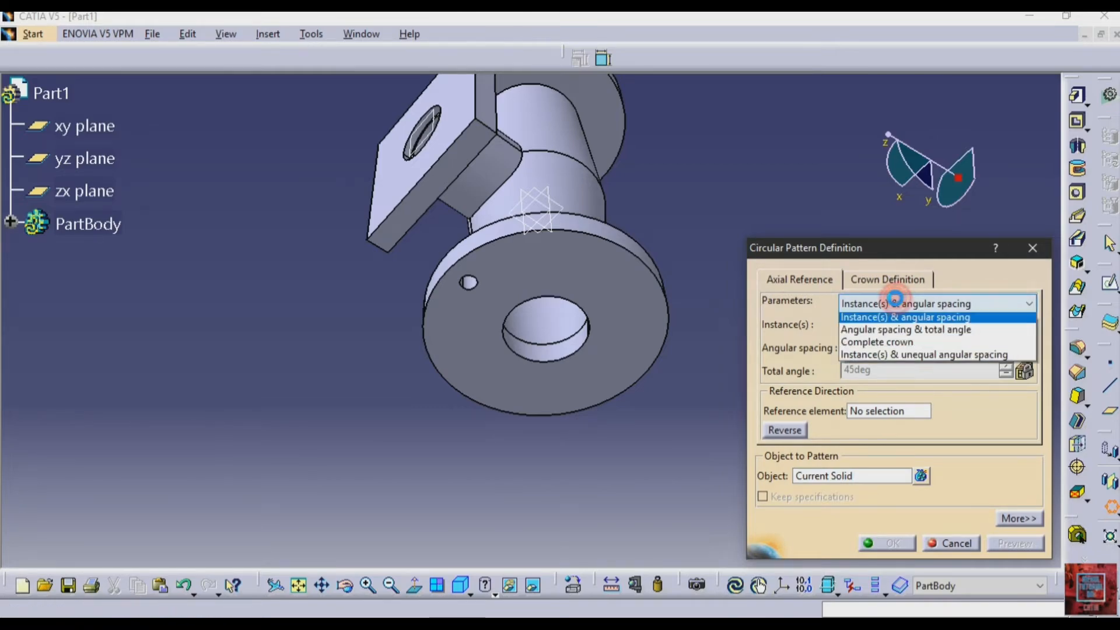
pyautogui.click(889, 357)
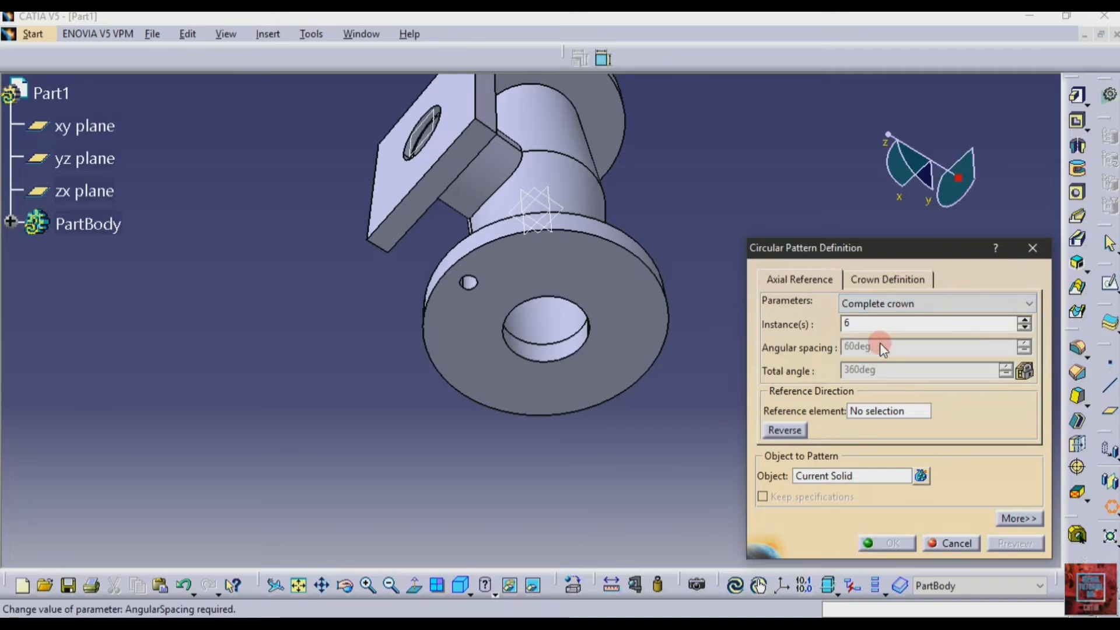
# Pattern the 14 mm hole around the flange, using the flange's outer face as the reference element and reversing the direction
pyautogui.click(865, 411)
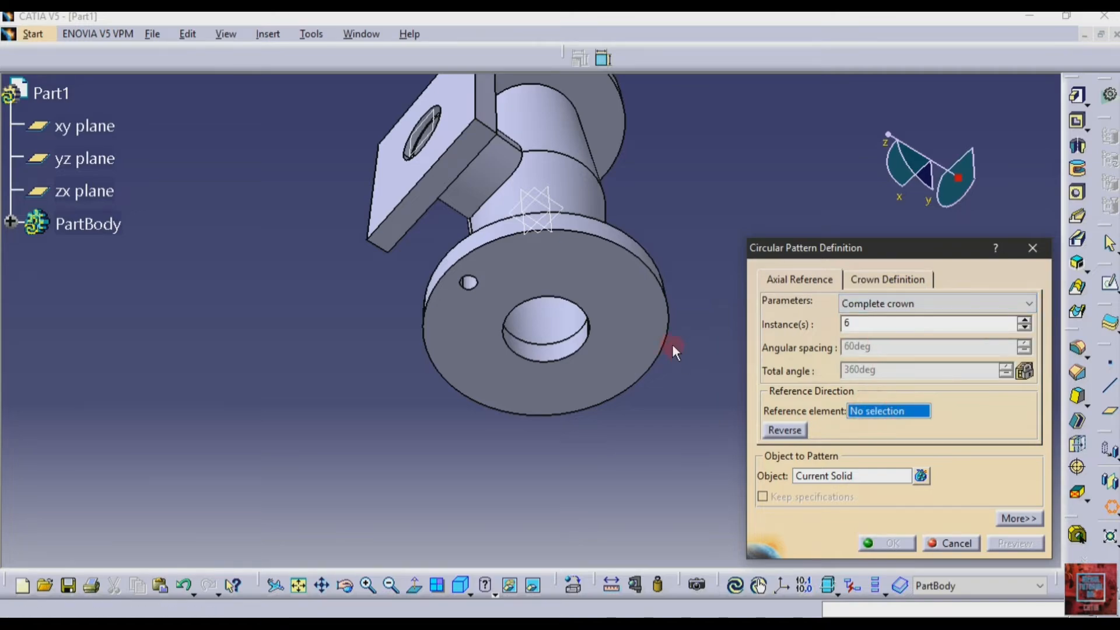
pyautogui.click(641, 320)
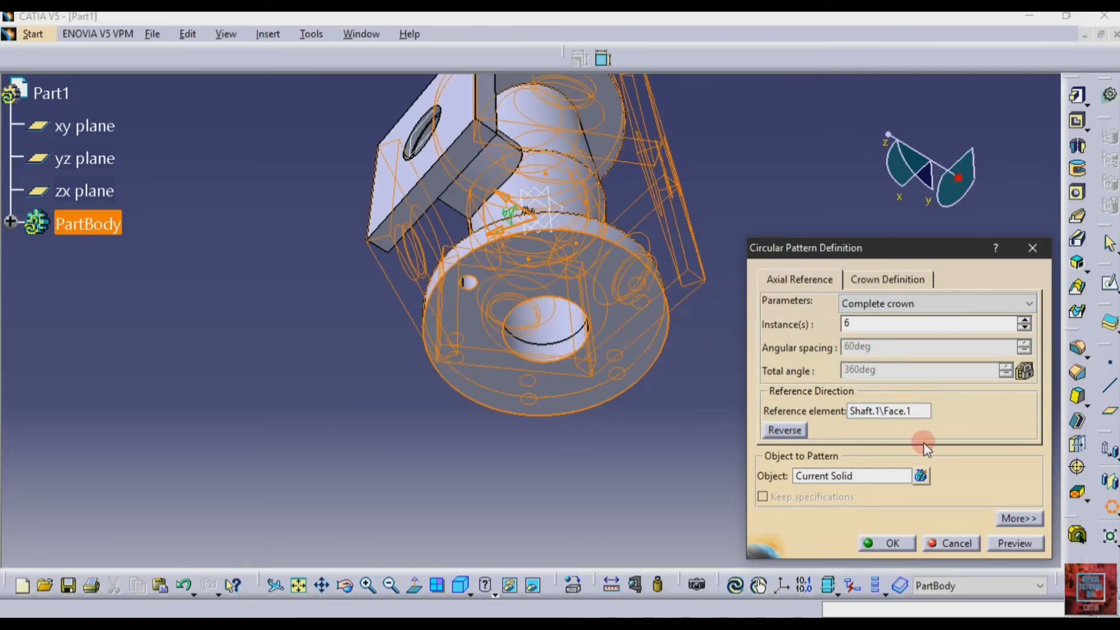
pyautogui.click(792, 432)
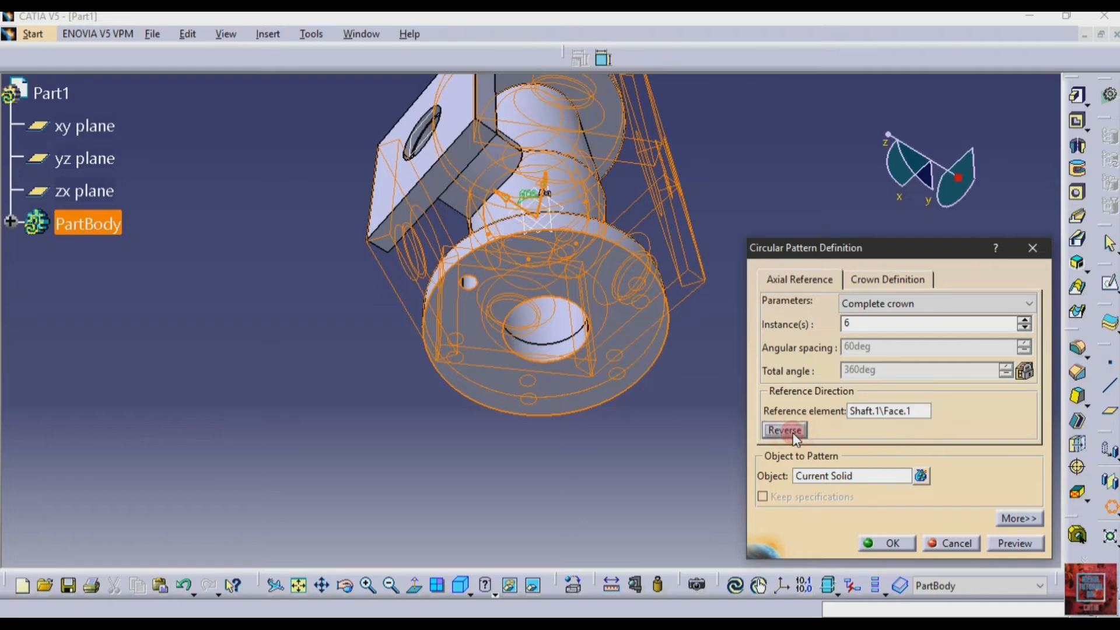
pyautogui.click(864, 477)
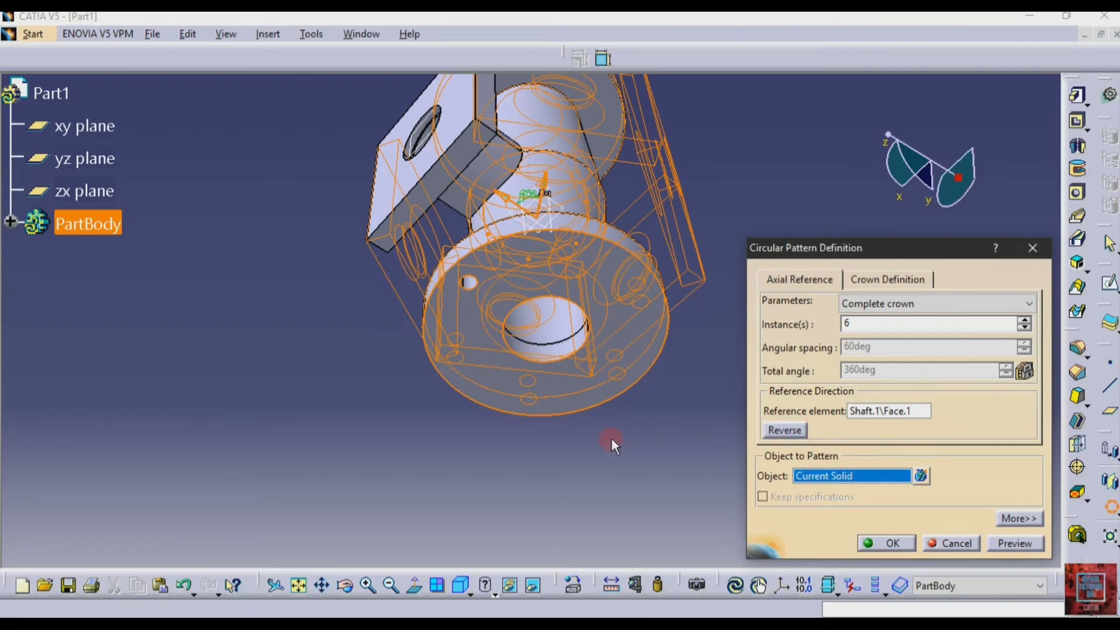
pyautogui.click(467, 280)
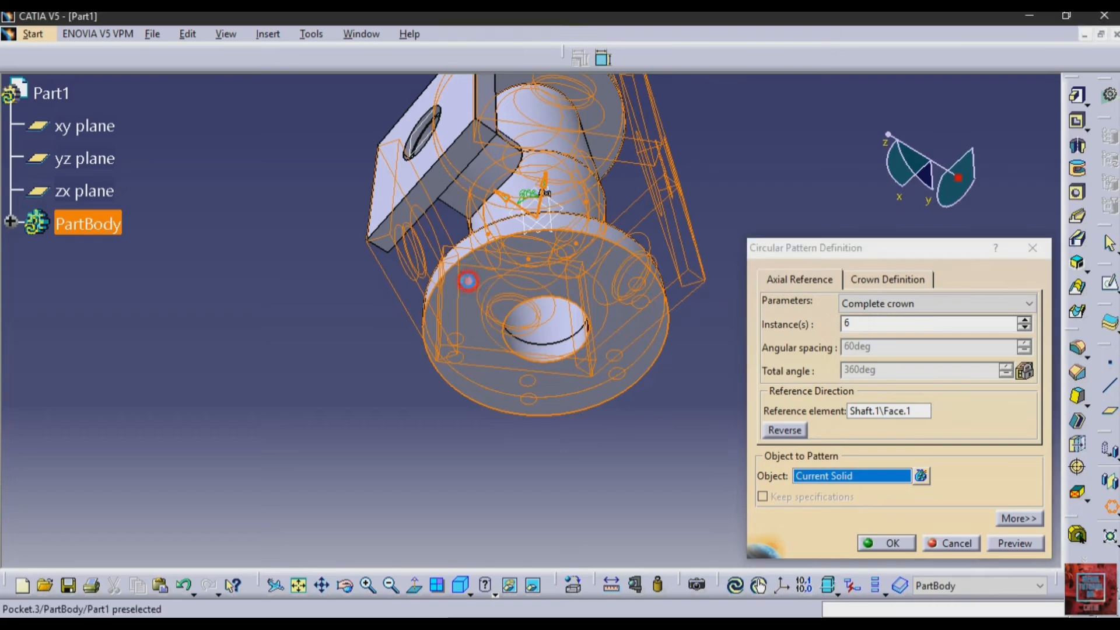
pyautogui.click(1010, 543)
pyautogui.click(885, 543)
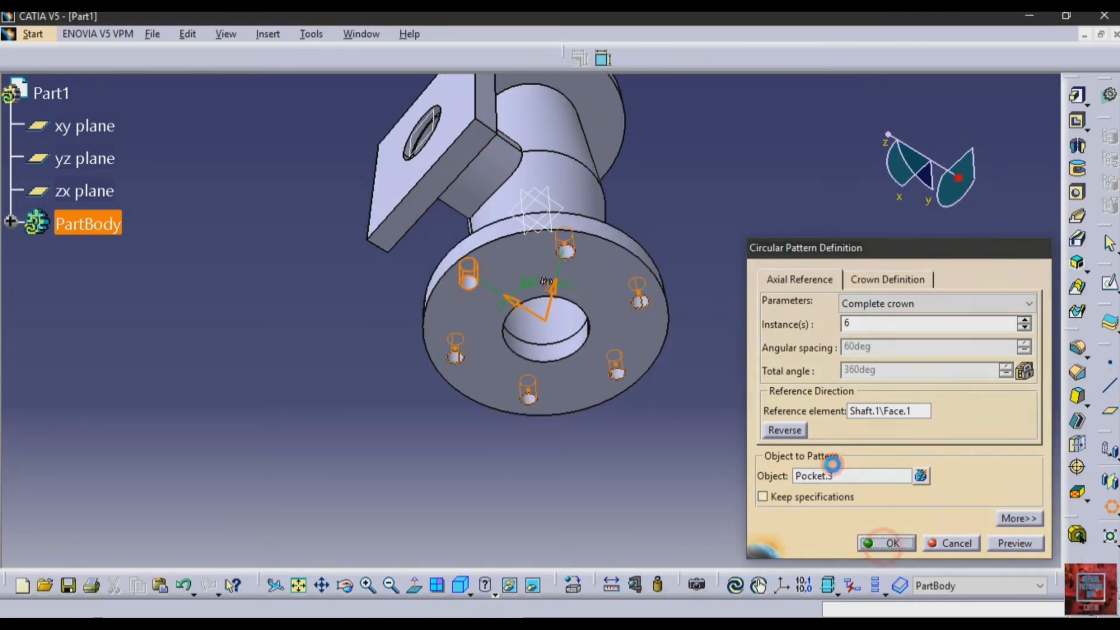
pyautogui.click(782, 317)
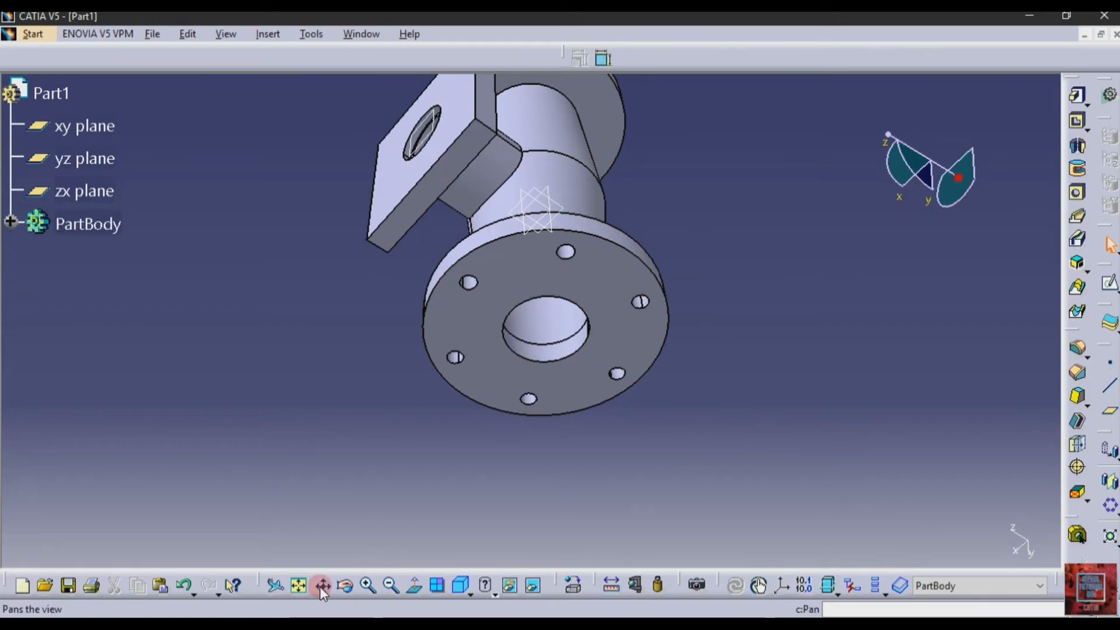
# Start a sketch on the outer face of the opposite round flange, and check its bolt-hole details in drawing 514
pyautogui.click(389, 586)
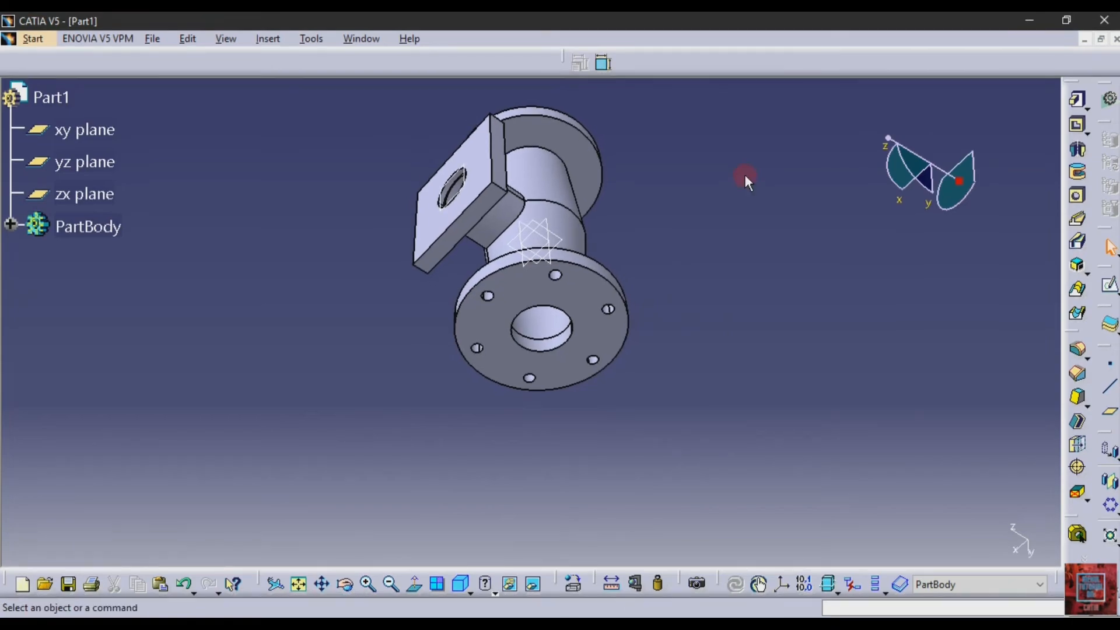
pyautogui.click(346, 583)
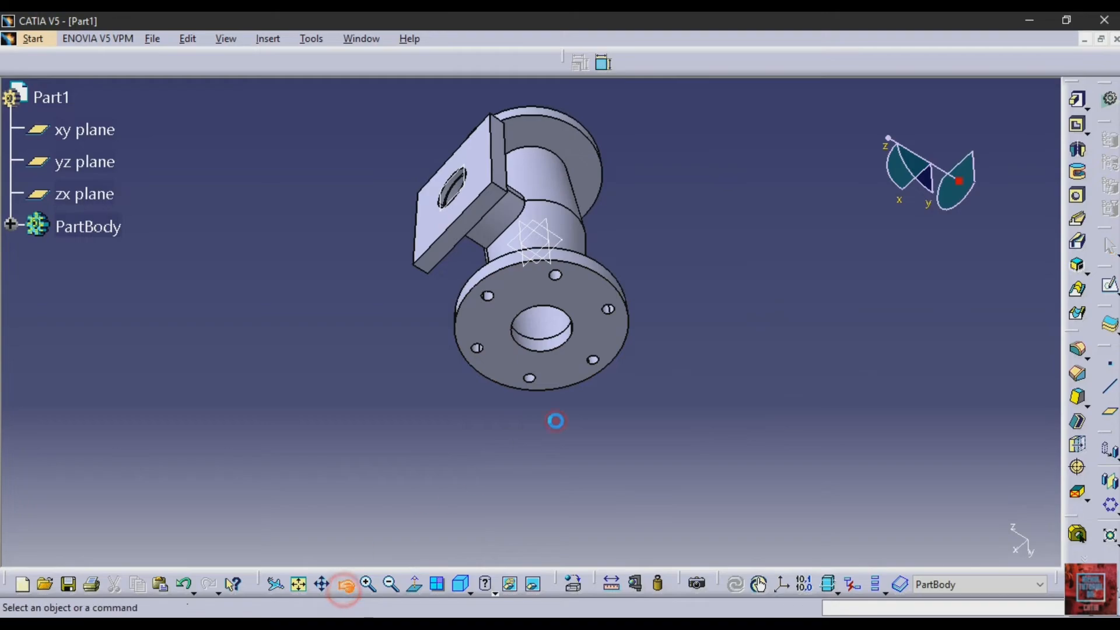
pyautogui.moveTo(555, 420); pyautogui.dragTo(301, 498)
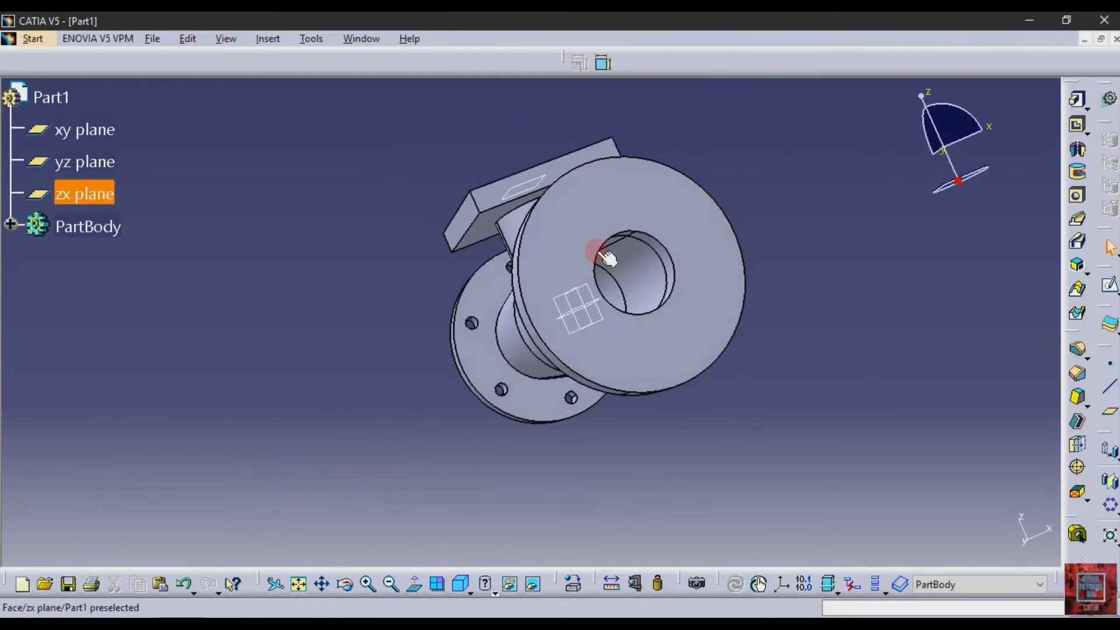
pyautogui.click(596, 216)
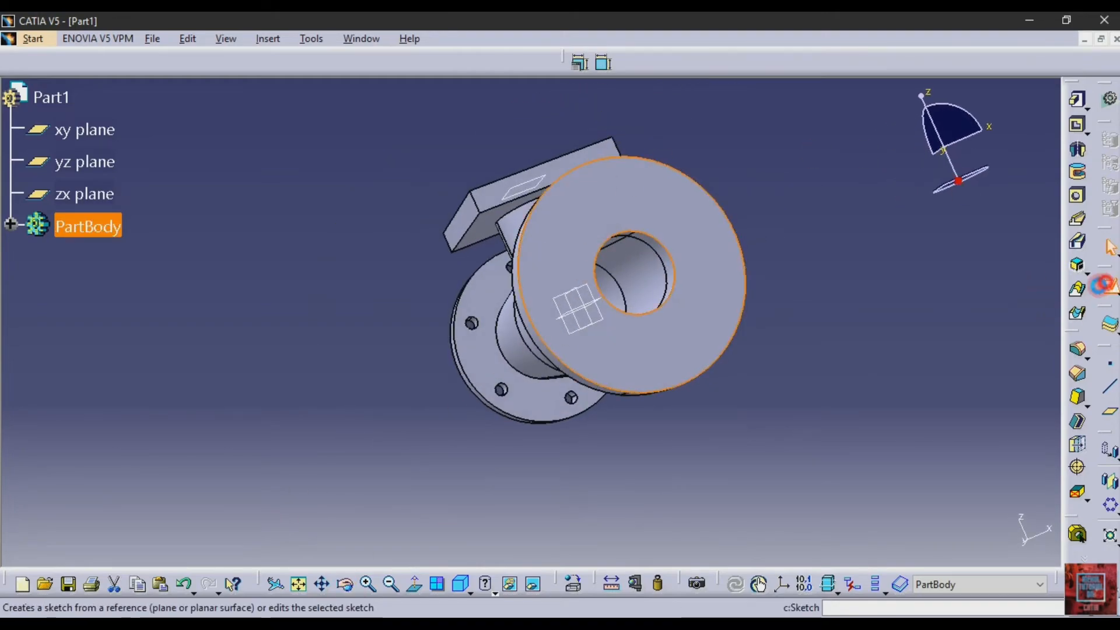
pyautogui.click(1107, 286)
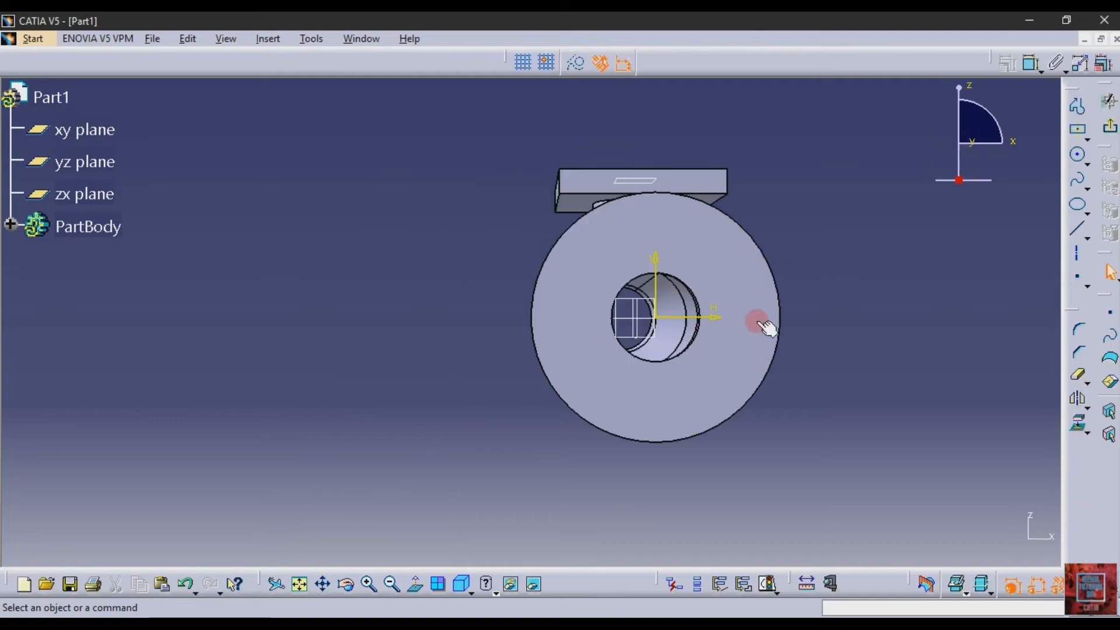
pyautogui.click(299, 584)
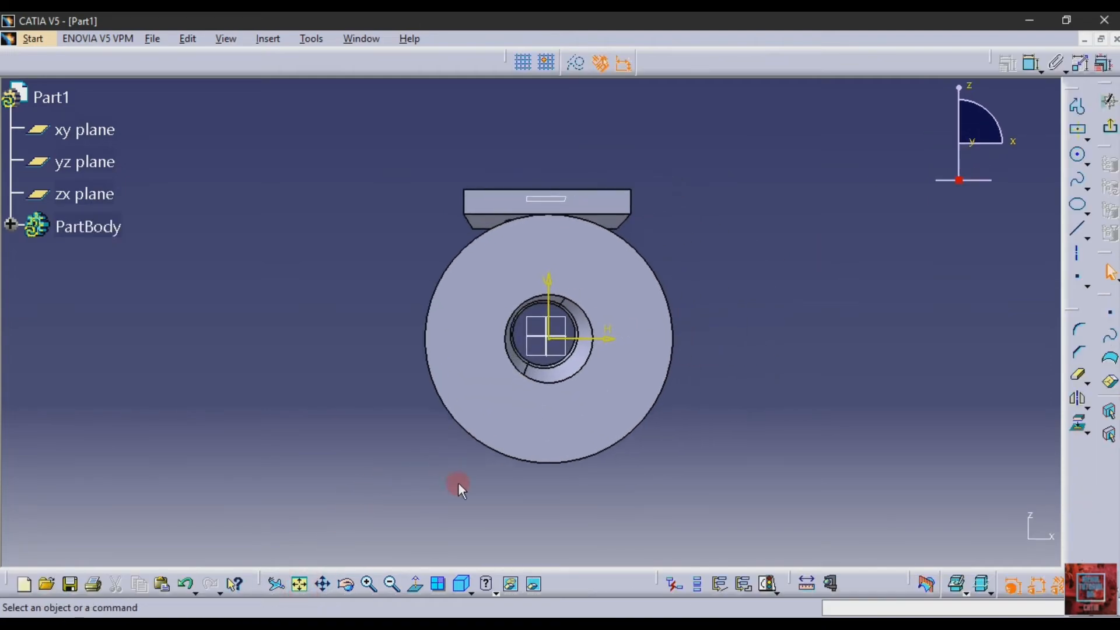
pyautogui.click(416, 583)
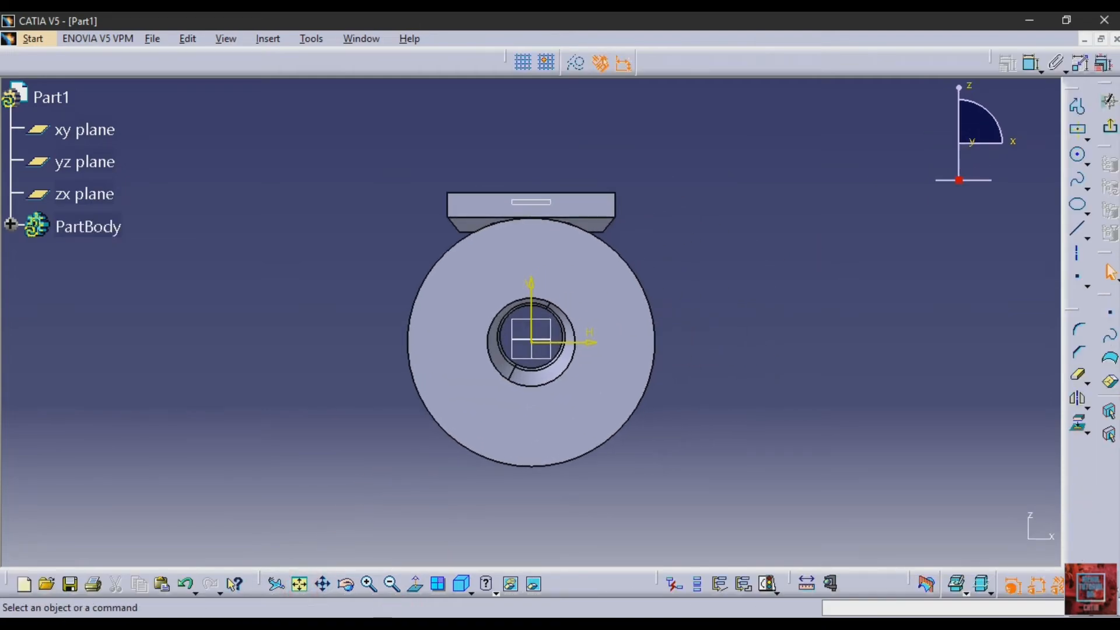
pyautogui.click(382, 625)
pyautogui.scroll(-2, 204, 375)
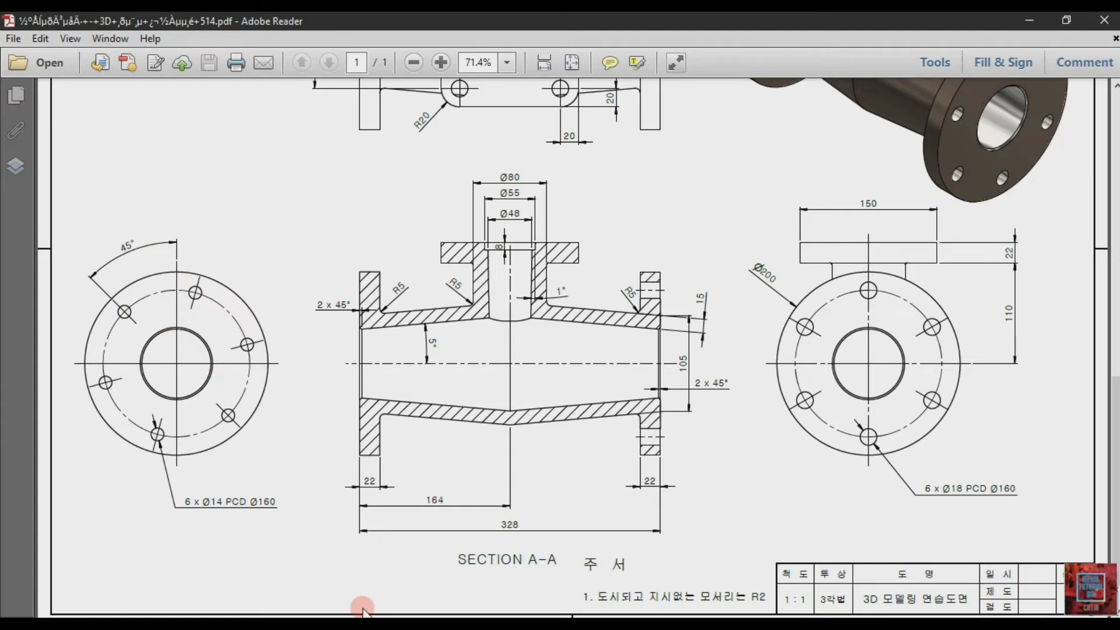
pyautogui.click(338, 622)
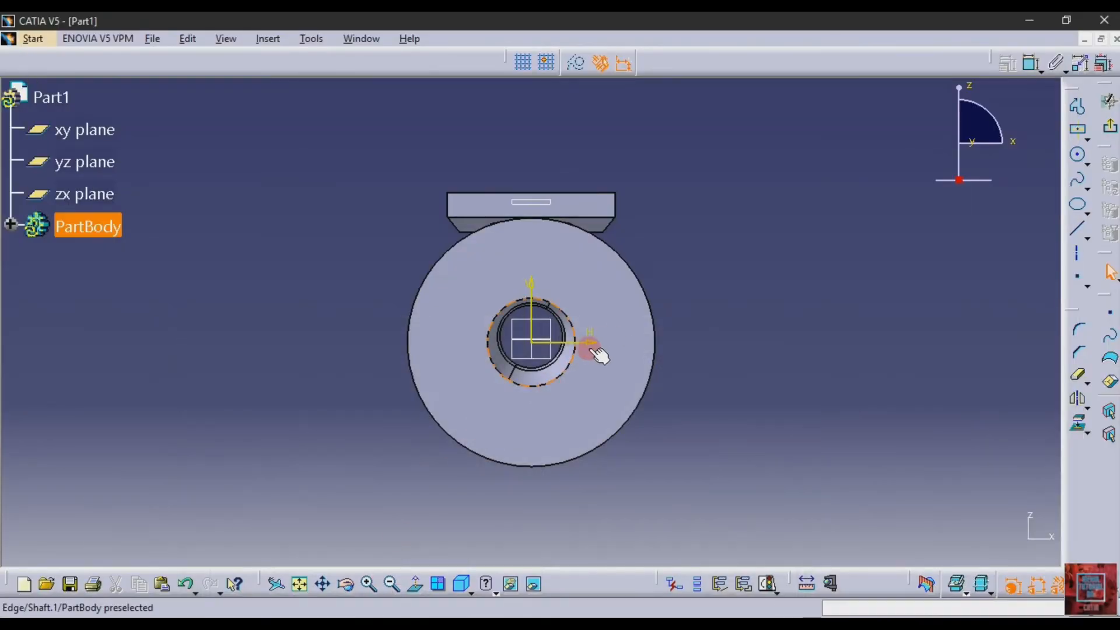
# Sketch a construction circle about 155 mm in diameter centred on the flange's origin, and dimension its diameter
pyautogui.click(1079, 155)
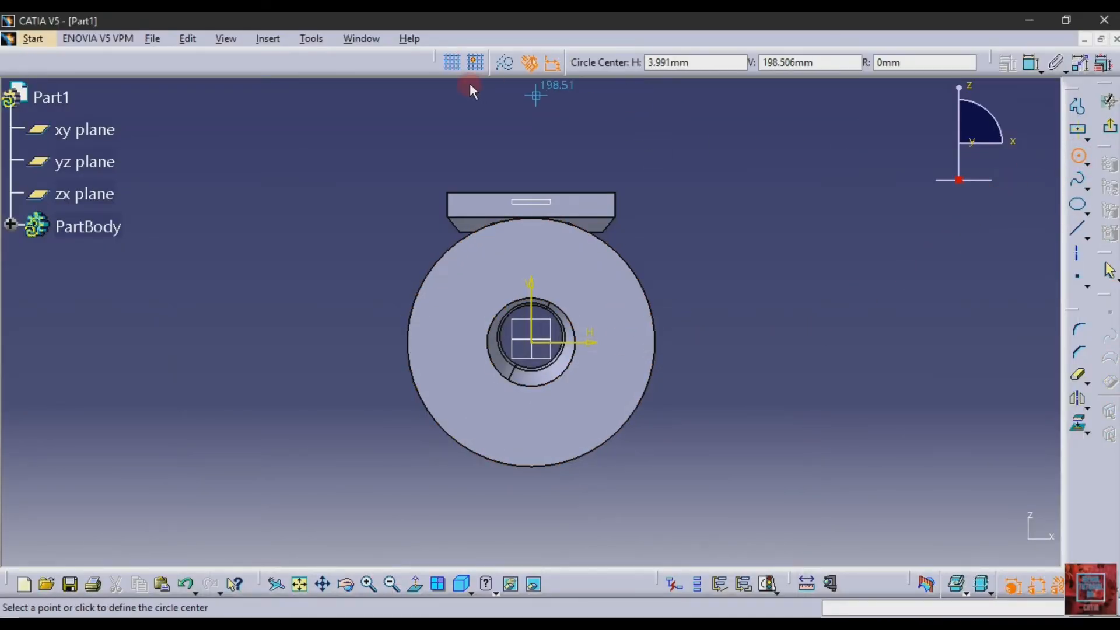
pyautogui.click(505, 70)
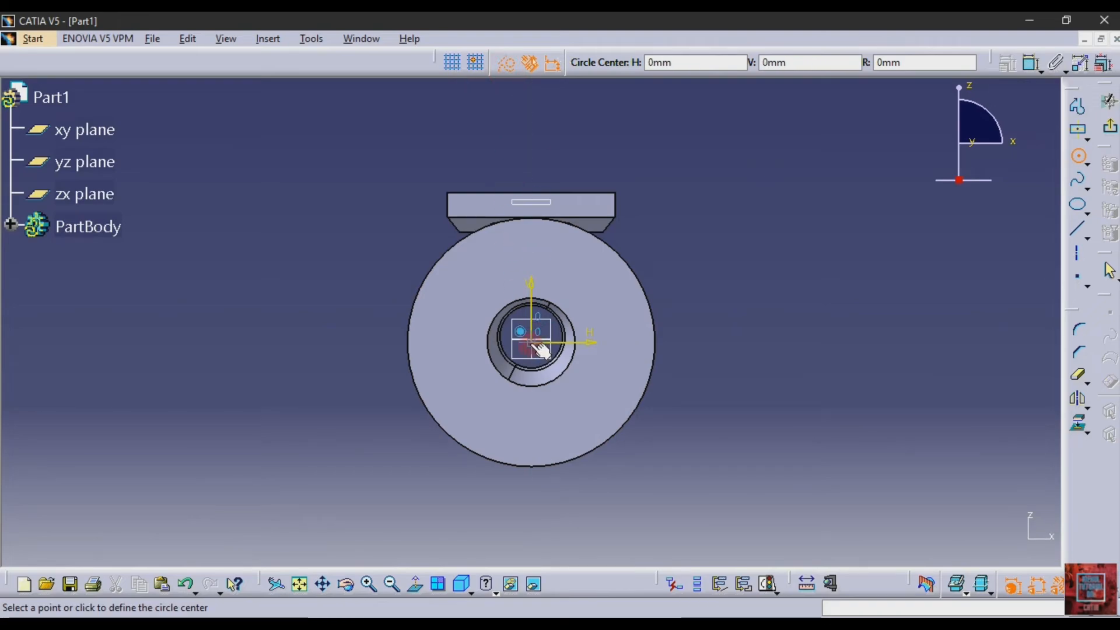
pyautogui.click(532, 343)
pyautogui.click(593, 416)
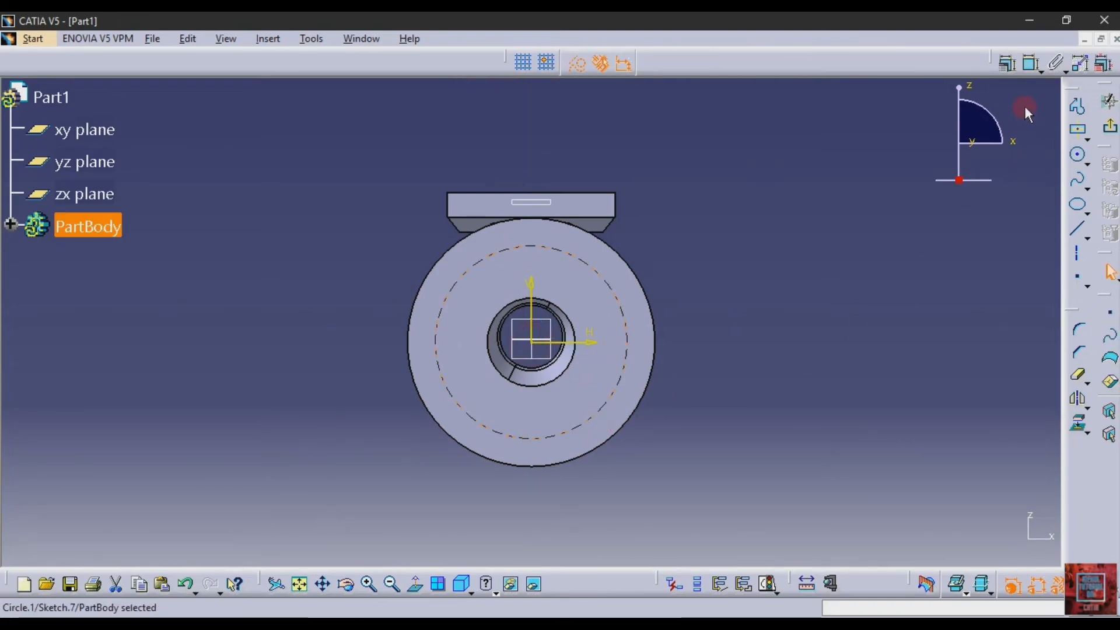
pyautogui.click(1030, 63)
pyautogui.click(805, 330)
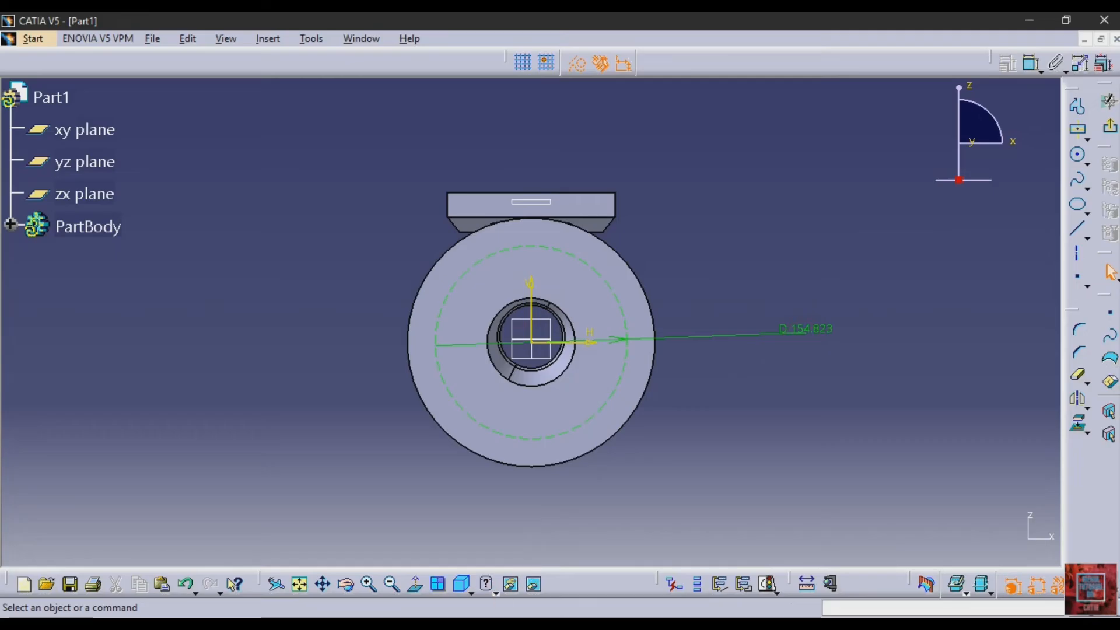
# Recheck the bolt-circle size in drawing 514 and set the construction circle's diameter to 160 mm
pyautogui.click(409, 622)
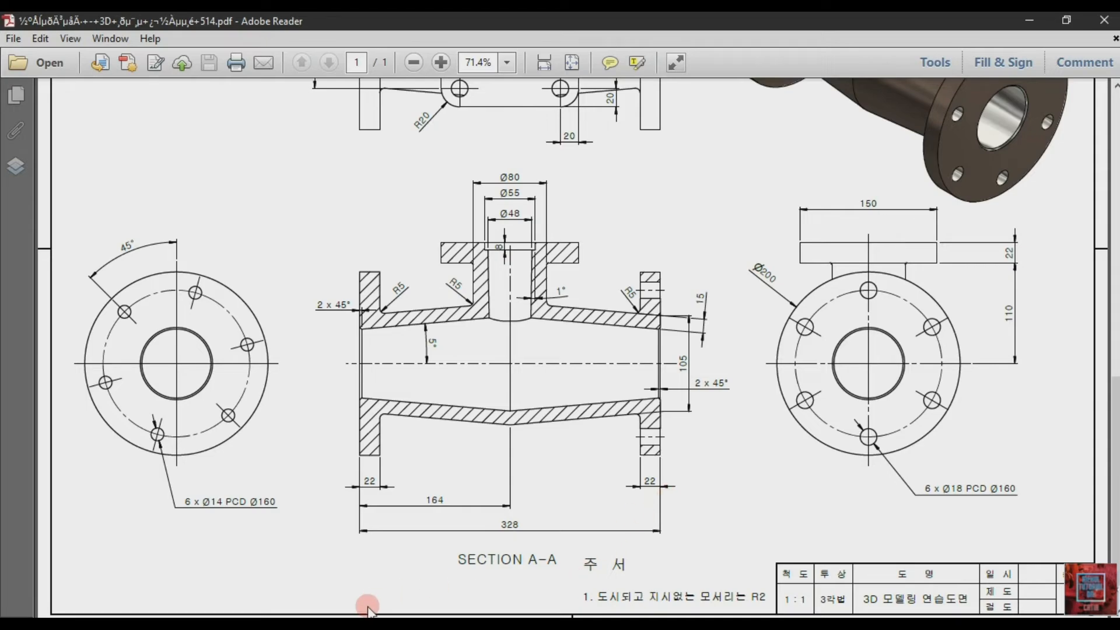
pyautogui.moveTo(366, 622)
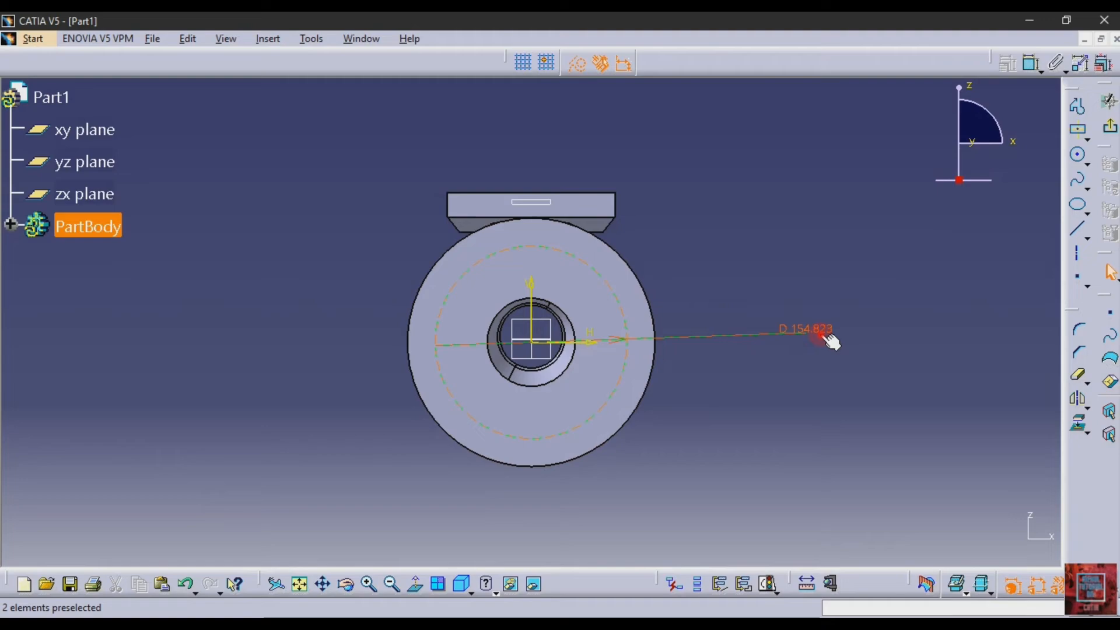
pyautogui.doubleClick(828, 338)
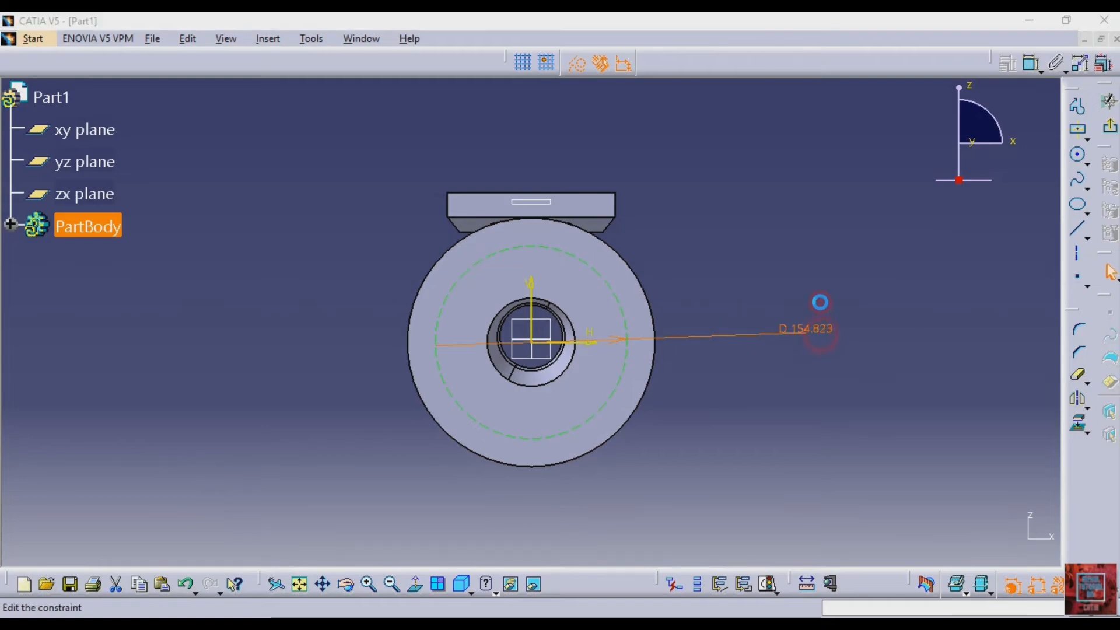
pyautogui.press('Return')
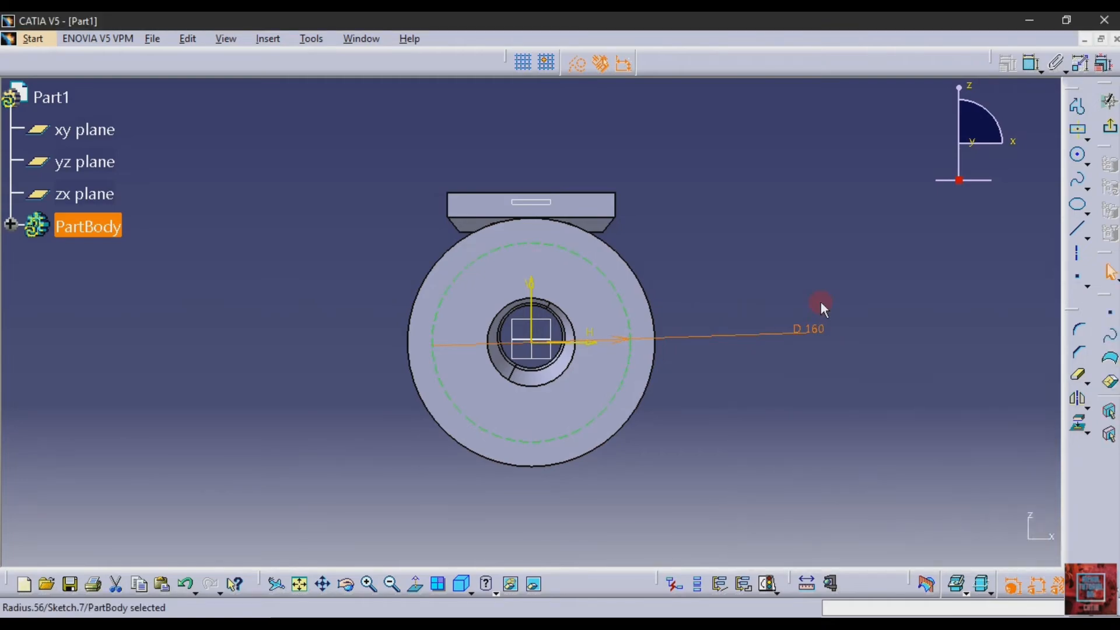
# Draw an axis line about 172 mm long from the origin up across the construction circle, at about 136 degrees
pyautogui.click(1076, 236)
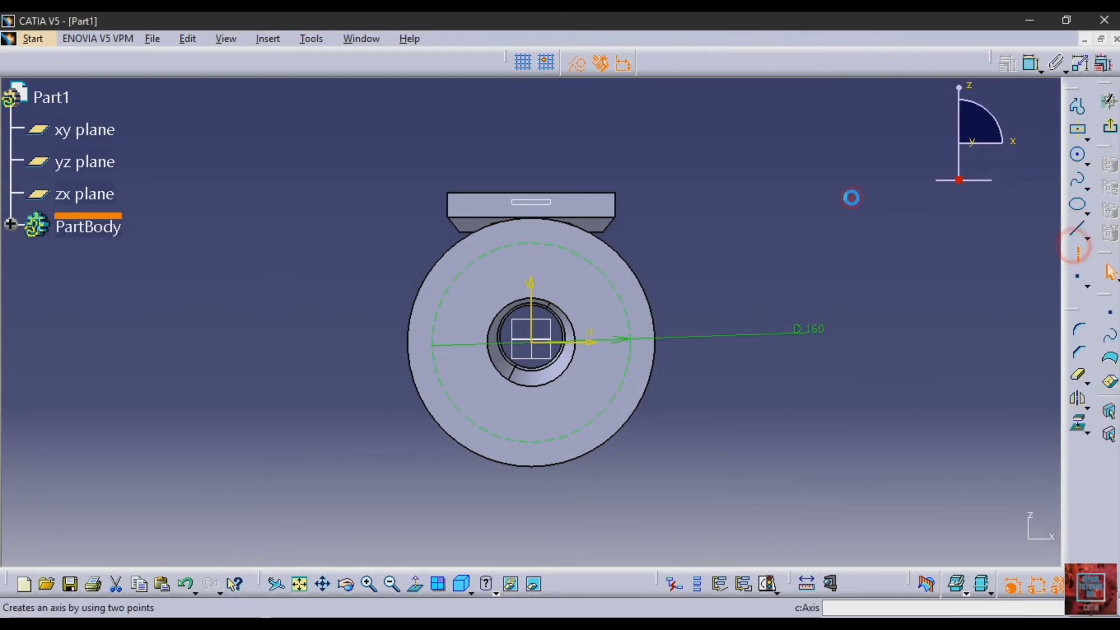
pyautogui.click(532, 344)
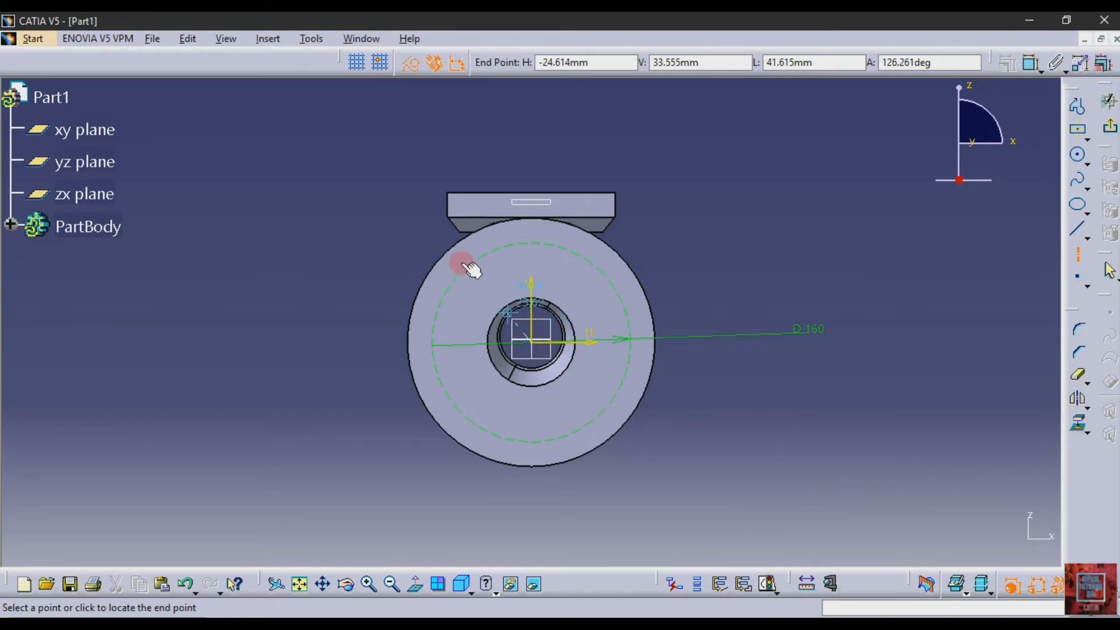
pyautogui.click(376, 193)
pyautogui.click(823, 140)
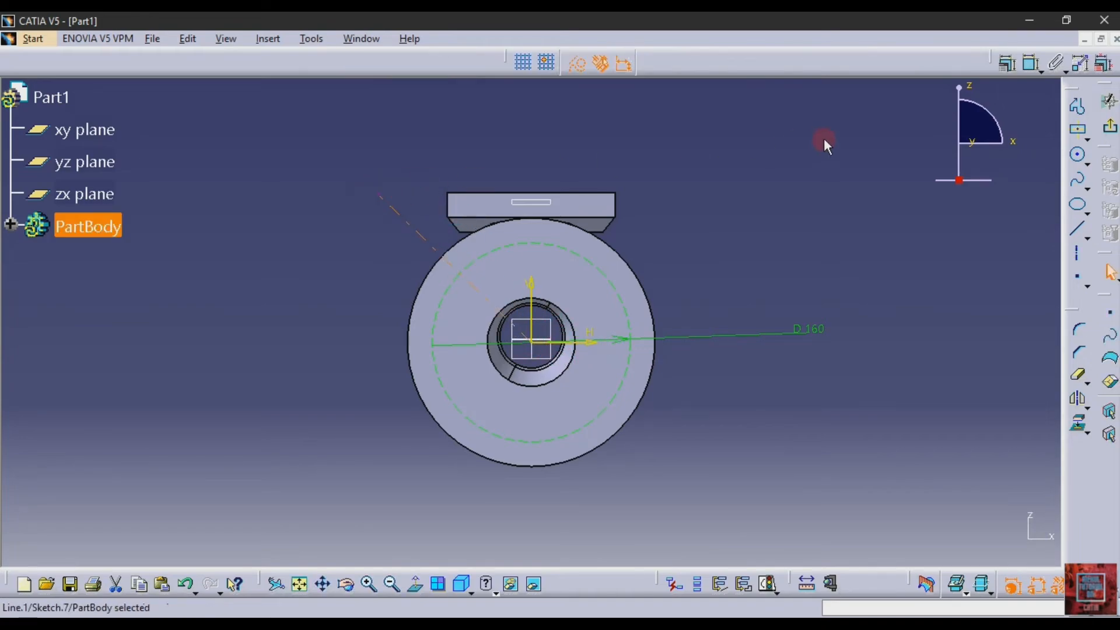
# Dimension the angle between the slanted axis line and the vertical axis, and set it to 45 degrees
pyautogui.click(1027, 67)
pyautogui.click(383, 200)
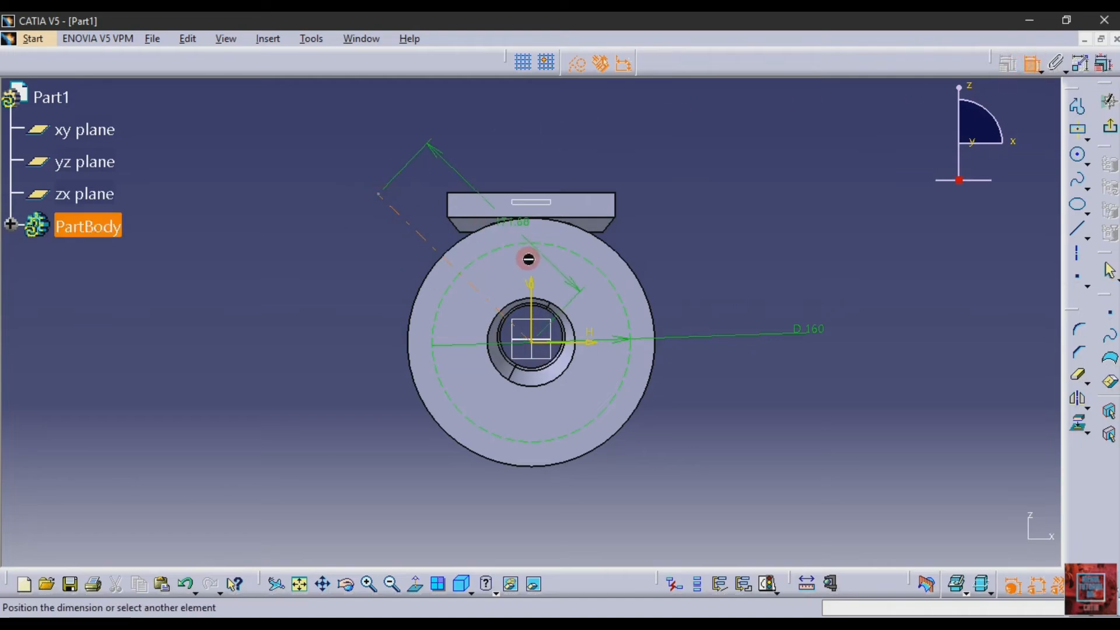
pyautogui.click(532, 295)
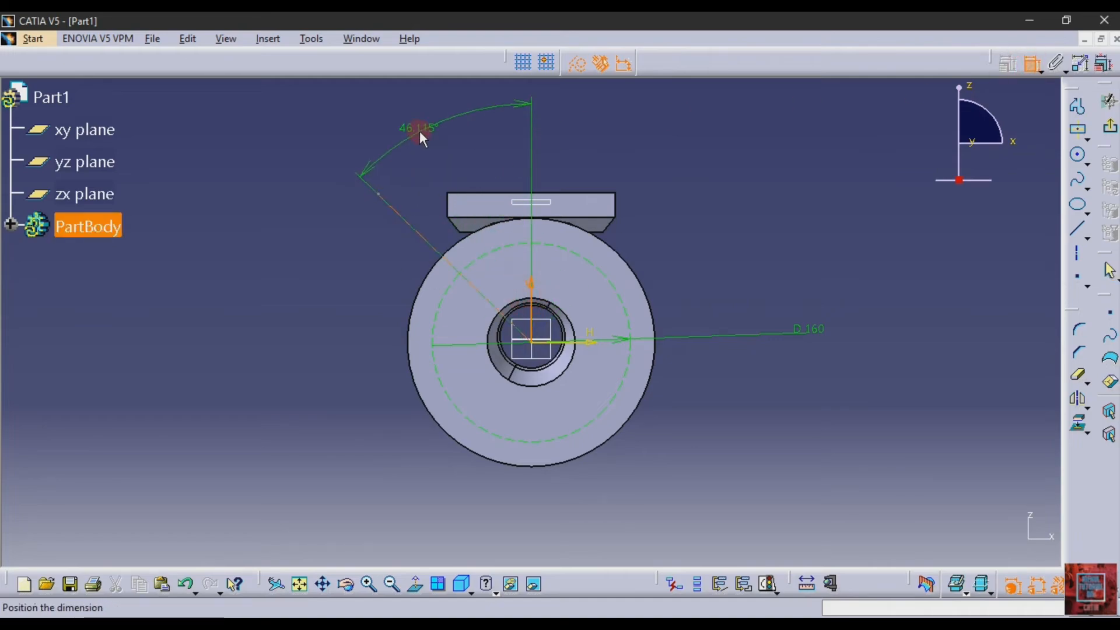
pyautogui.click(419, 131)
pyautogui.write('45')
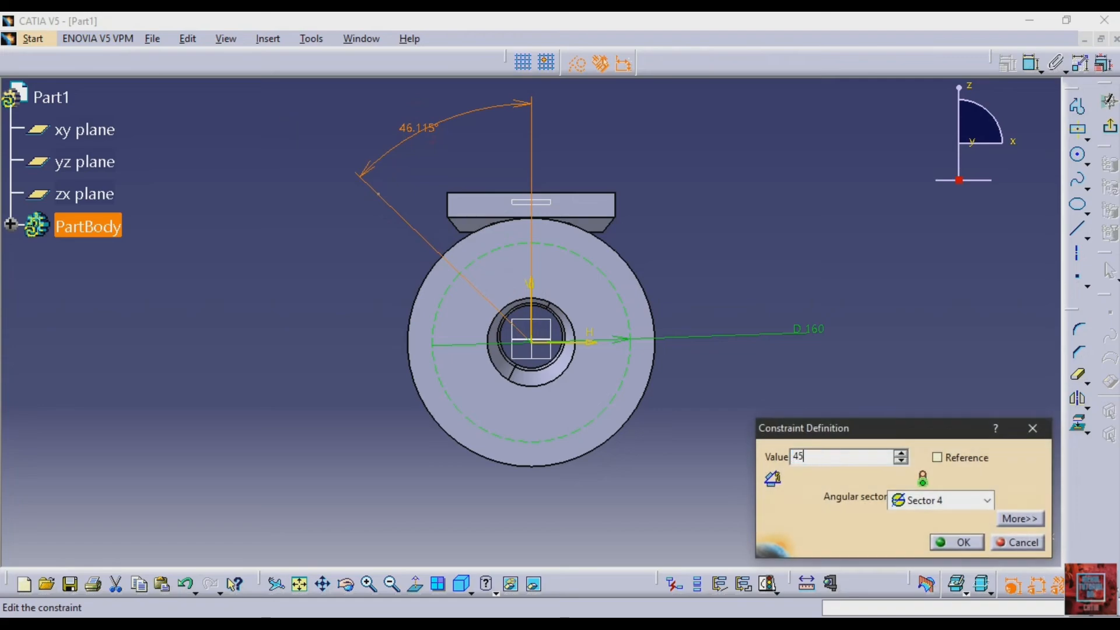
pyautogui.press('Return')
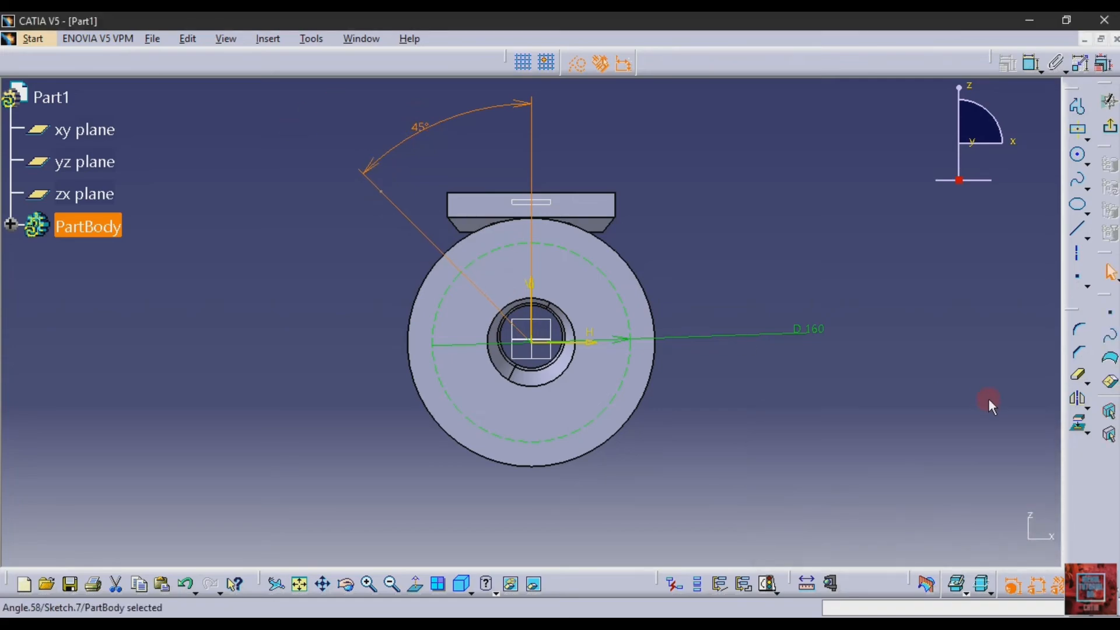
pyautogui.click(989, 401)
# Sketch a standard circle where the slanted axis crosses the 160 mm construction circle, and set its diameter to 18 mm
pyautogui.click(1078, 155)
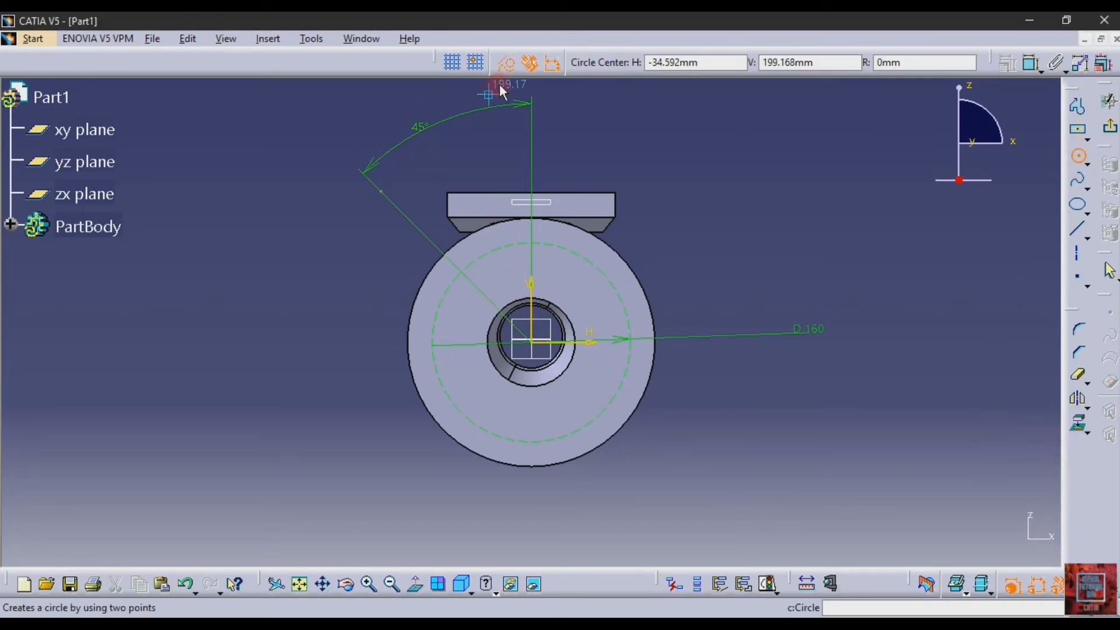
pyautogui.click(505, 63)
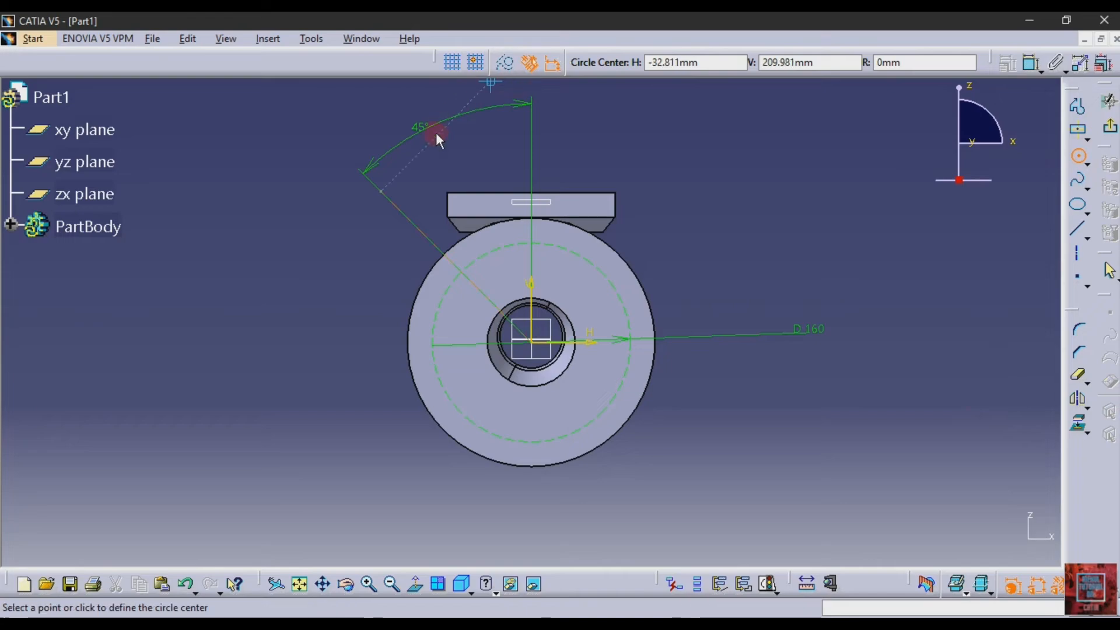
pyautogui.click(474, 282)
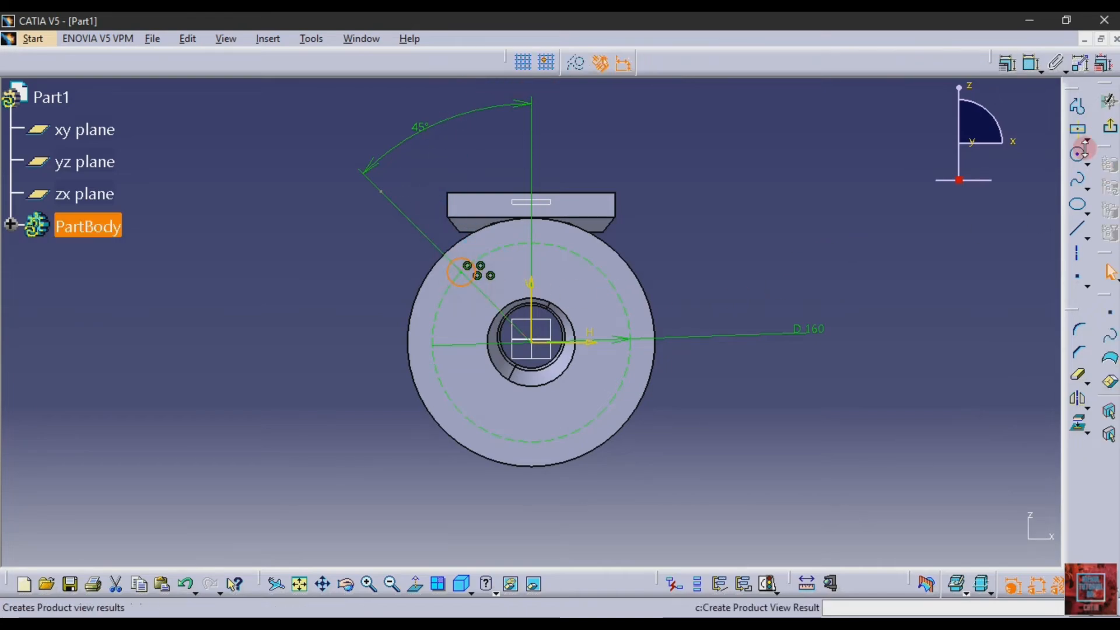
pyautogui.click(1030, 63)
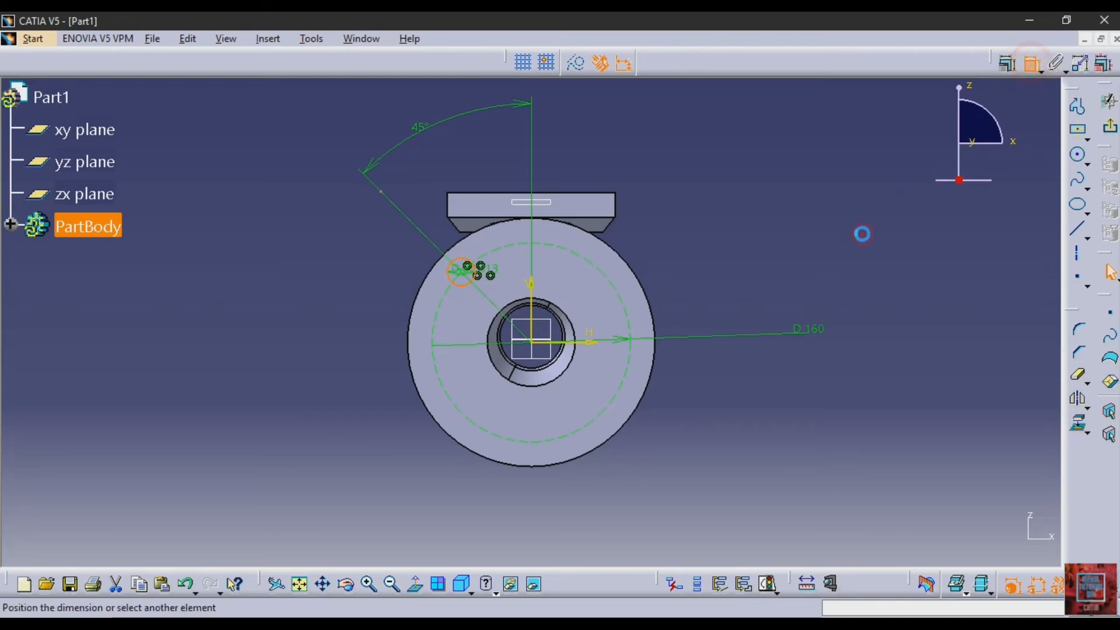
pyautogui.click(304, 266)
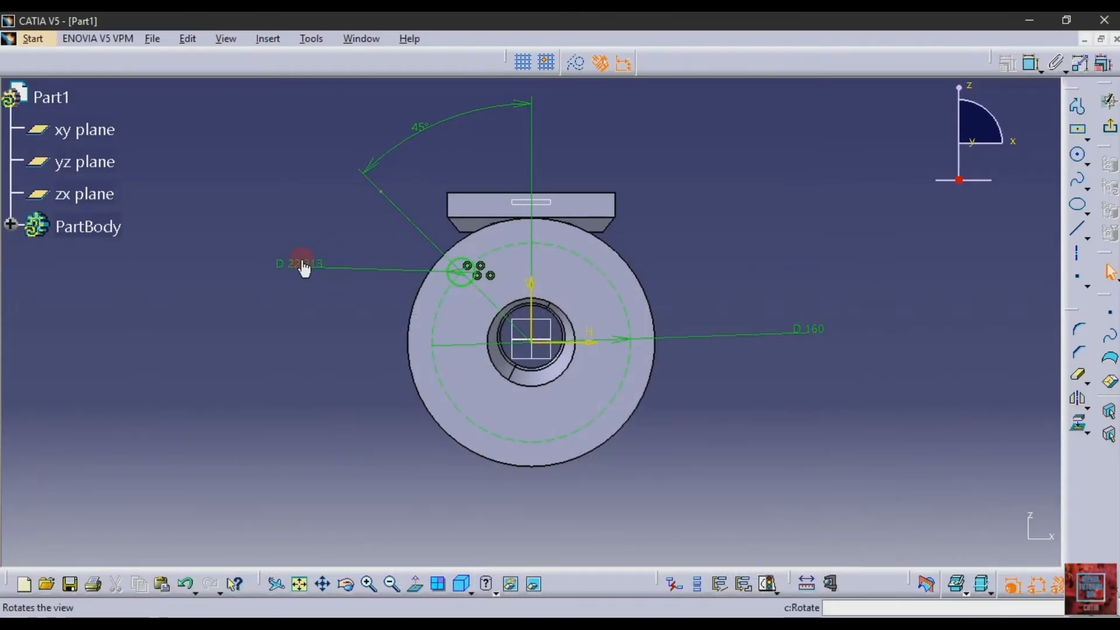
pyautogui.doubleClick(304, 266)
pyautogui.write('18mm')
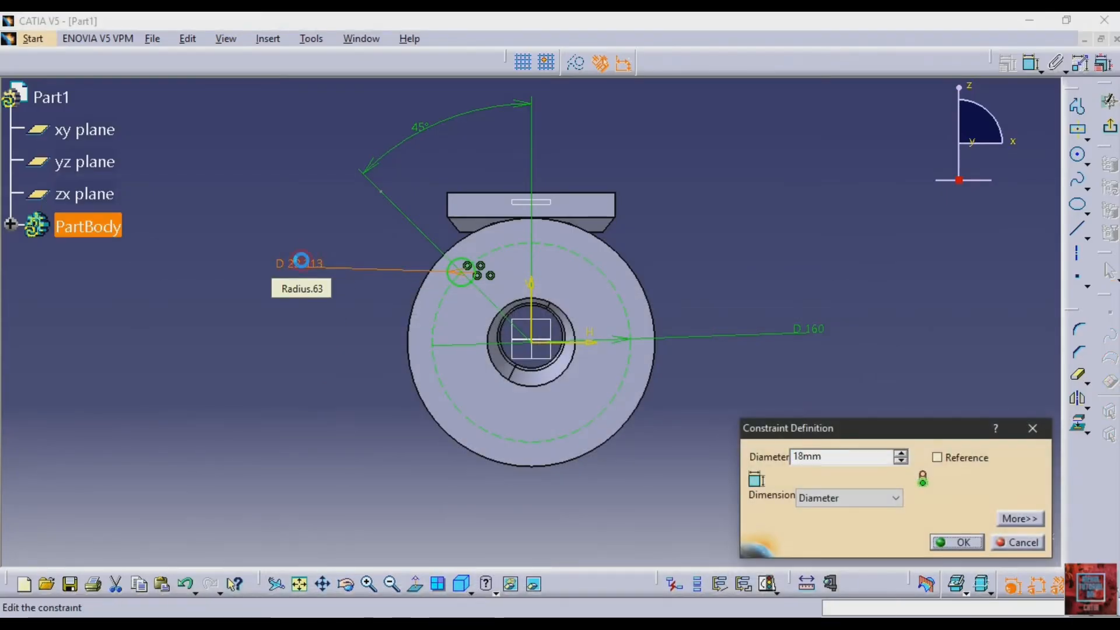
pyautogui.press('Return')
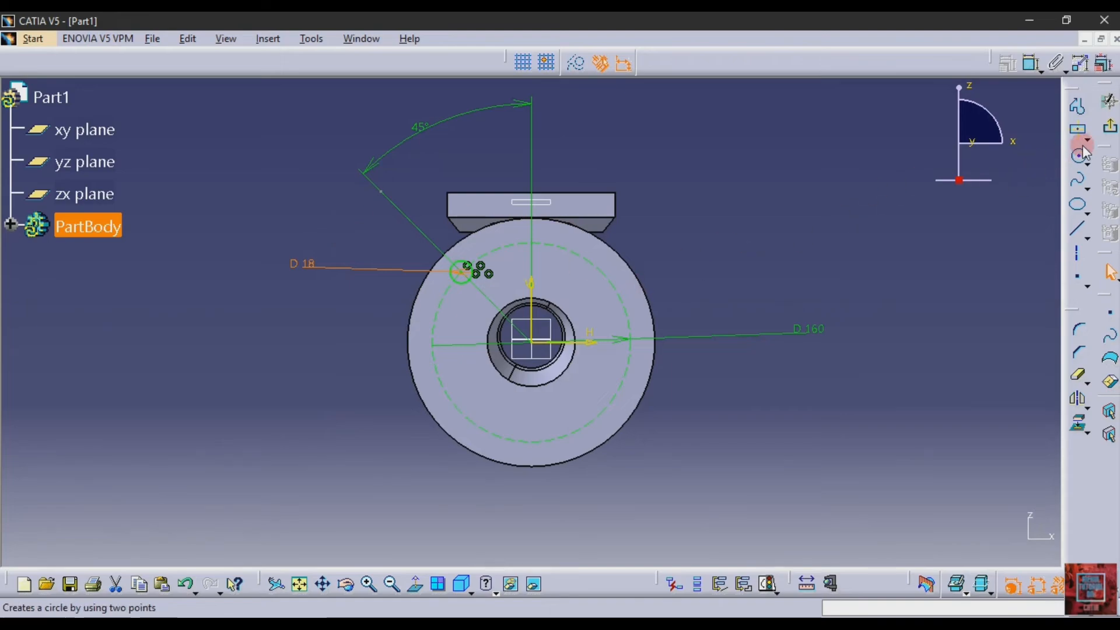
# Exit the sketch and pocket the 18 mm circle through the flange with an Up to next limit
pyautogui.click(1109, 125)
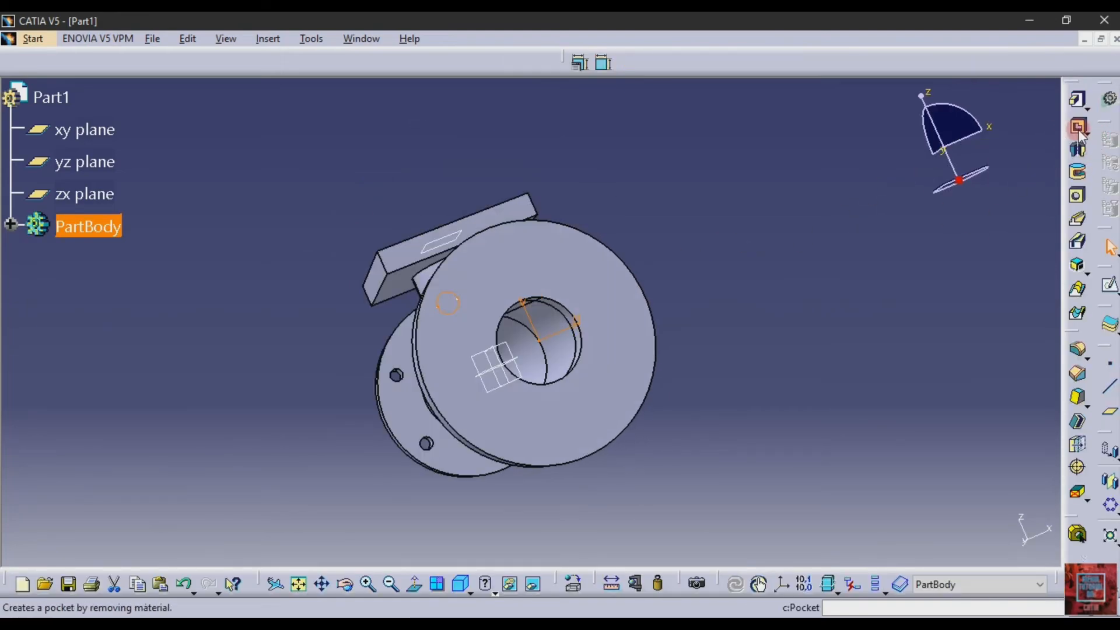
pyautogui.click(1078, 125)
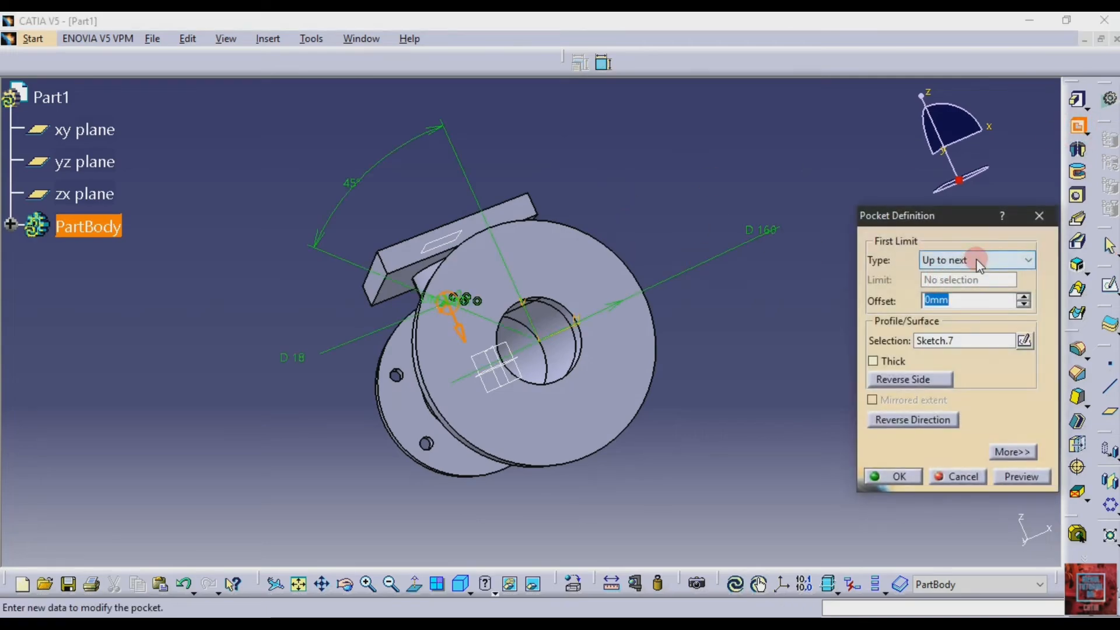
pyautogui.click(1019, 476)
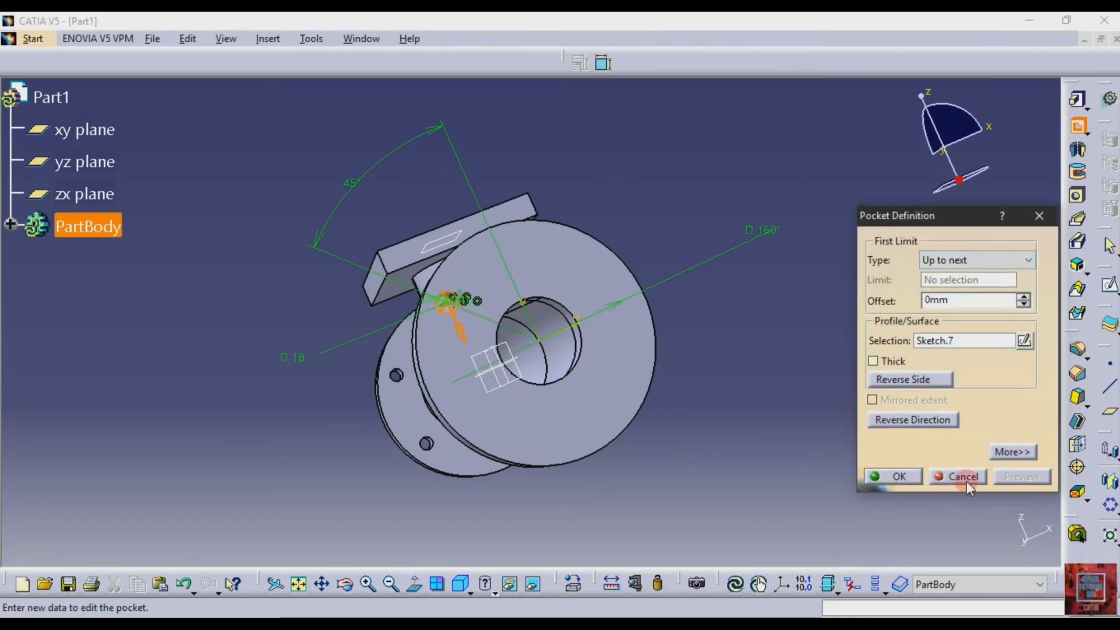
pyautogui.click(890, 476)
# Circular-pattern the 18 mm hole as a Complete crown of 6 instances, using the flange's outer face as the reference element
pyautogui.click(1087, 500)
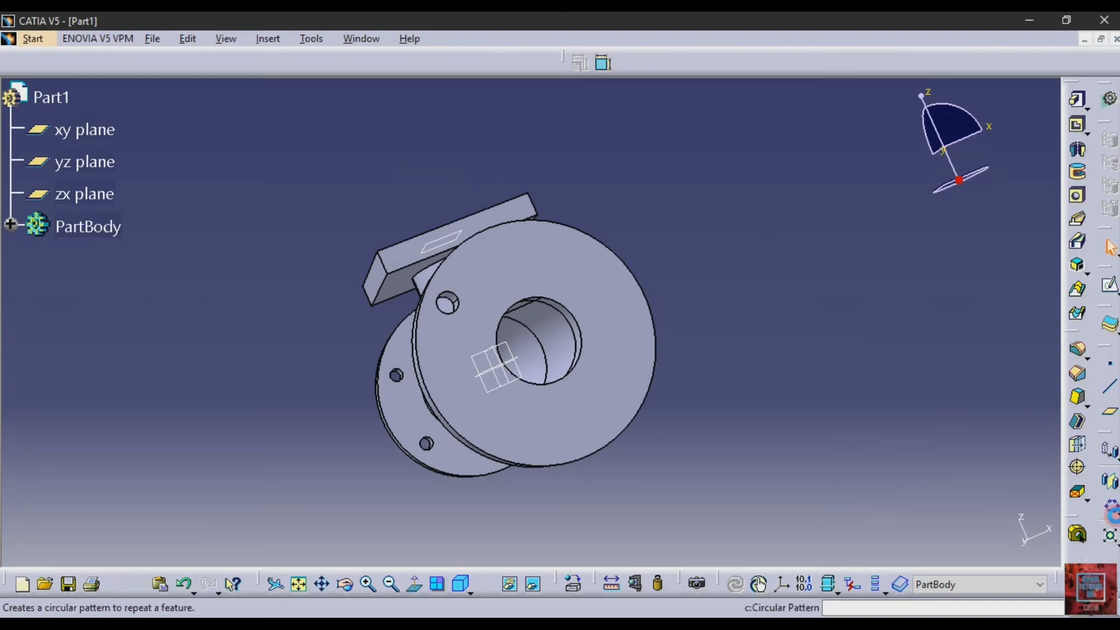
pyautogui.click(1085, 506)
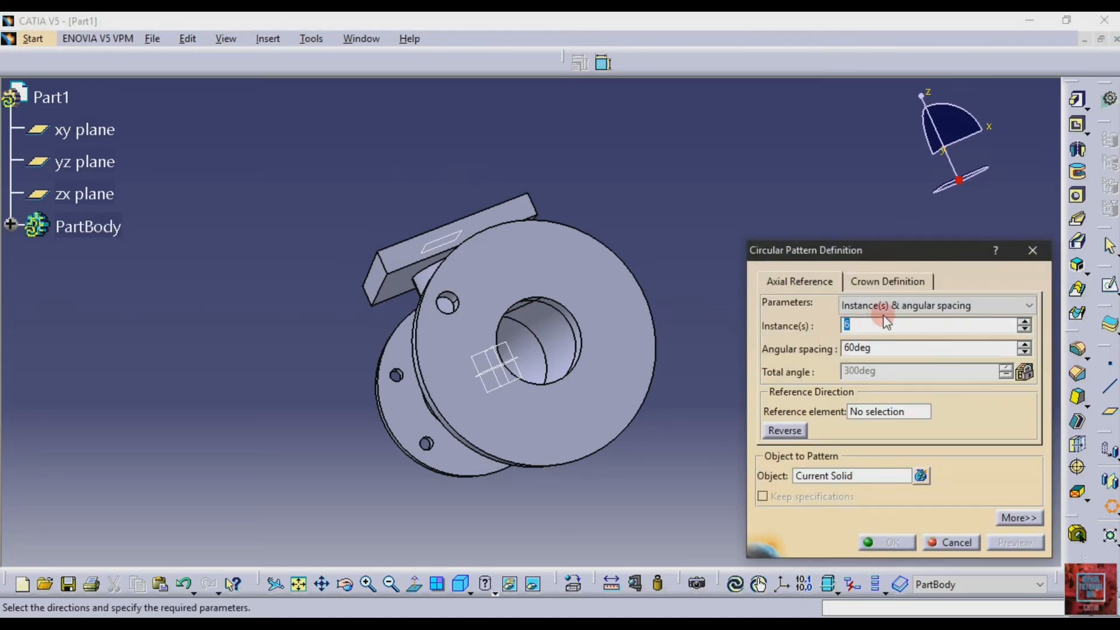
pyautogui.click(903, 305)
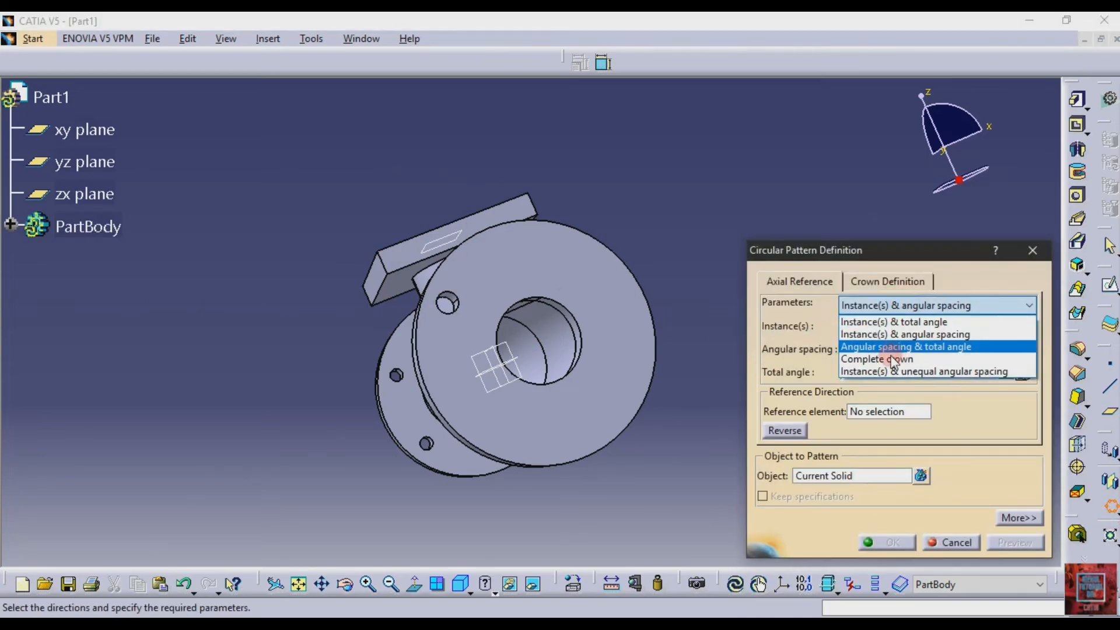
pyautogui.click(890, 357)
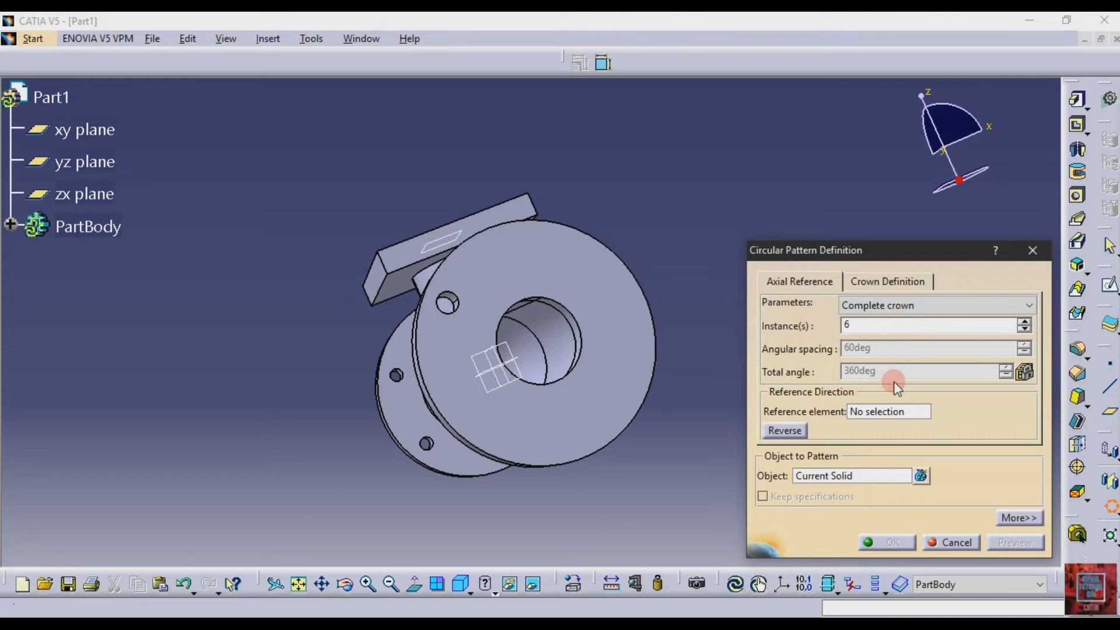
pyautogui.click(851, 476)
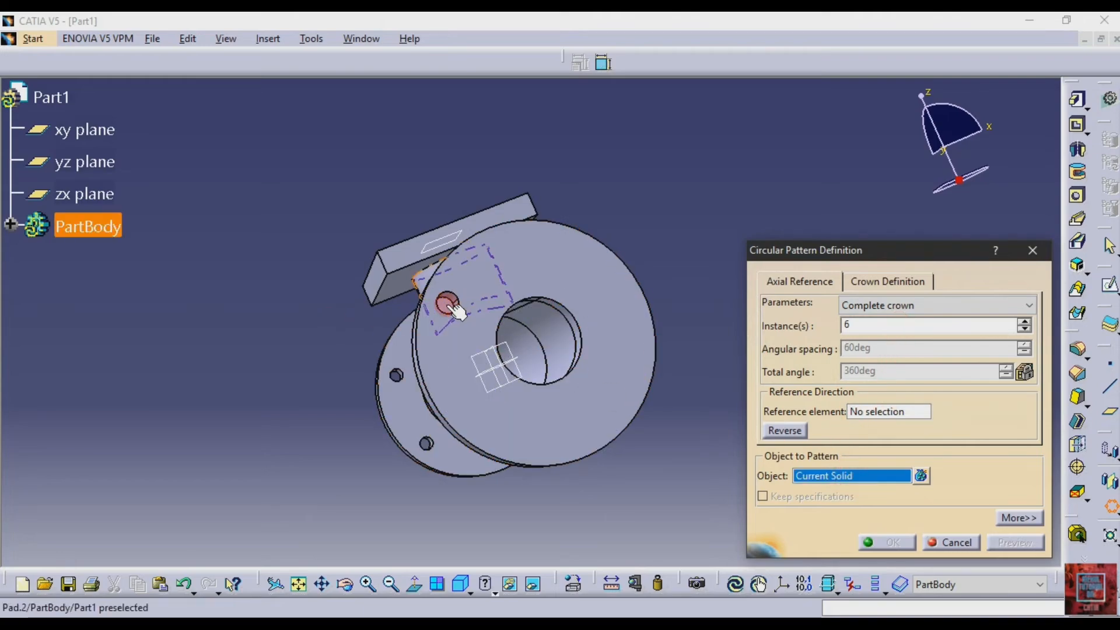
pyautogui.click(446, 303)
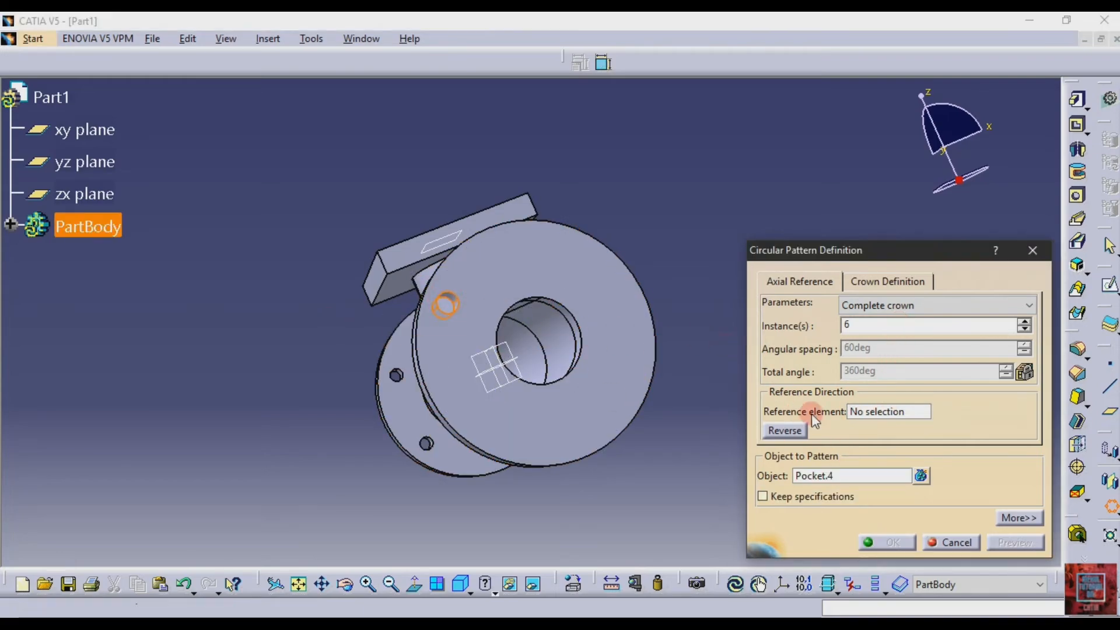
pyautogui.click(865, 412)
pyautogui.click(600, 369)
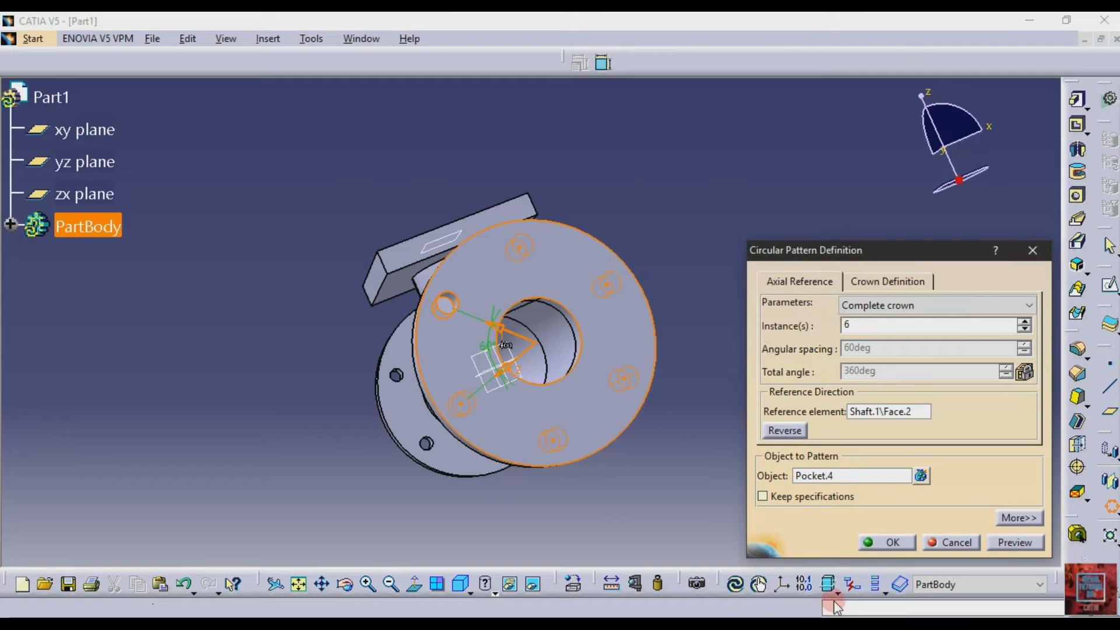
pyautogui.click(886, 542)
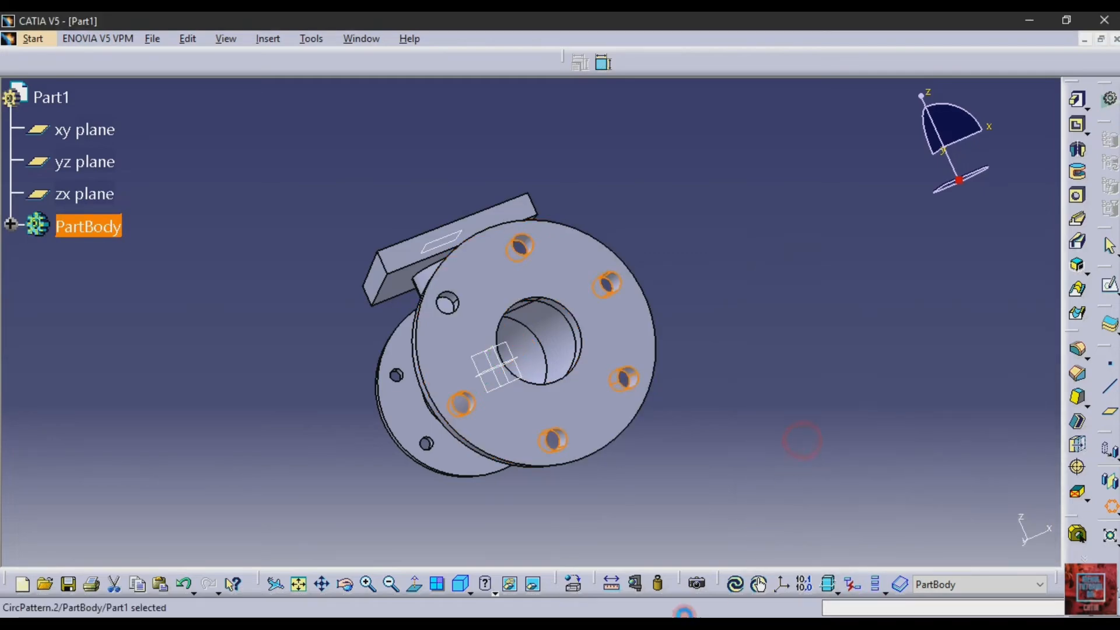
pyautogui.click(801, 449)
# Start a sketch on the outer face of the square branch flange and check its hole dimensions in the drawing PDF in Adobe Reader
pyautogui.click(344, 584)
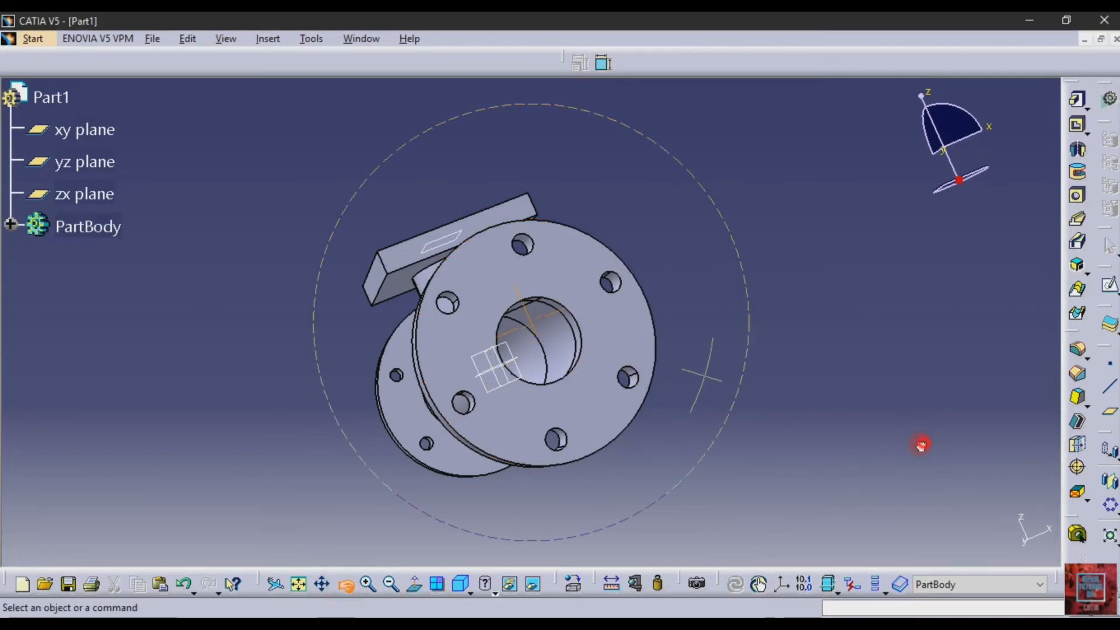
pyautogui.moveTo(922, 445); pyautogui.dragTo(892, 257)
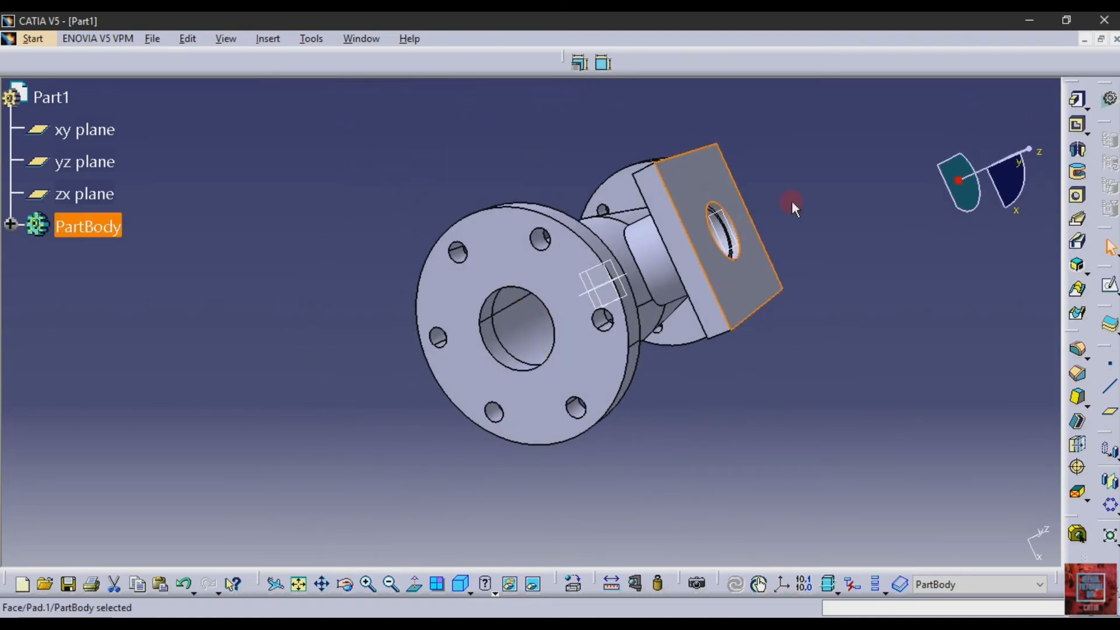
pyautogui.click(760, 236)
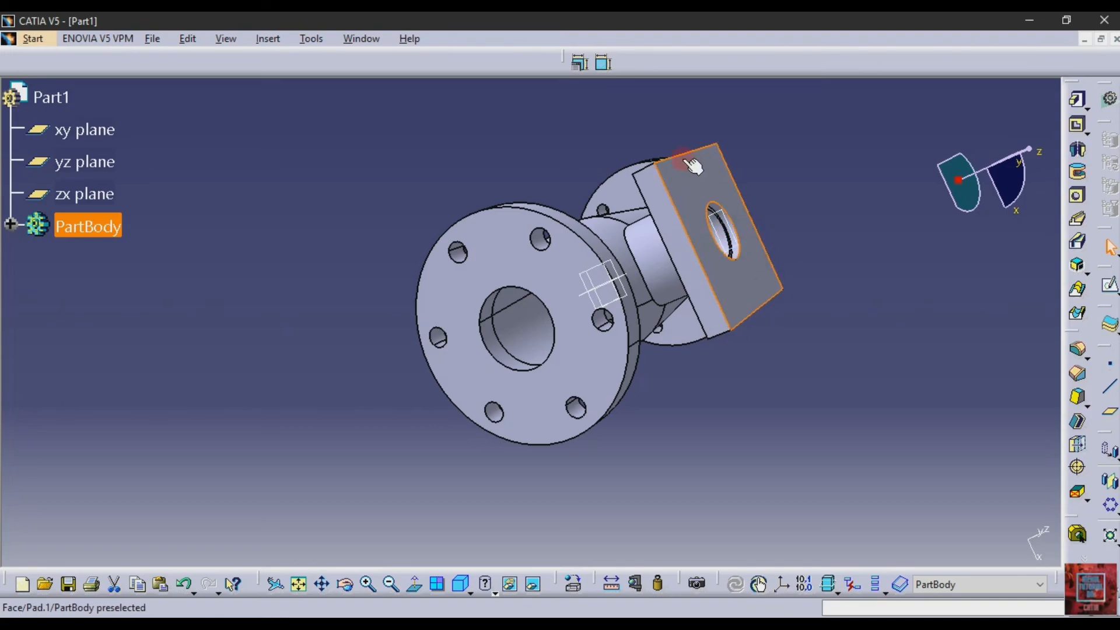
pyautogui.click(1110, 288)
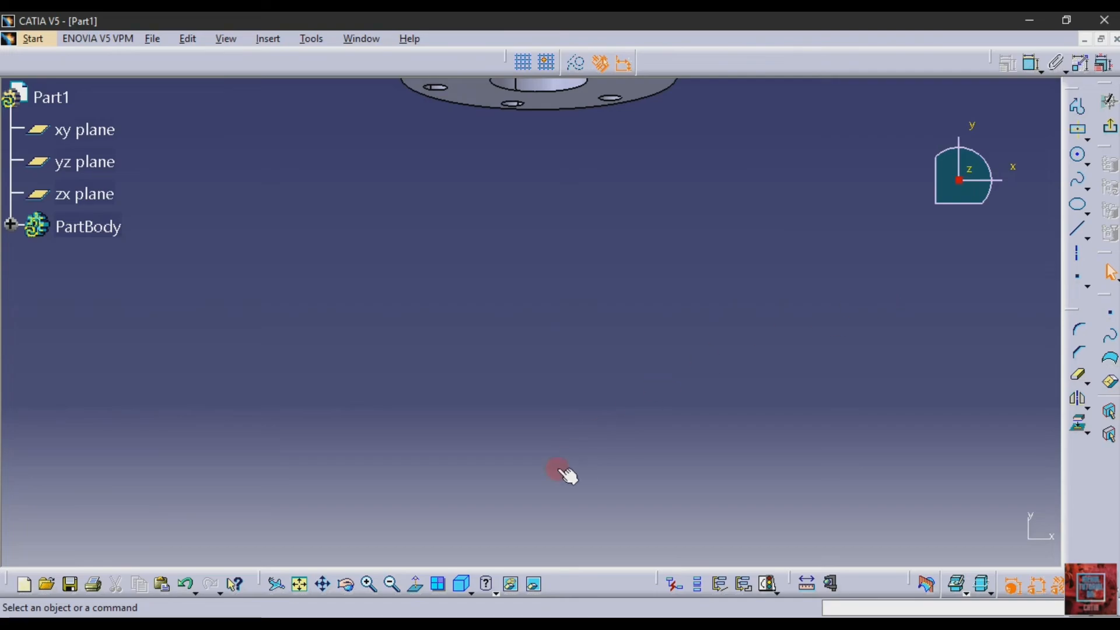
pyautogui.click(299, 584)
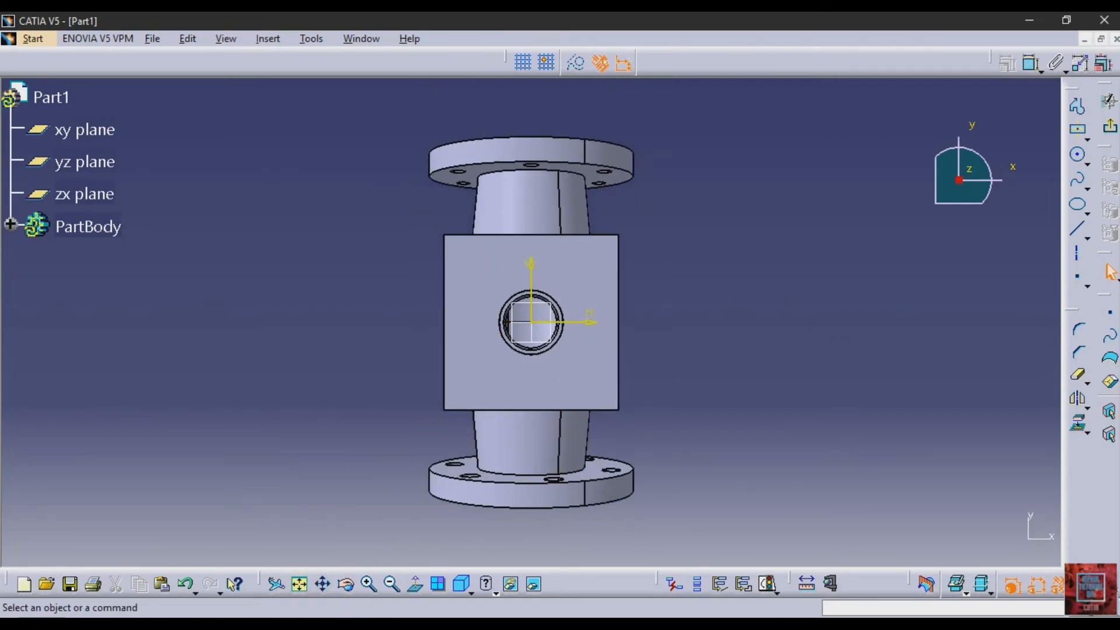
pyautogui.hotkey('alt', 'Tab')
pyautogui.scroll(-1, 521, 336)
pyautogui.scroll(2, 521, 336)
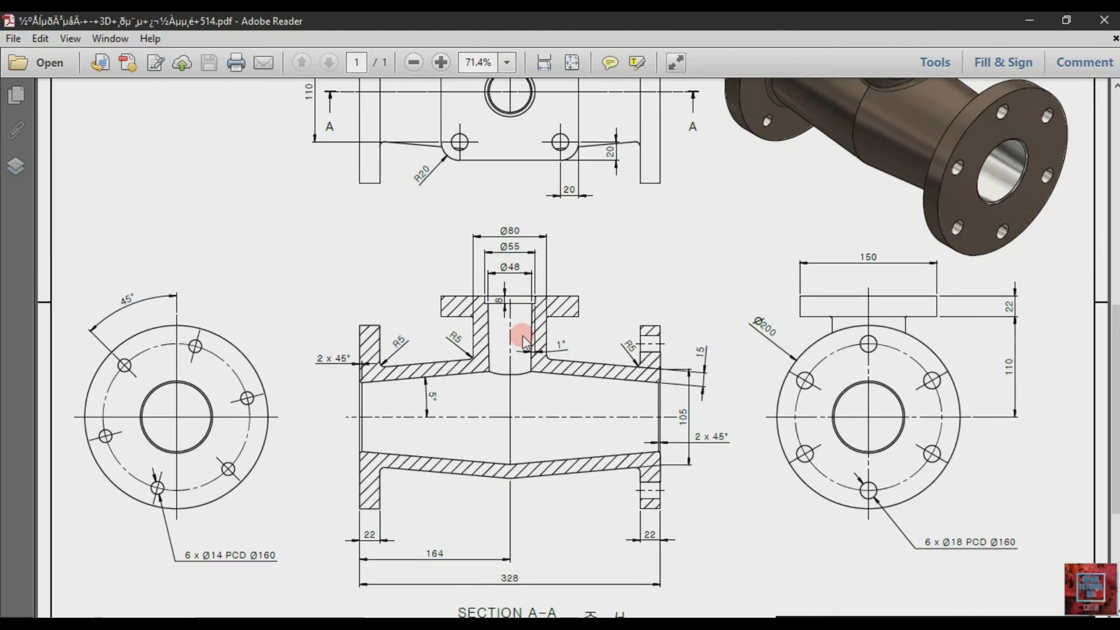
pyautogui.scroll(3, 523, 339)
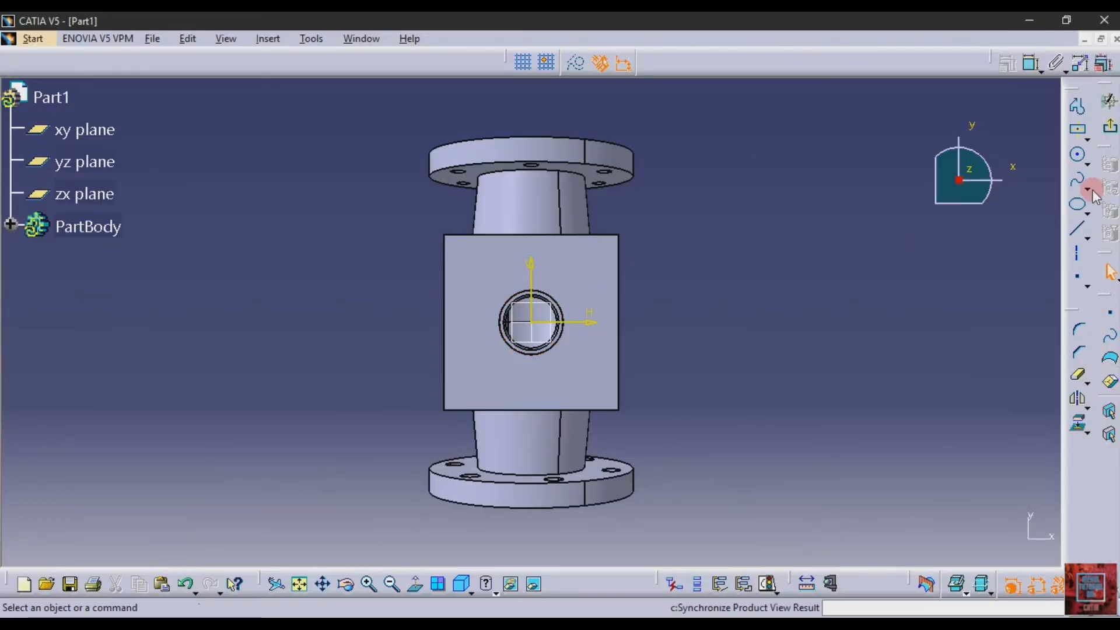
# Back in CATIA, sketch a circle near the square face's upper-right corner and set its diameter to 18 mm
pyautogui.click(1086, 188)
pyautogui.click(1077, 155)
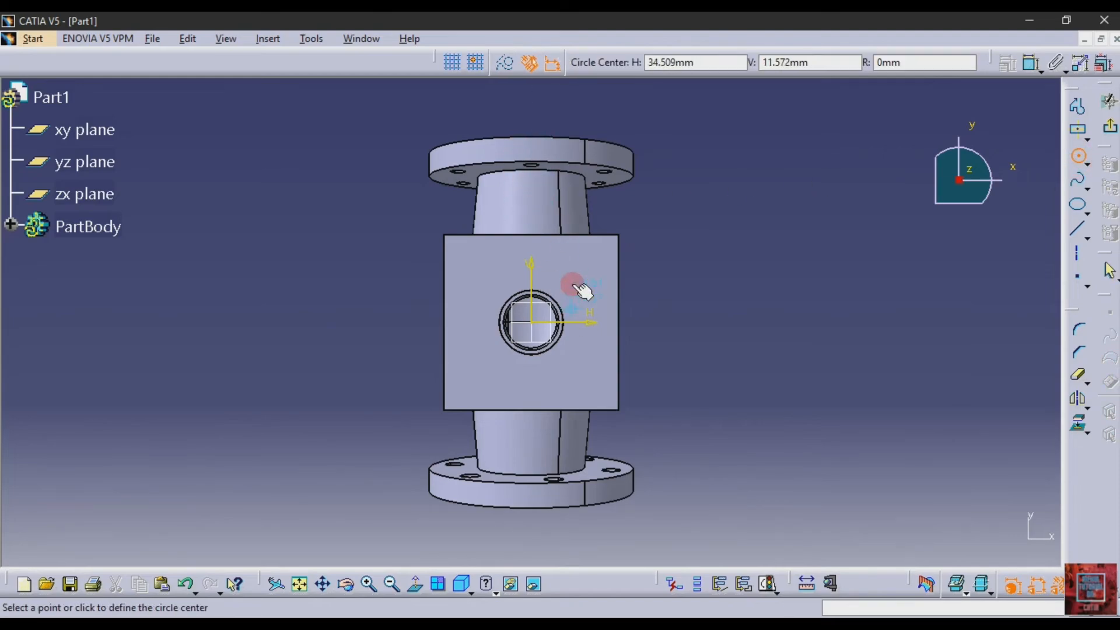
pyautogui.click(586, 257)
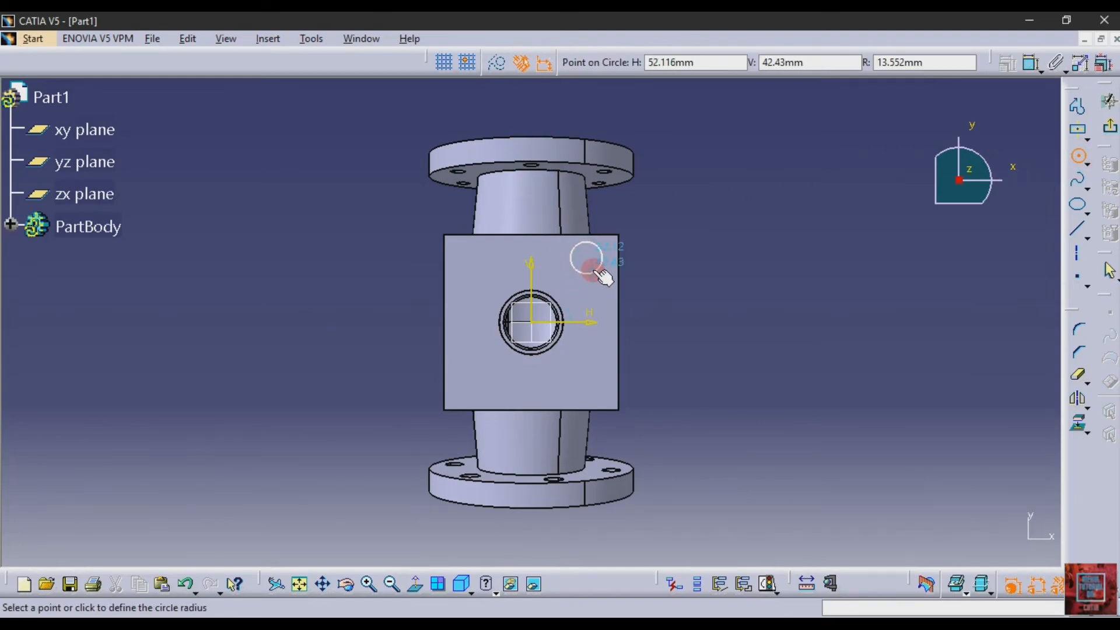
pyautogui.click(593, 271)
pyautogui.click(1031, 63)
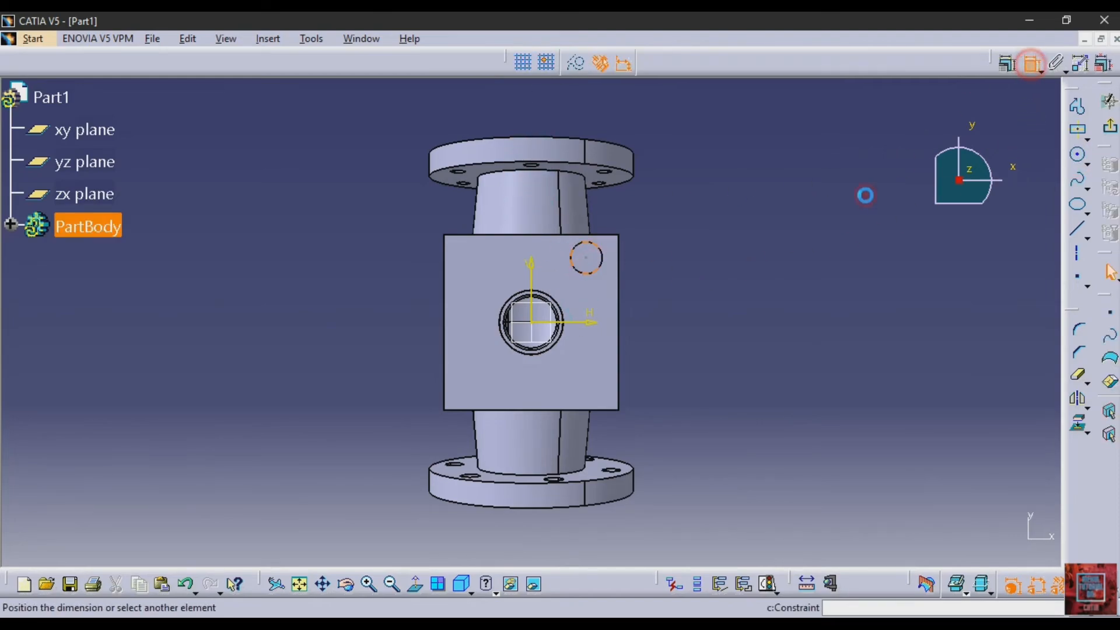
pyautogui.click(602, 260)
pyautogui.click(704, 263)
pyautogui.doubleClick(705, 265)
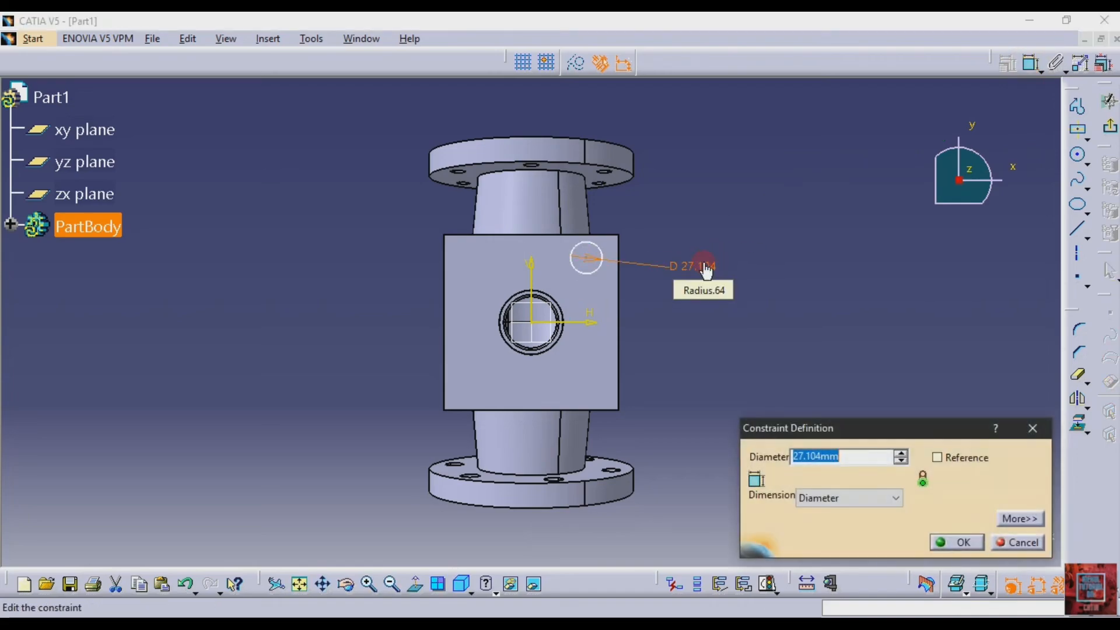
pyautogui.press('Return')
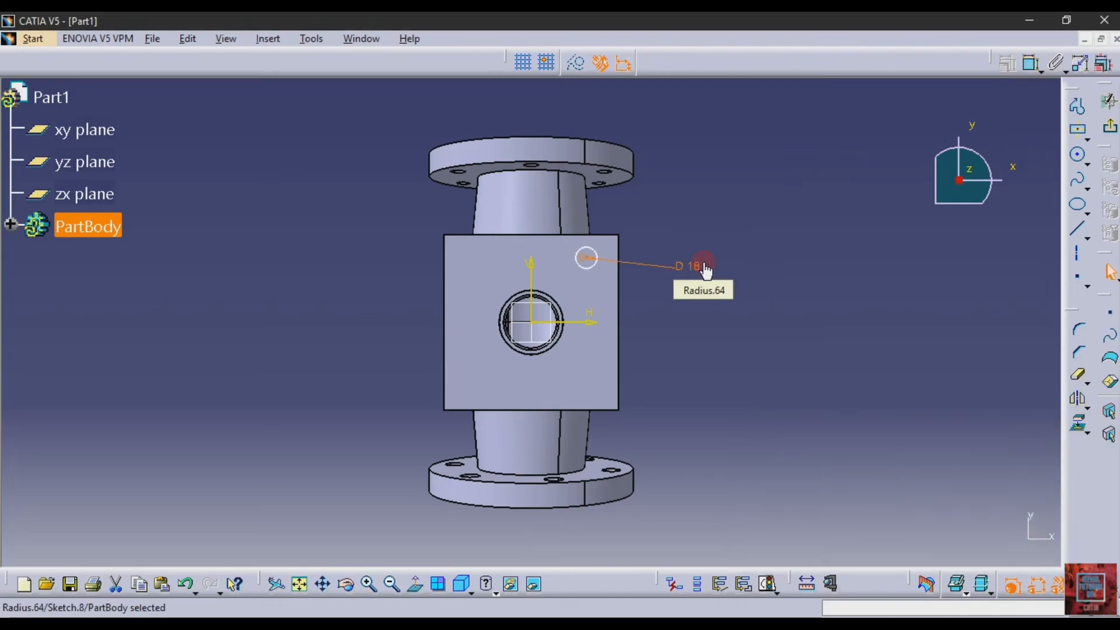
# Dimension the circle's centre from the square flange's upper edge and set the distance to 20 mm
pyautogui.click(1031, 63)
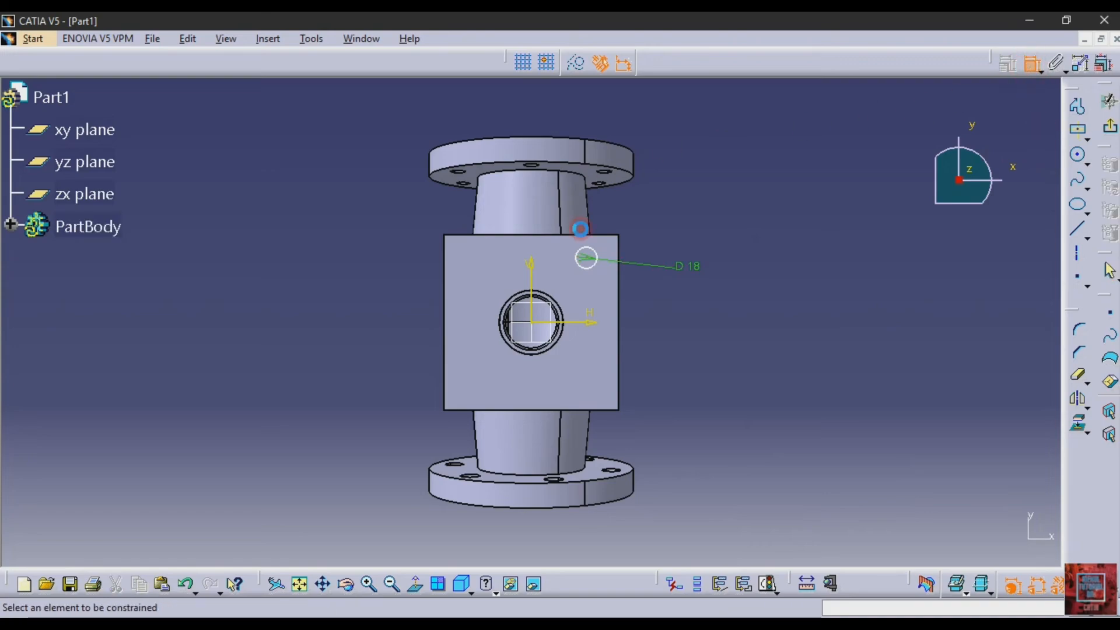
pyautogui.click(590, 256)
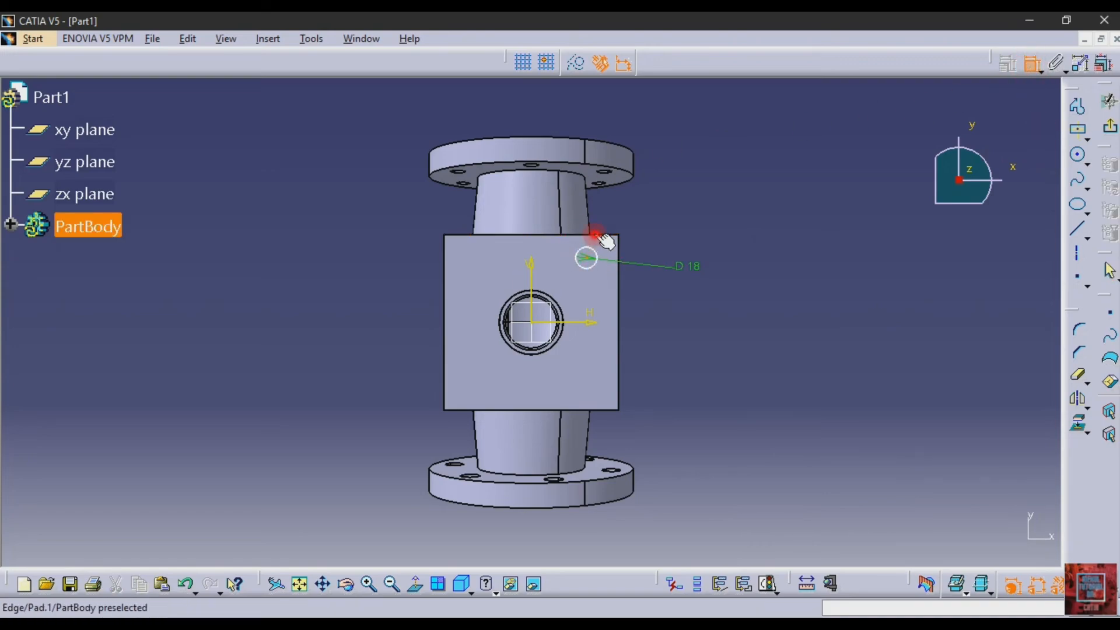
pyautogui.click(595, 235)
pyautogui.click(783, 187)
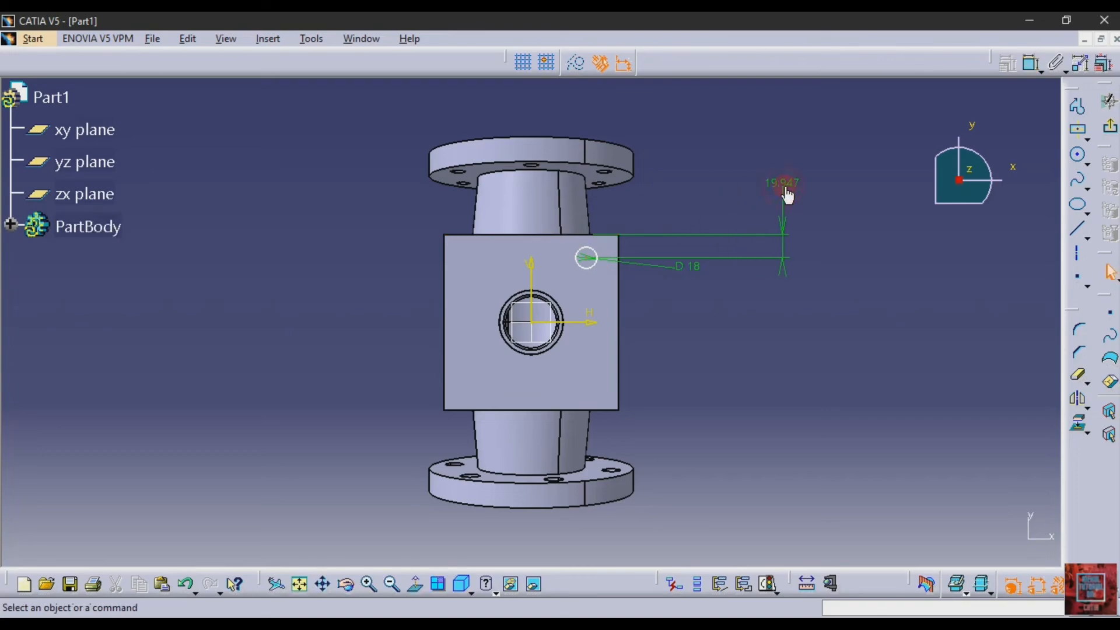
pyautogui.doubleClick(787, 188)
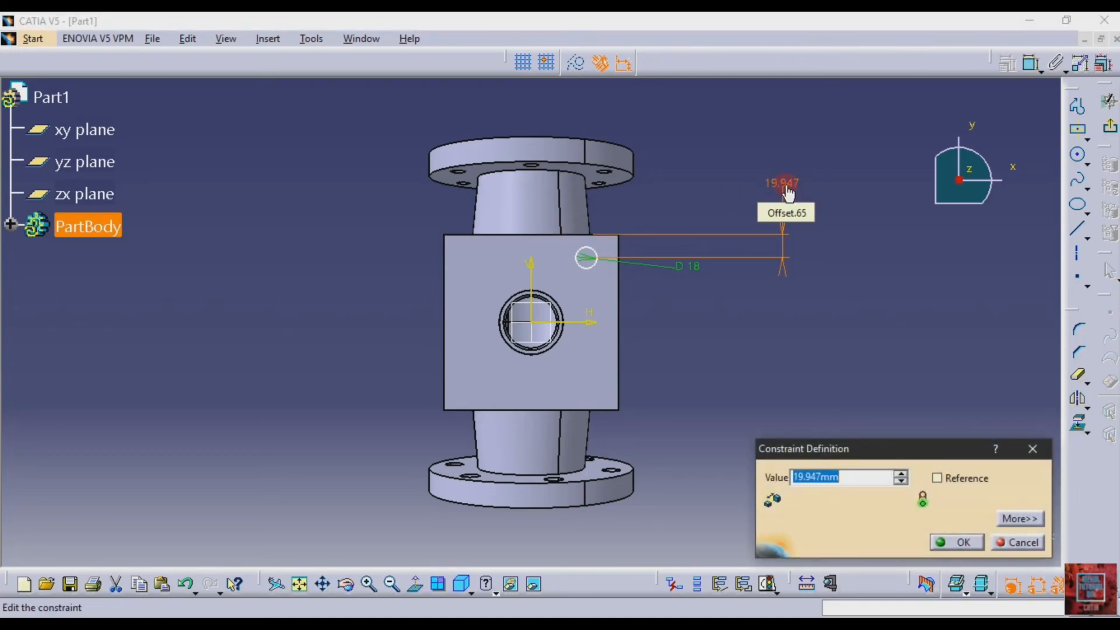
pyautogui.write('20')
pyautogui.press('Return')
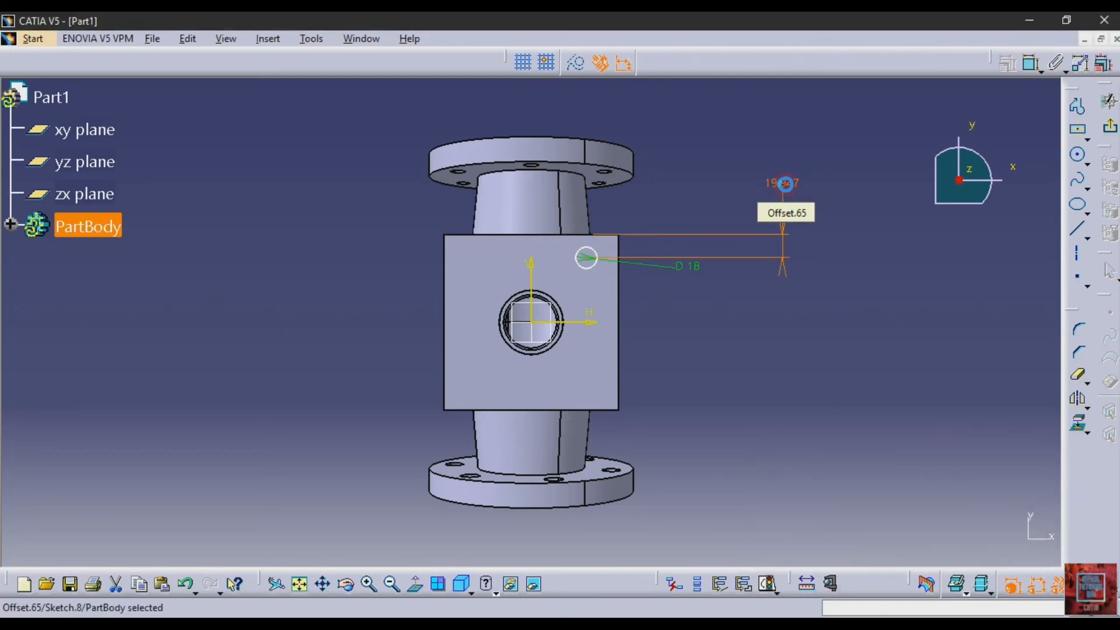
# Dimension the circle's centre from the square flange's right edge, set the distance to 20 mm, and glance at the drawing
pyautogui.click(1029, 65)
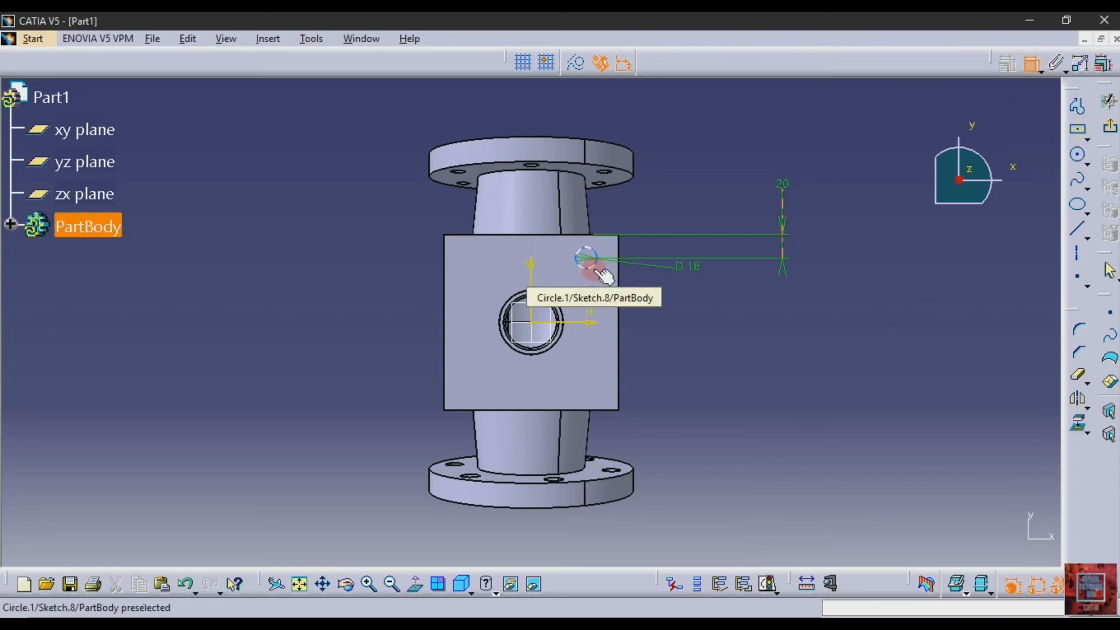
pyautogui.click(620, 285)
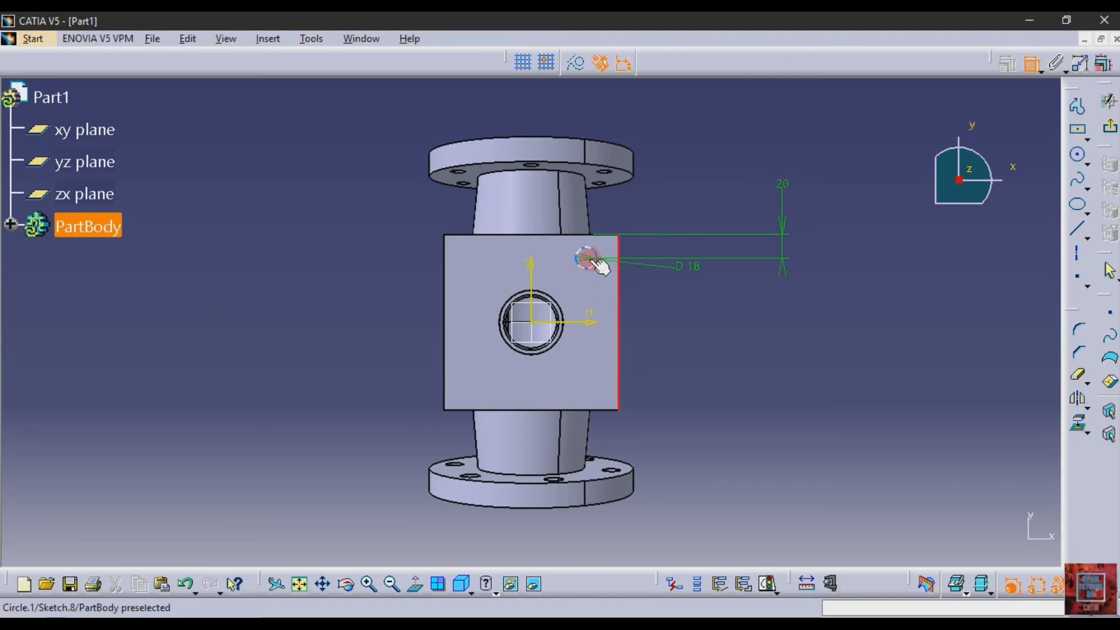
pyautogui.click(588, 259)
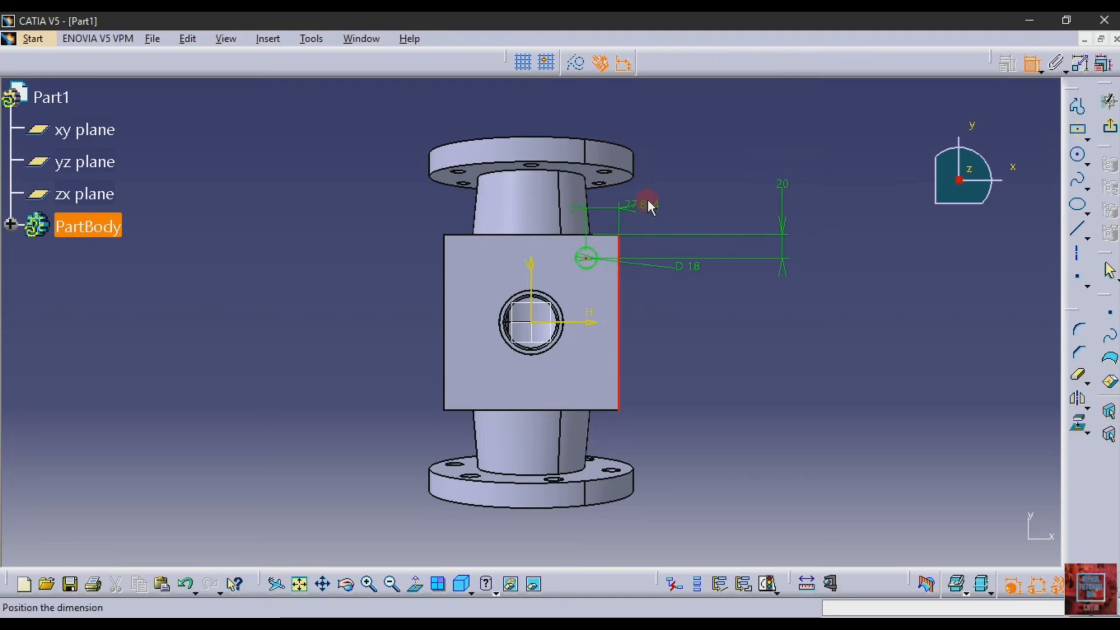
pyautogui.click(648, 203)
pyautogui.doubleClick(652, 195)
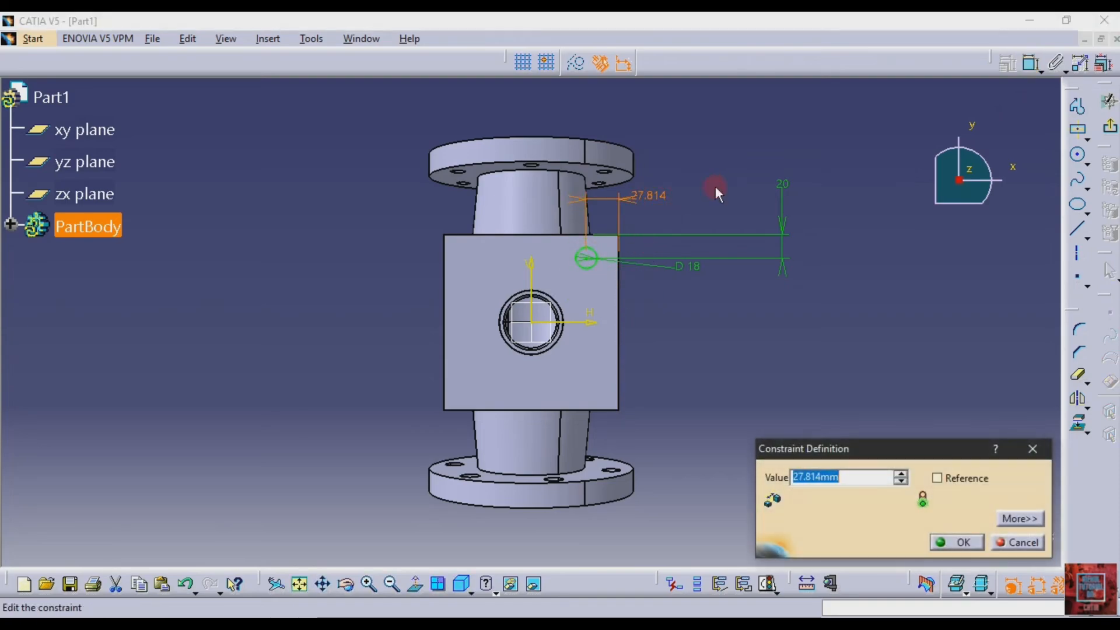
pyautogui.click(715, 186)
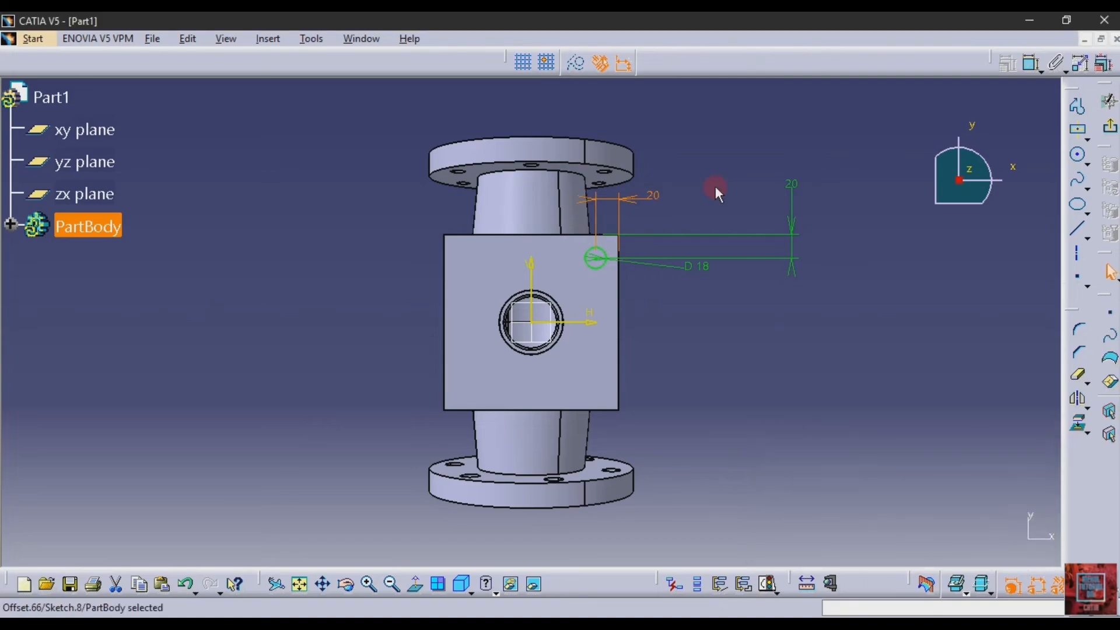
pyautogui.hotkey('alt', 'Tab')
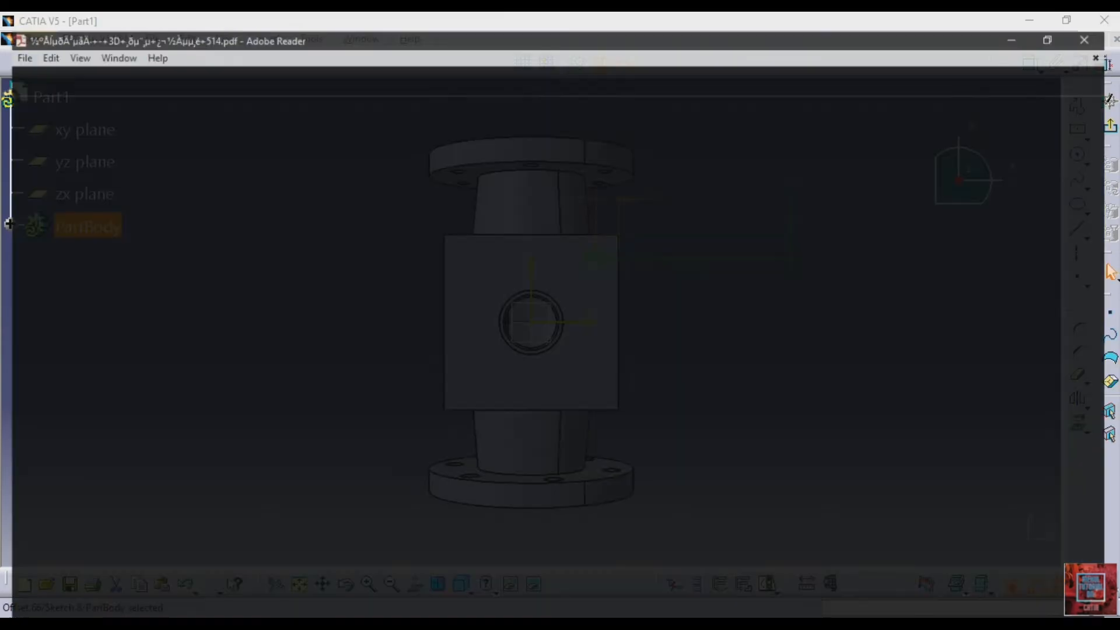
pyautogui.hotkey('alt', 'Tab')
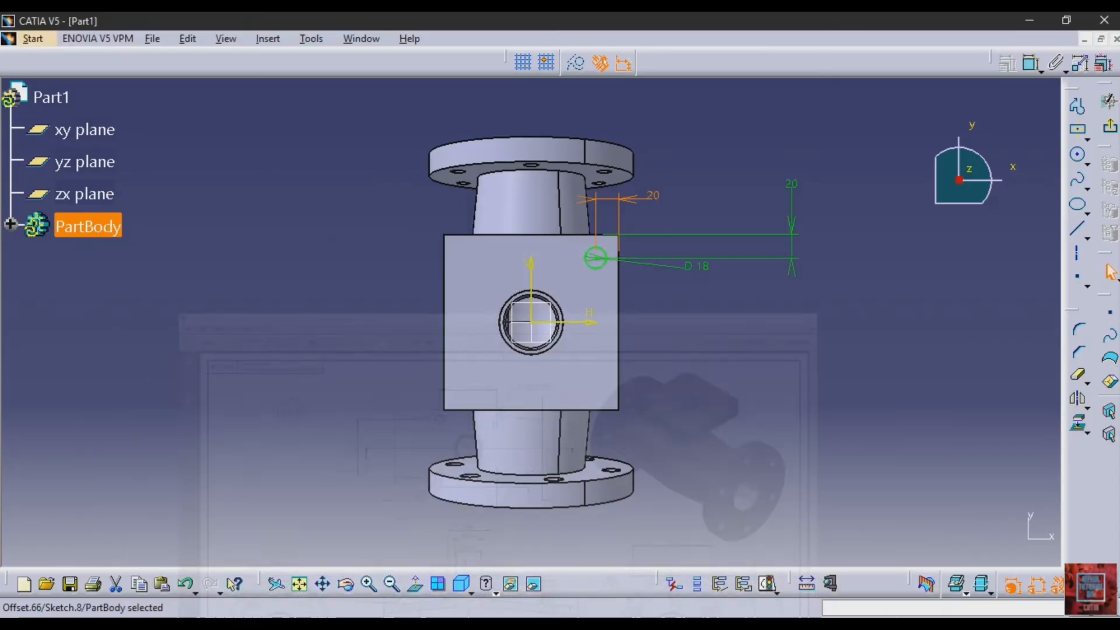
# Exit the square flange's hole sketch and reopen Sketch.8 for editing from the expanded PartBody tree
pyautogui.click(1102, 127)
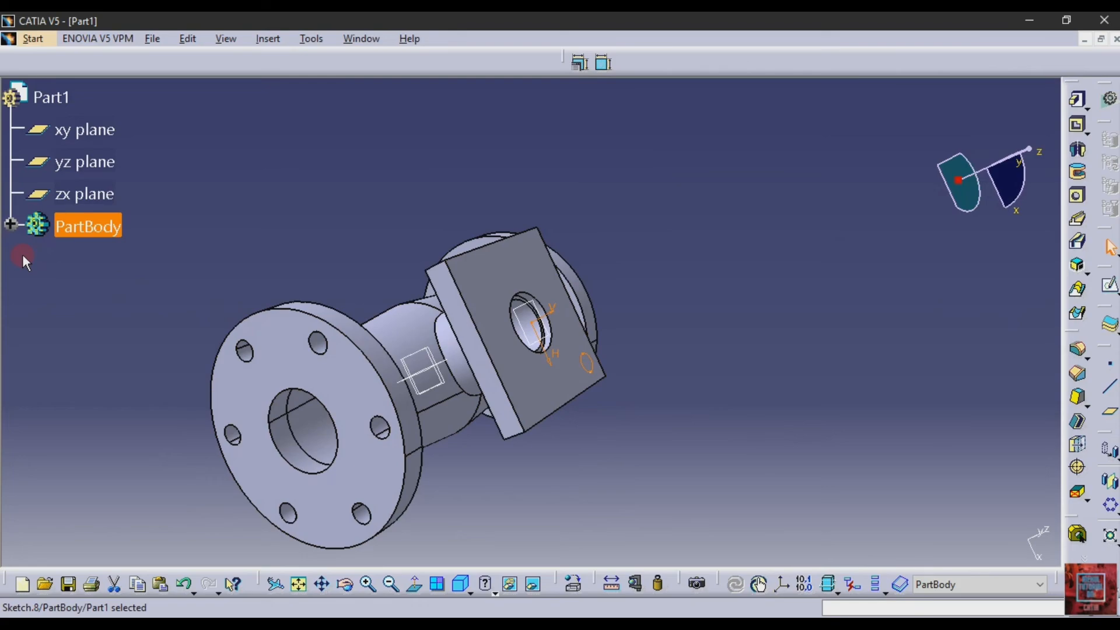
pyautogui.click(11, 224)
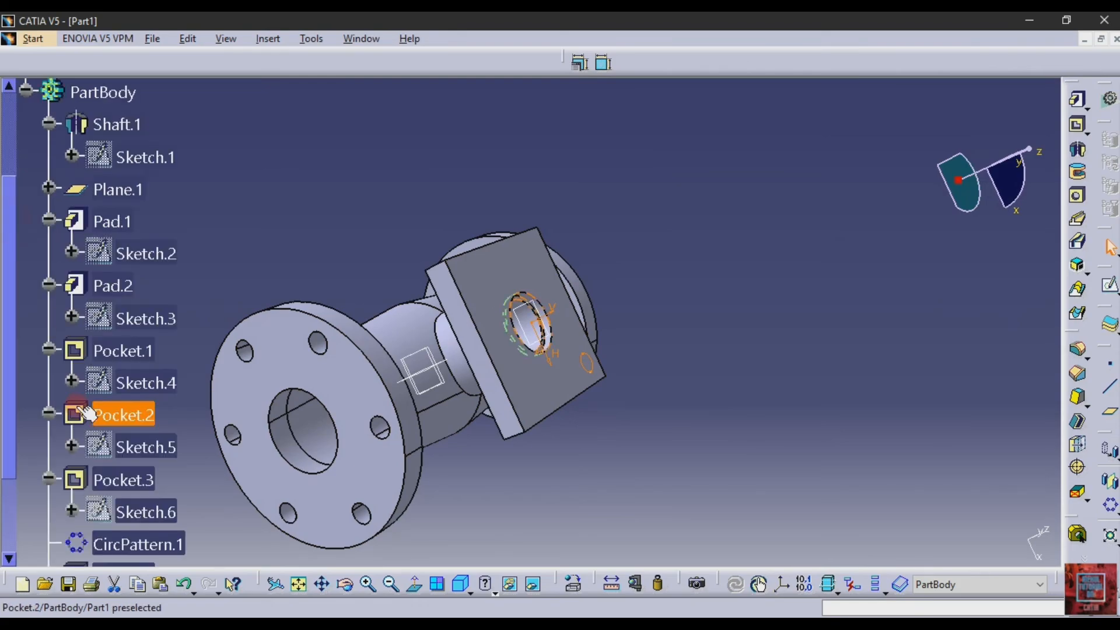
pyautogui.scroll(-8, 79, 406)
pyautogui.doubleClick(120, 226)
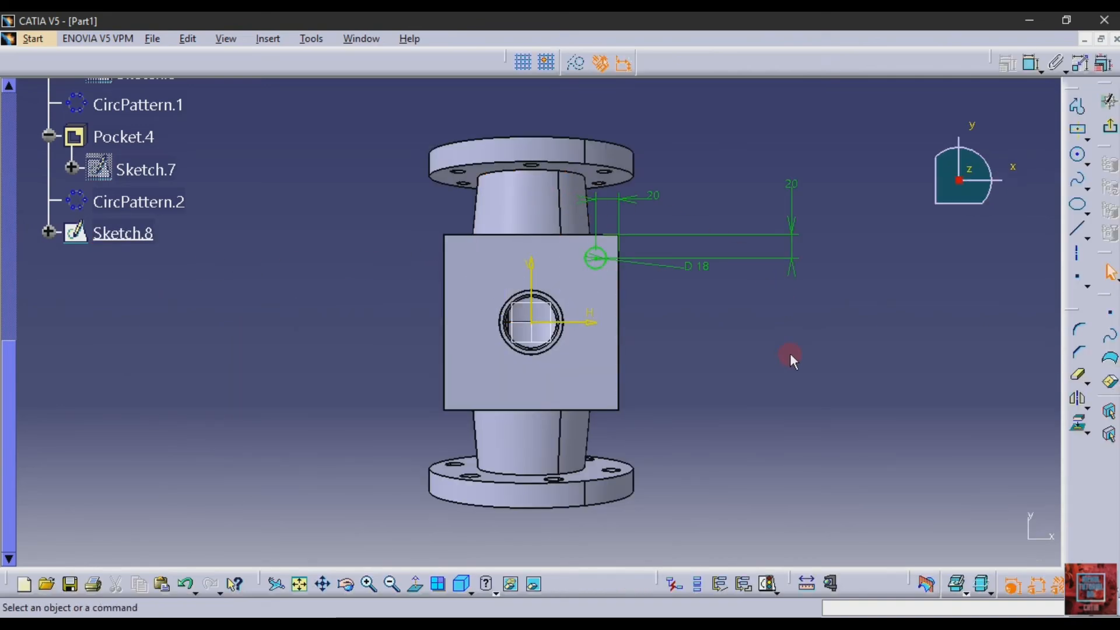
# Mirror the 18 mm corner circle about the horizontal sketch axis, and mirror the original circle again about the vertical axis
pyautogui.click(1077, 398)
pyautogui.click(595, 258)
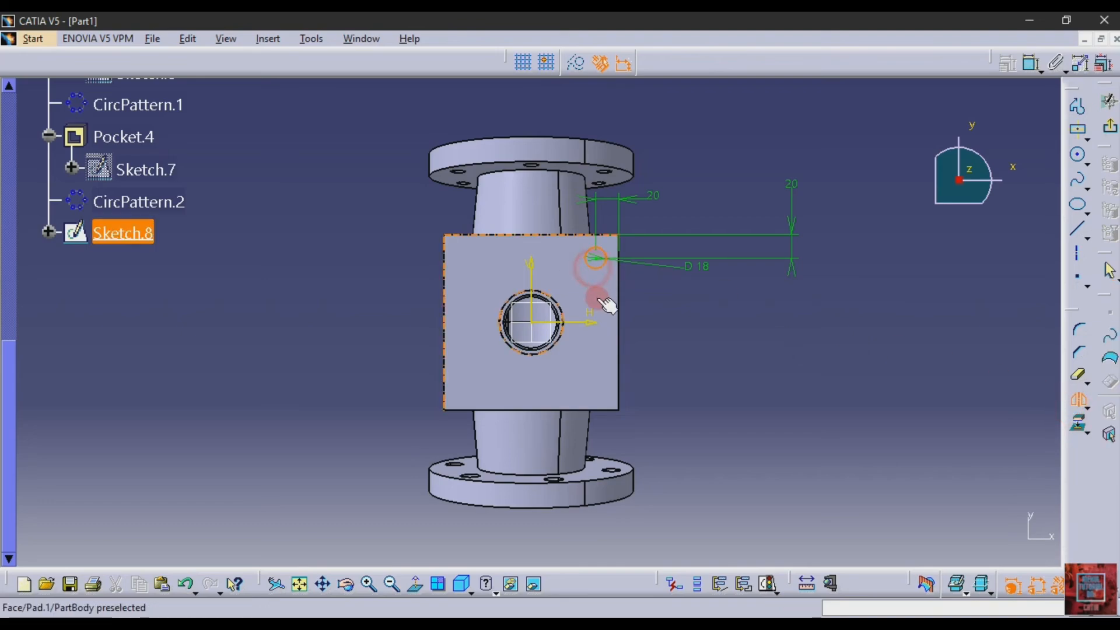
pyautogui.click(590, 320)
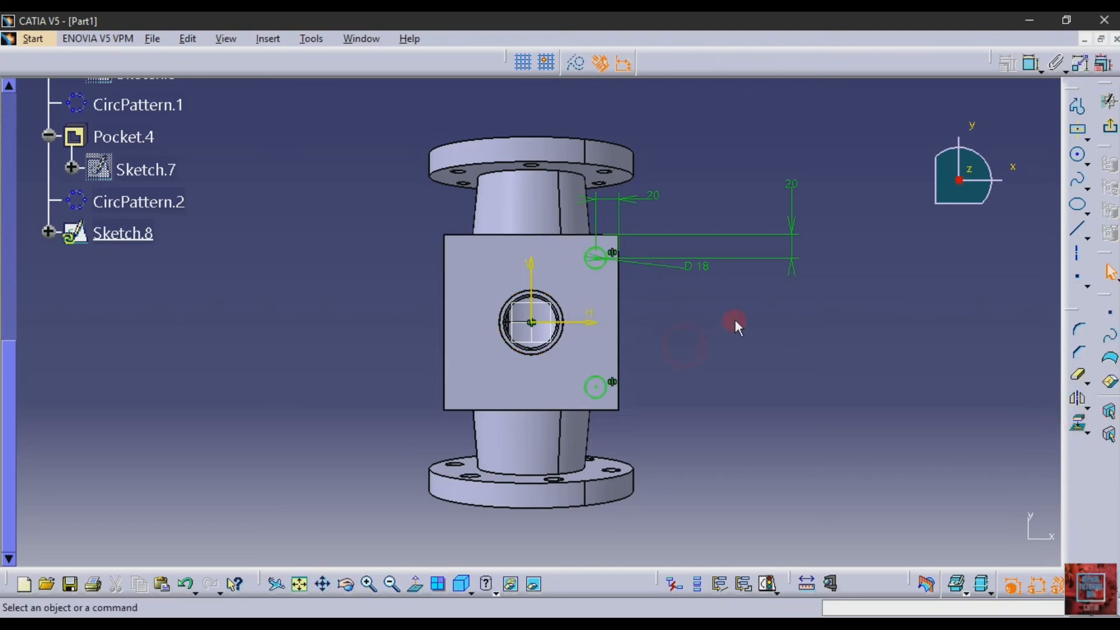
pyautogui.click(1077, 399)
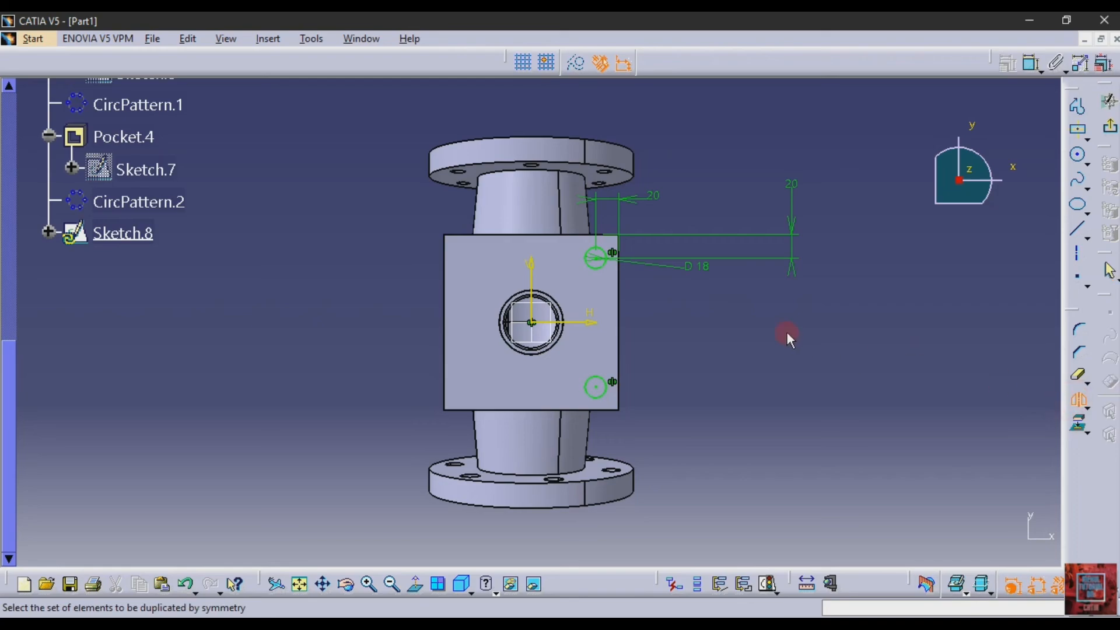
pyautogui.click(605, 267)
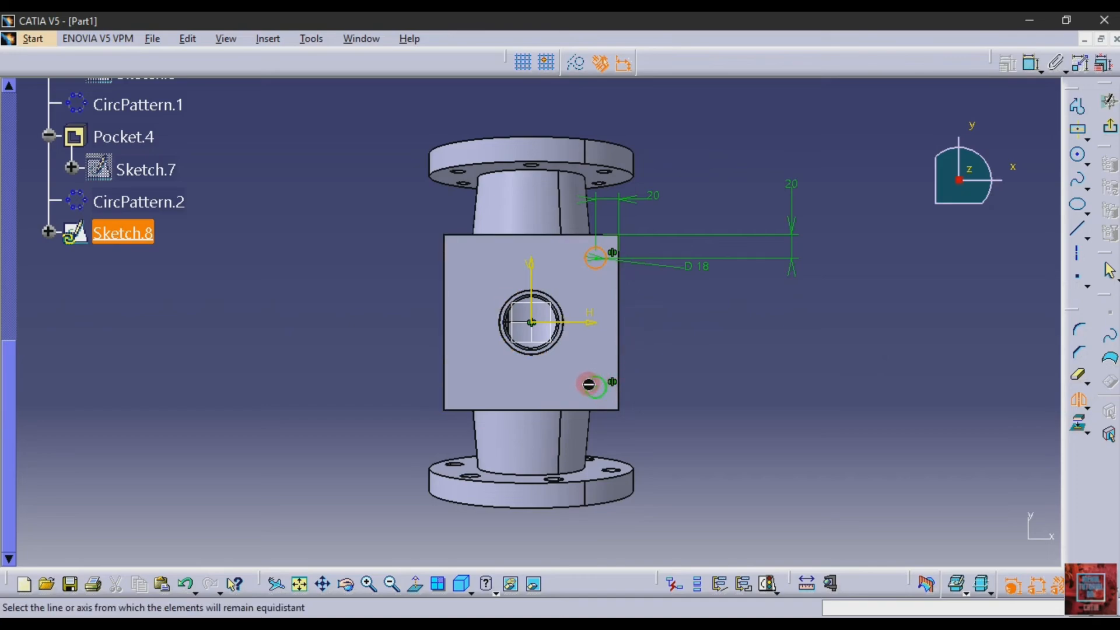
pyautogui.click(532, 269)
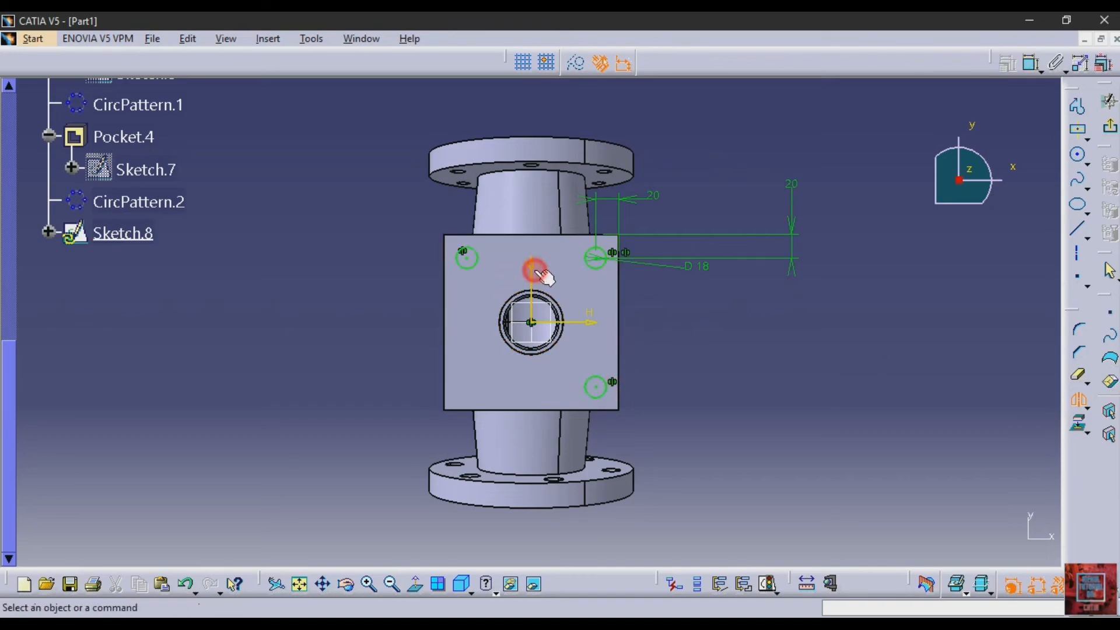
# Mirror the lower-right circle about the vertical sketch axis to complete the four-hole layout, and exit the sketch
pyautogui.click(1077, 402)
pyautogui.click(596, 385)
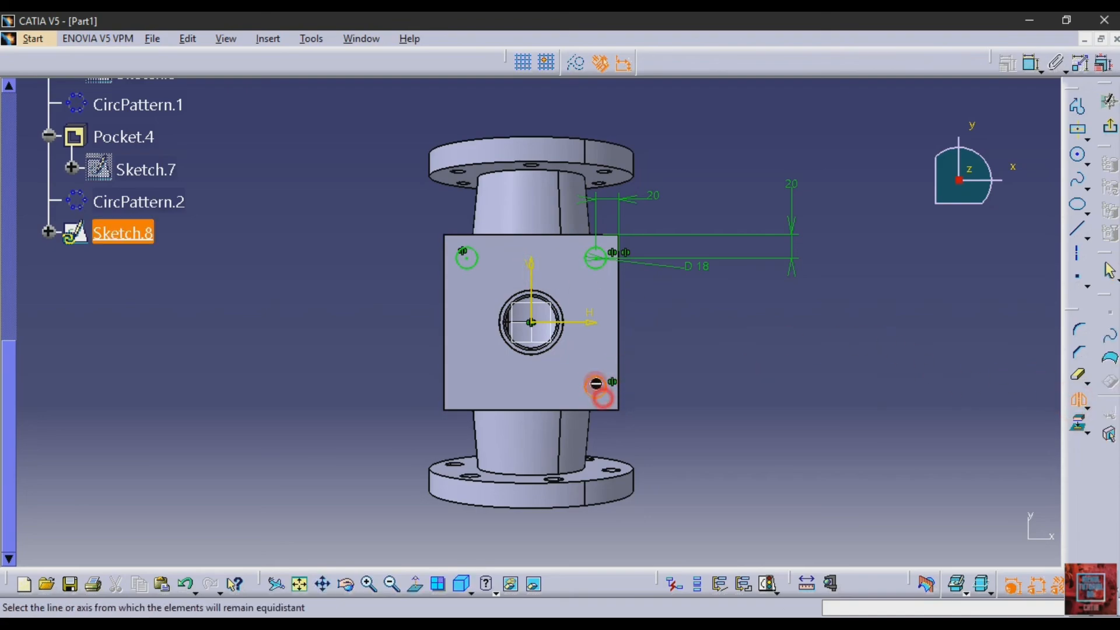
pyautogui.click(675, 357)
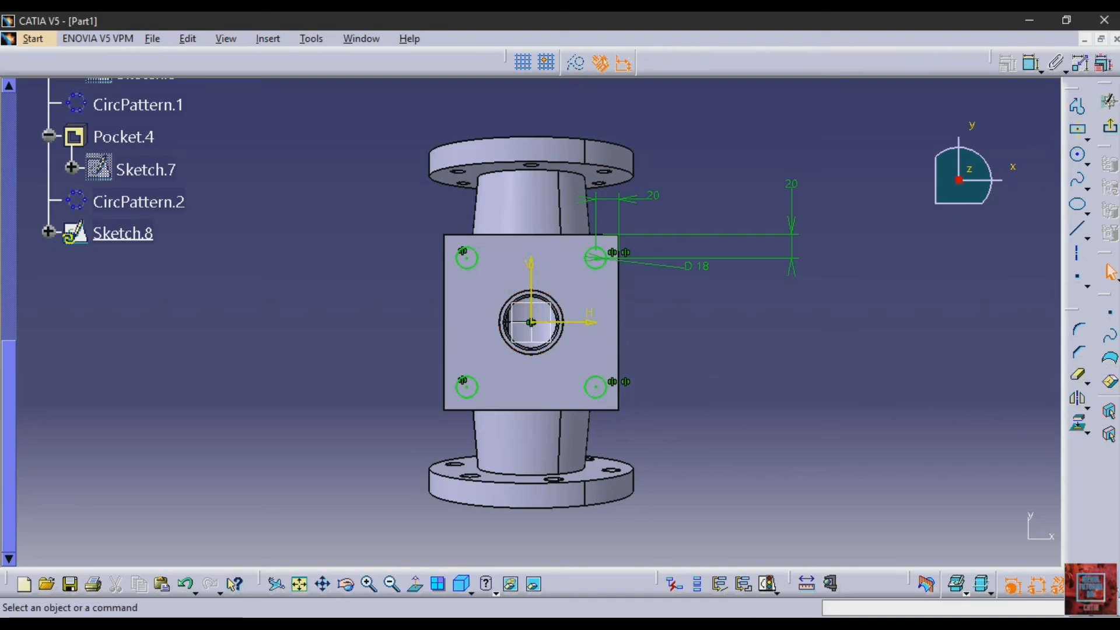
pyautogui.click(1110, 126)
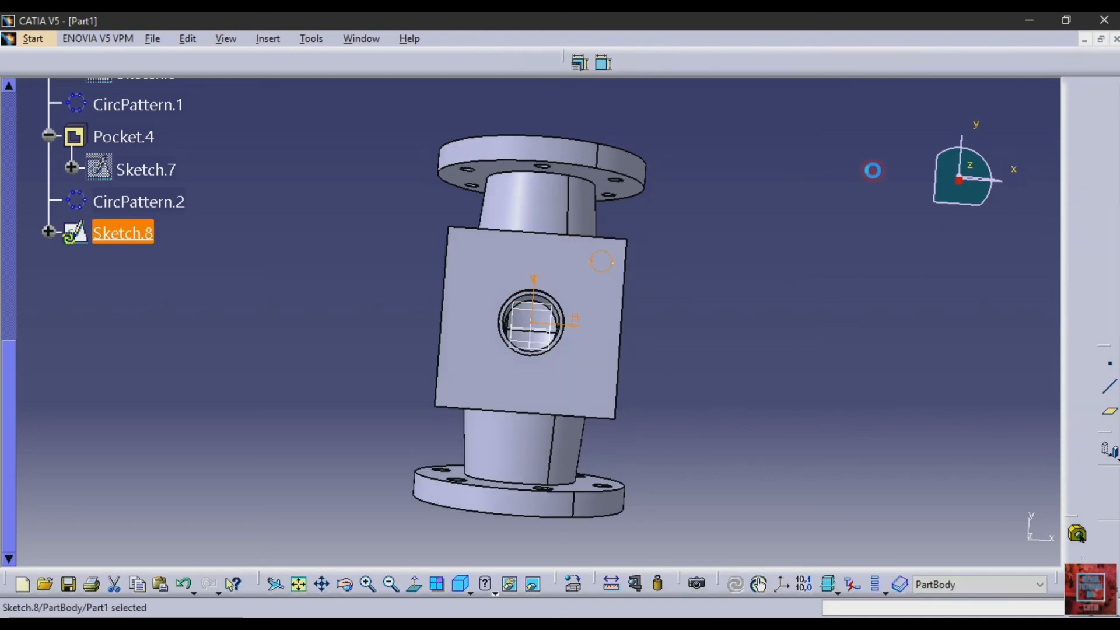
# Cut the four bolt holes through the square flange by pocketing Sketch.8 with the Up to next limit
pyautogui.moveTo(1080, 125); pyautogui.dragTo(1061, 146)
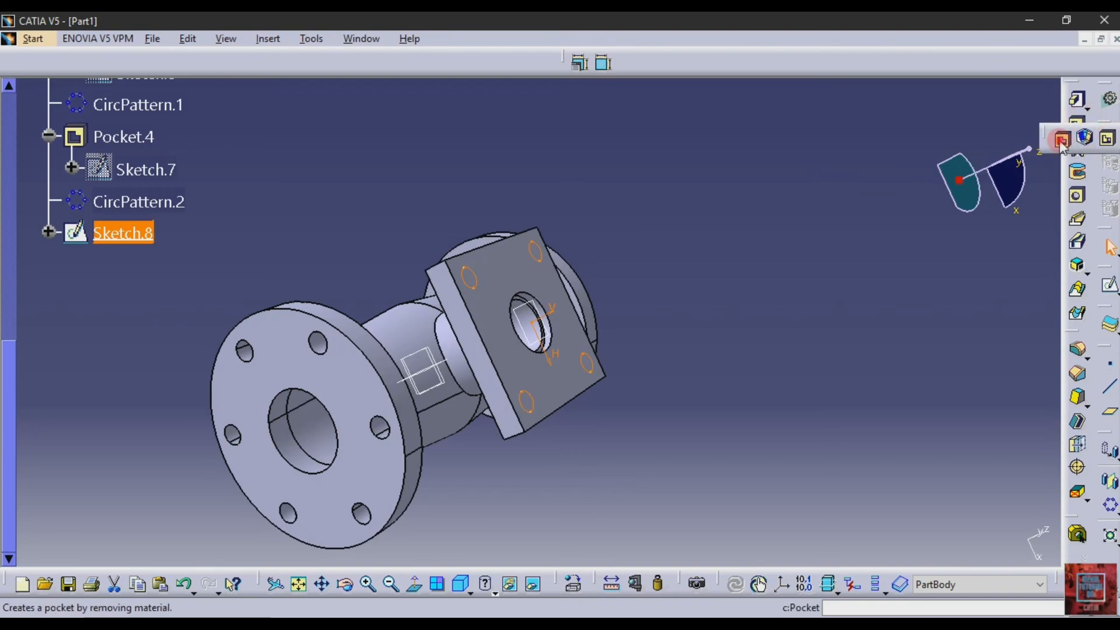
pyautogui.click(1060, 138)
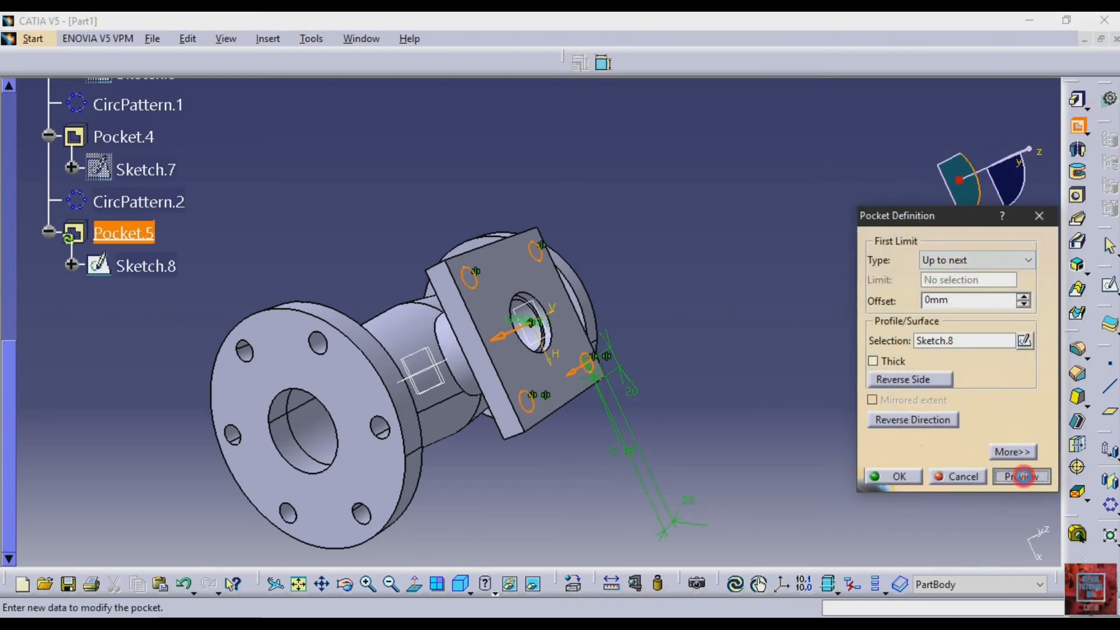
pyautogui.click(1023, 476)
pyautogui.click(905, 477)
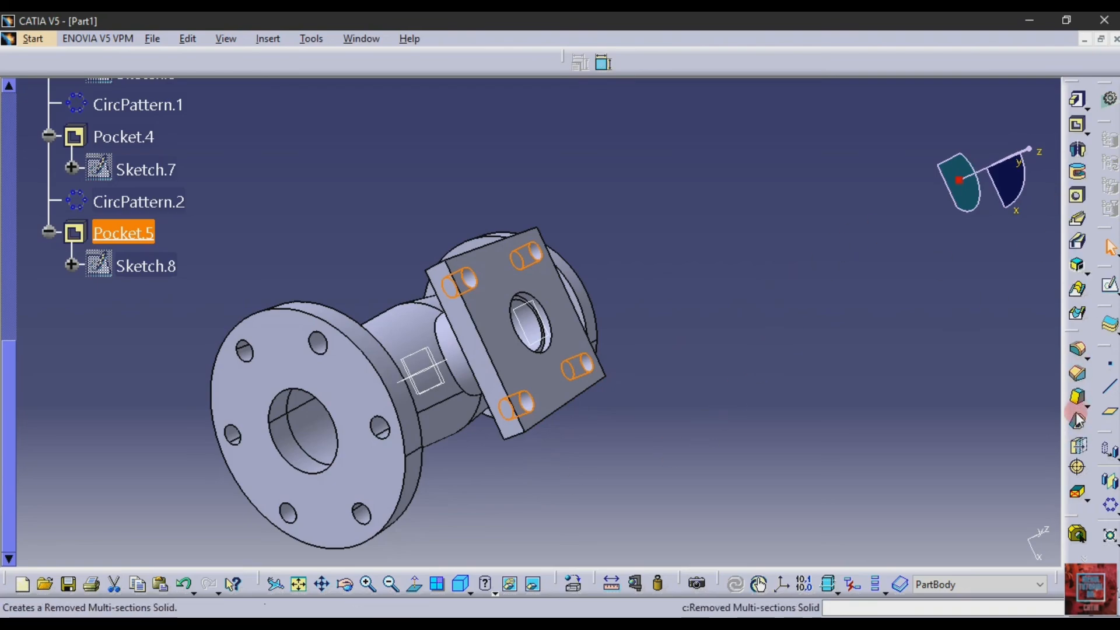
# Start an edge fillet and select the four short corner edges of the square branch flange
pyautogui.click(1078, 350)
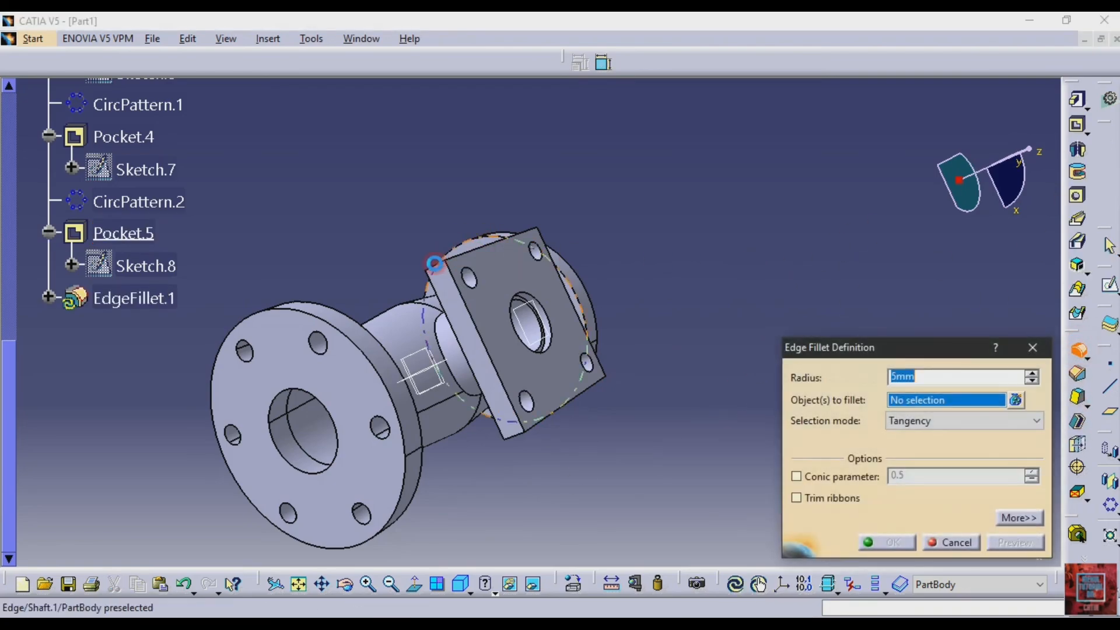
pyautogui.click(437, 269)
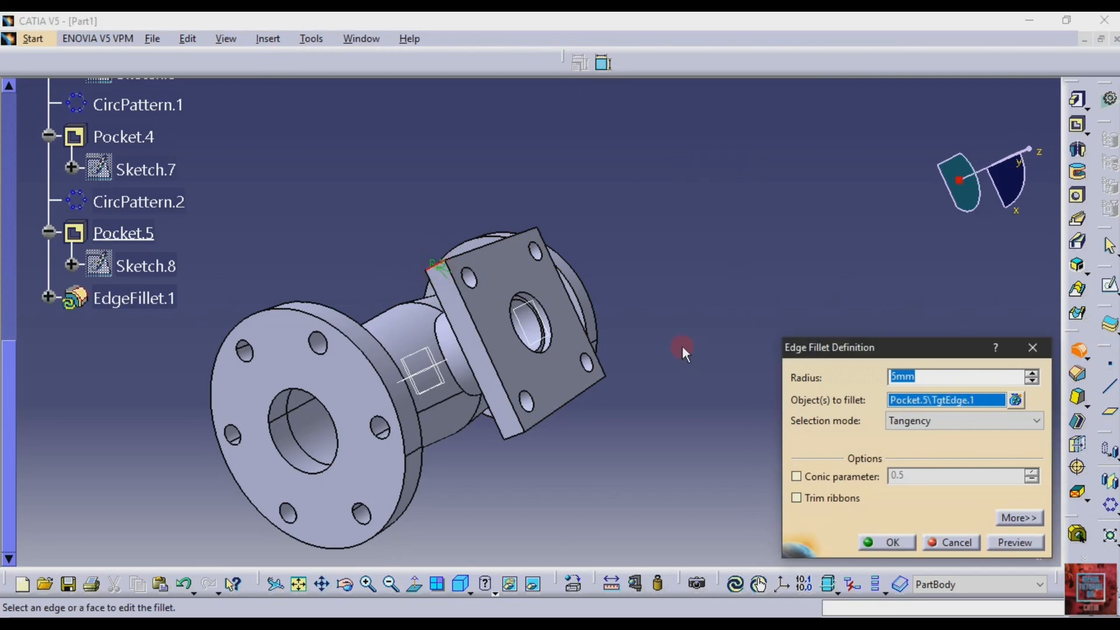
pyautogui.click(513, 438)
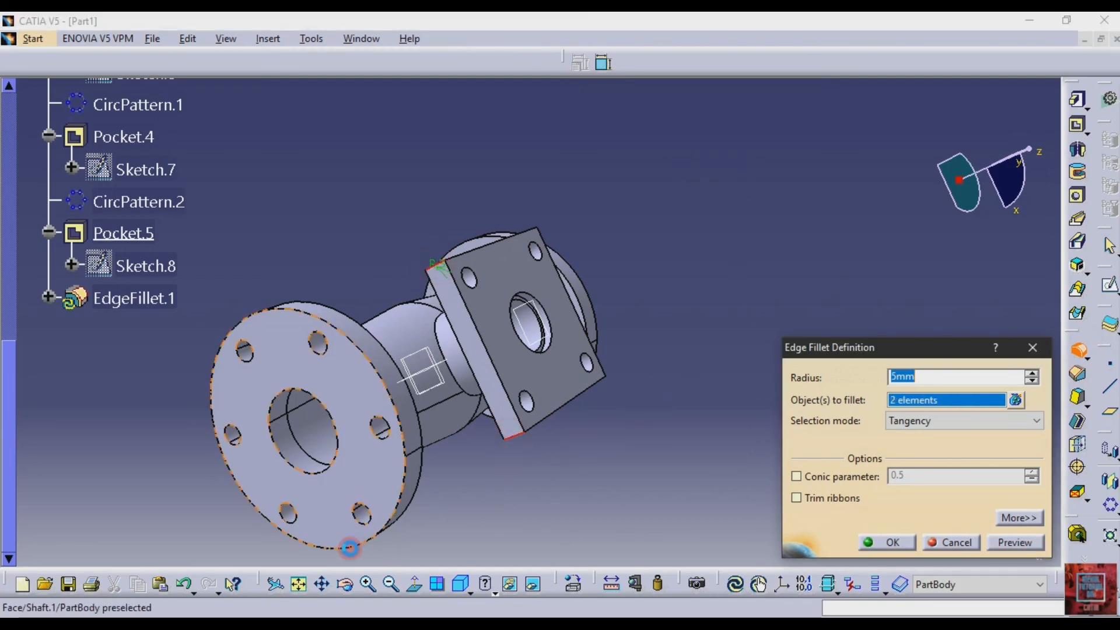
pyautogui.click(346, 585)
pyautogui.moveTo(681, 457); pyautogui.dragTo(262, 339)
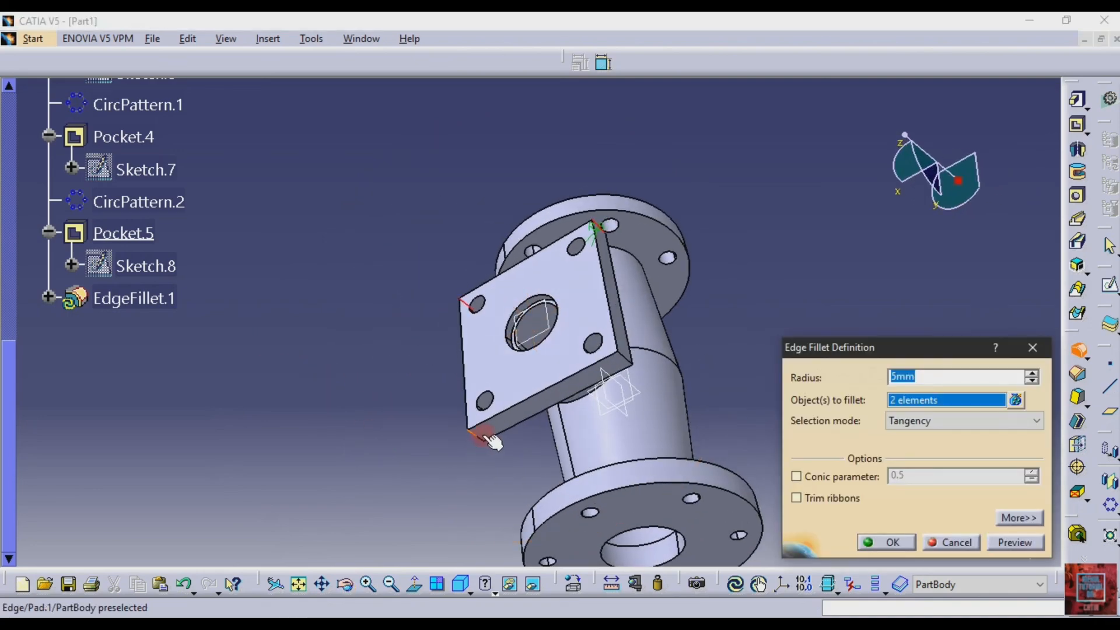
pyautogui.click(623, 360)
pyautogui.click(664, 338)
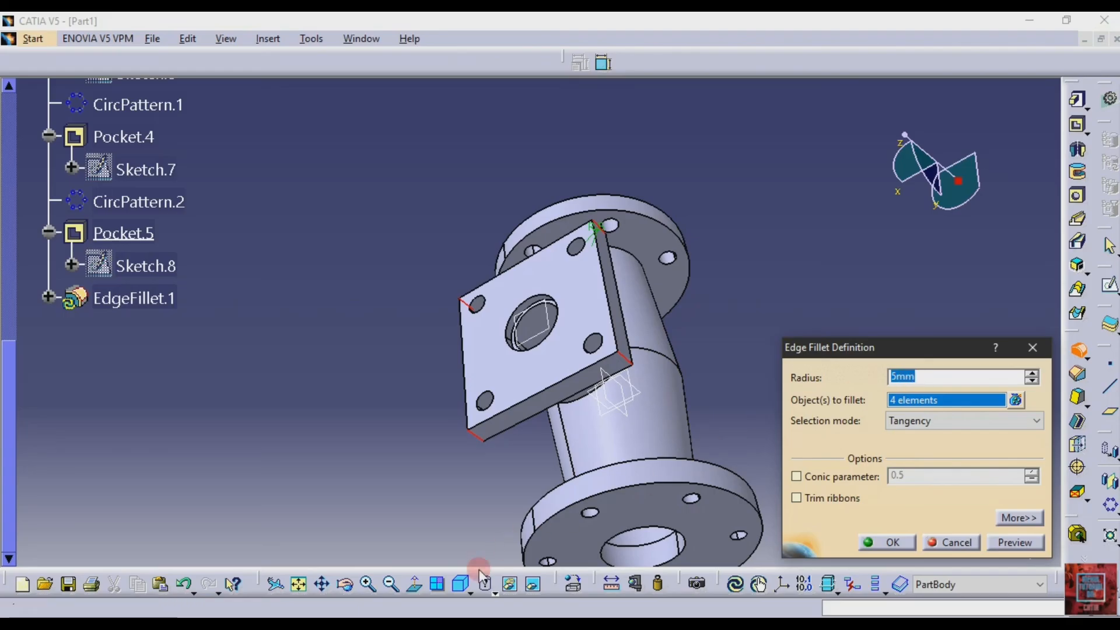
# Check the corner radius on the drawing, set the fillet radius to 20 mm and apply it to the four flange corners
pyautogui.hotkey('alt', 'Tab')
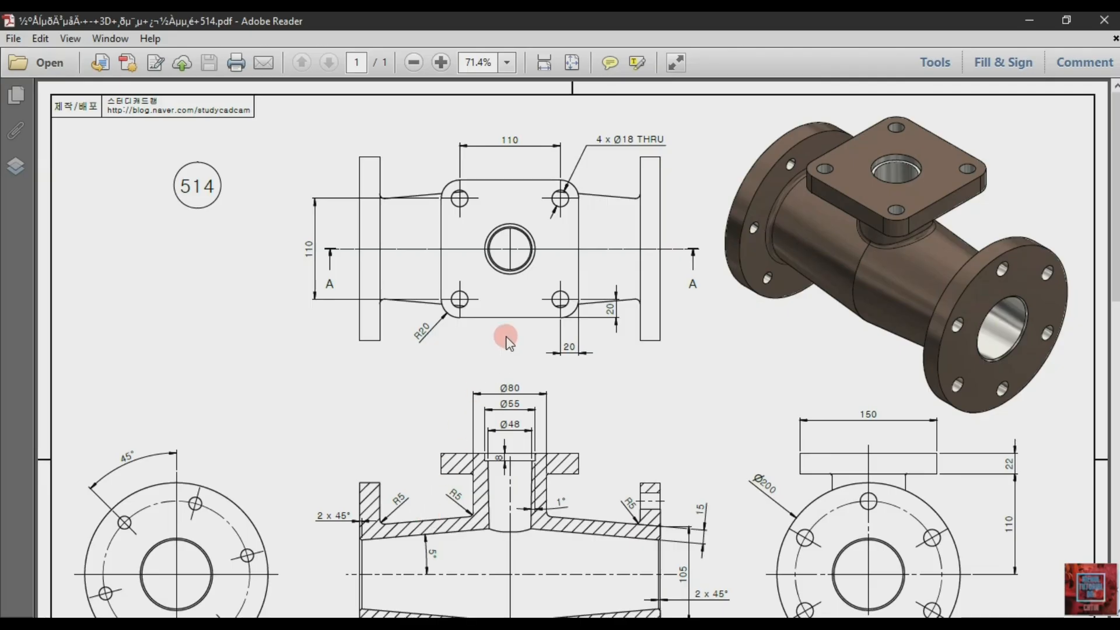
pyautogui.scroll(-1, 507, 341)
pyautogui.scroll(1, 507, 341)
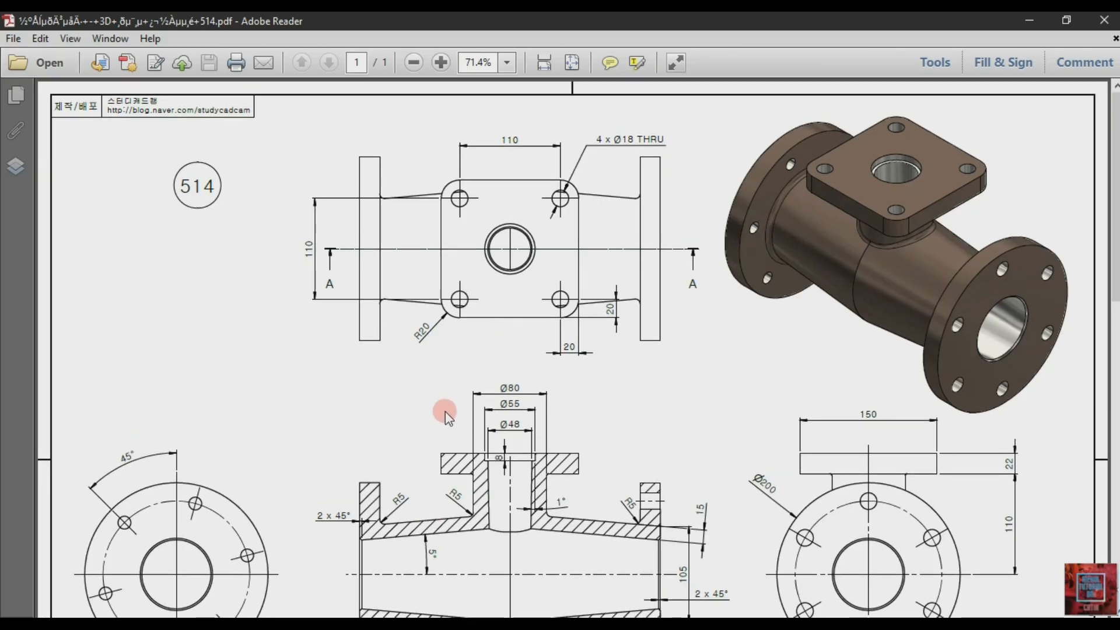
pyautogui.hotkey('alt', 'Tab')
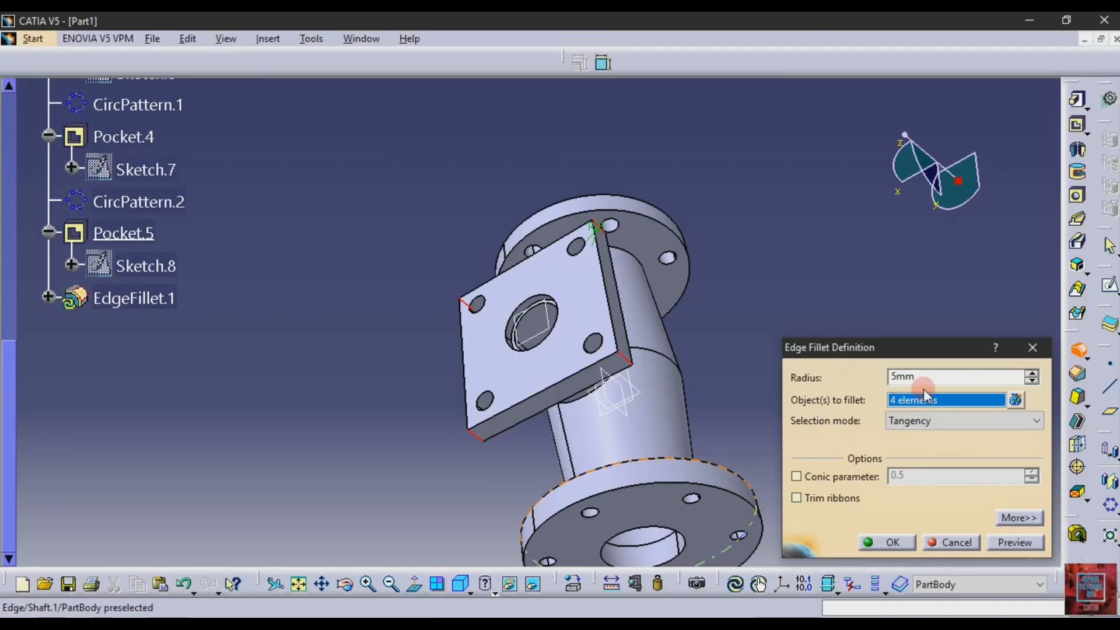
pyautogui.write('20')
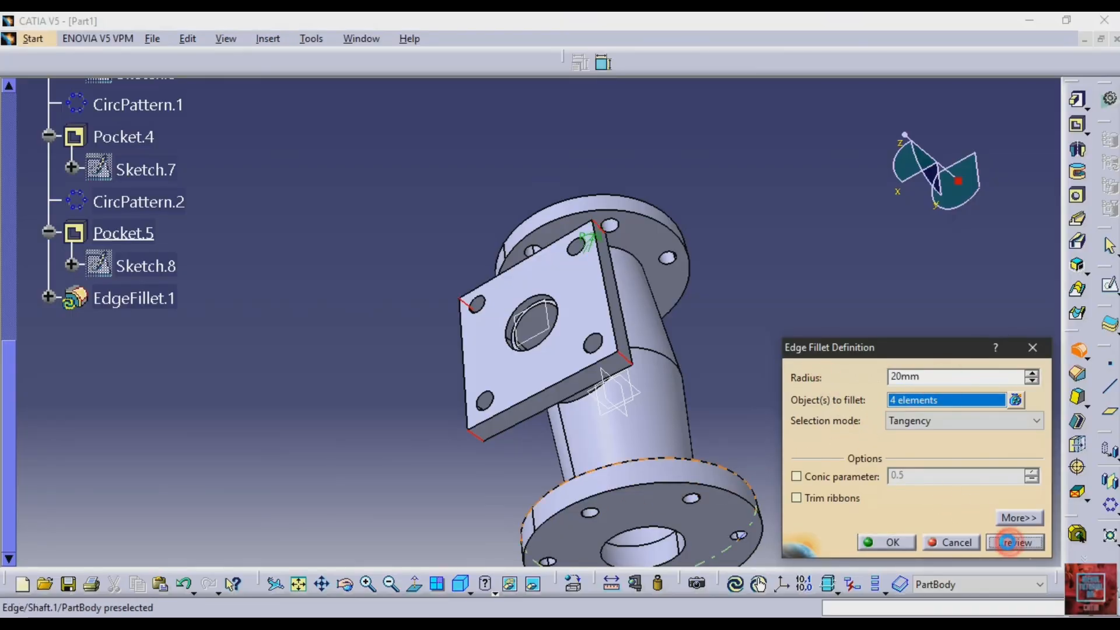
pyautogui.click(1008, 543)
pyautogui.click(882, 542)
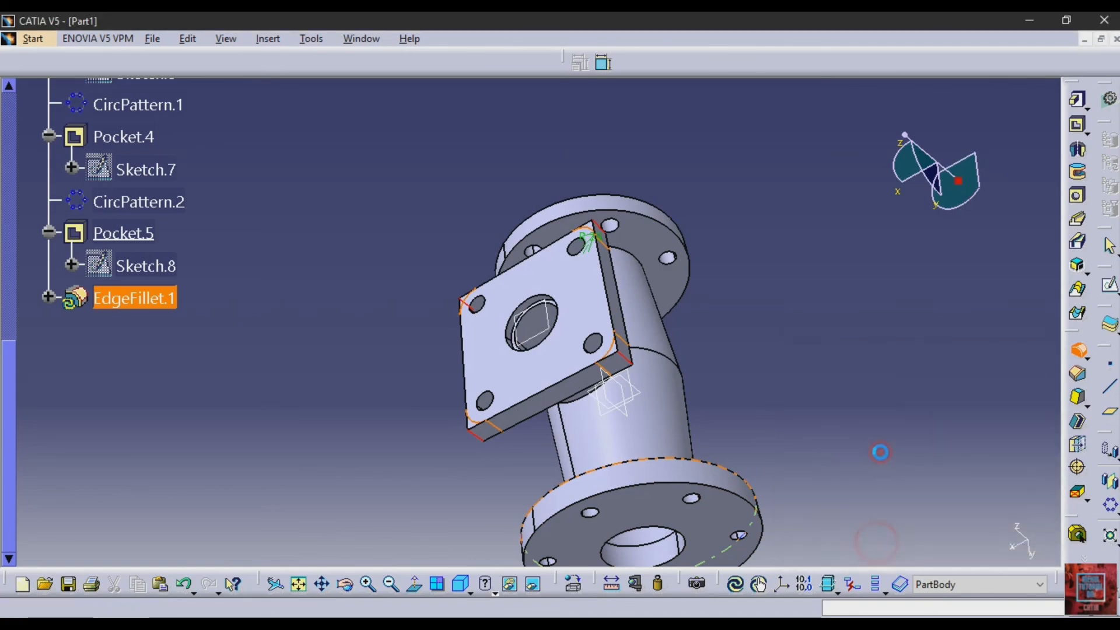
pyautogui.click(878, 412)
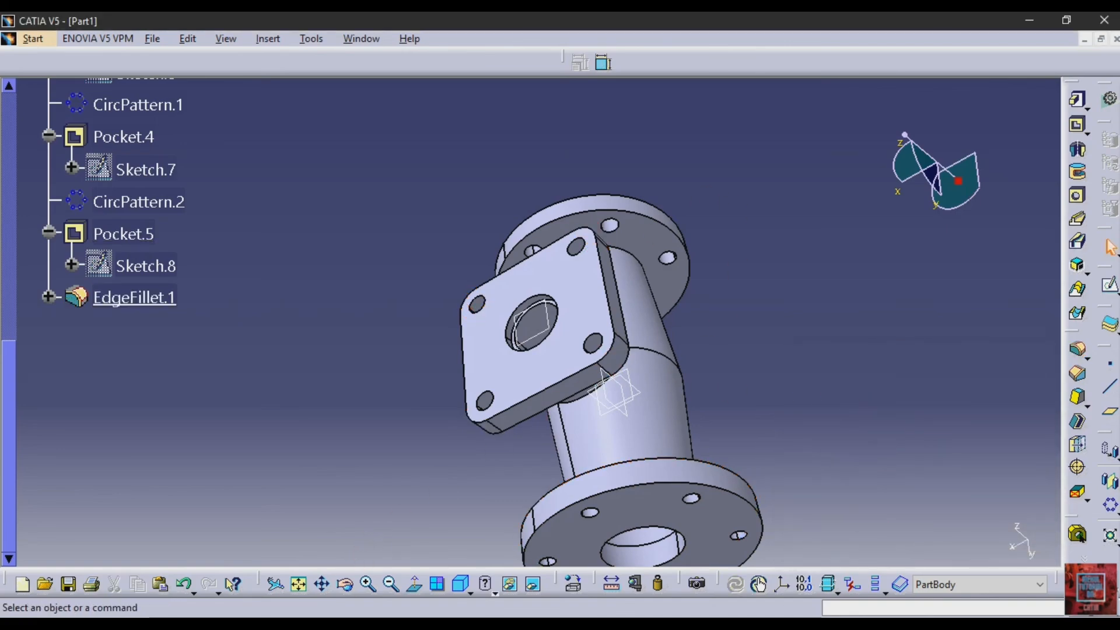
# Consult the drawing's section view and start a 5 mm edge fillet on the edges where the main pipe meets both round flanges
pyautogui.hotkey('alt', 'Tab')
pyautogui.scroll(-5, 515, 456)
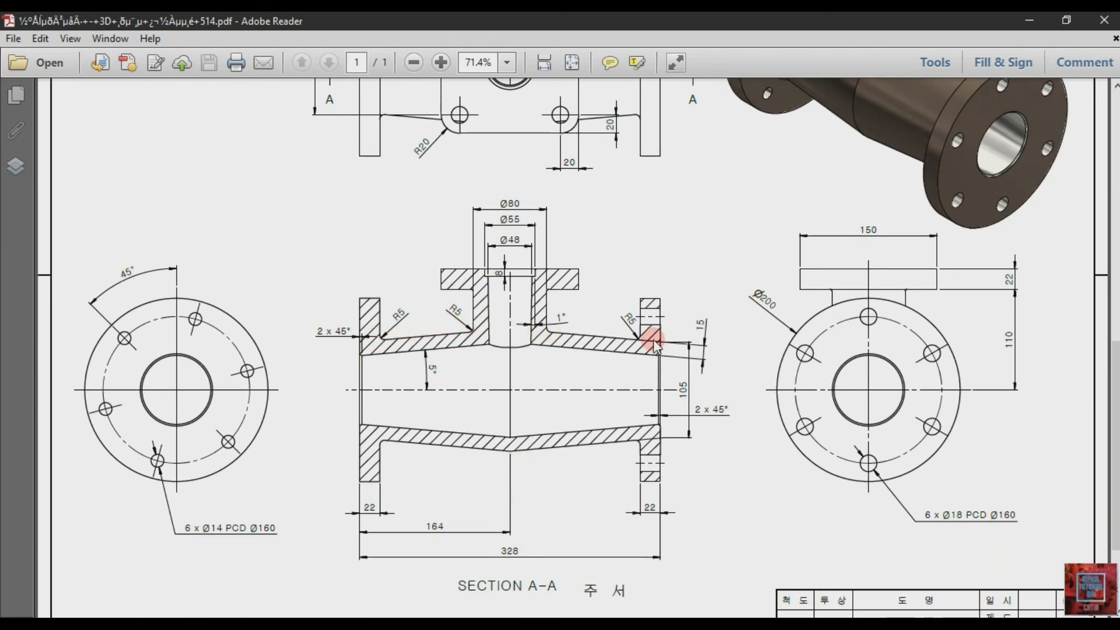
pyautogui.hotkey('alt', 'Tab')
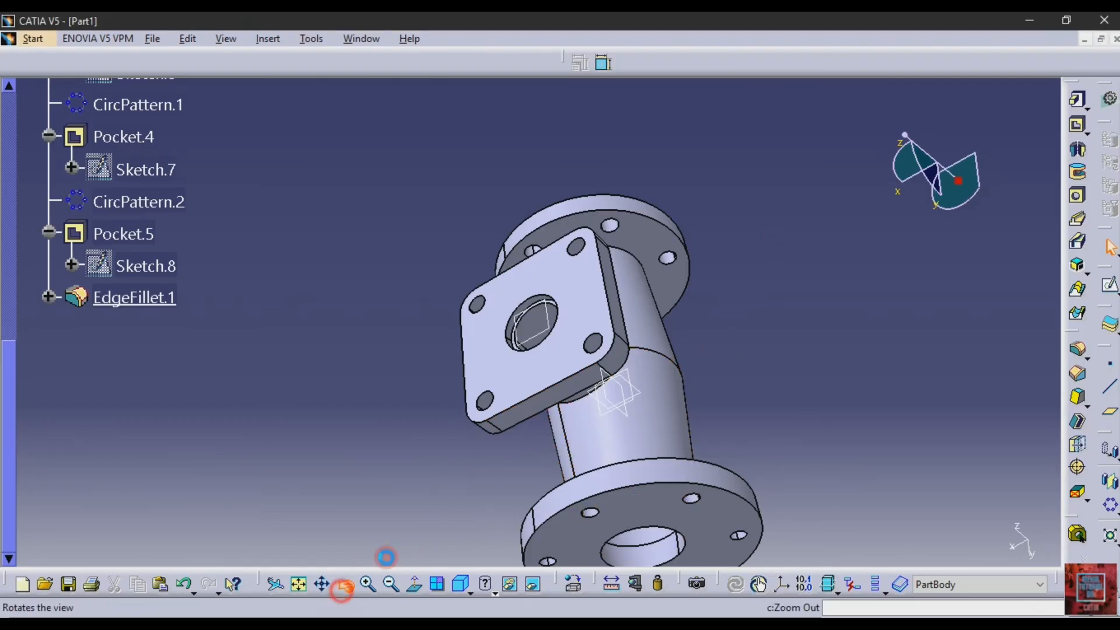
pyautogui.click(344, 584)
pyautogui.moveTo(824, 344); pyautogui.dragTo(985, 466)
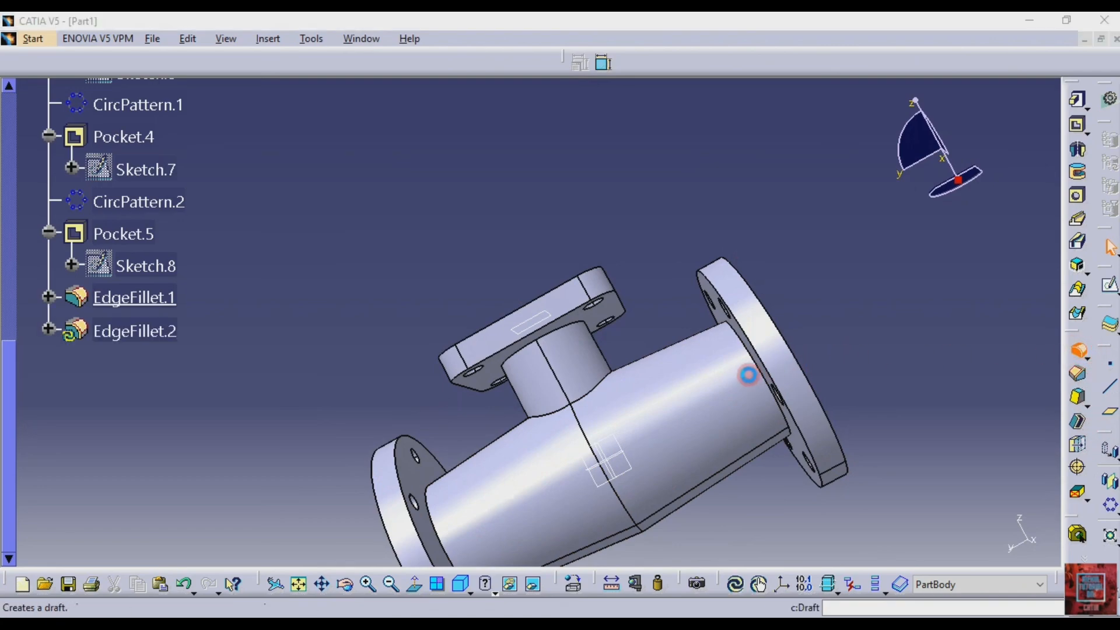
pyautogui.click(749, 374)
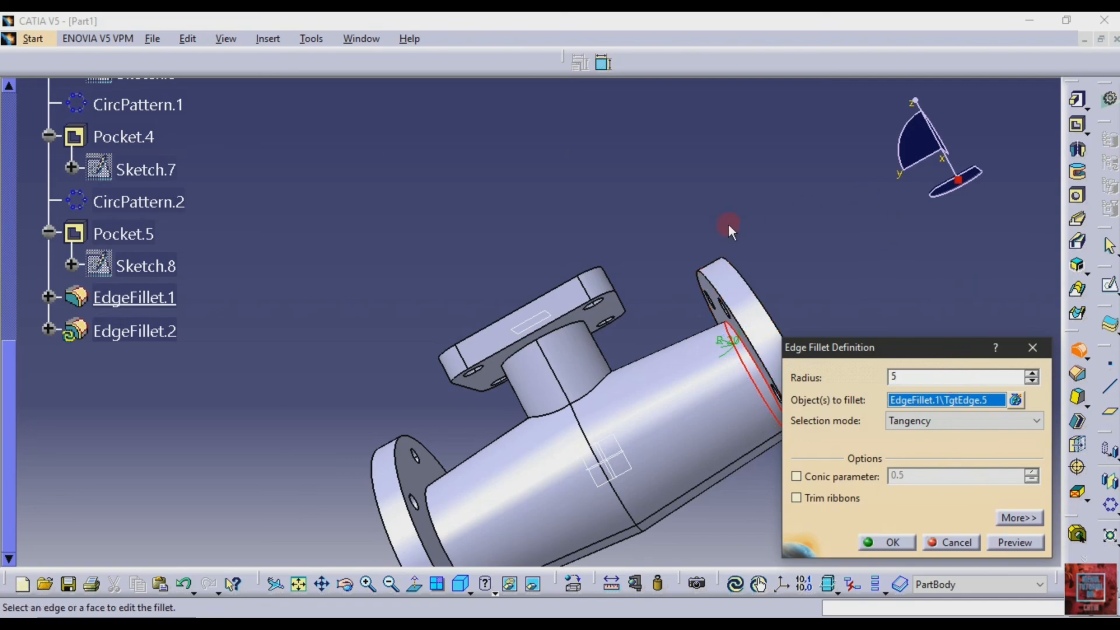
pyautogui.click(437, 518)
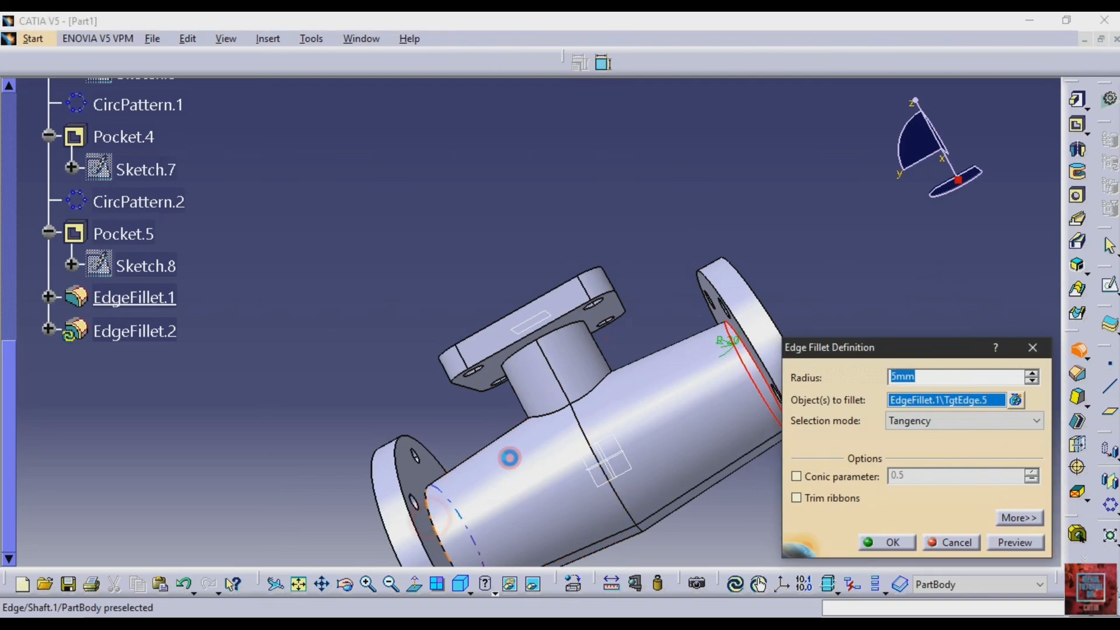
# Add the branch neck's junctions with the main pipe and the square flange to the 5 mm fillet and apply it
pyautogui.click(590, 390)
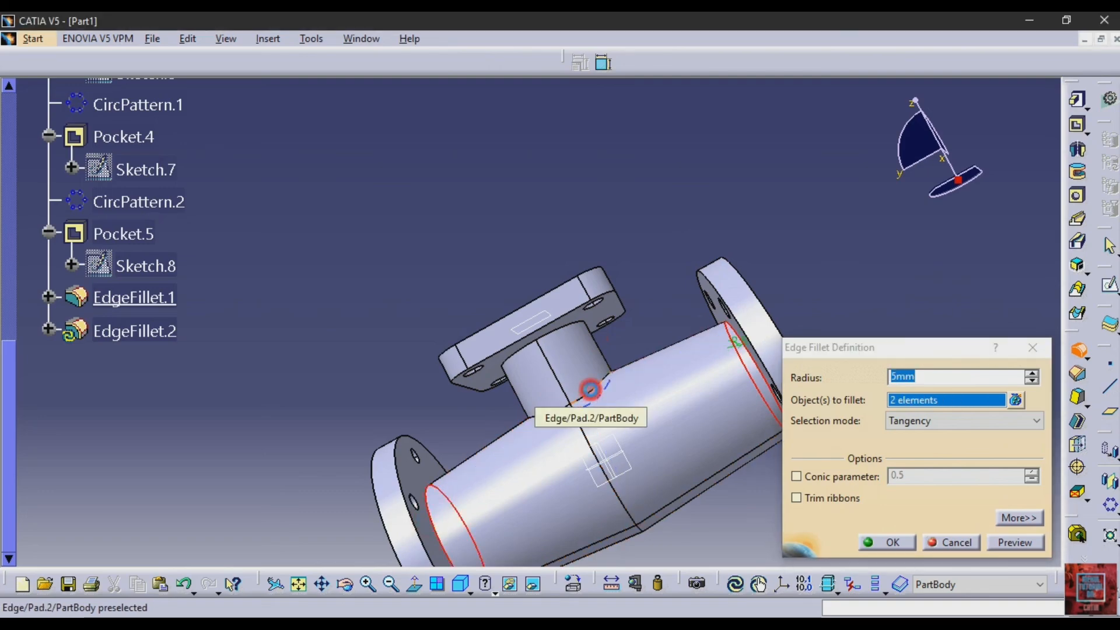
pyautogui.click(547, 413)
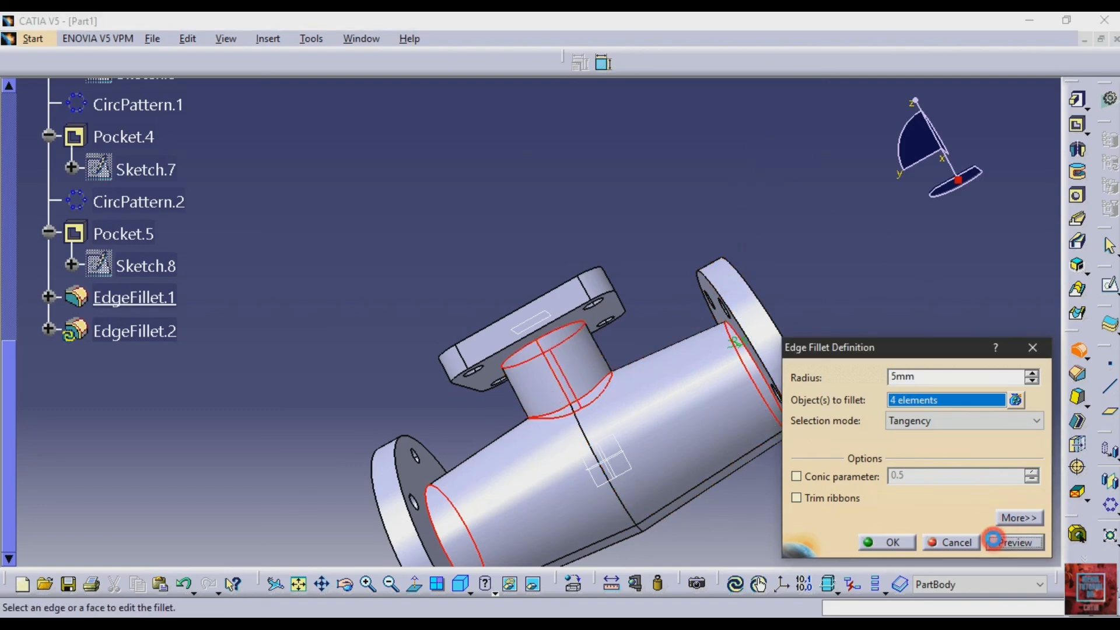
pyautogui.click(993, 540)
pyautogui.click(891, 542)
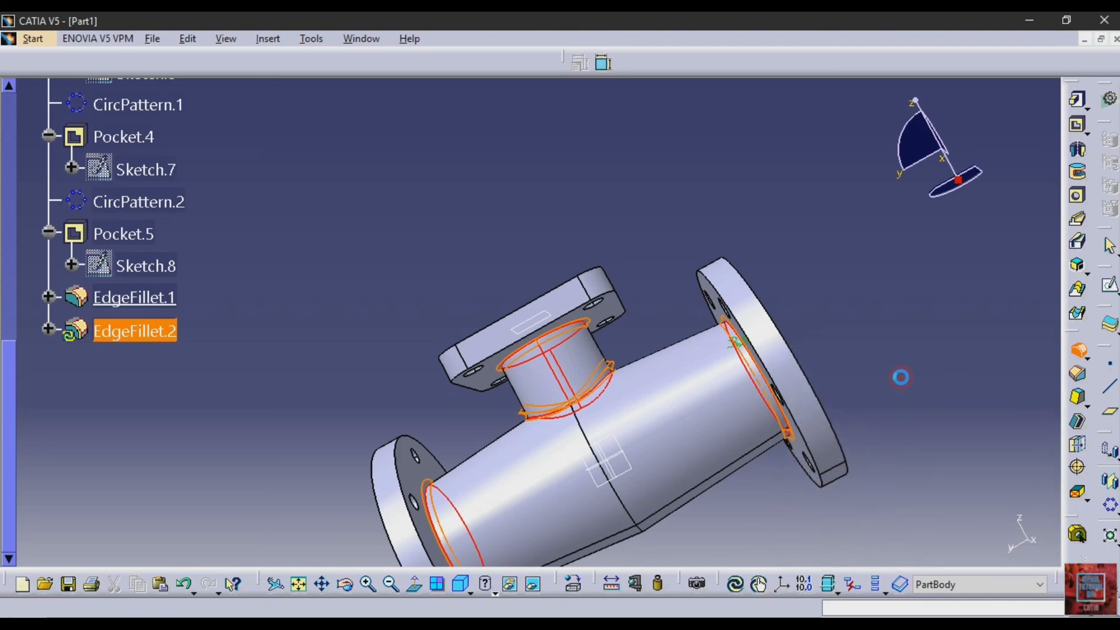
pyautogui.click(902, 376)
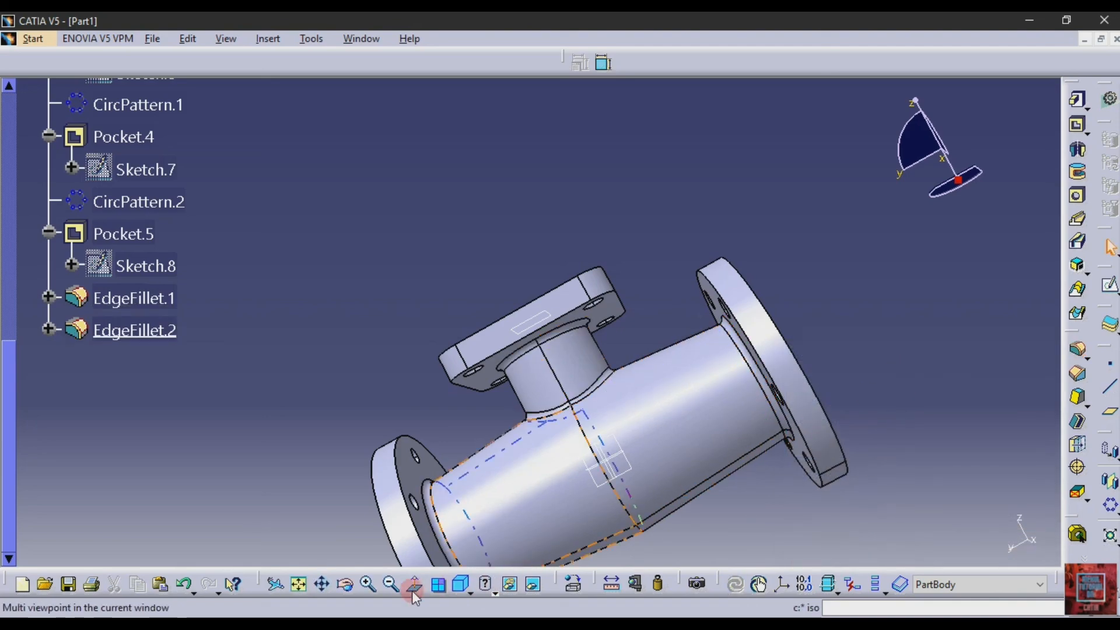
# Examine the whole filleted pipe tee and its flanges from several angles
pyautogui.click(392, 591)
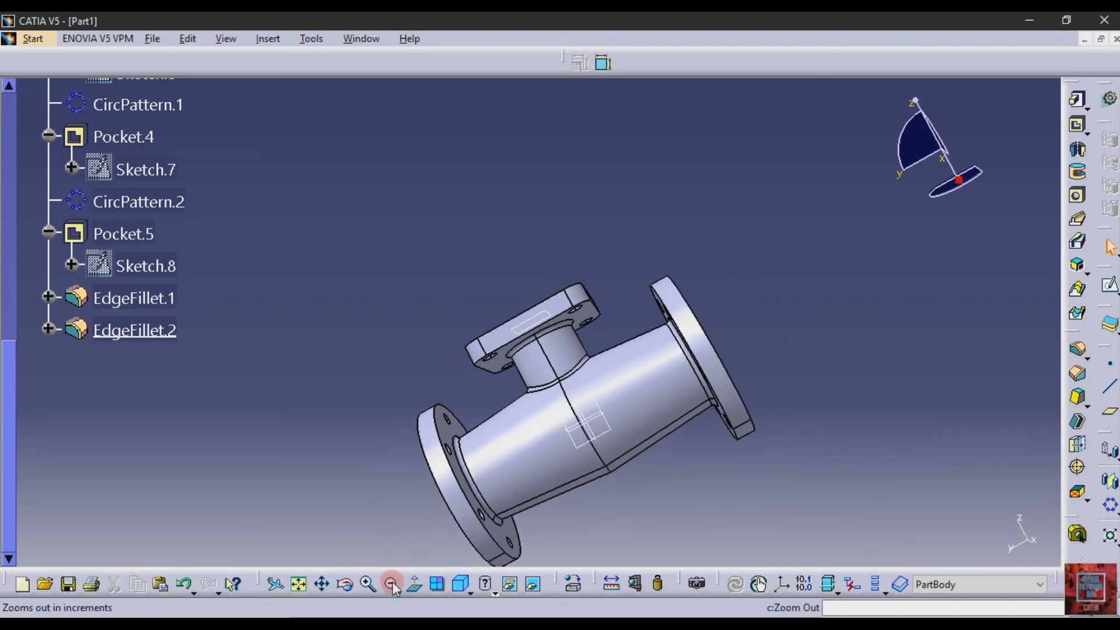
pyautogui.click(361, 583)
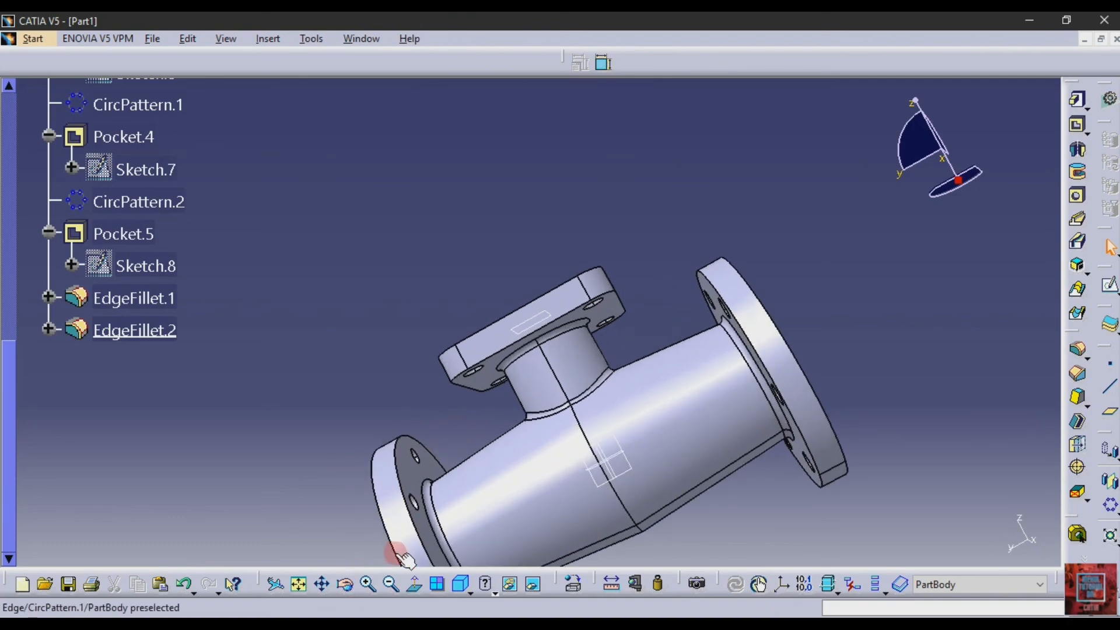
pyautogui.click(389, 584)
pyautogui.click(344, 584)
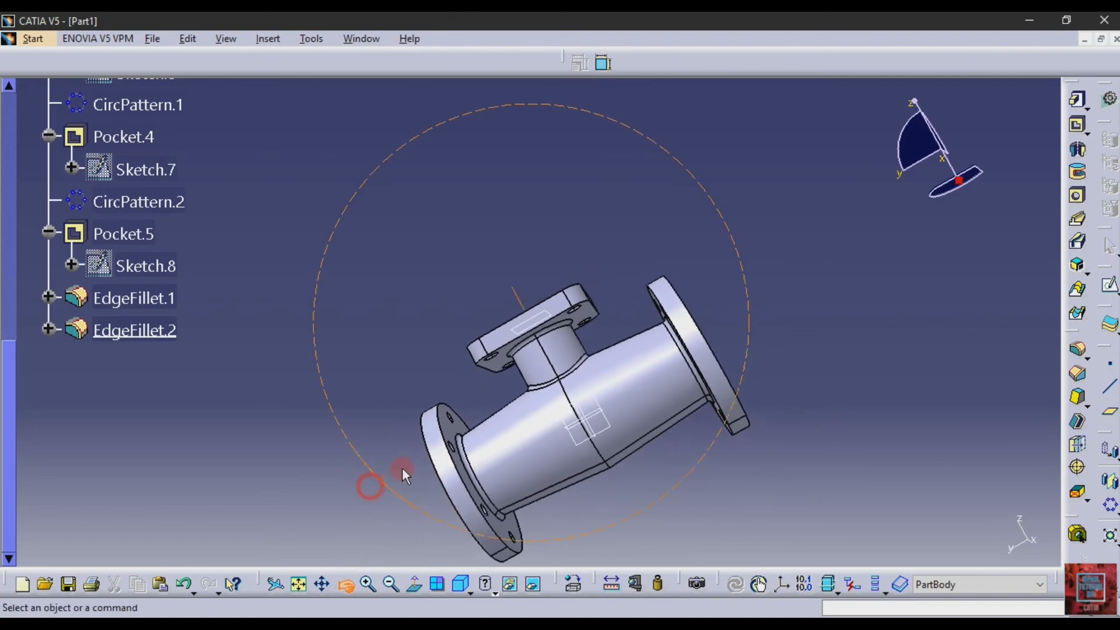
pyautogui.moveTo(401, 468); pyautogui.dragTo(361, 454)
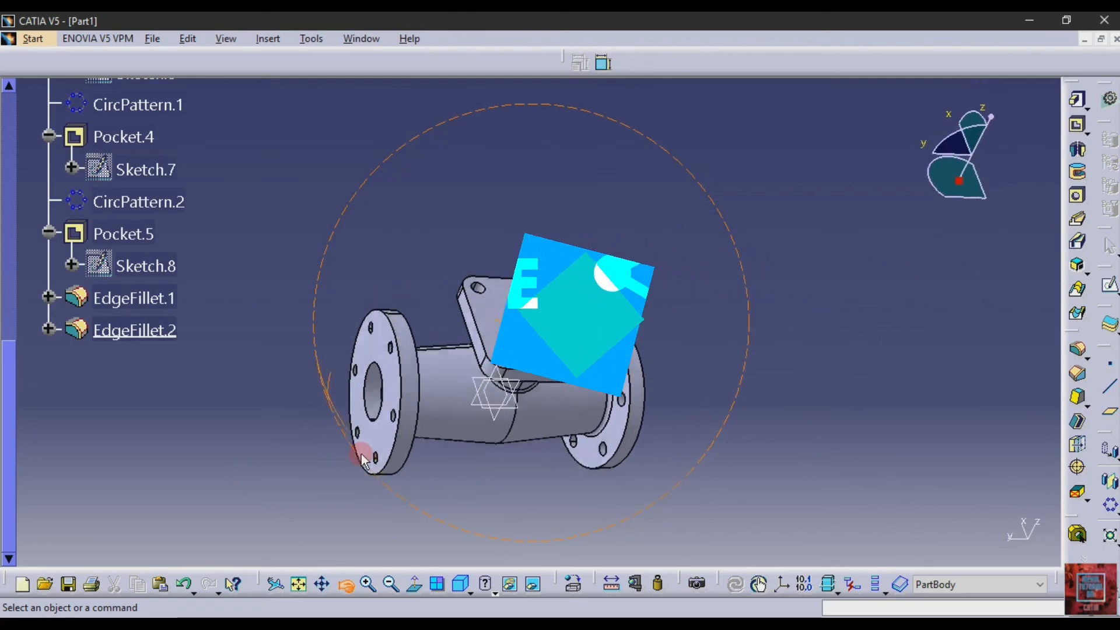